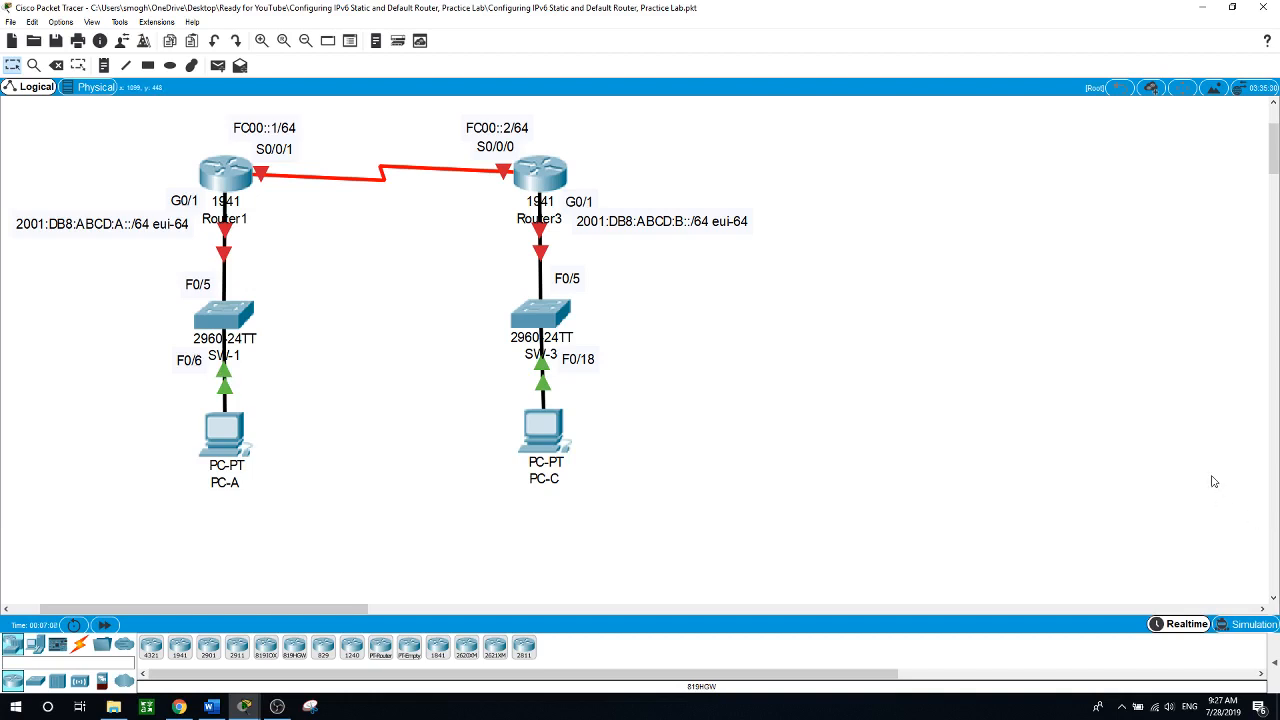
Step: Open Router1's command line, enter global configuration mode and set its hostname to Router1
left_click(234, 182)
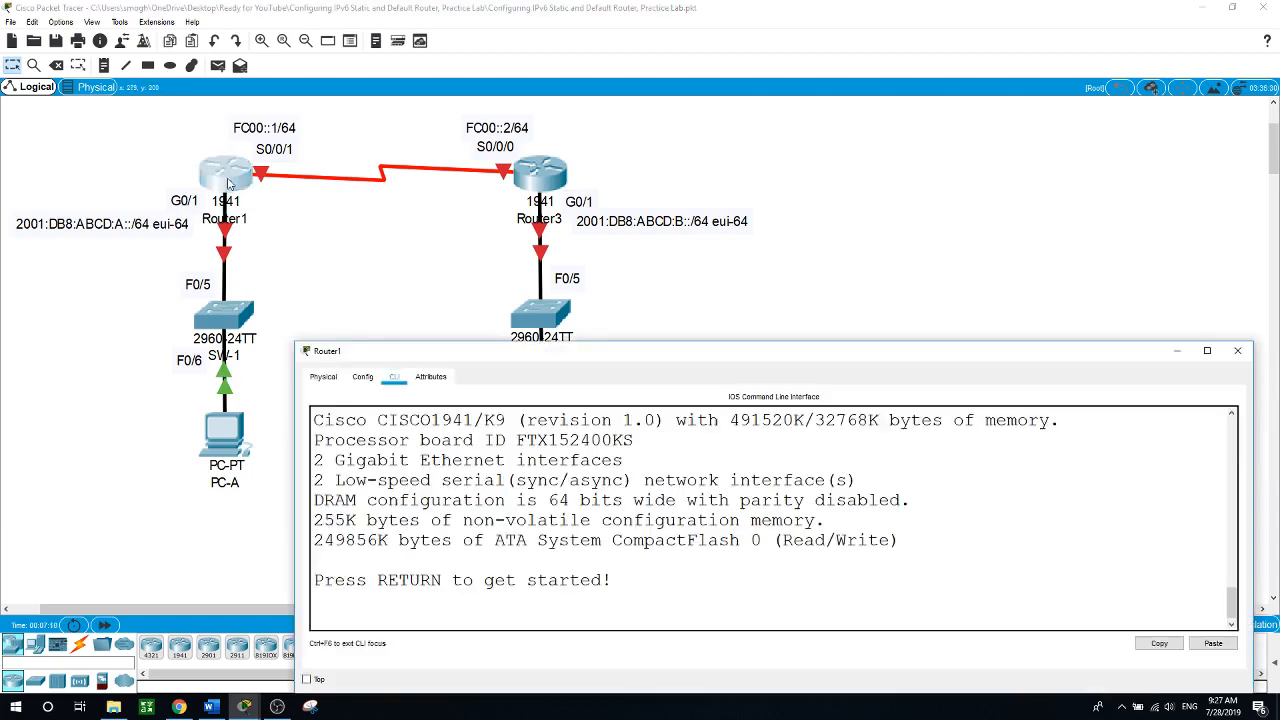
key("Return")
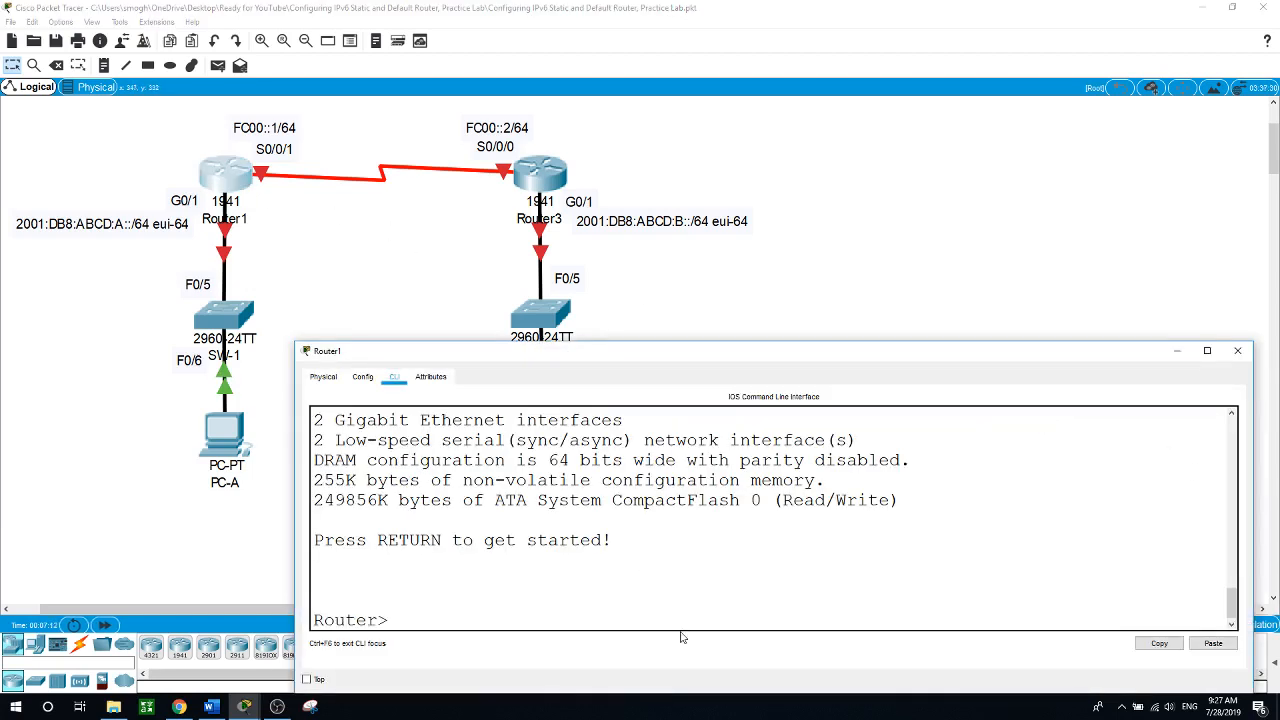
type("en")
key("Return")
type("co")
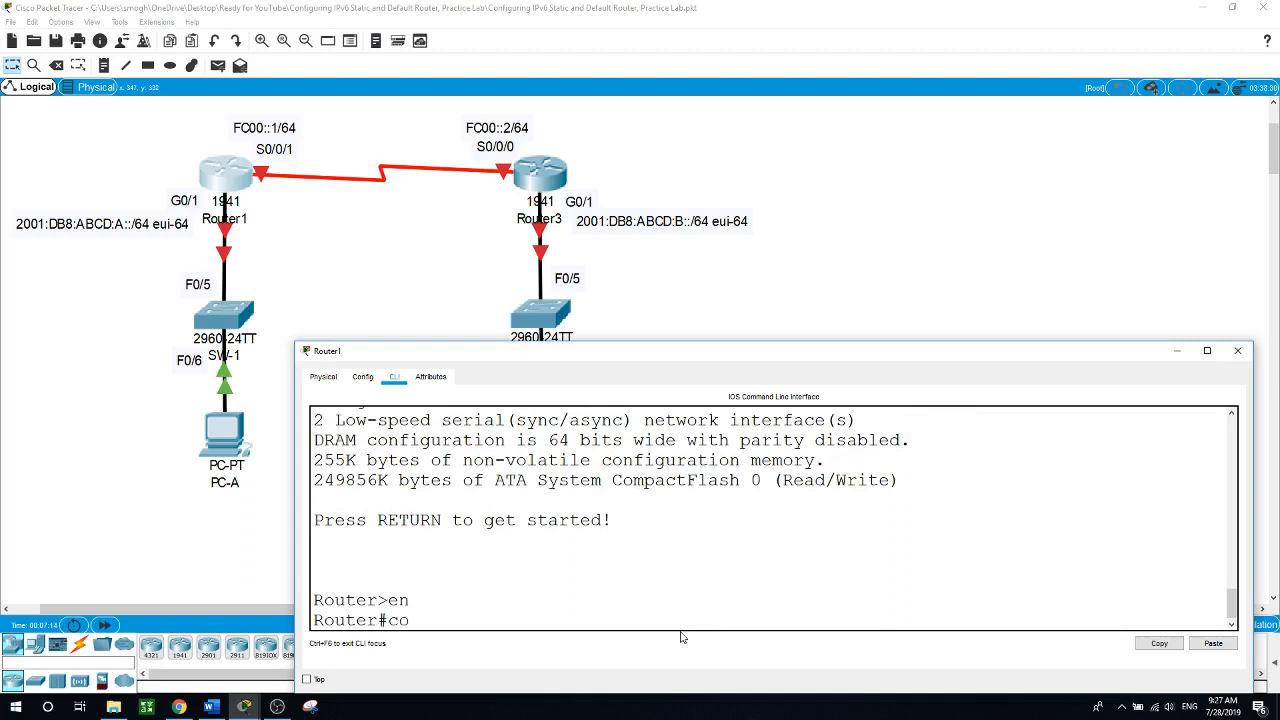
type("nf t")
key("Return")
type("hostna")
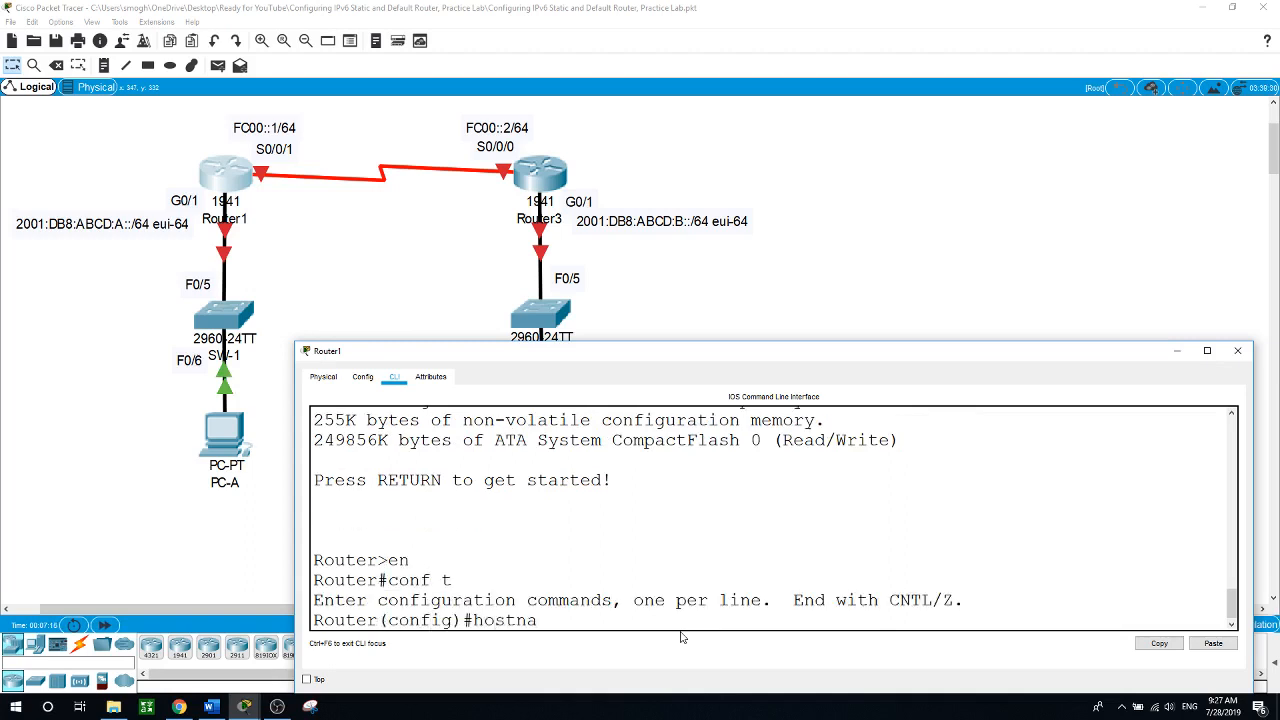
type("me Router")
type("1")
key("Return")
Step: Enable IPv6 unicast routing on Router1
type("ip")
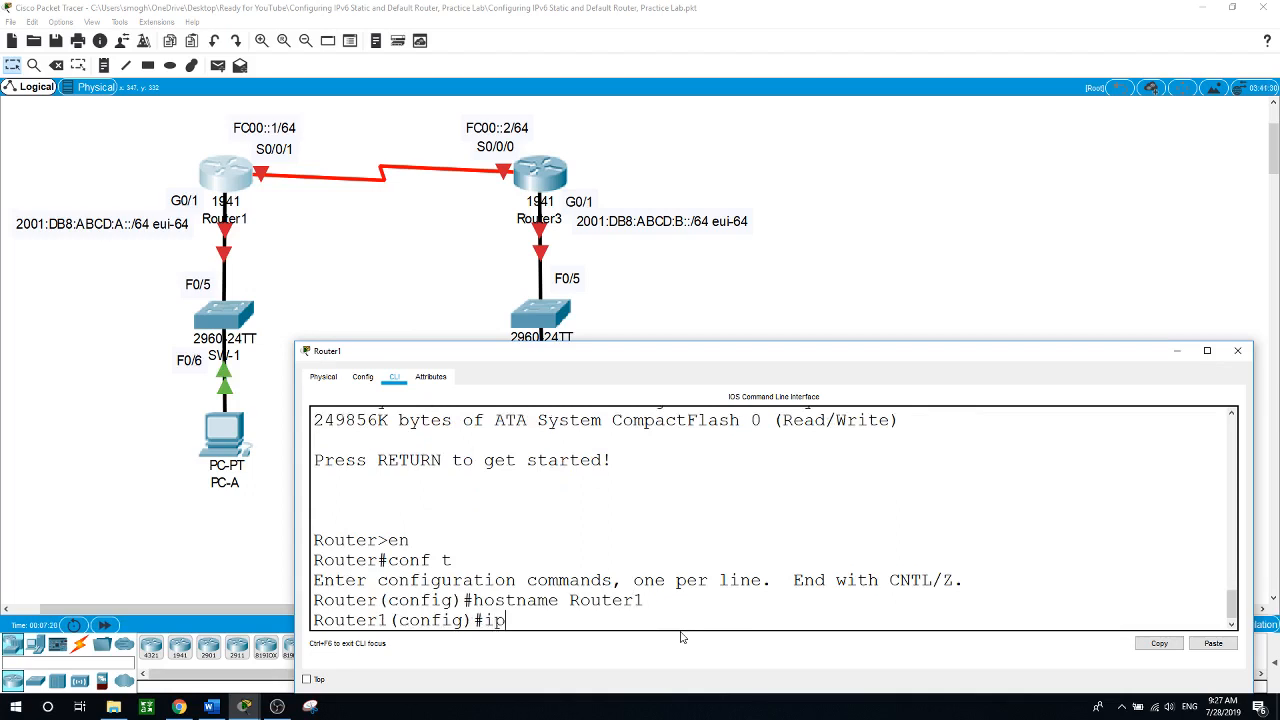
type("v6 uni")
key("Tab")
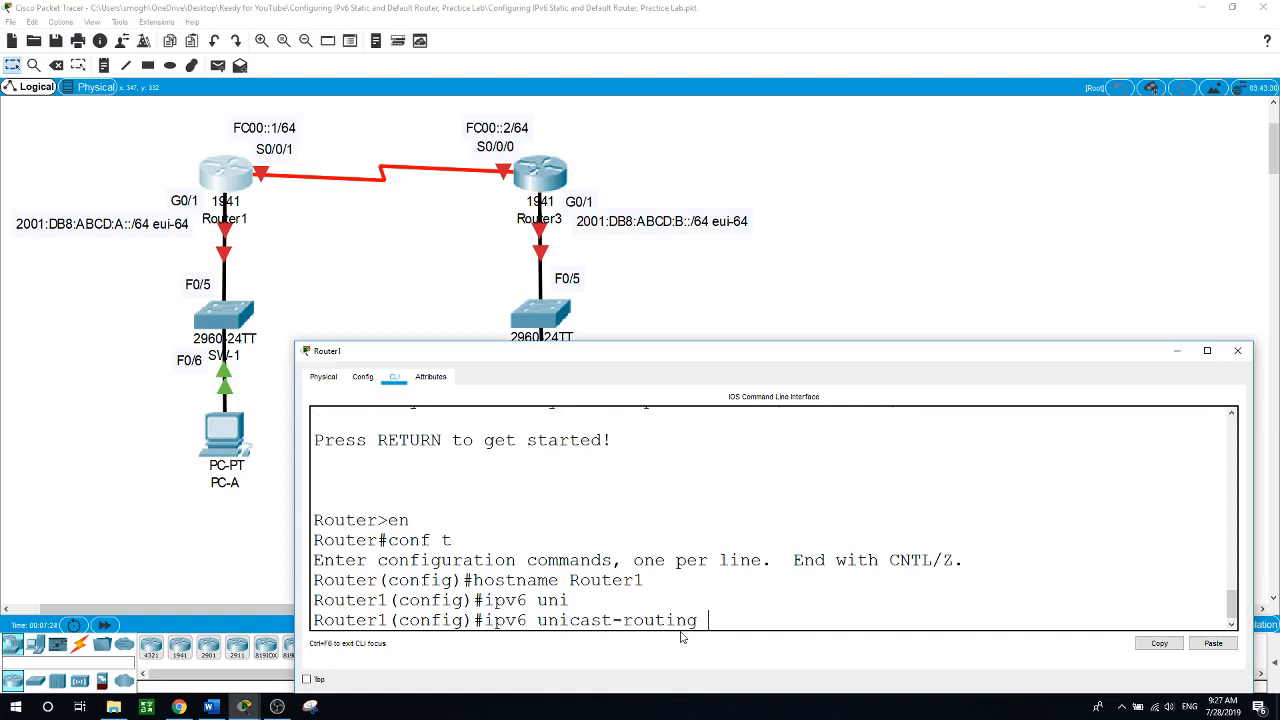
key("Return")
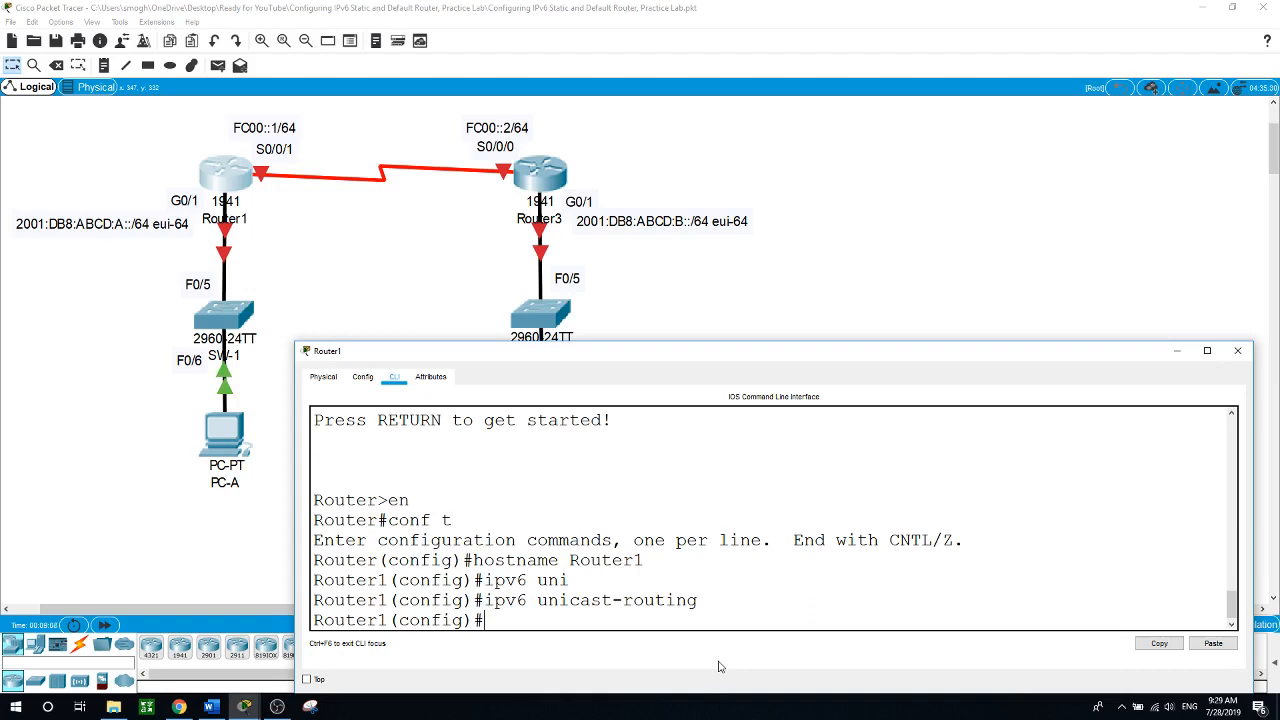
Step: Assign the IPv6 address 2001:DB8:ABCD:A::/64 eui-64 to Router1's interface g0/1 and enable the interface
type("int g0/")
type("1")
key("Return")
type("ip")
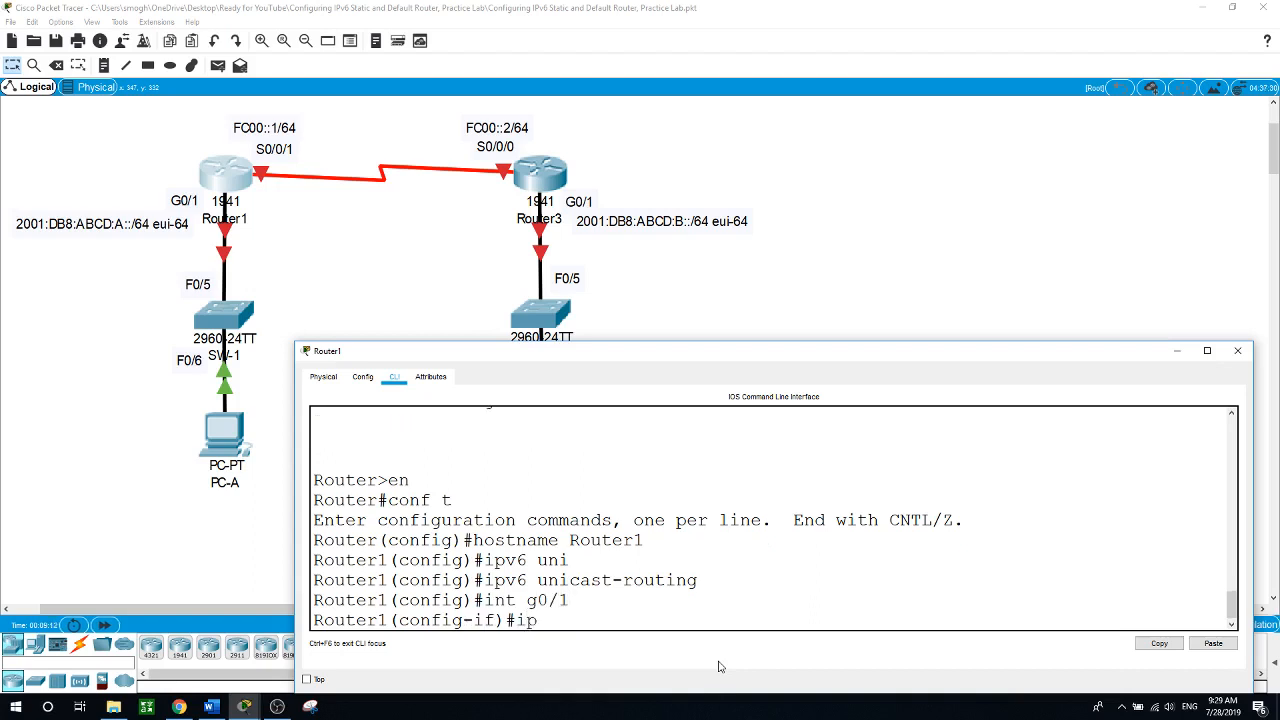
type("v6 ad")
key("Tab")
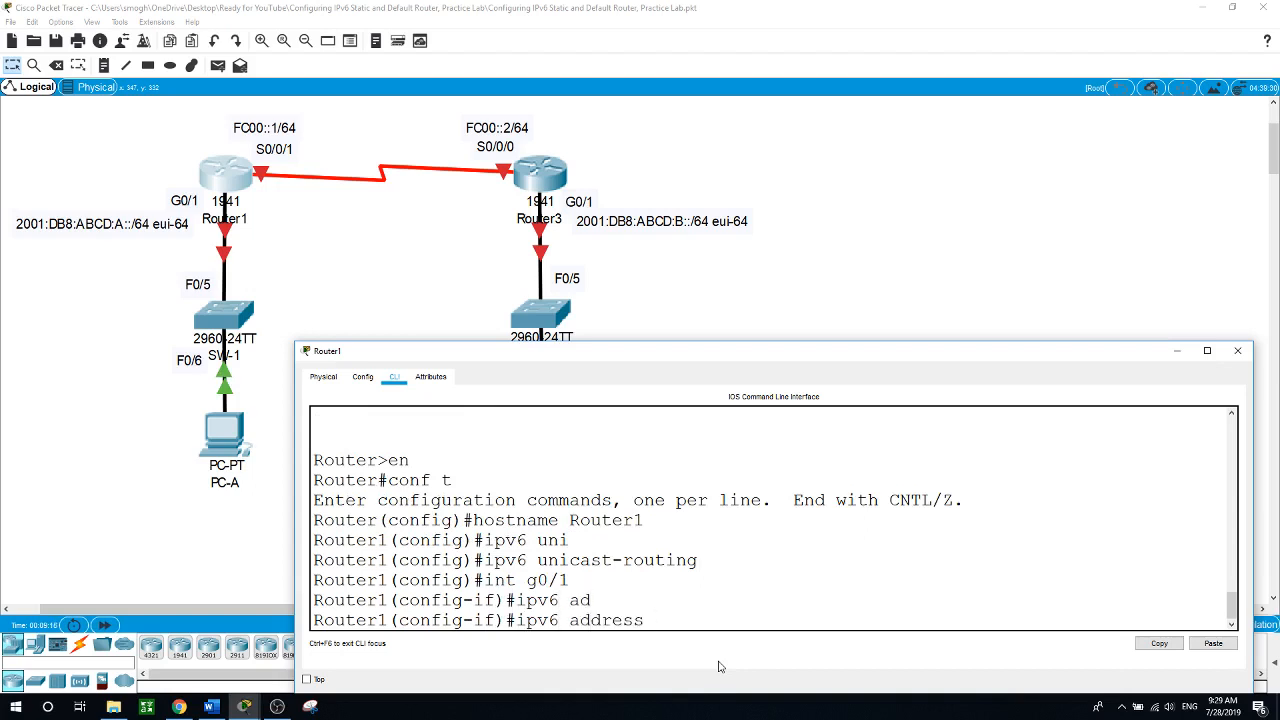
type("2001:DB8:ABCD:A")
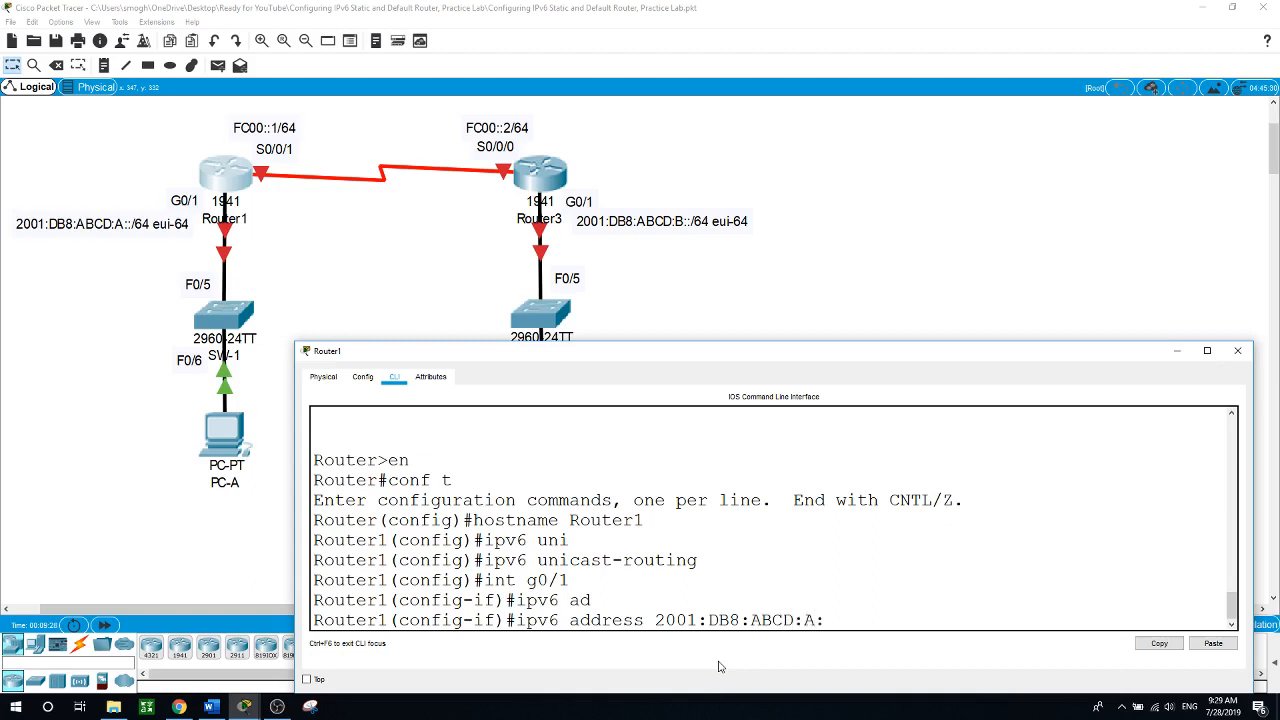
type("::/64 eui-64")
key("Return")
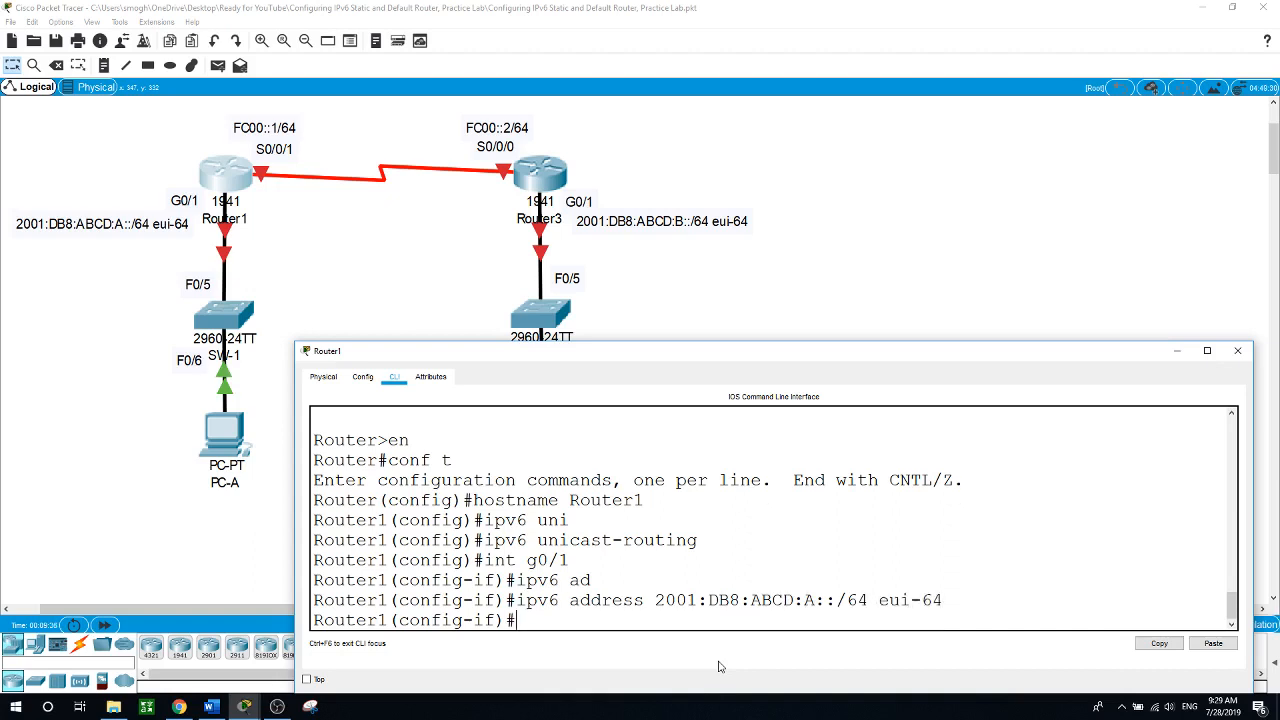
type("n")
type("o shut")
key("Return")
key("Return")
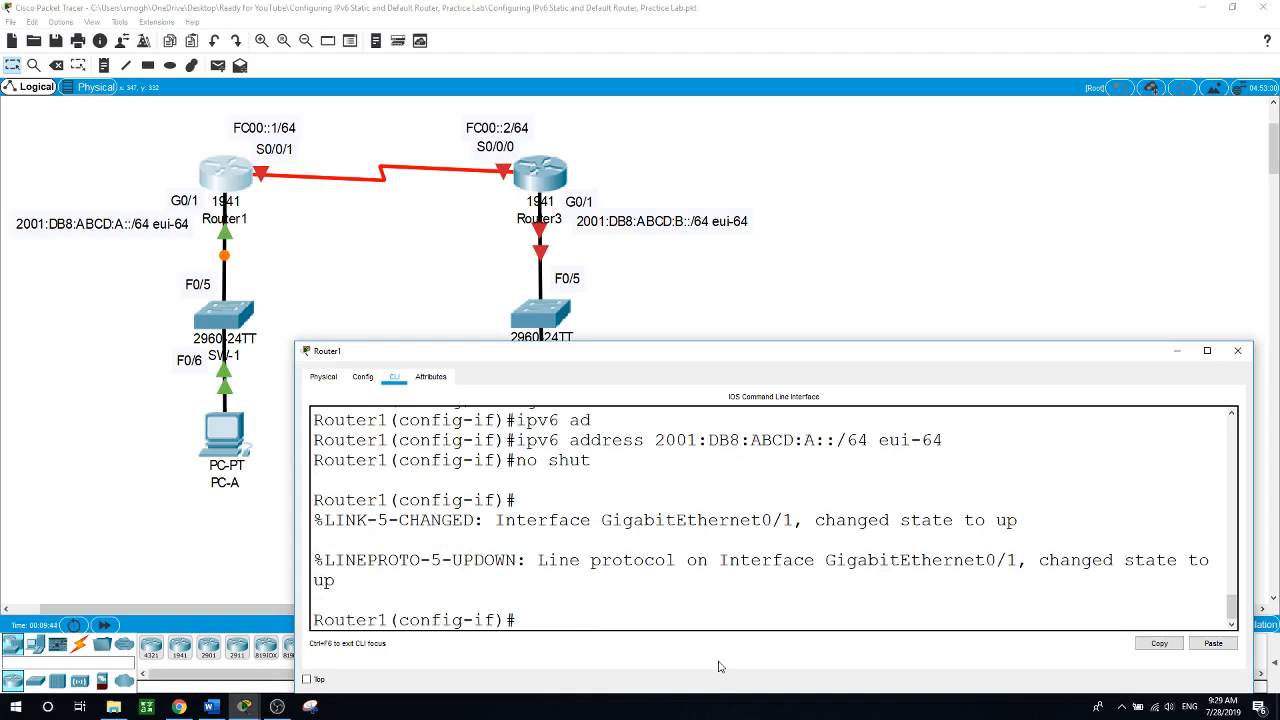
Step: Assign the IPv6 address FC00::1/64 to Router1's serial interface s0/0/1 and enable the interface
type("int s0/0/1")
key("Return")
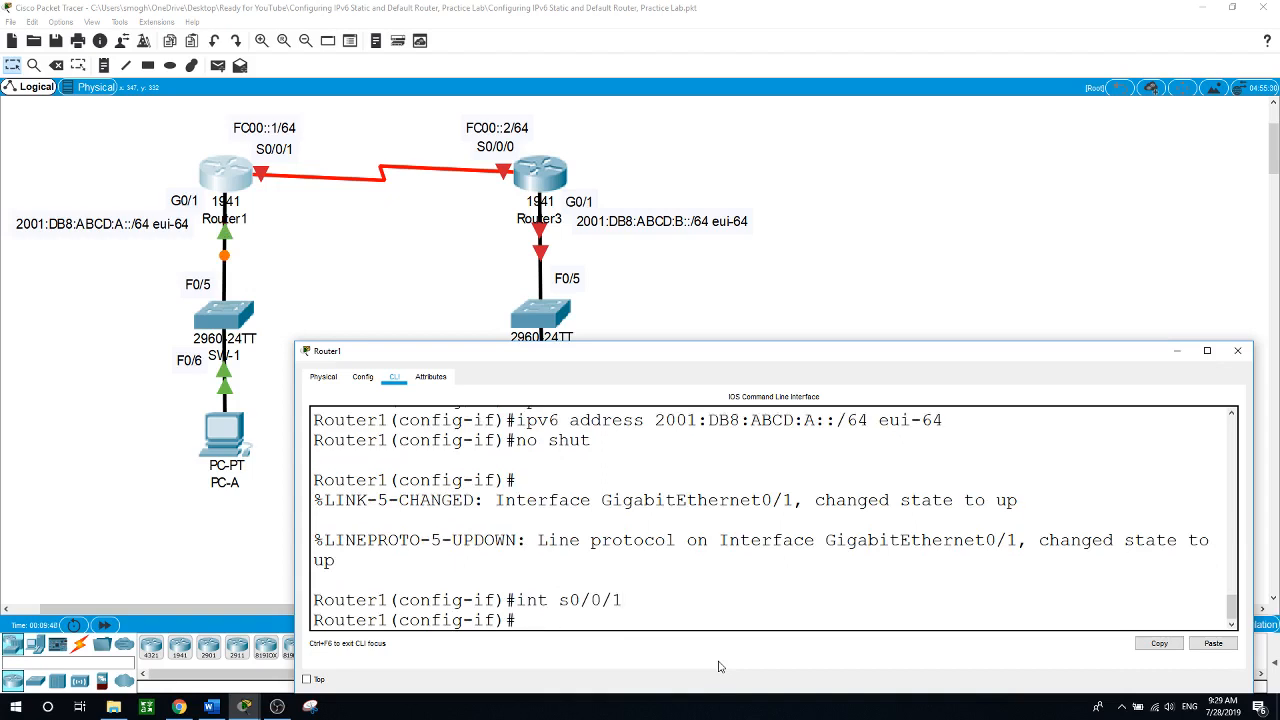
type("ipv6 ad")
key("Tab")
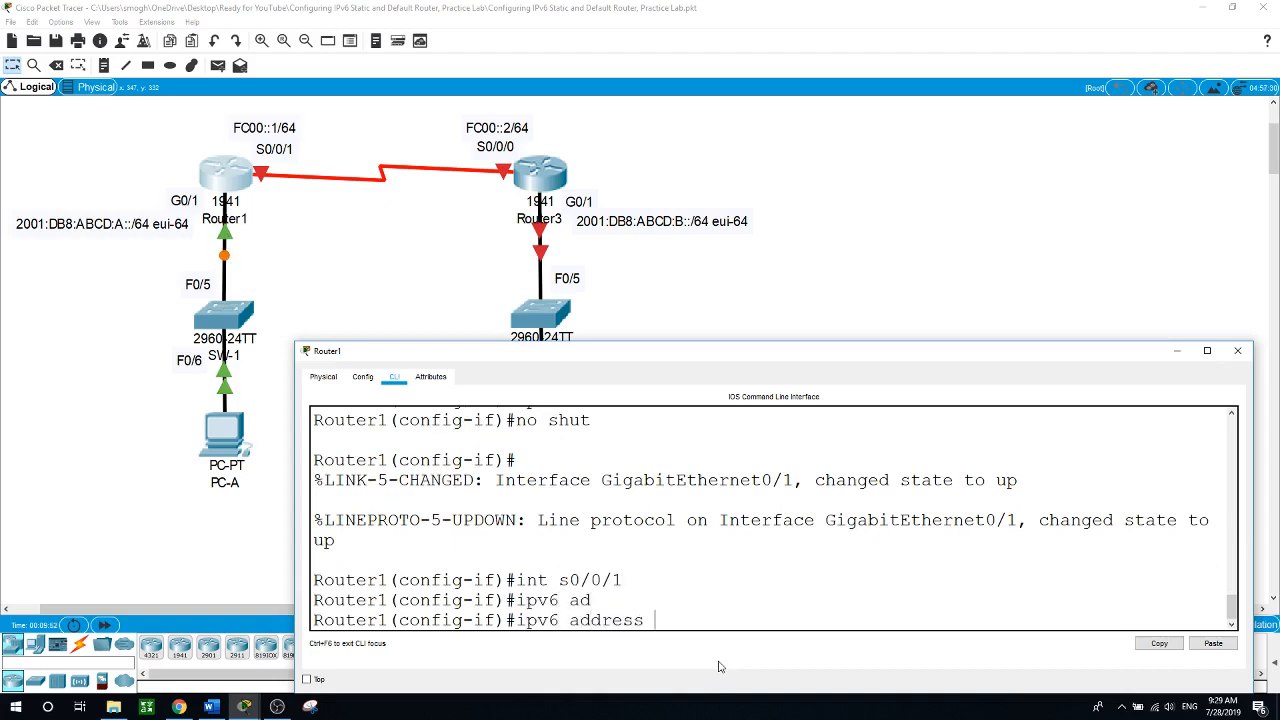
type("FC00::1/64")
key("Return")
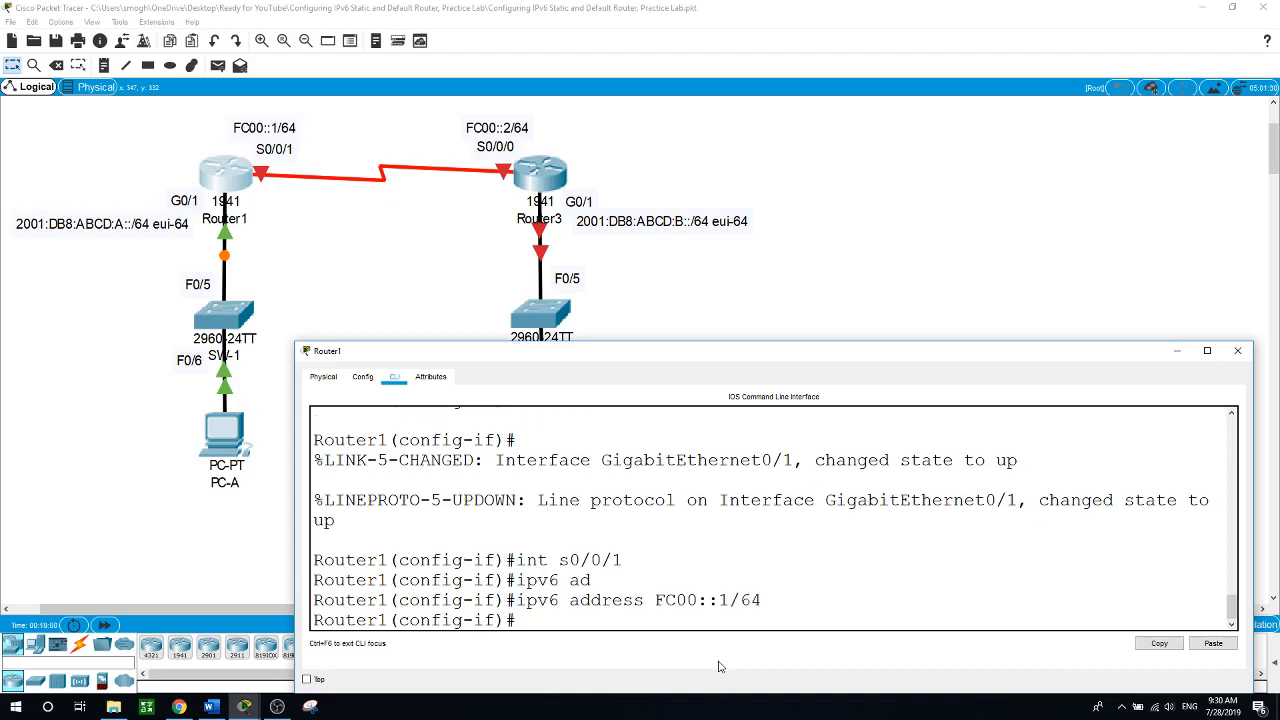
type("no shut")
key("Return")
key("Return")
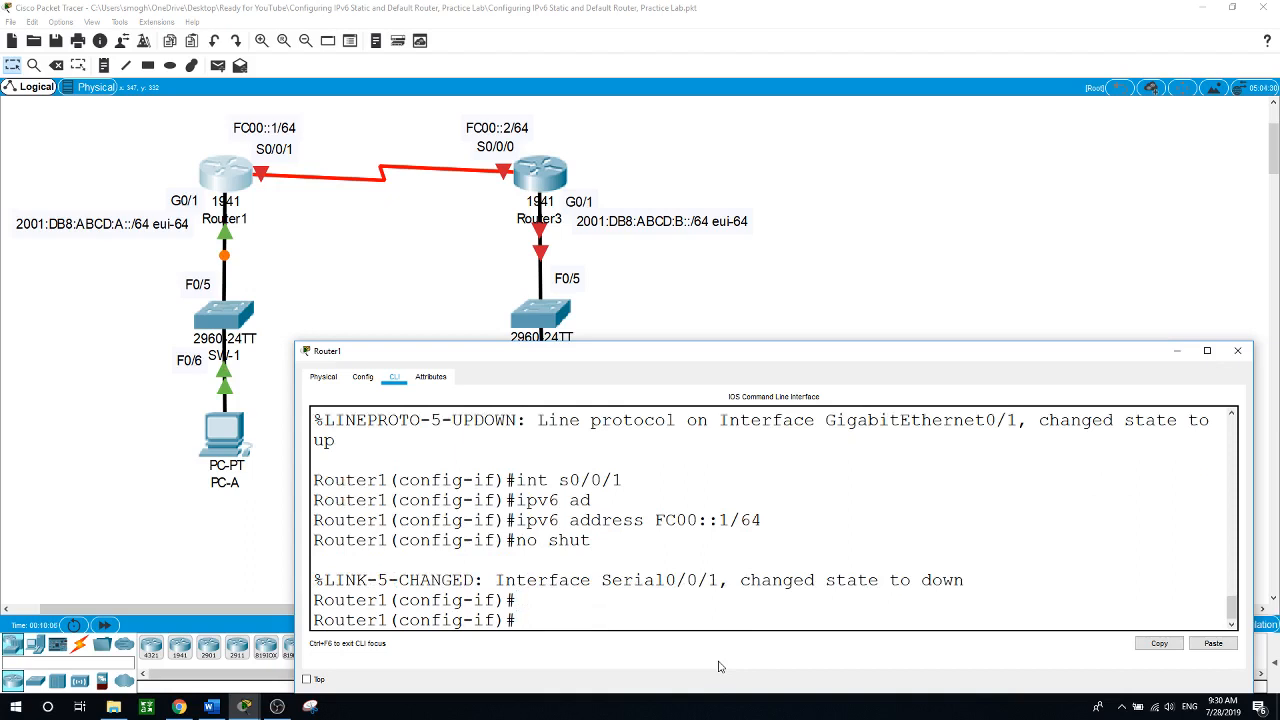
Step: Open Router3's command line, enter global configuration mode and set its hostname to Router3
left_click(878, 207)
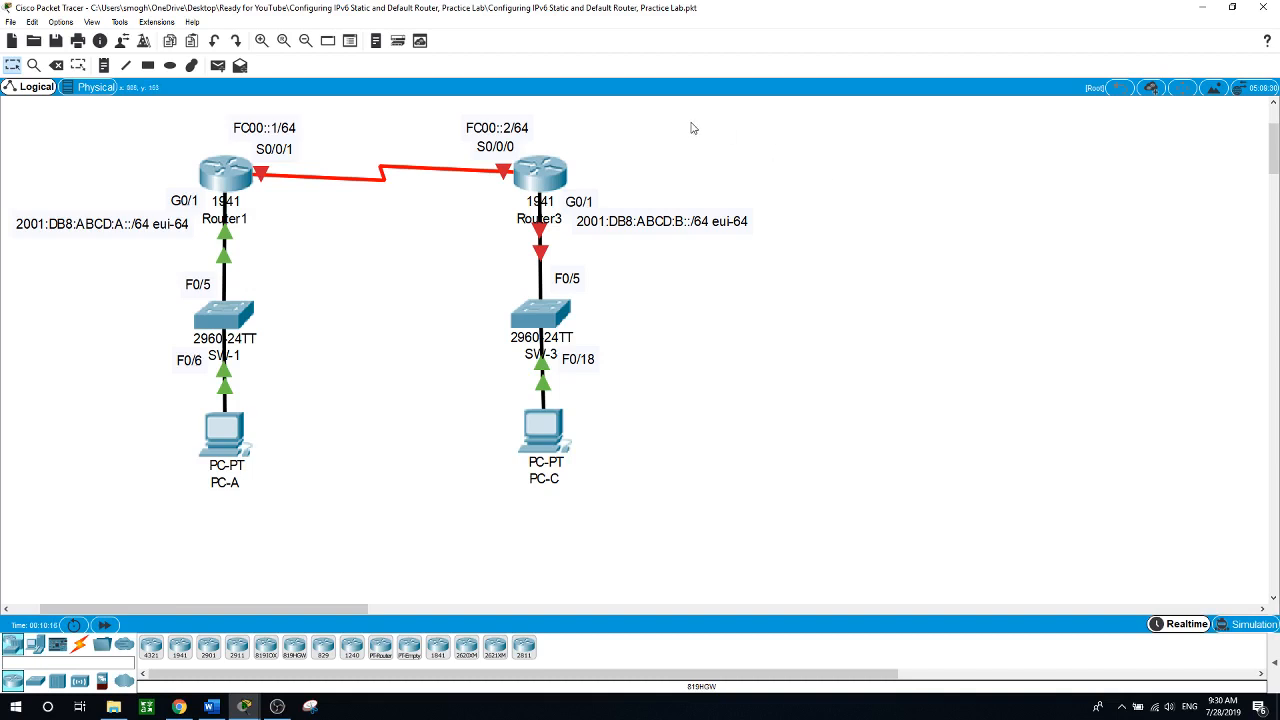
left_click(545, 188)
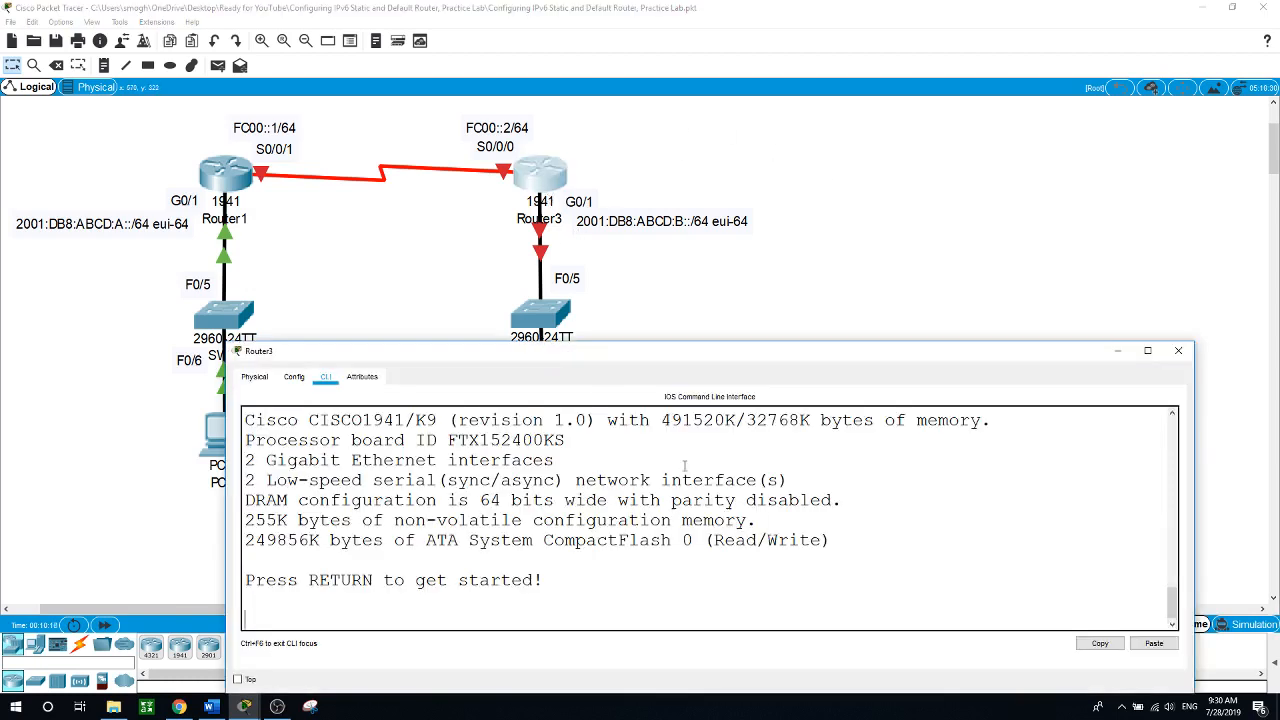
key("Return")
type("en")
key("Return")
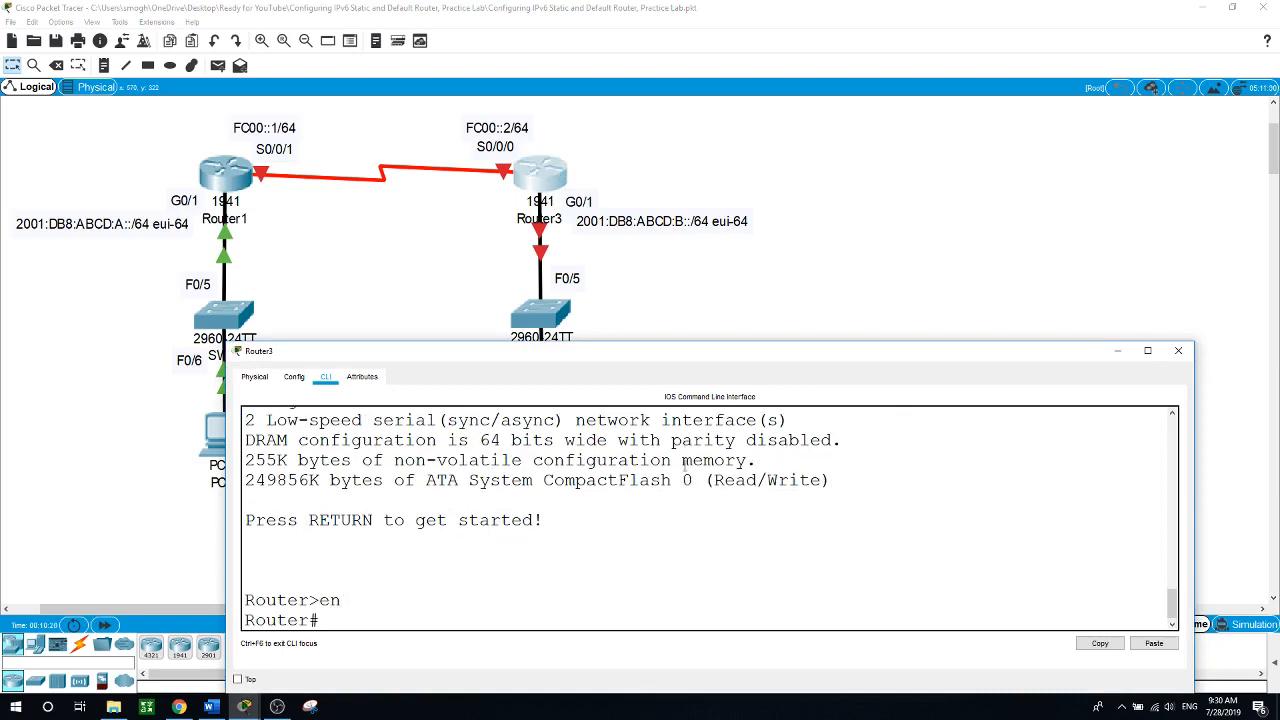
type("conf t")
key("Return")
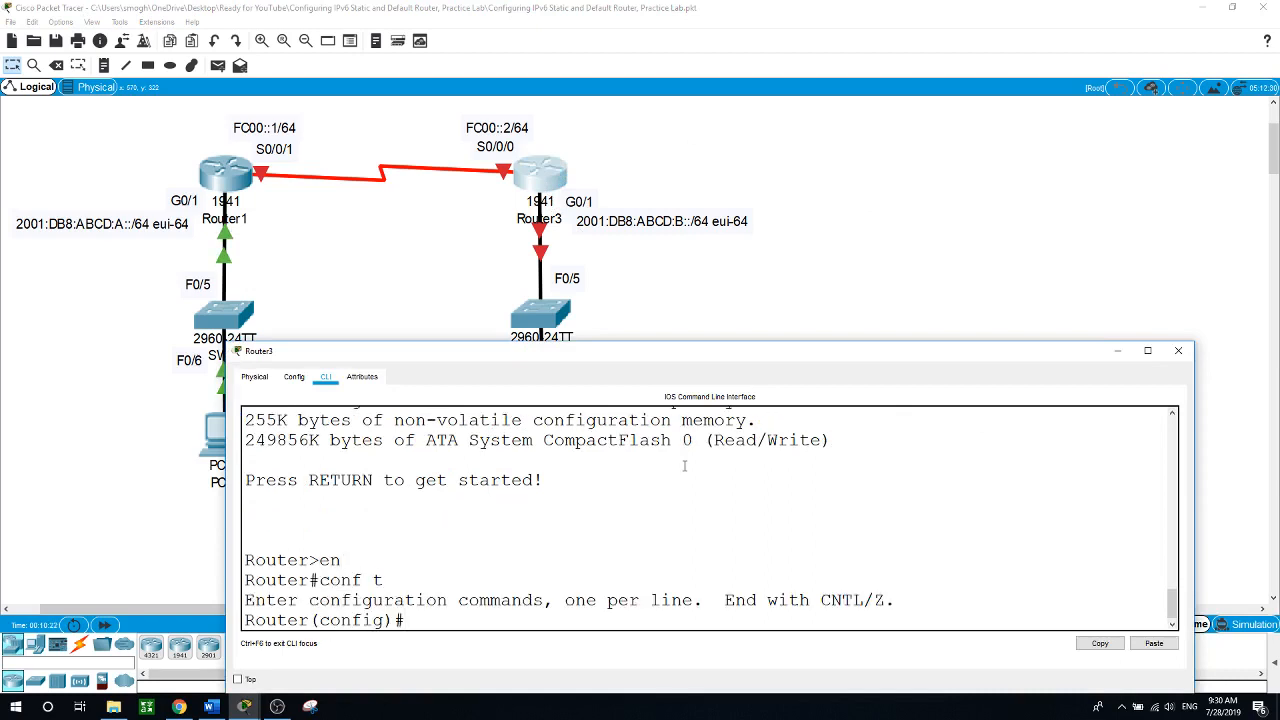
type("hostname Router3")
key("Return")
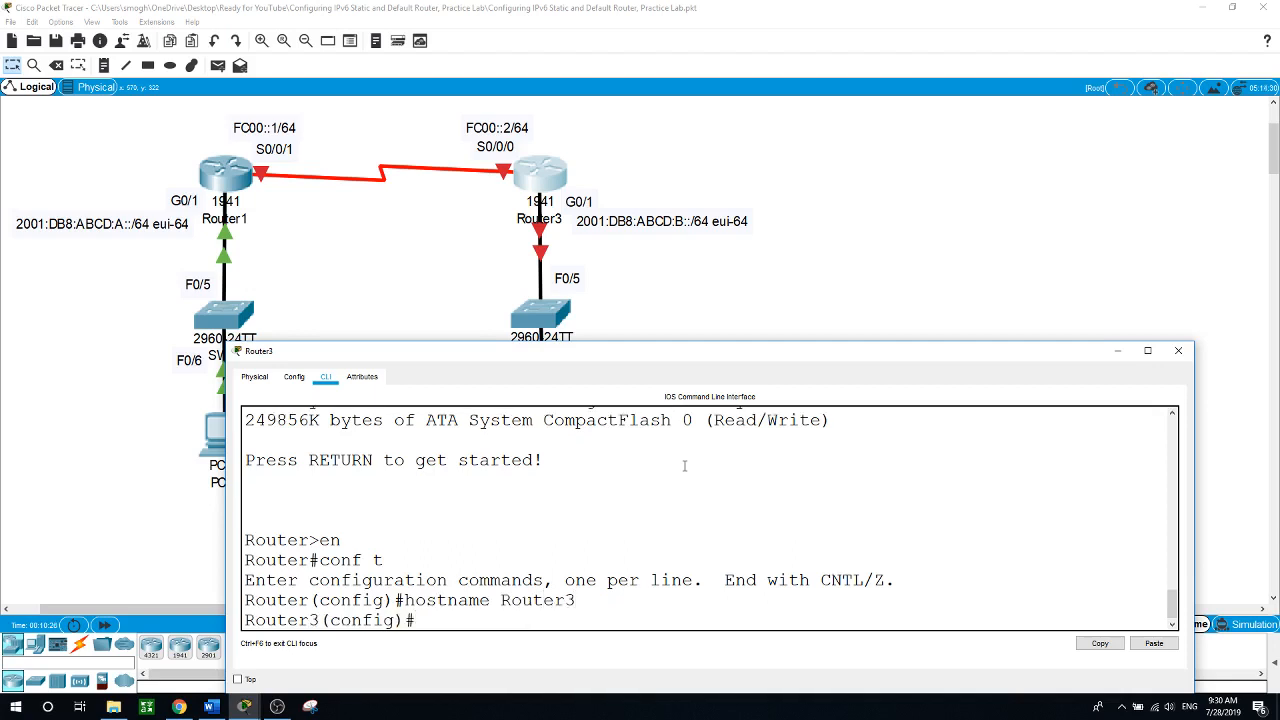
Step: Enable IPv6 unicast routing on Router3
type("ipv6 uni")
key("Tab")
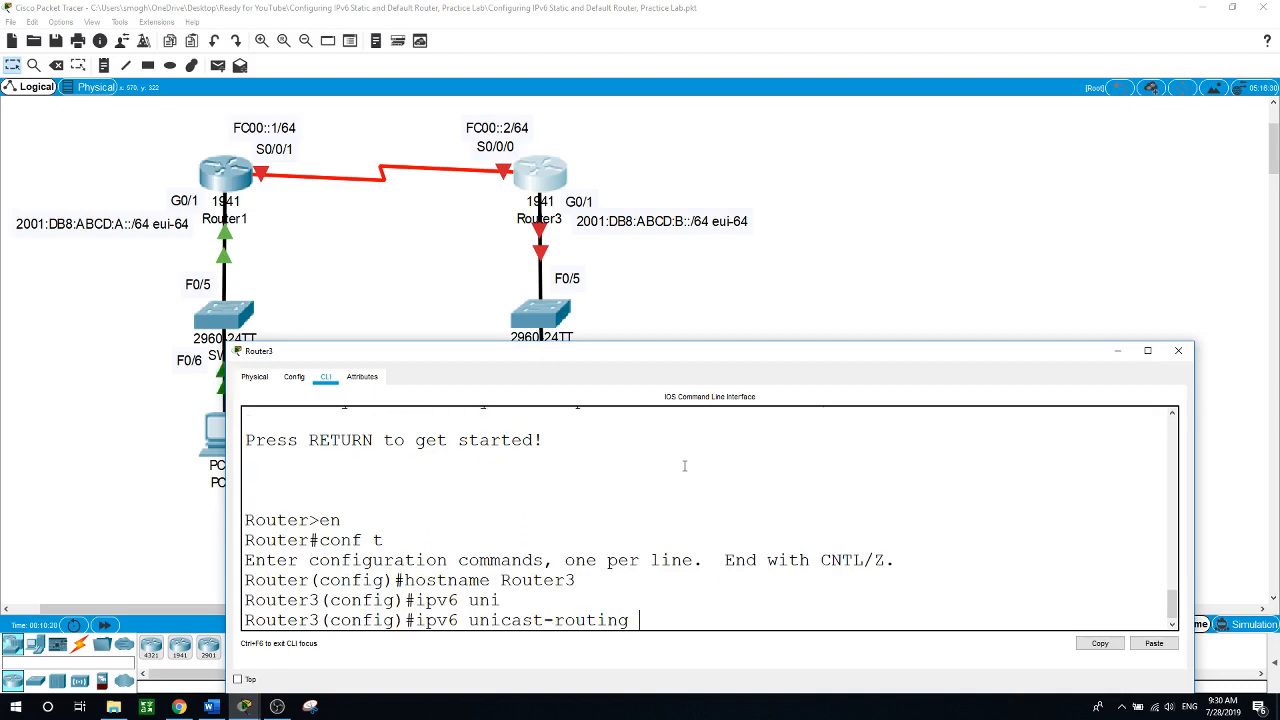
key("Return")
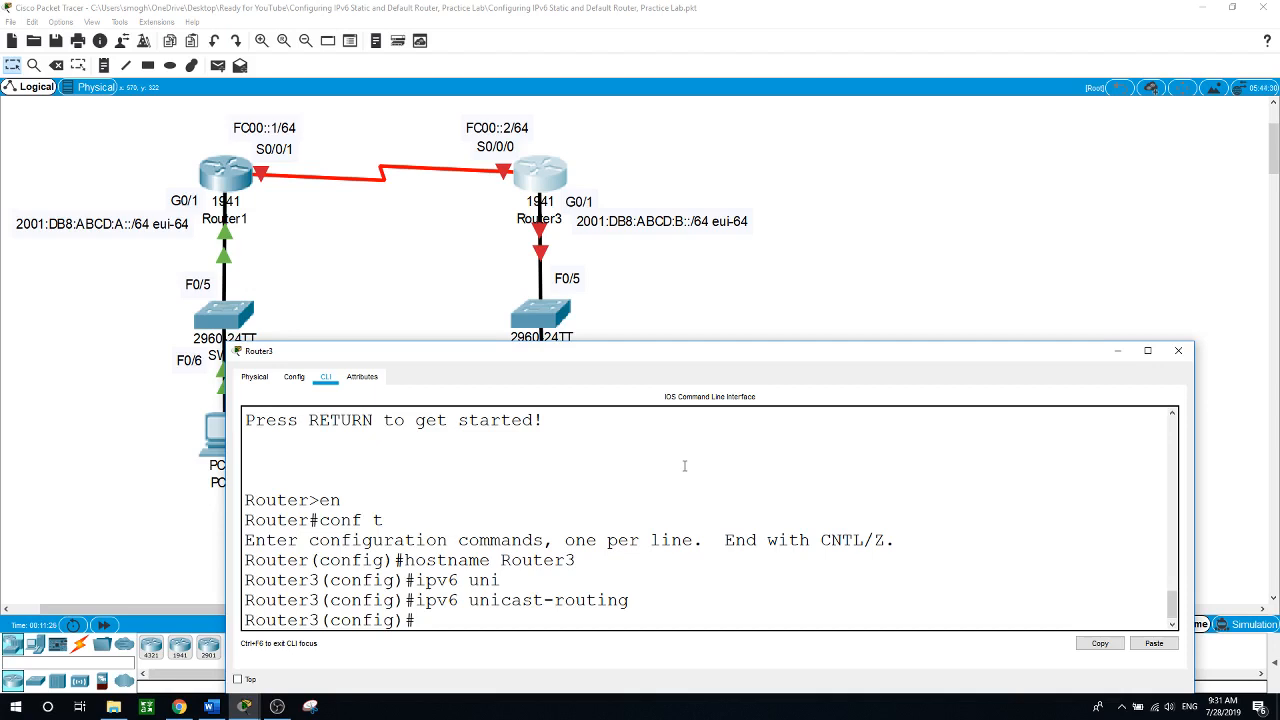
Step: Assign the IPv6 address 2001:DB8:ABCD:B::/64 eui-64 to Router3's interface g0/1 and enable the interface
type("int g0/1")
key("Return")
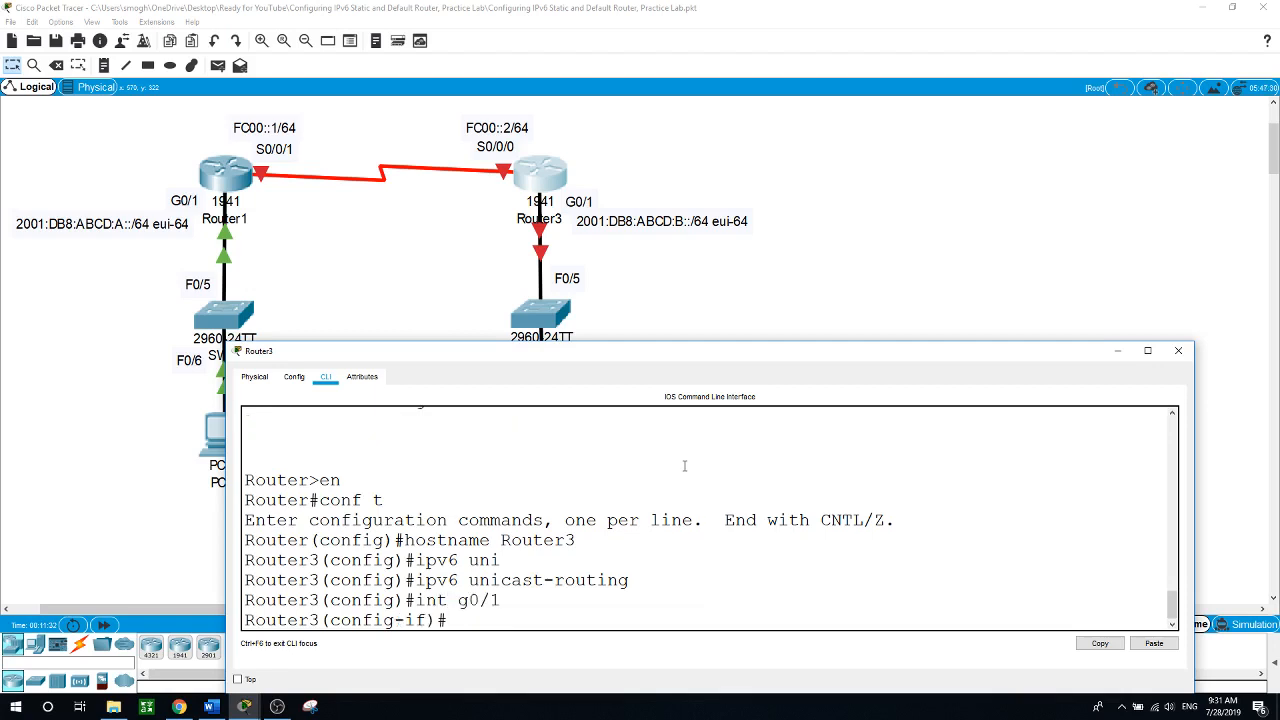
type("ipv6 ad")
key("Tab")
type("2001")
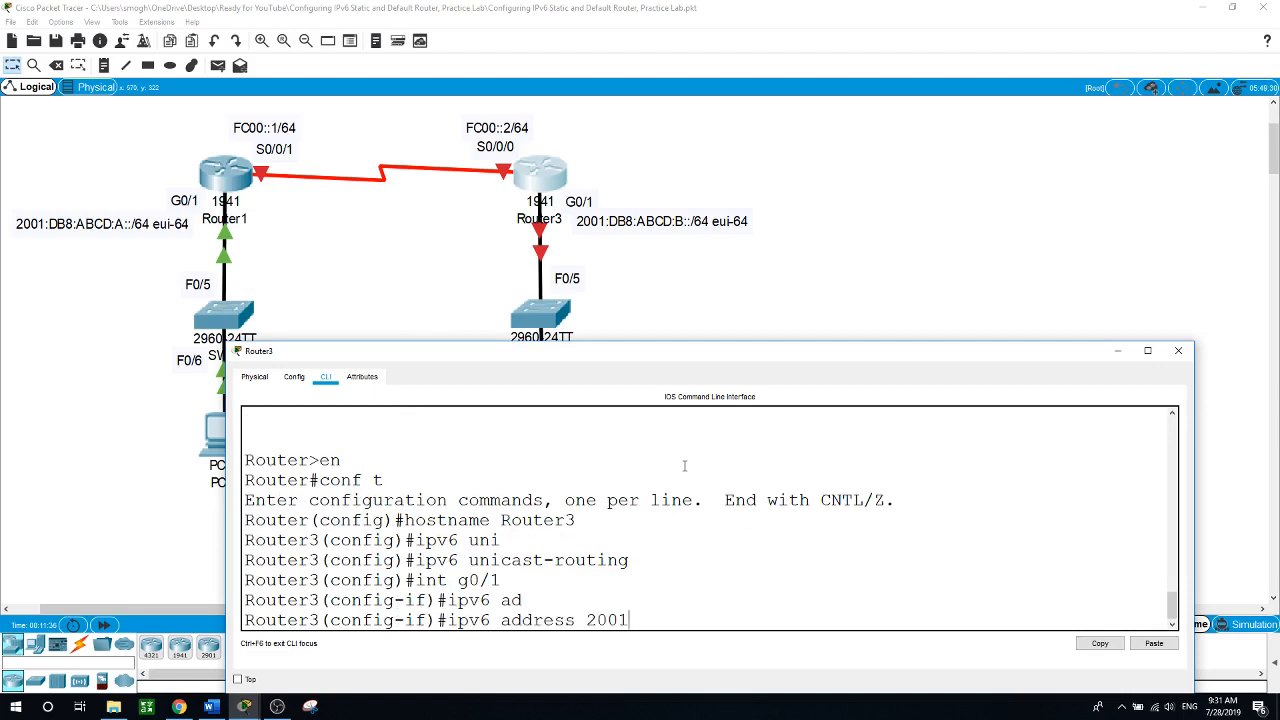
type(":DB8:ABCD:B::/64 eui-")
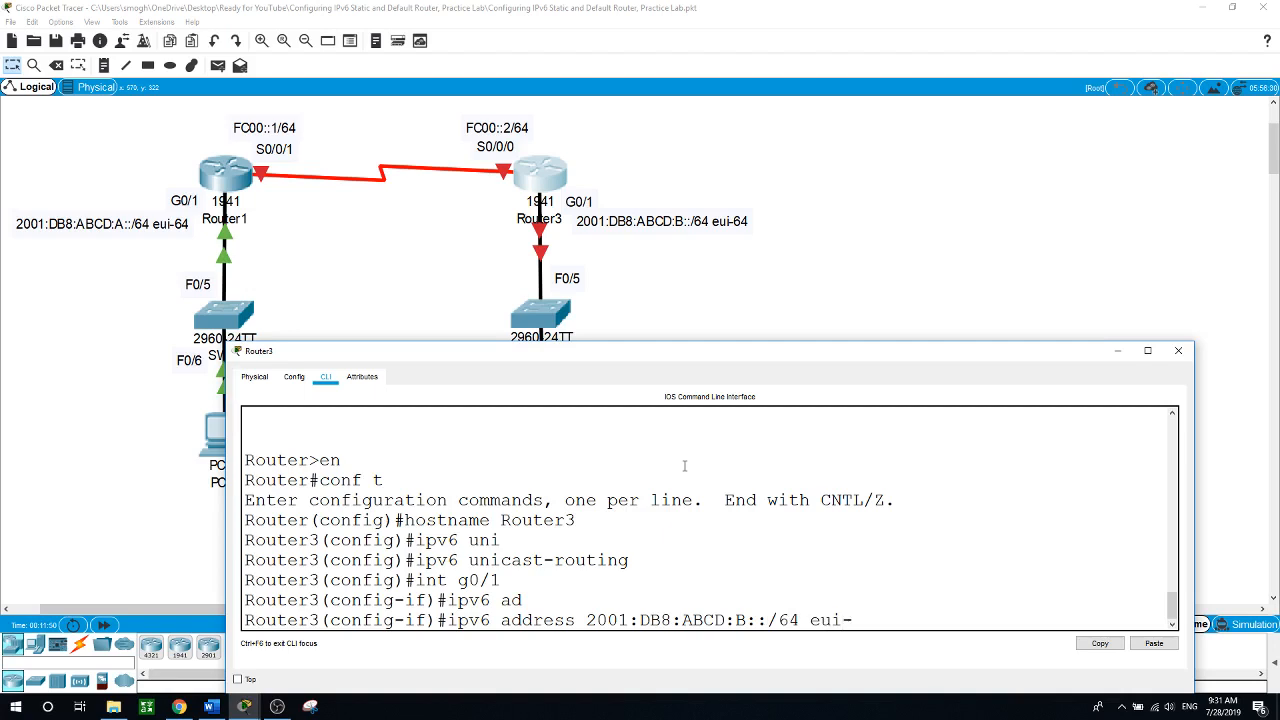
type("64")
key("Return")
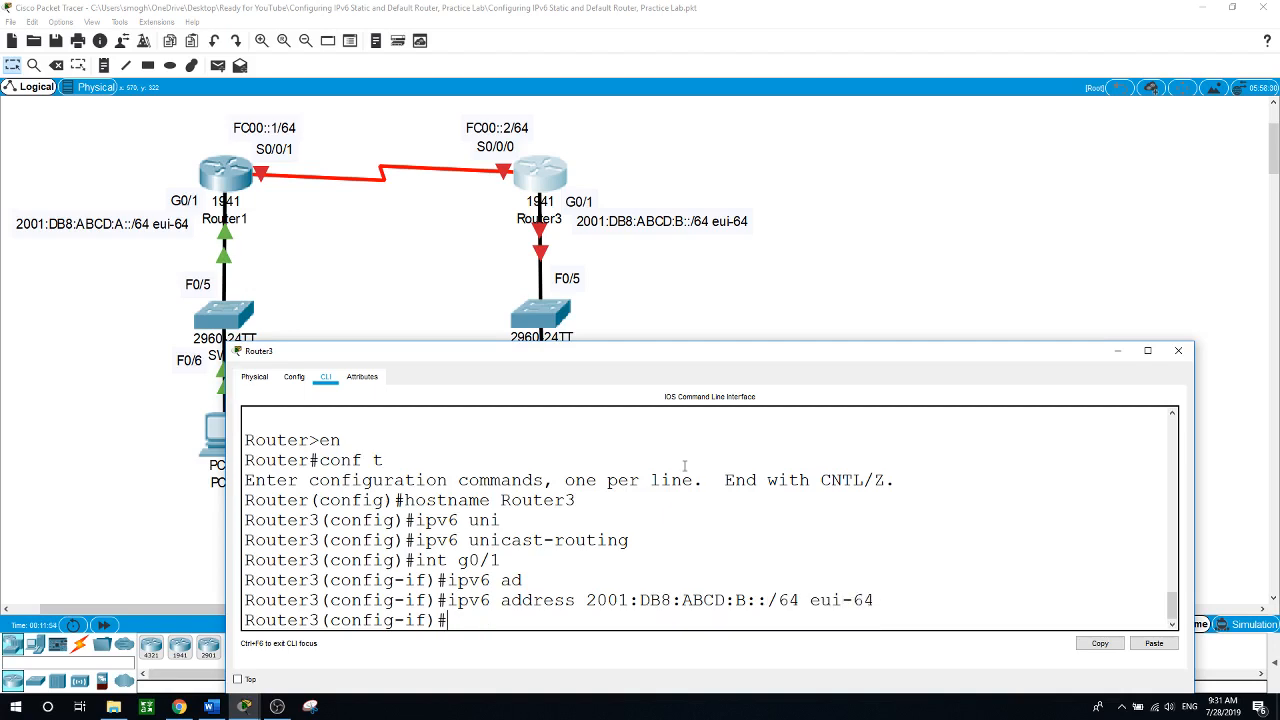
type("no shut")
key("Return")
key("Return")
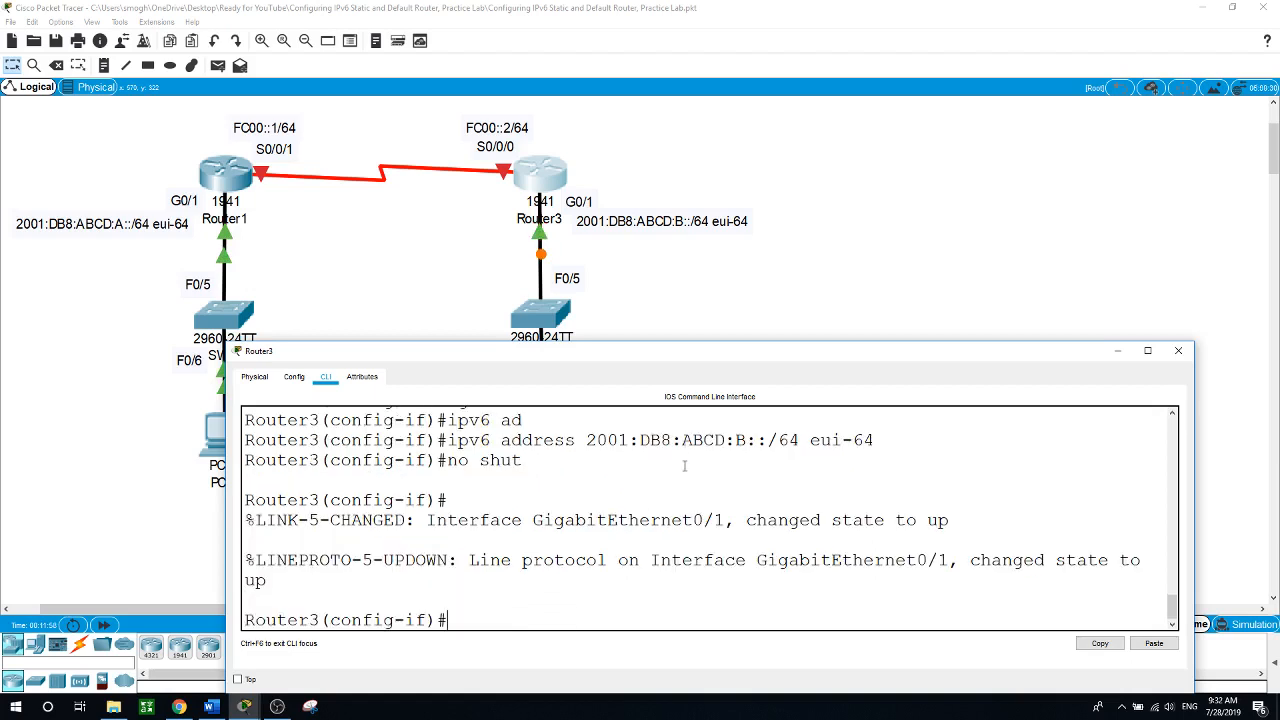
Step: Assign the IPv6 address FC00::2/64 to Router3's serial interface s0/0/0 and enable the interface
type("int s0/0/0")
key("Return")
type("ipv6")
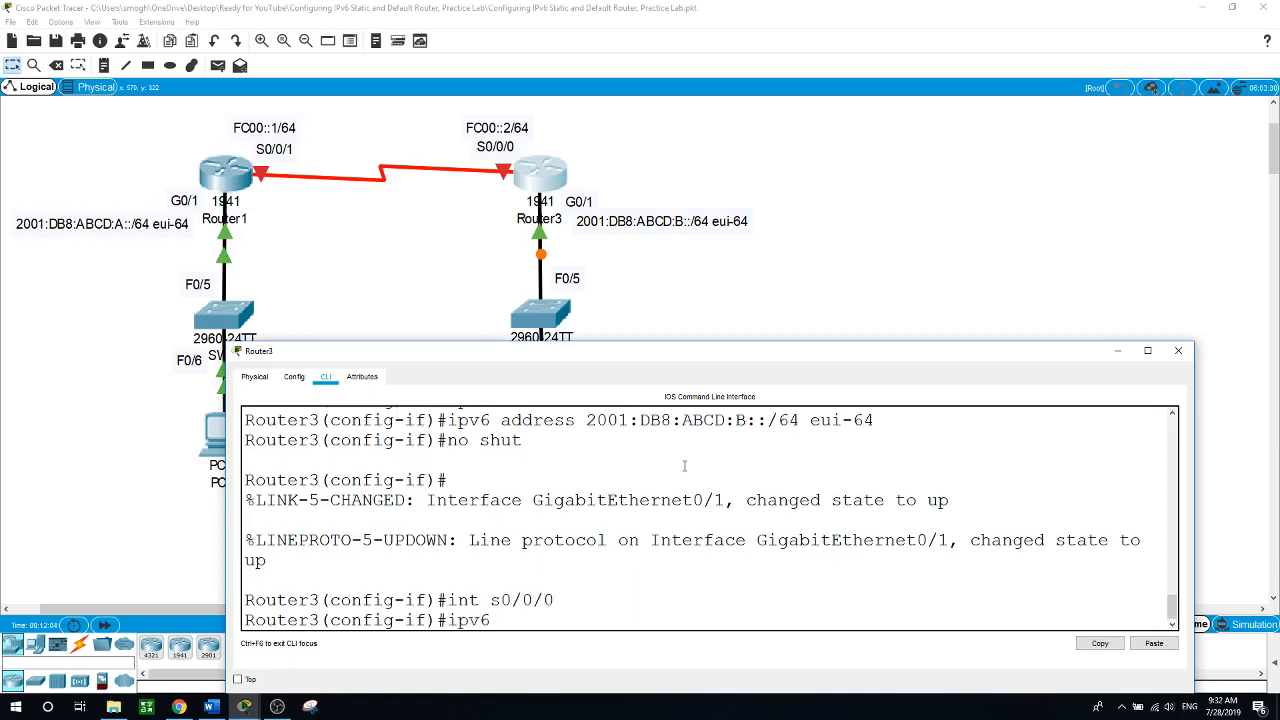
type(" ad")
key("Tab")
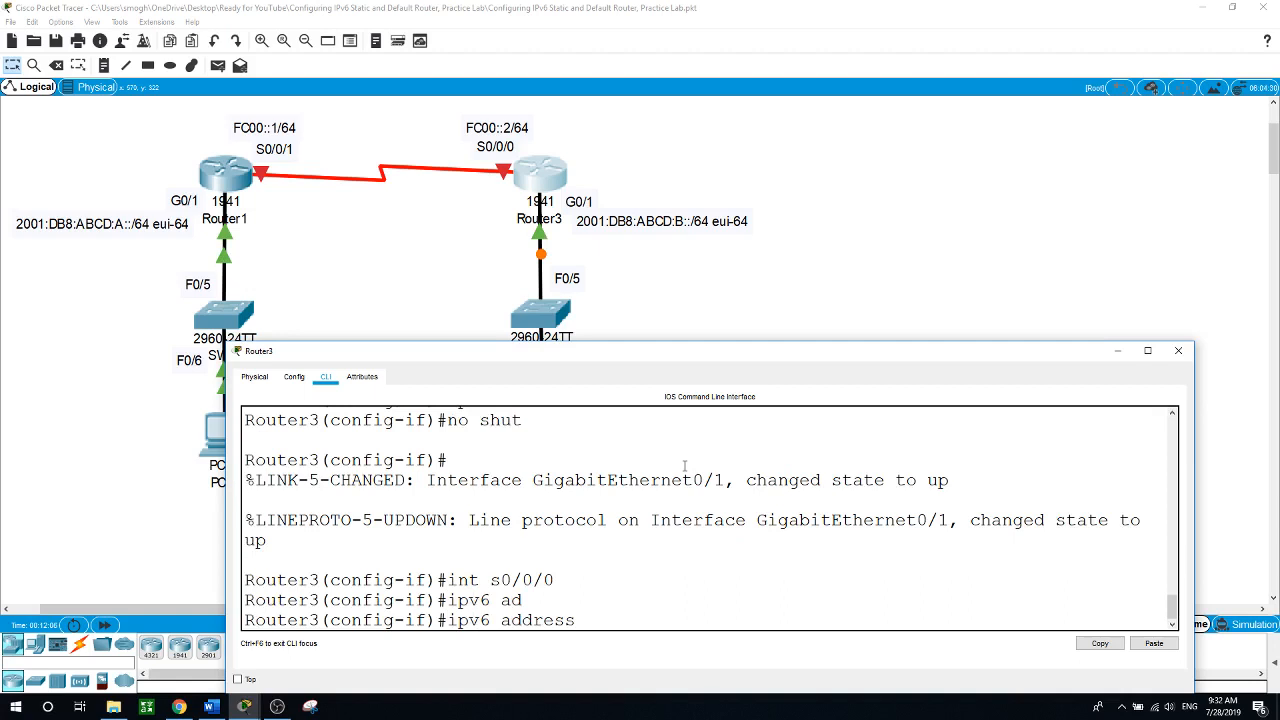
type("FC00::2/64")
key("Return")
type("no shut")
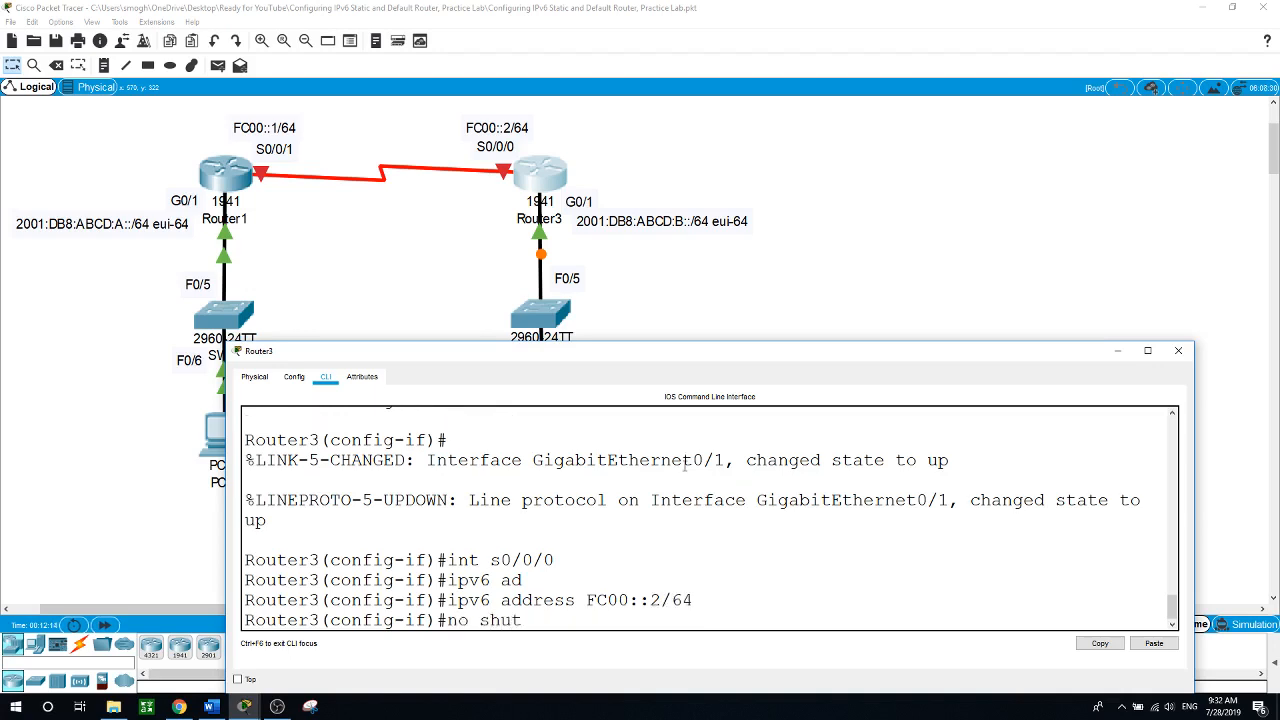
key("Return")
key("Return")
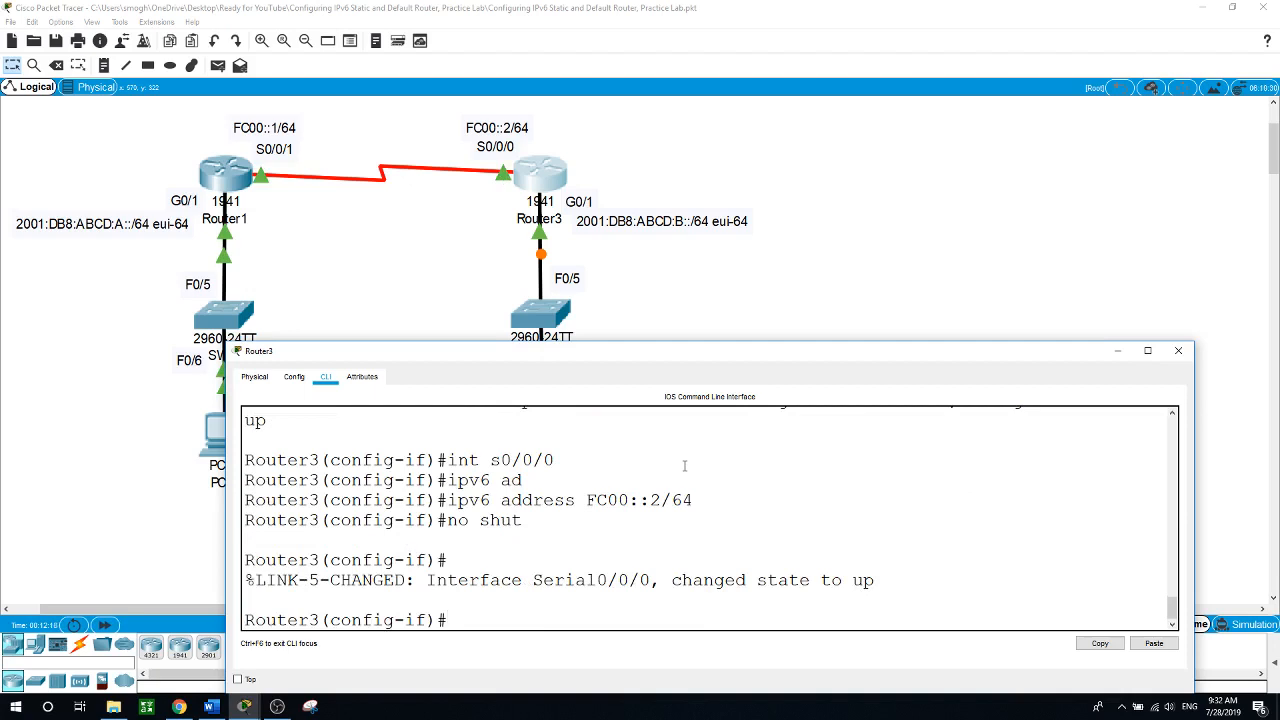
Step: List the available clock rates and set Router3's s0/0/0 clock rate to 128000
type("clock")
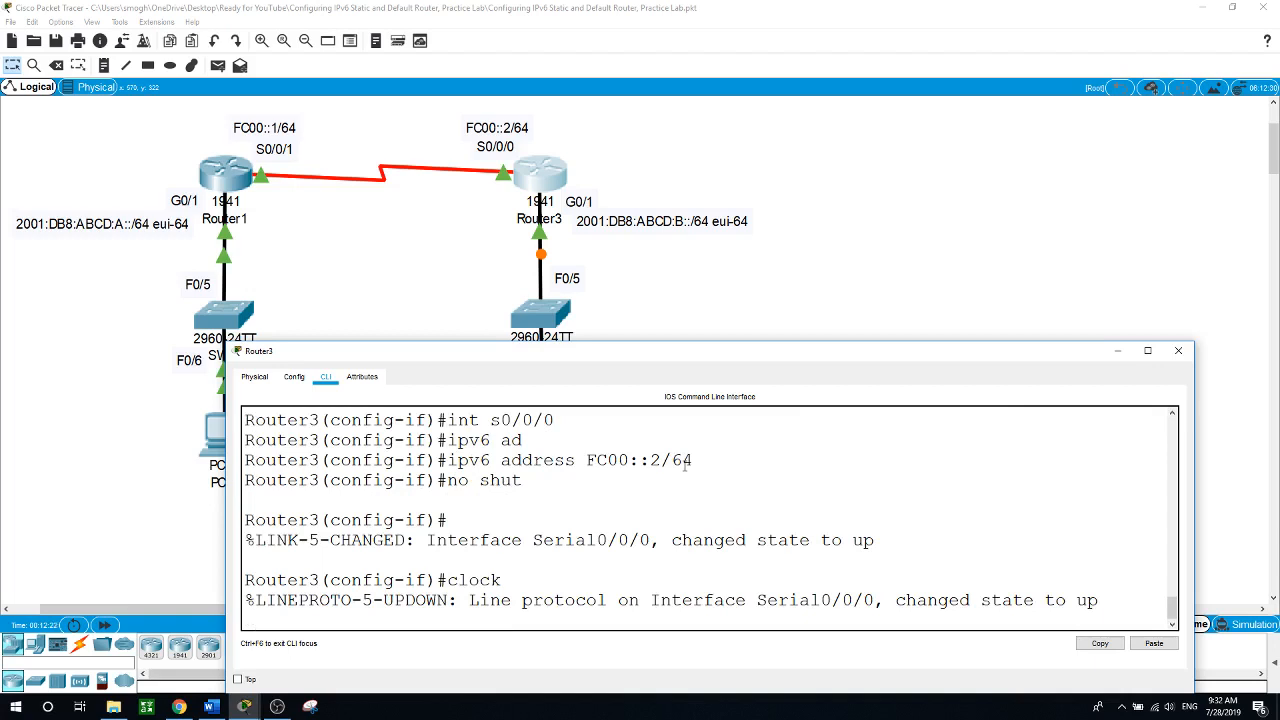
type(" rate")
type(" ?")
type("128")
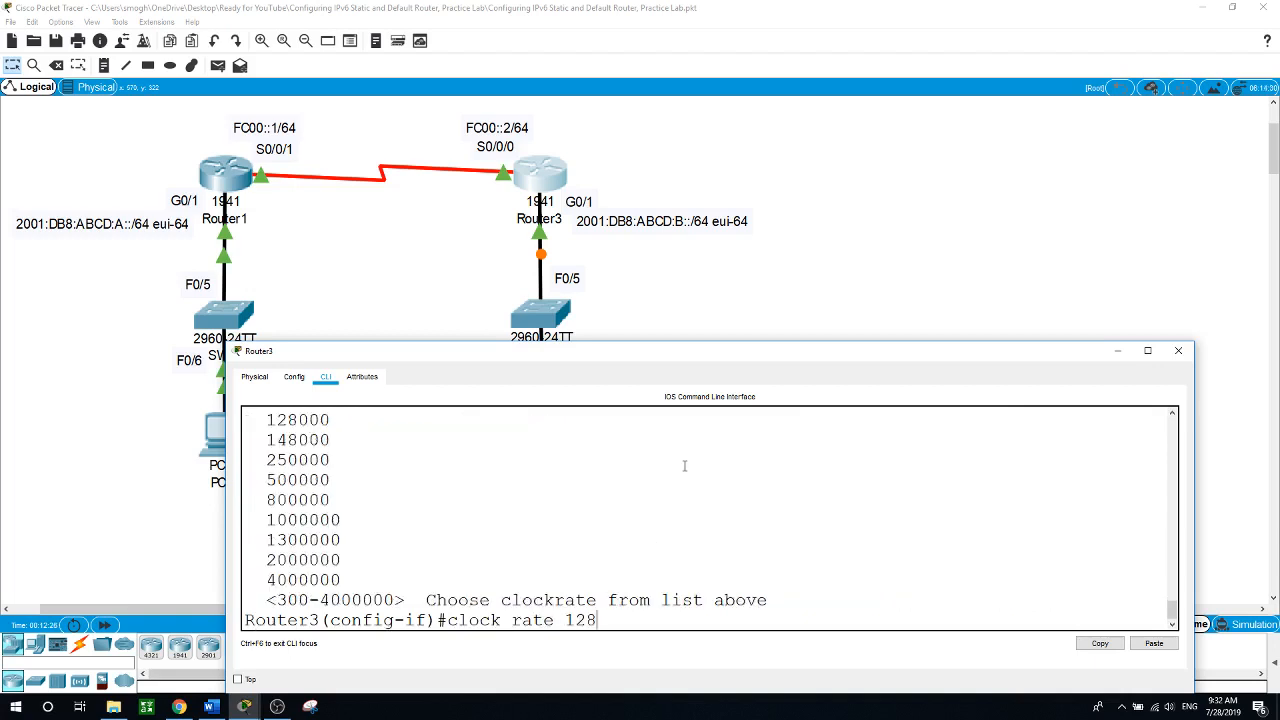
type("000")
key("Return")
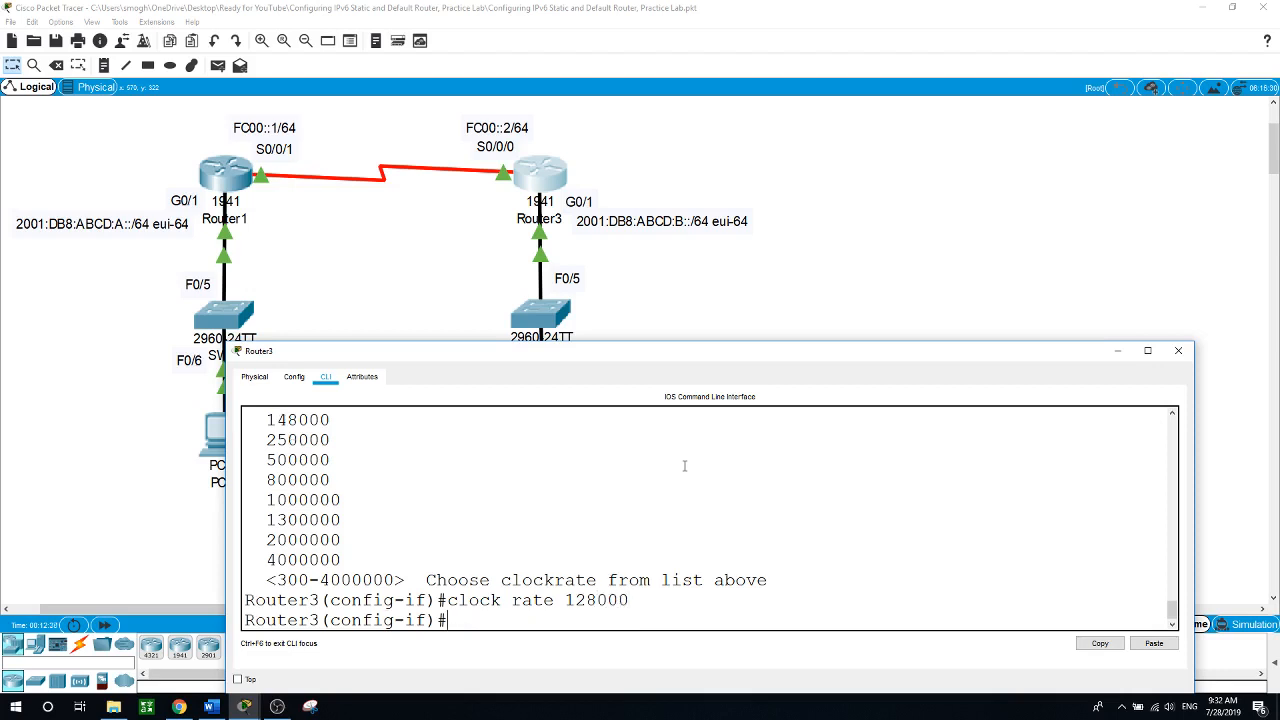
Step: Bring up Router3's serial interface s0/0/0 with no shut
type("no shut")
key("Return")
key("Return")
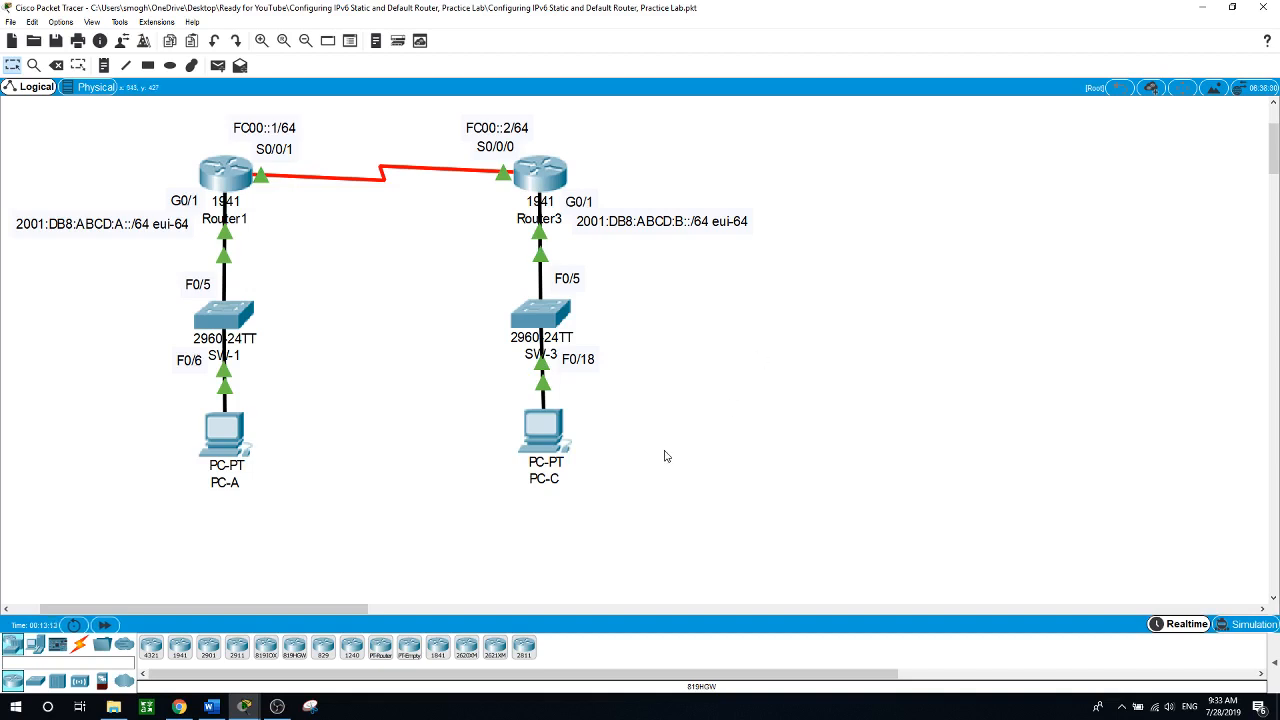
Step: Set PC-A's IPv6 configuration to Auto Config and close its IP configuration
left_click(233, 445)
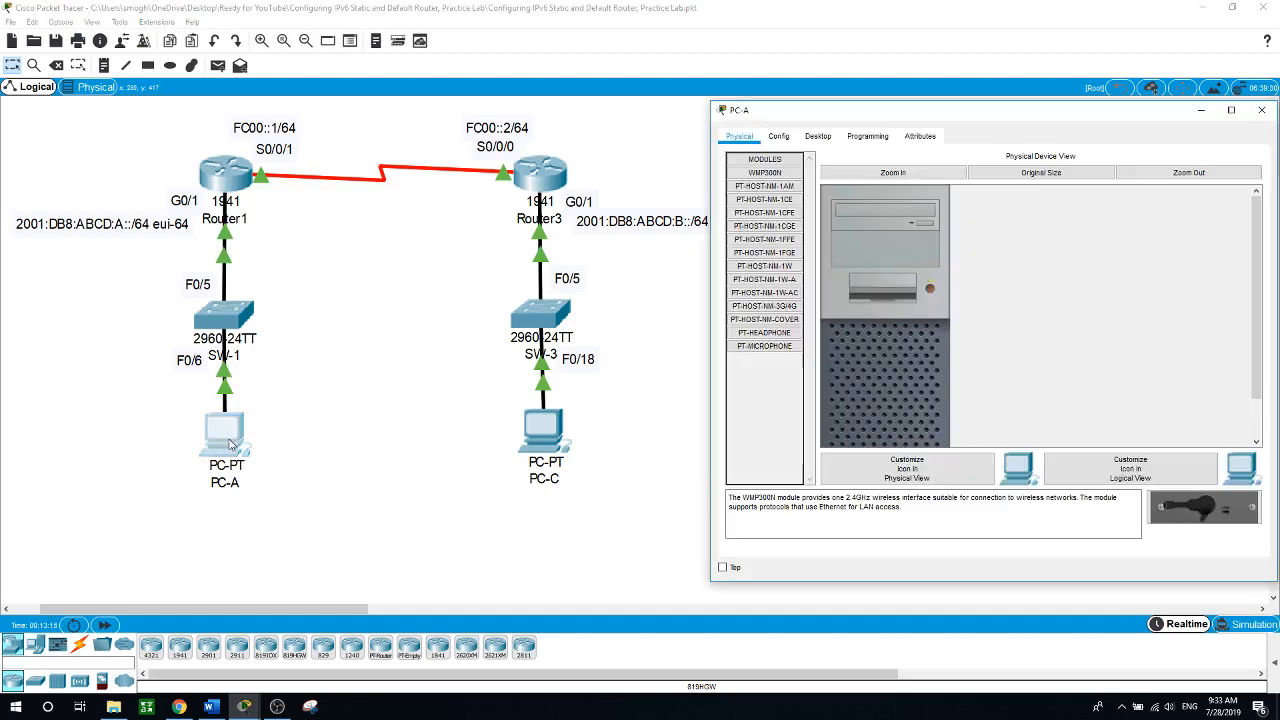
left_click(818, 136)
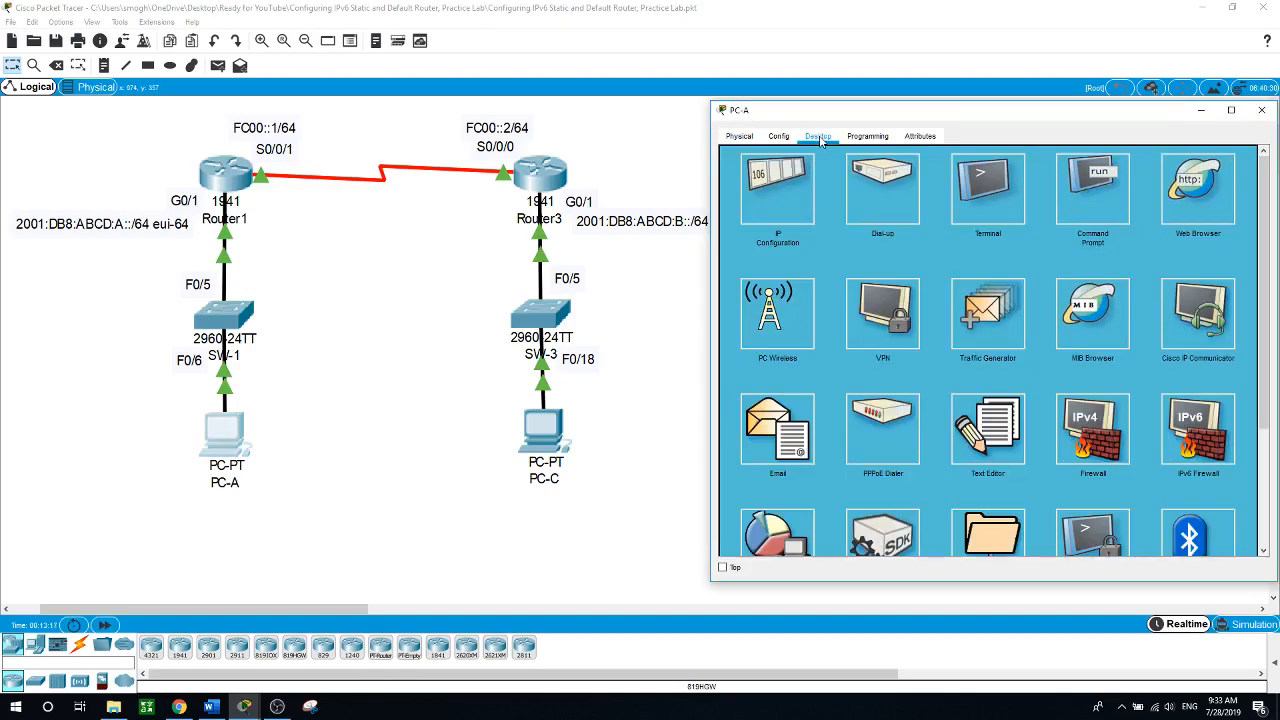
left_click(768, 190)
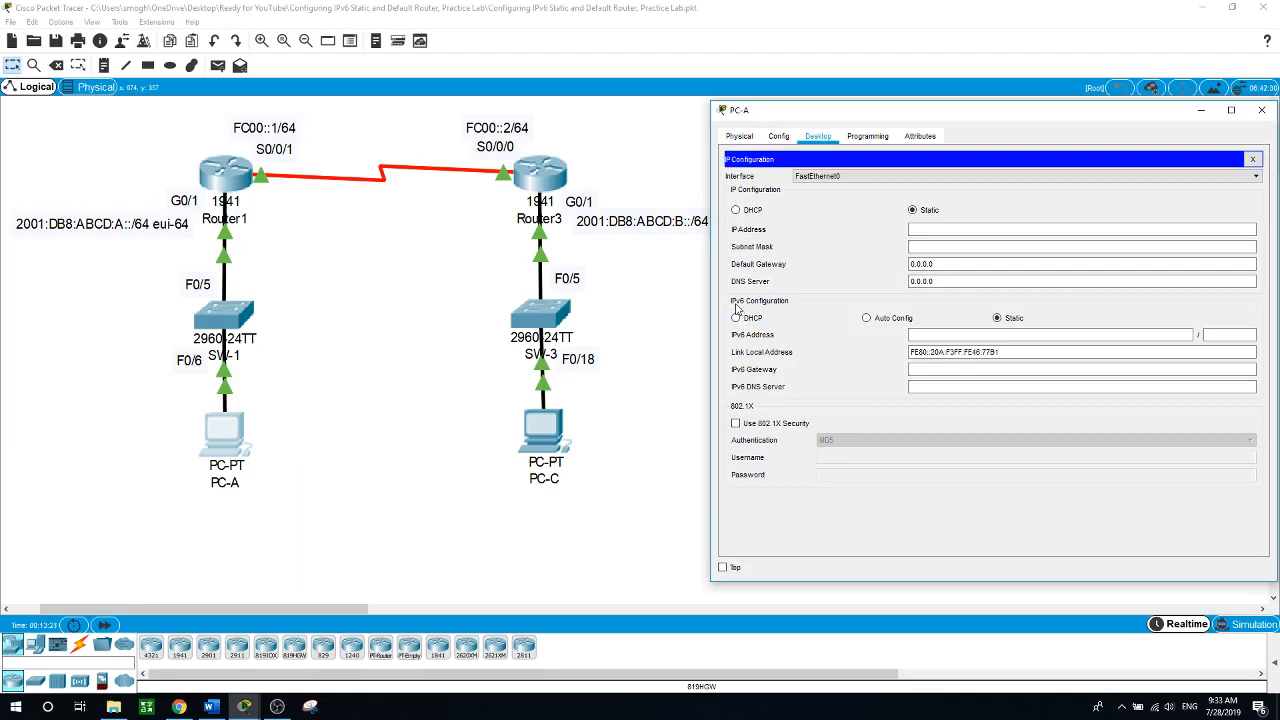
left_click(867, 319)
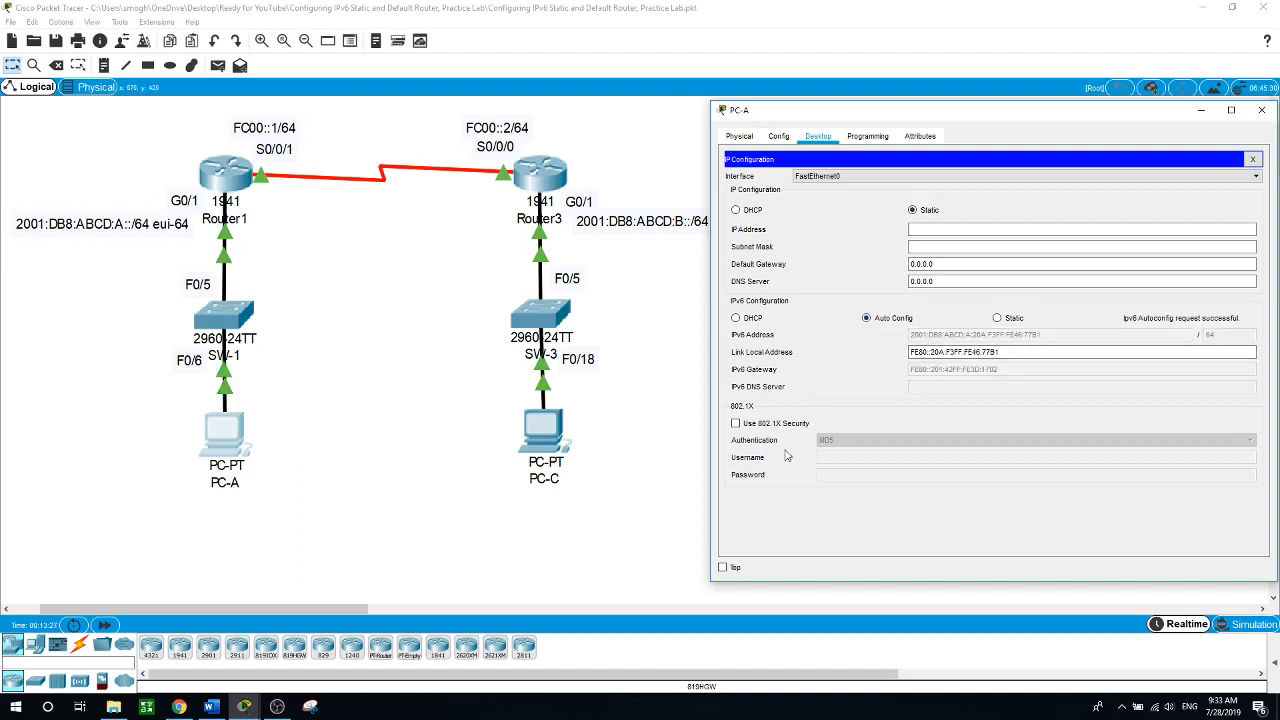
left_click_drag(1153, 117, 1132, 120)
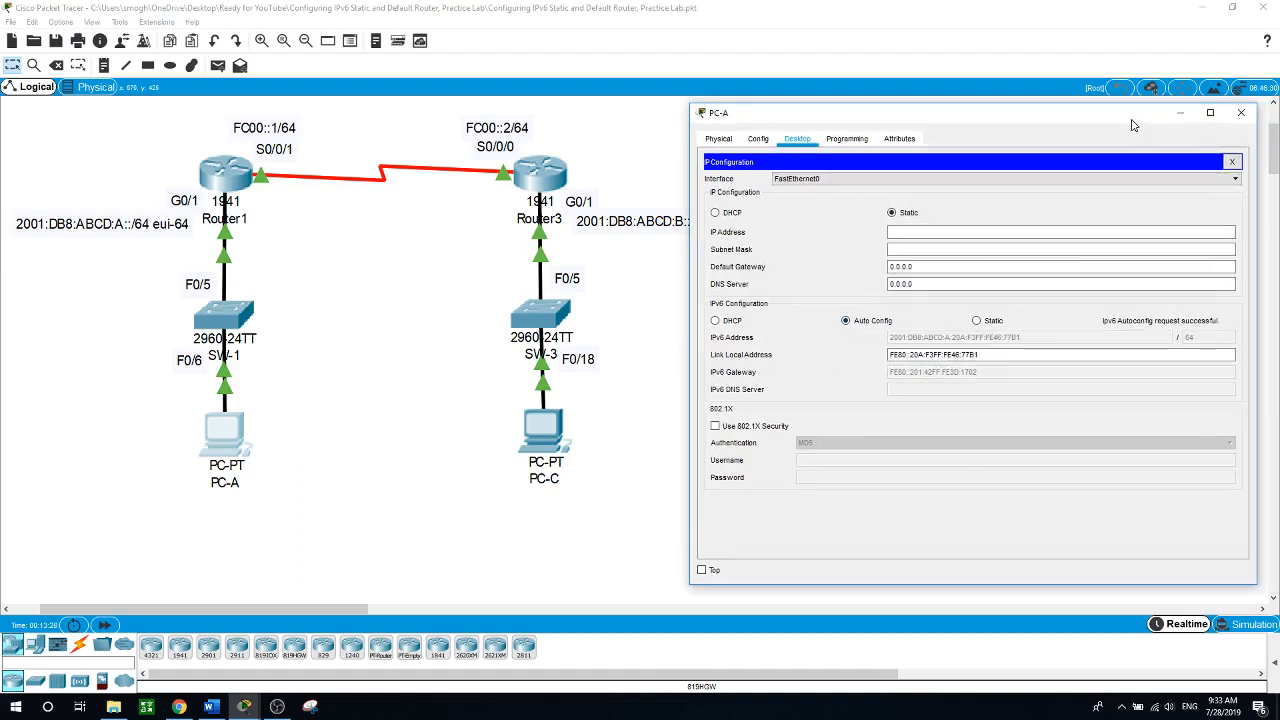
left_click(1232, 161)
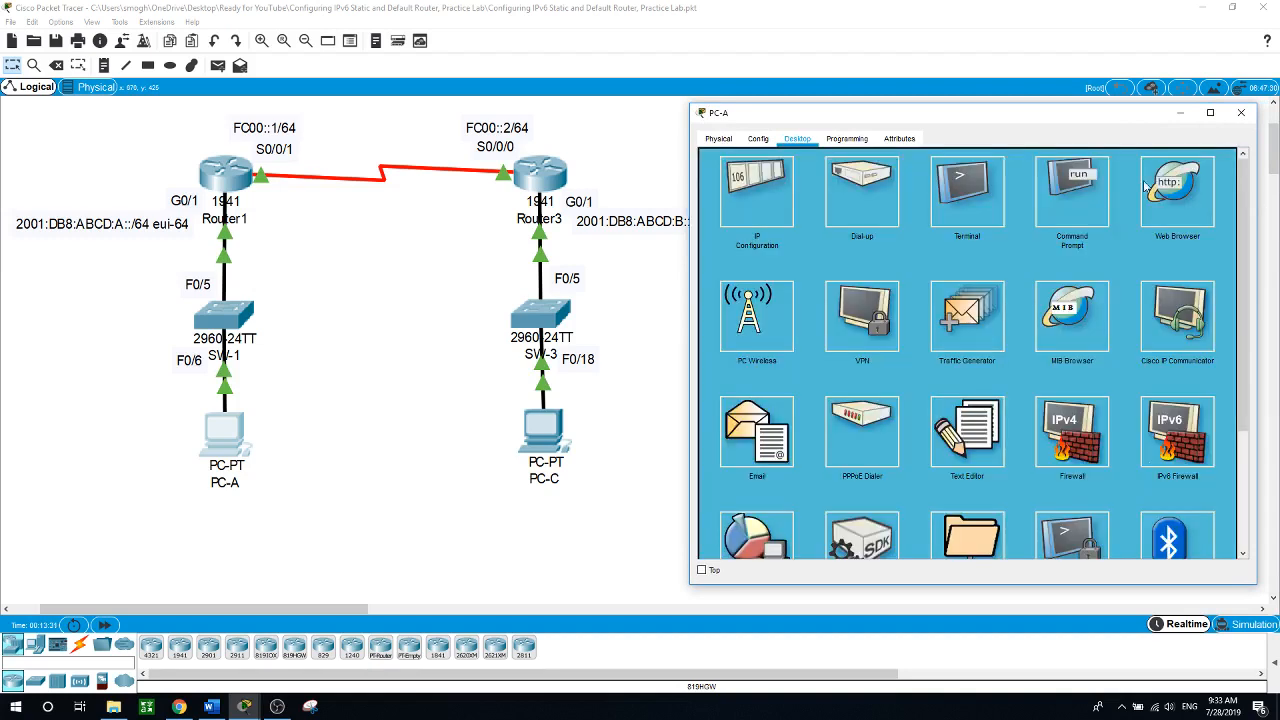
left_click(646, 449)
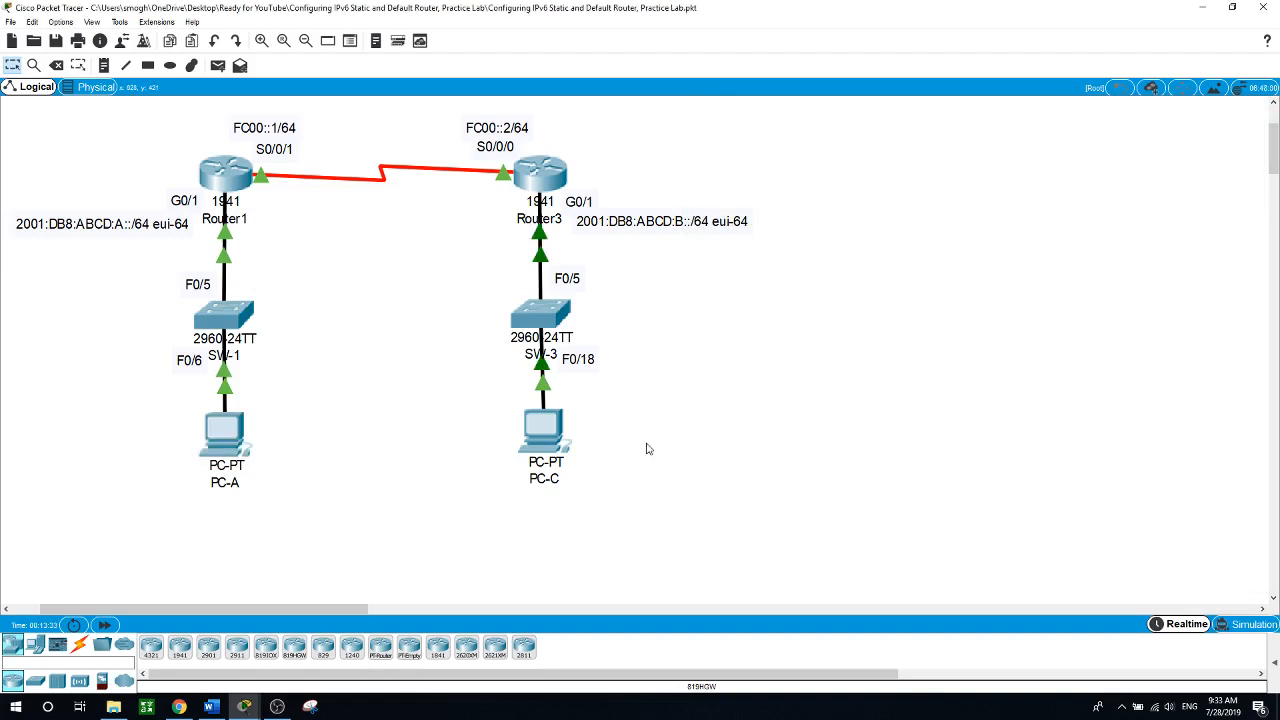
Step: Set PC-C's IPv6 configuration to Auto Config and close its IP configuration
left_click(550, 435)
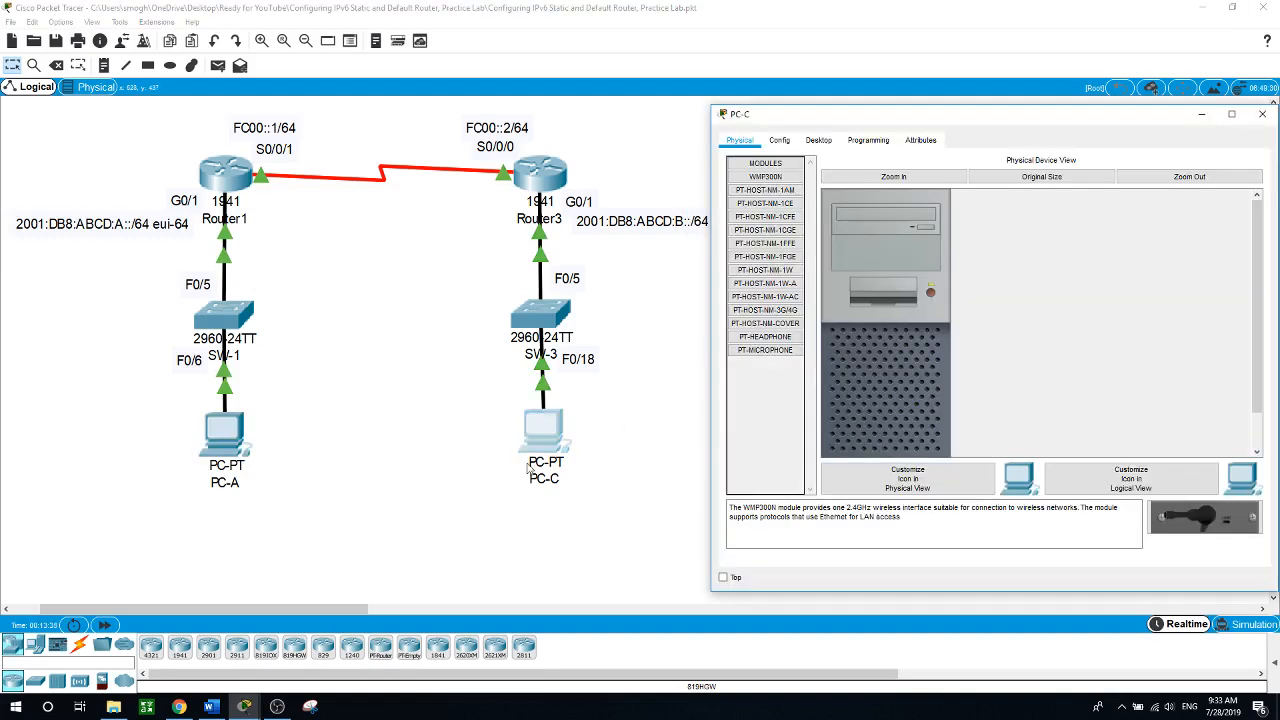
left_click(818, 141)
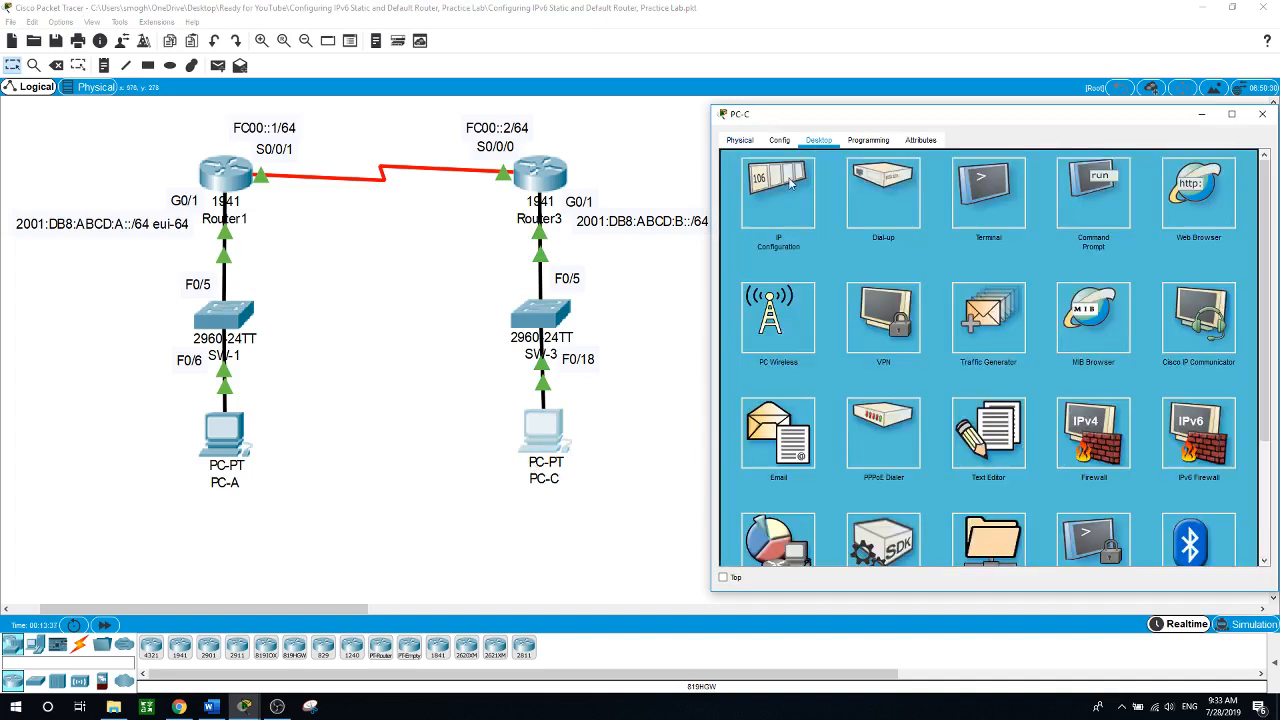
left_click(770, 198)
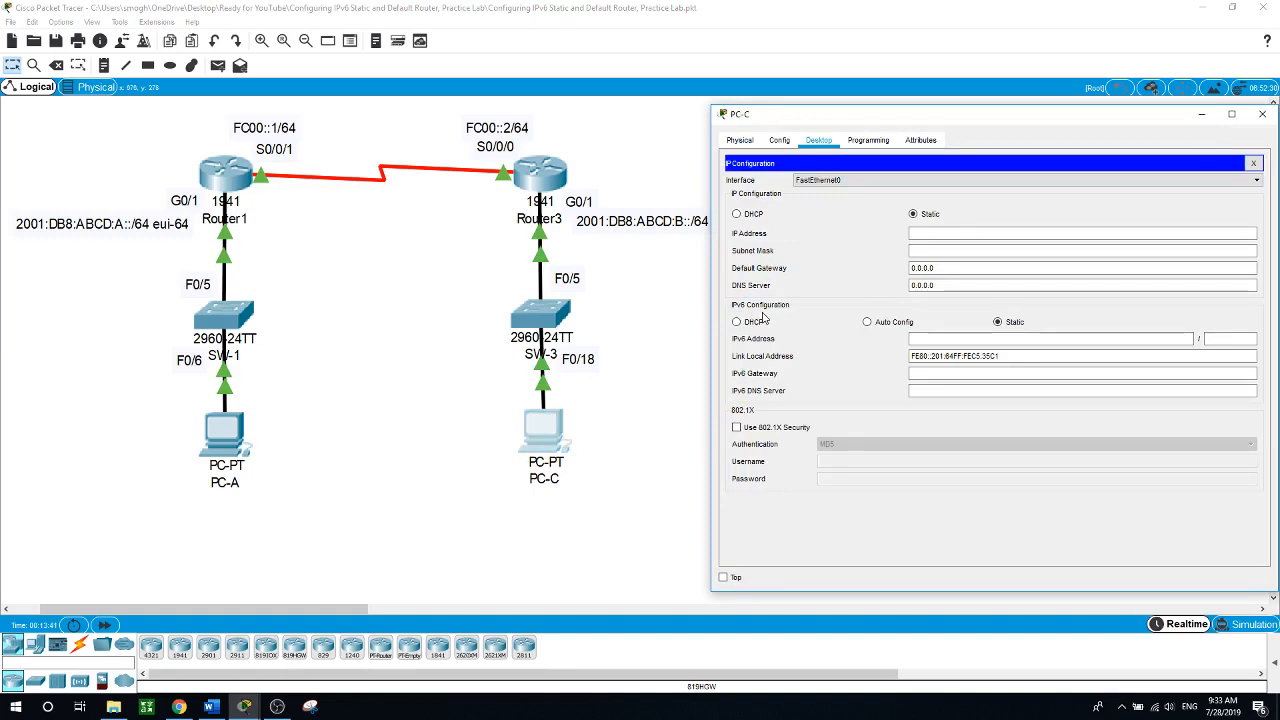
left_click(868, 325)
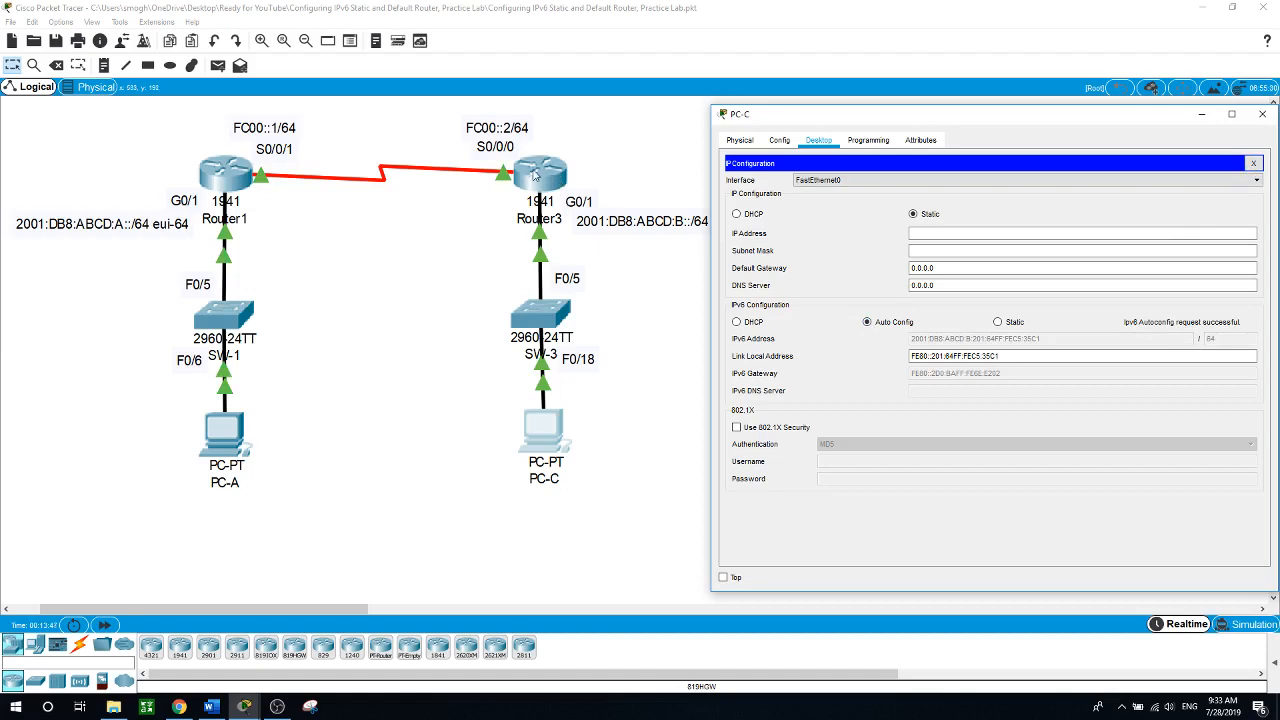
left_click(1254, 164)
left_click(624, 502)
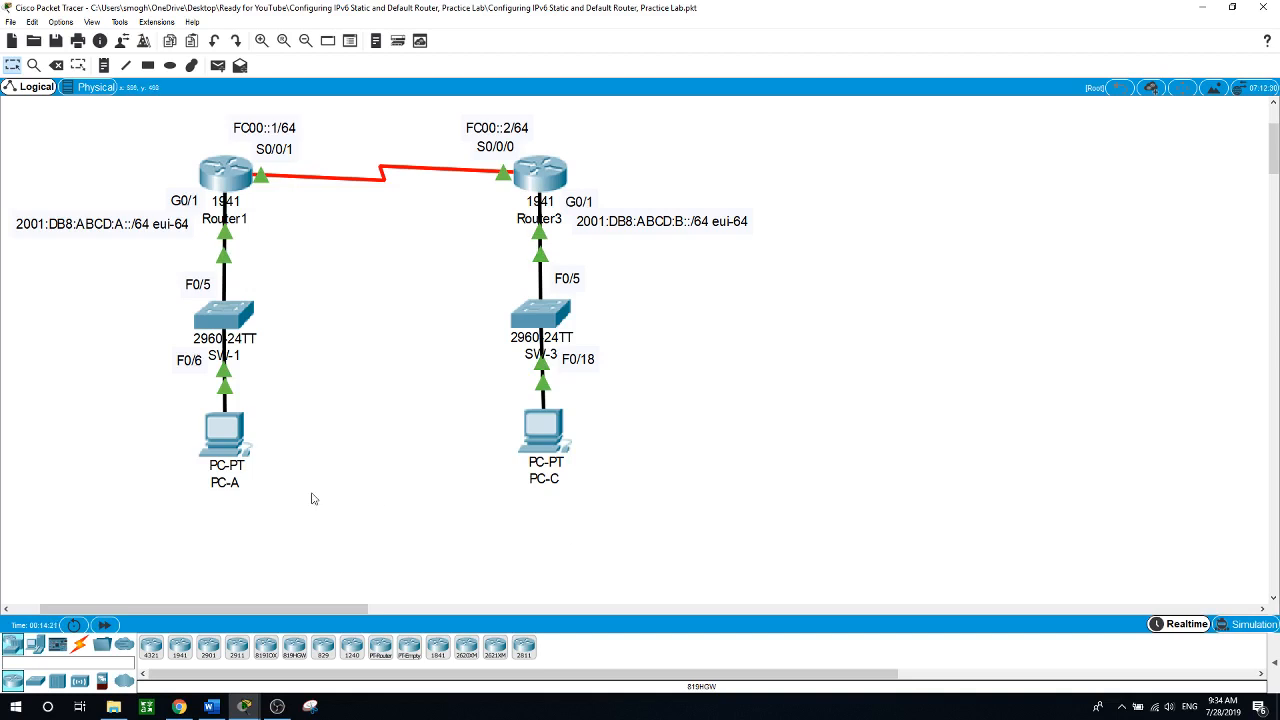
Step: Run ipconfig /all in PC-A's command prompt and page through the whole output
left_click(232, 450)
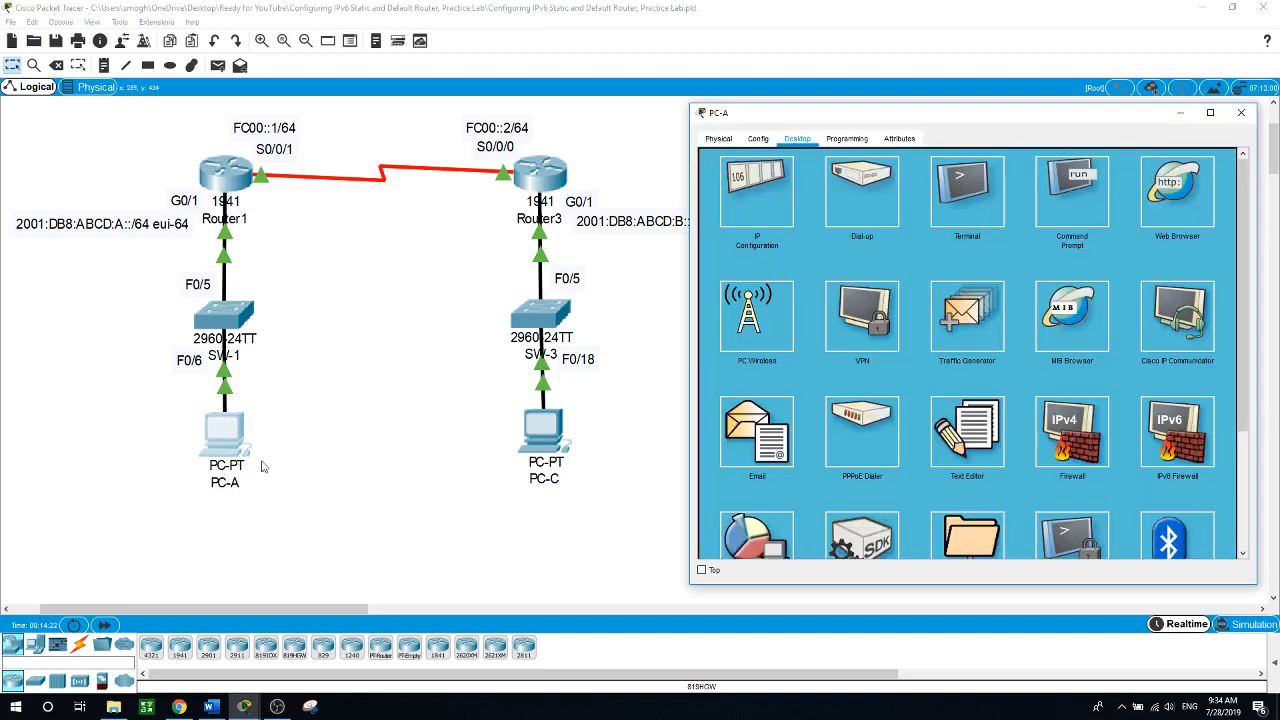
left_click(1080, 190)
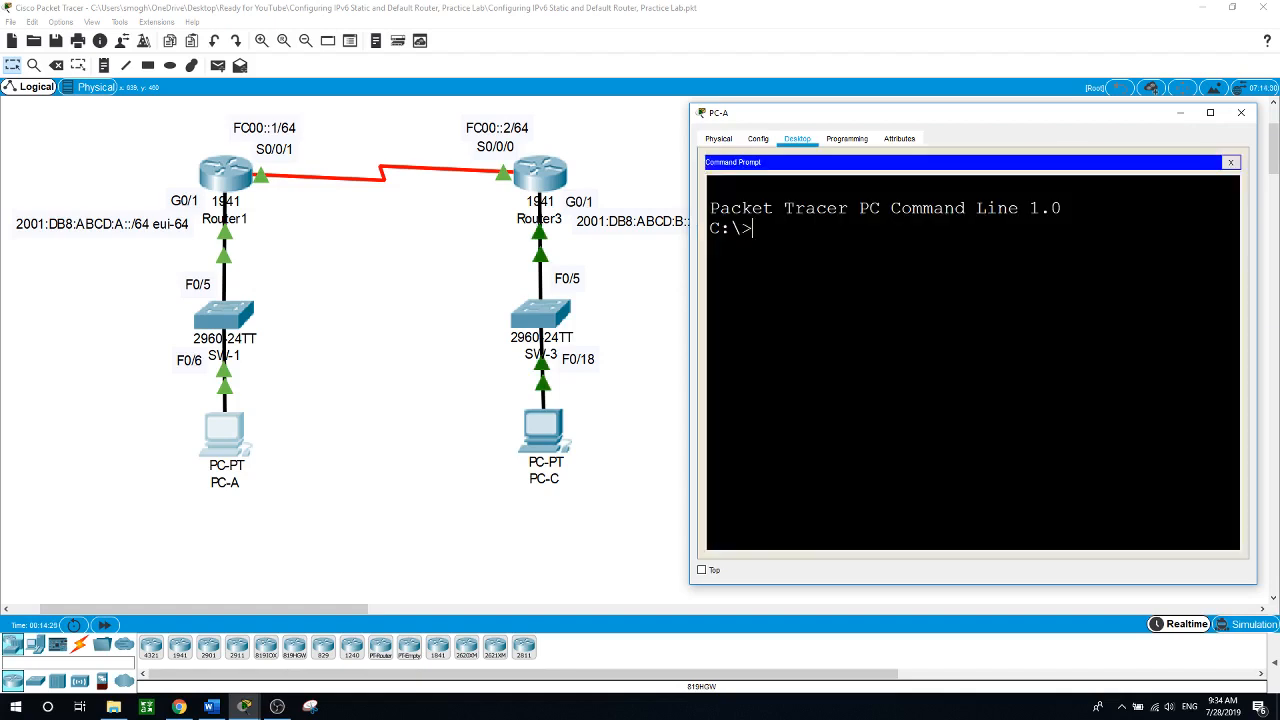
type("ipconfig /all")
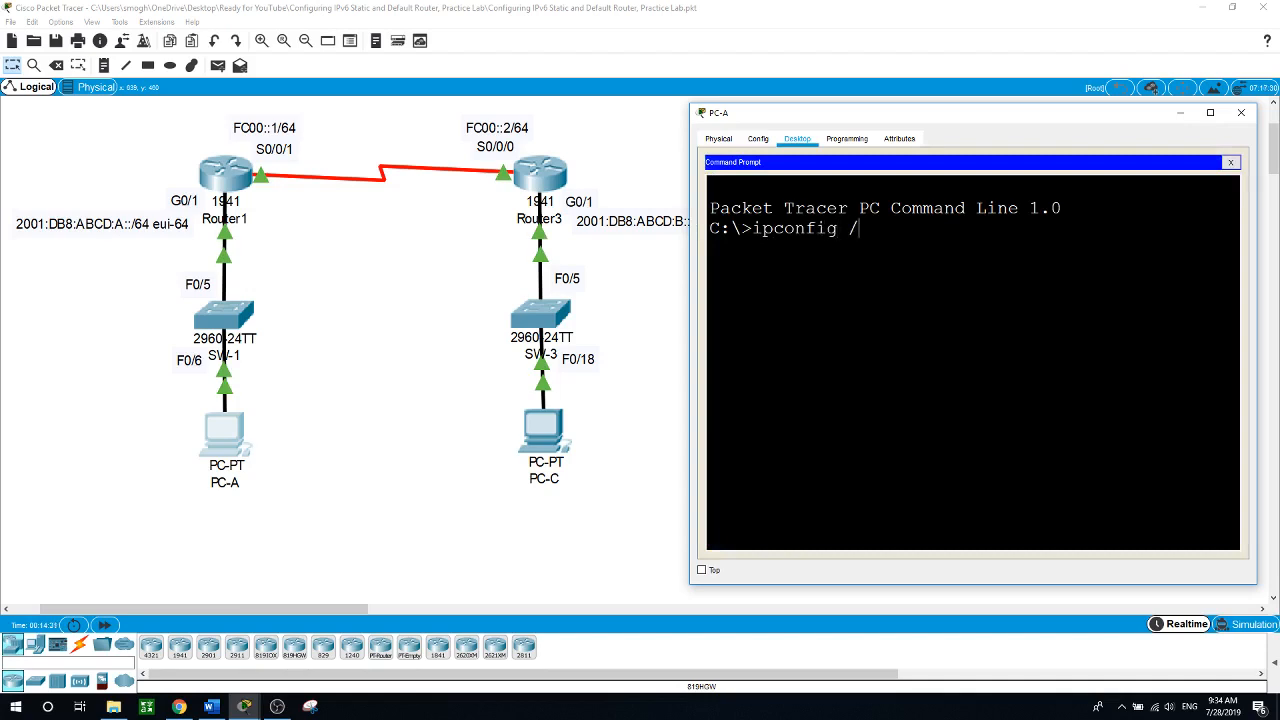
key("Return")
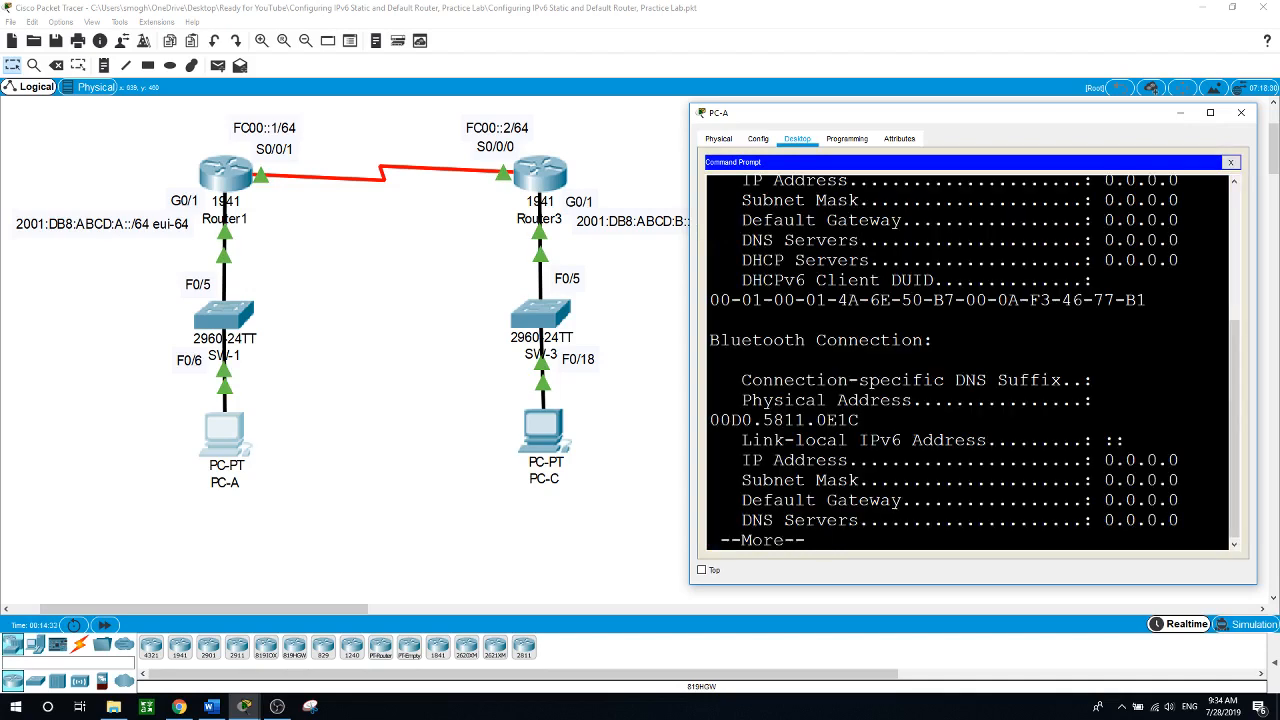
key("space")
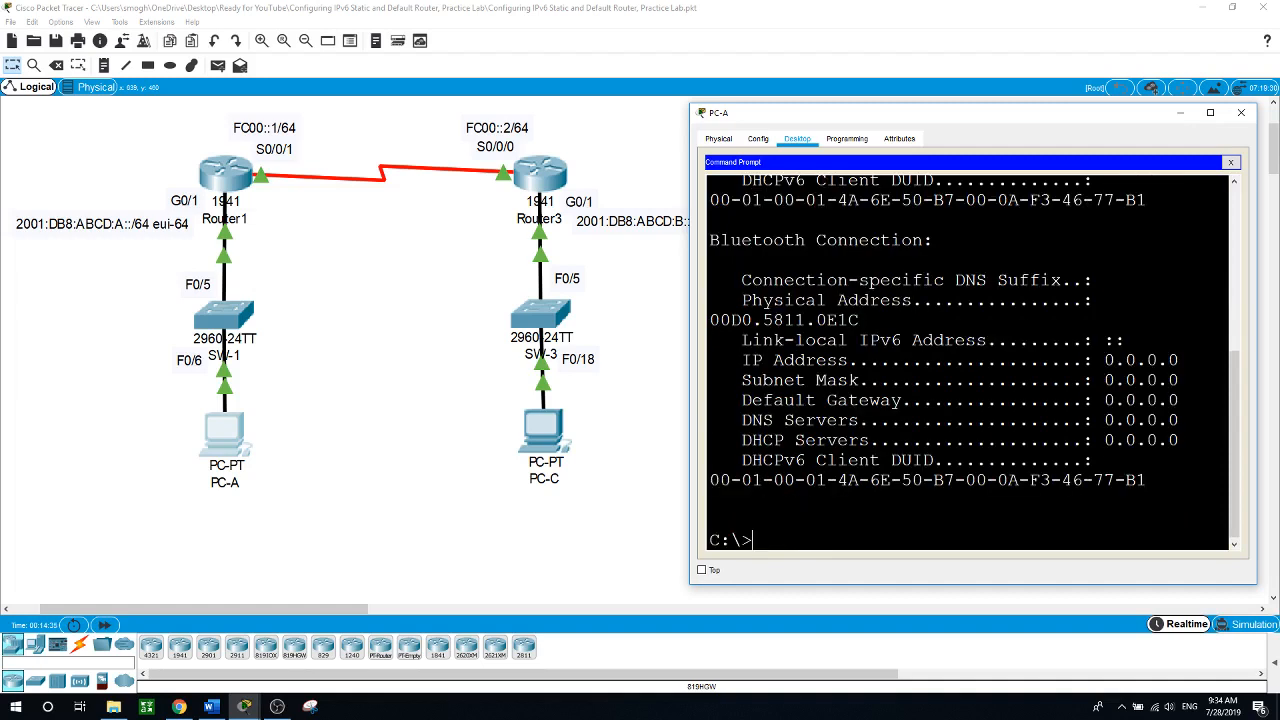
Step: Run ipv6config /all on PC-A and enlarge its window to examine the IPv6 address and default gateway lines
type("ipv6config /all")
key("Return")
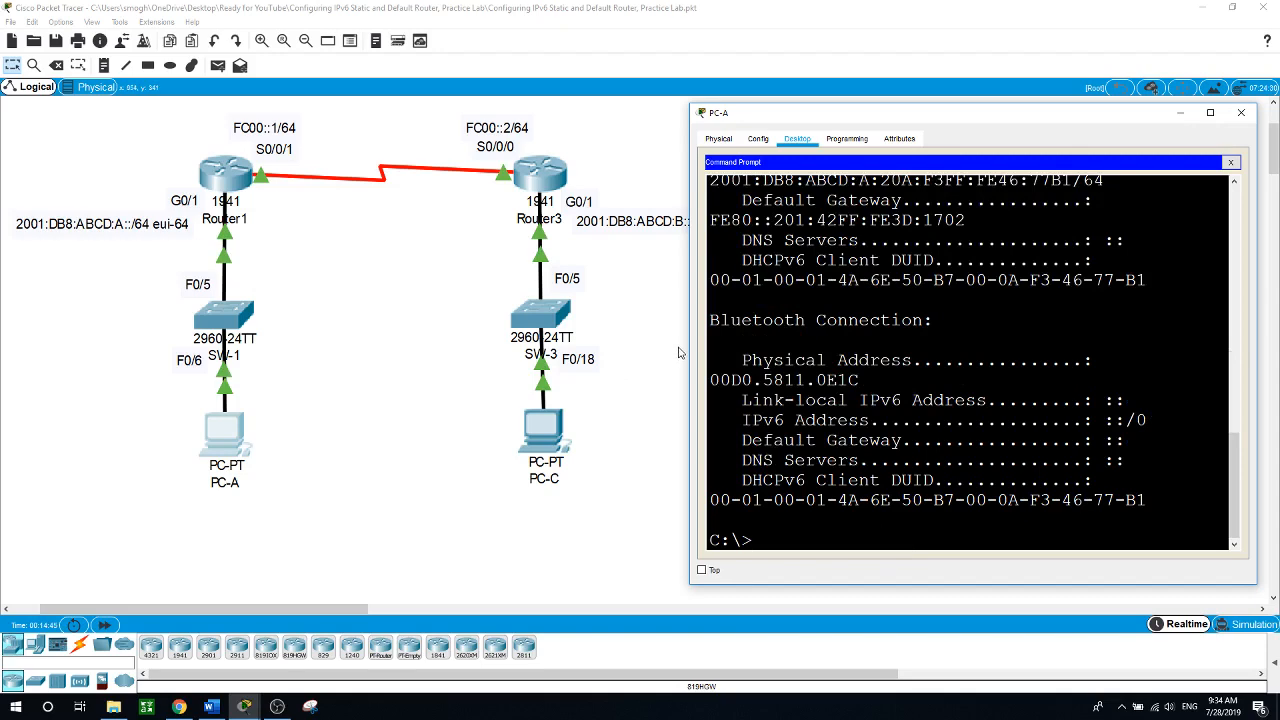
left_click_drag(689, 342, 379, 330)
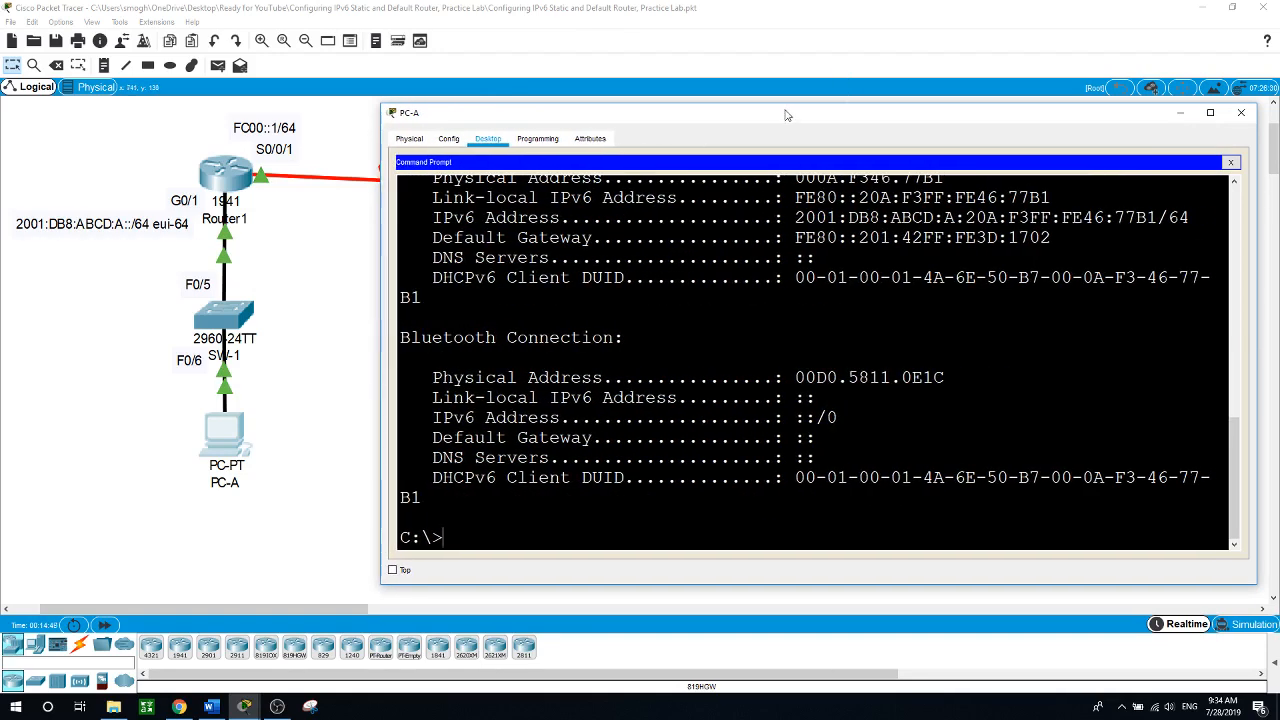
left_click_drag(809, 64, 807, 26)
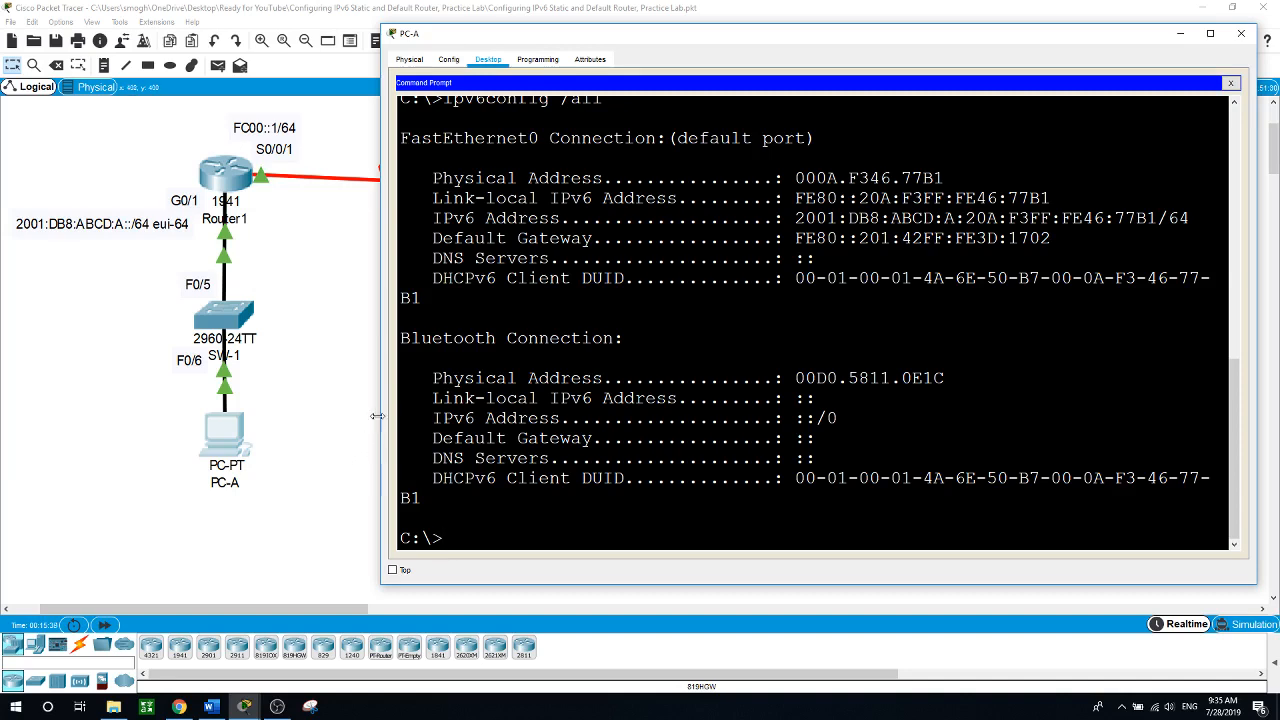
left_click_drag(373, 410, 317, 410)
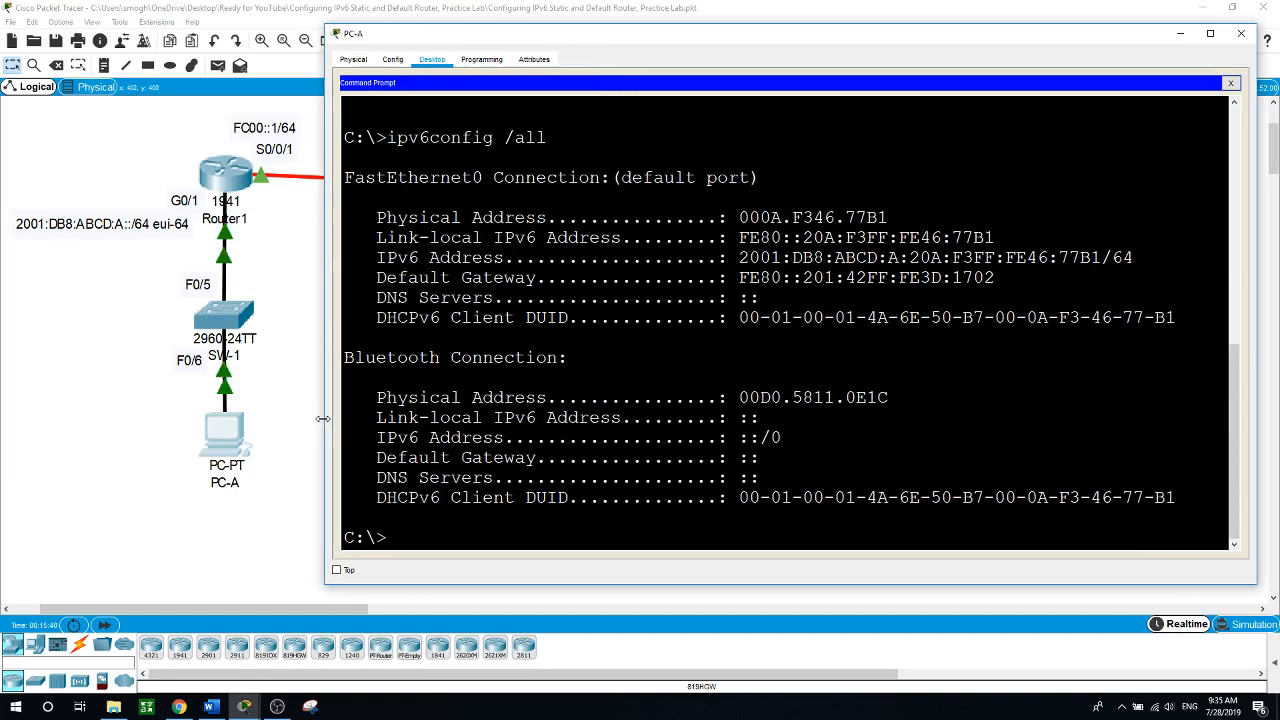
left_click(292, 536)
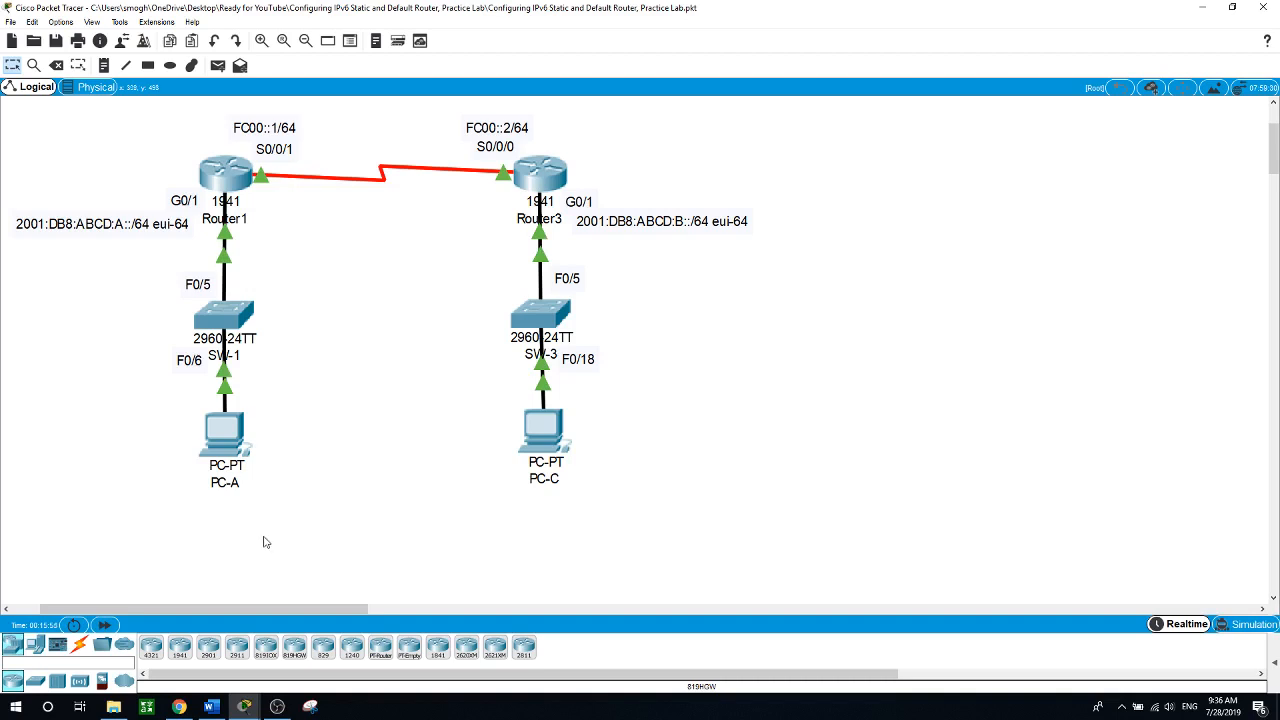
left_click(216, 426)
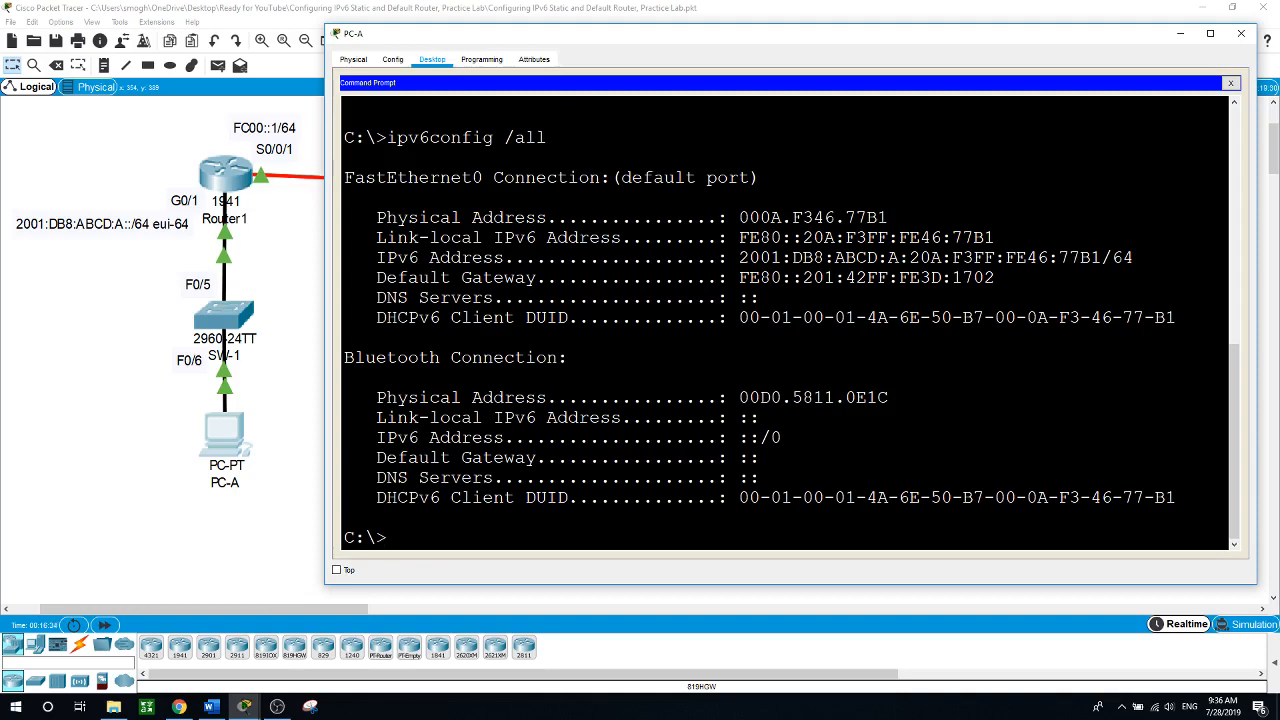
left_click(254, 550)
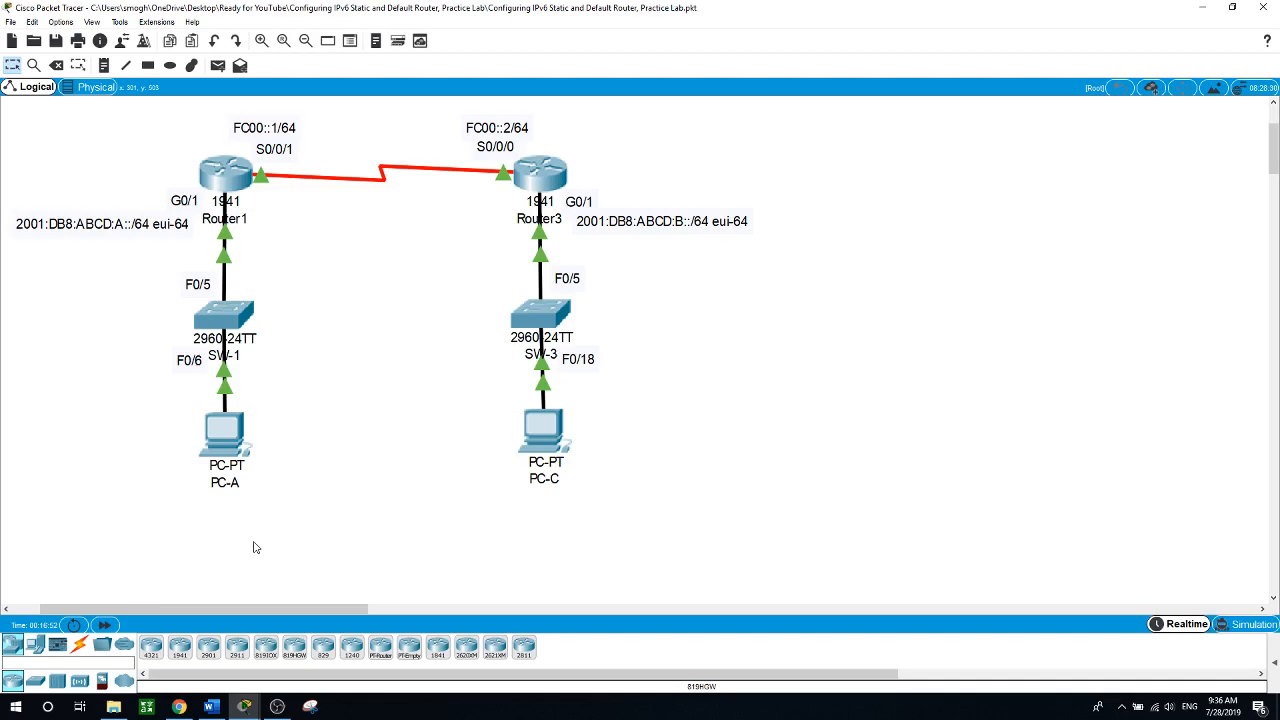
Step: Copy PC-A's IPv6 default gateway address from the output and ping FE80::201:42FF:FE3D:1702 from PC-A
left_click(236, 444)
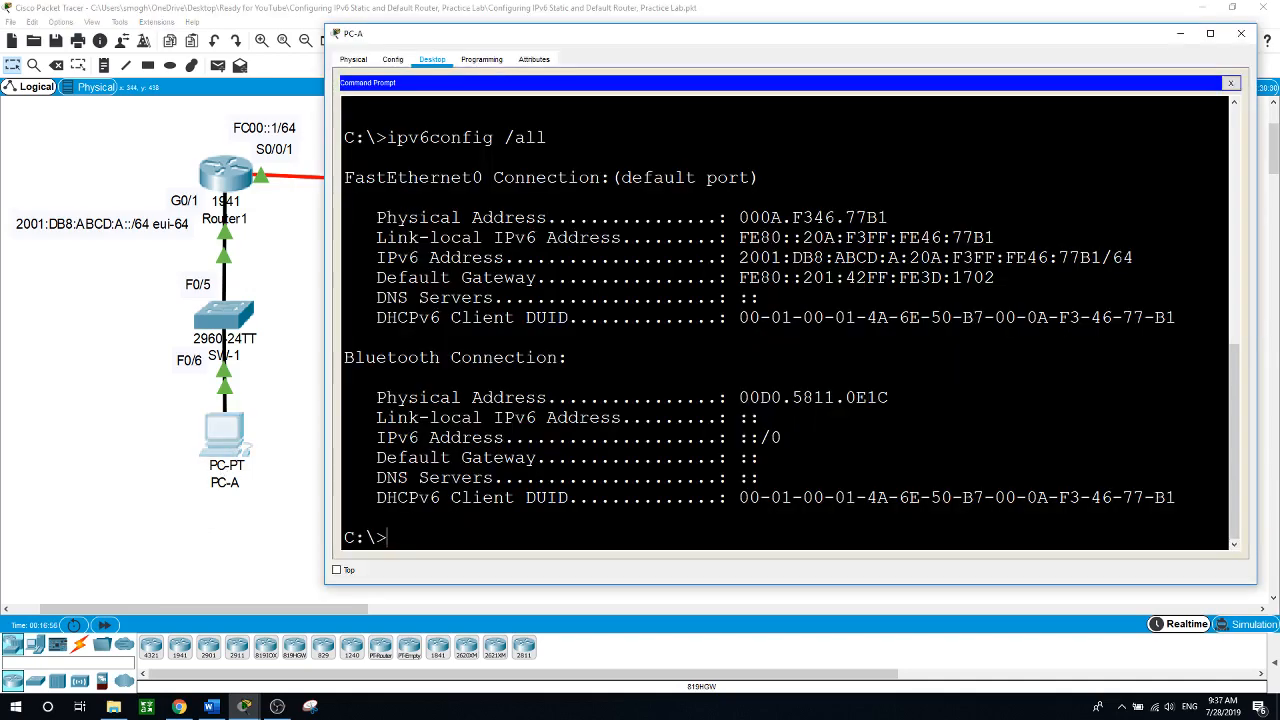
left_click_drag(740, 277, 996, 277)
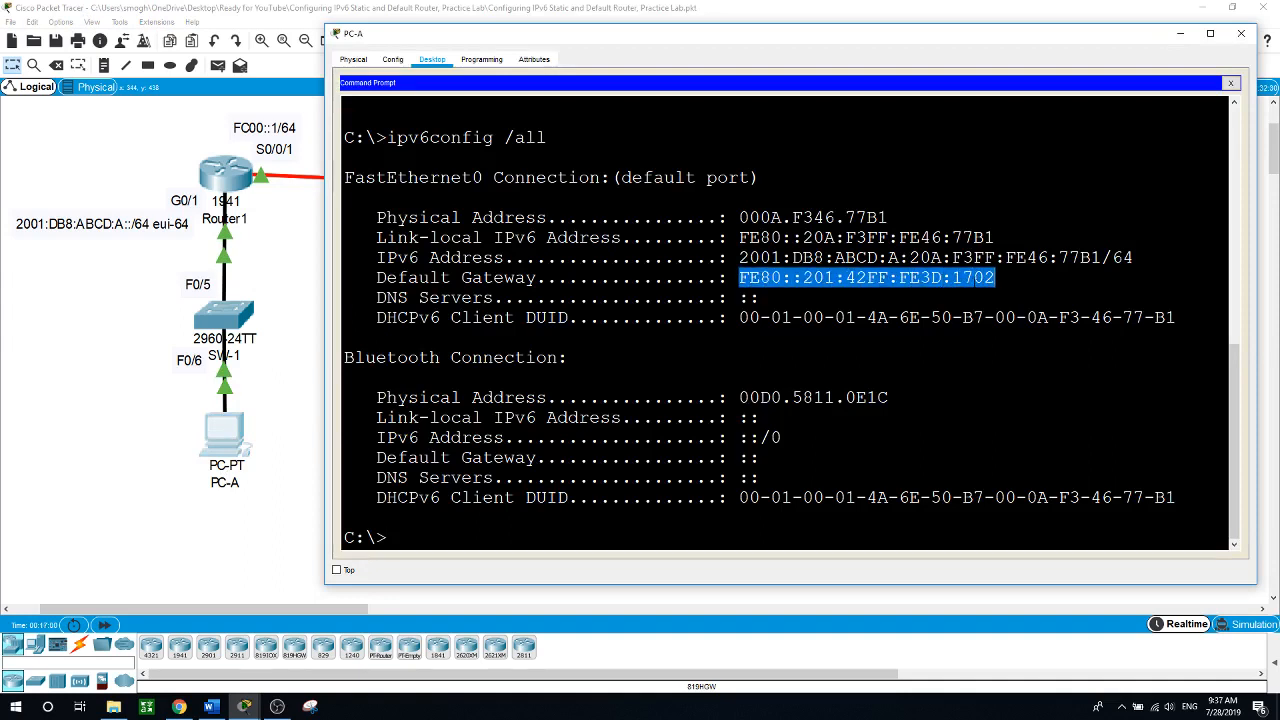
right_click(975, 279)
left_click(1002, 287)
left_click(1002, 290)
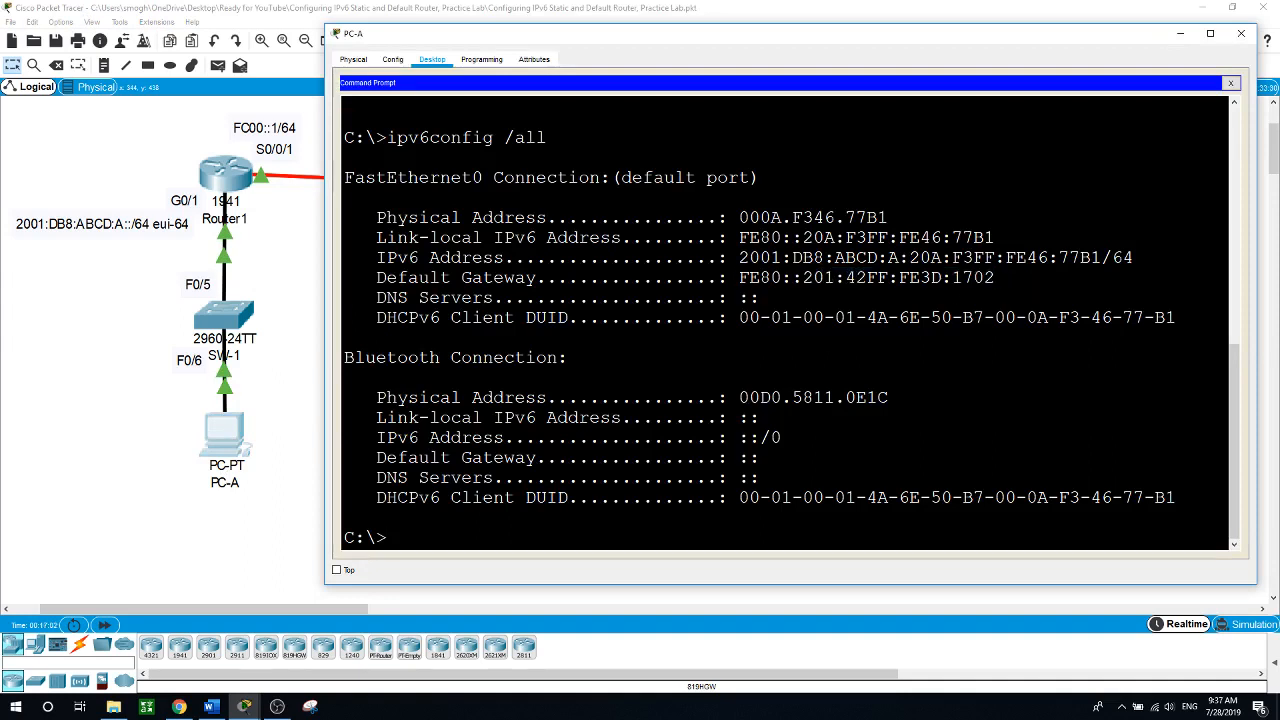
type("ping")
right_click(540, 532)
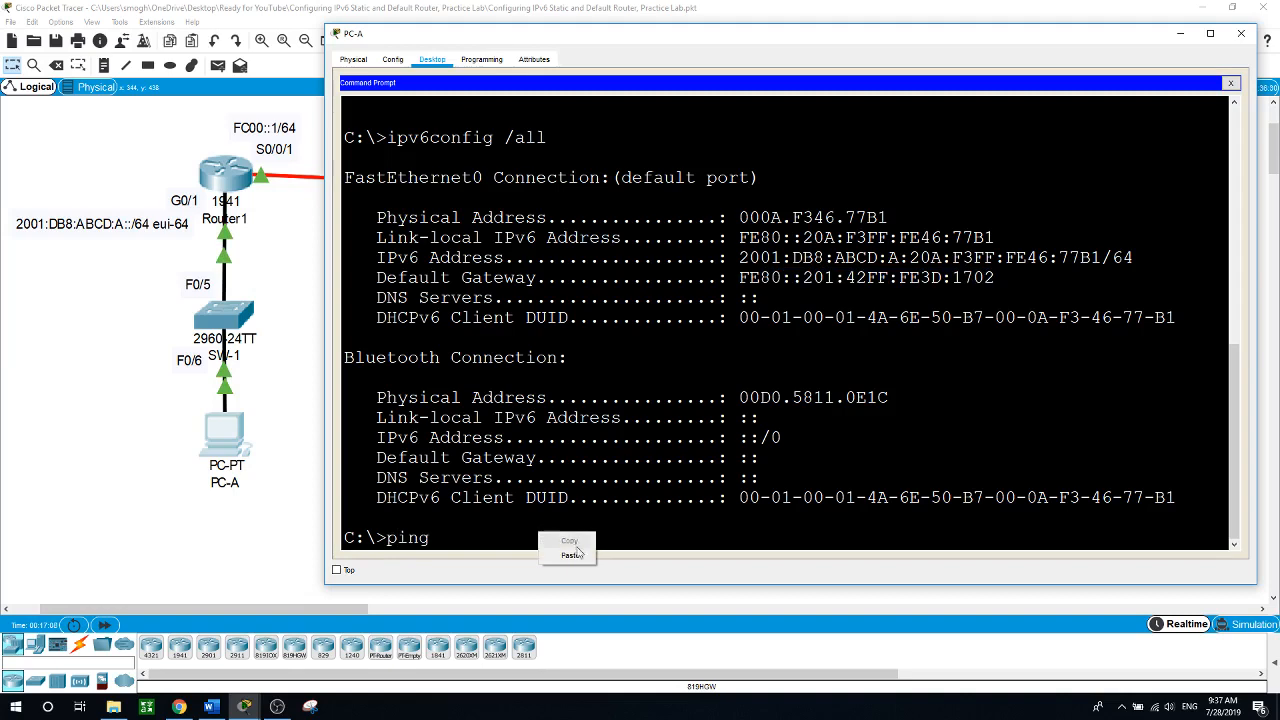
left_click(578, 554)
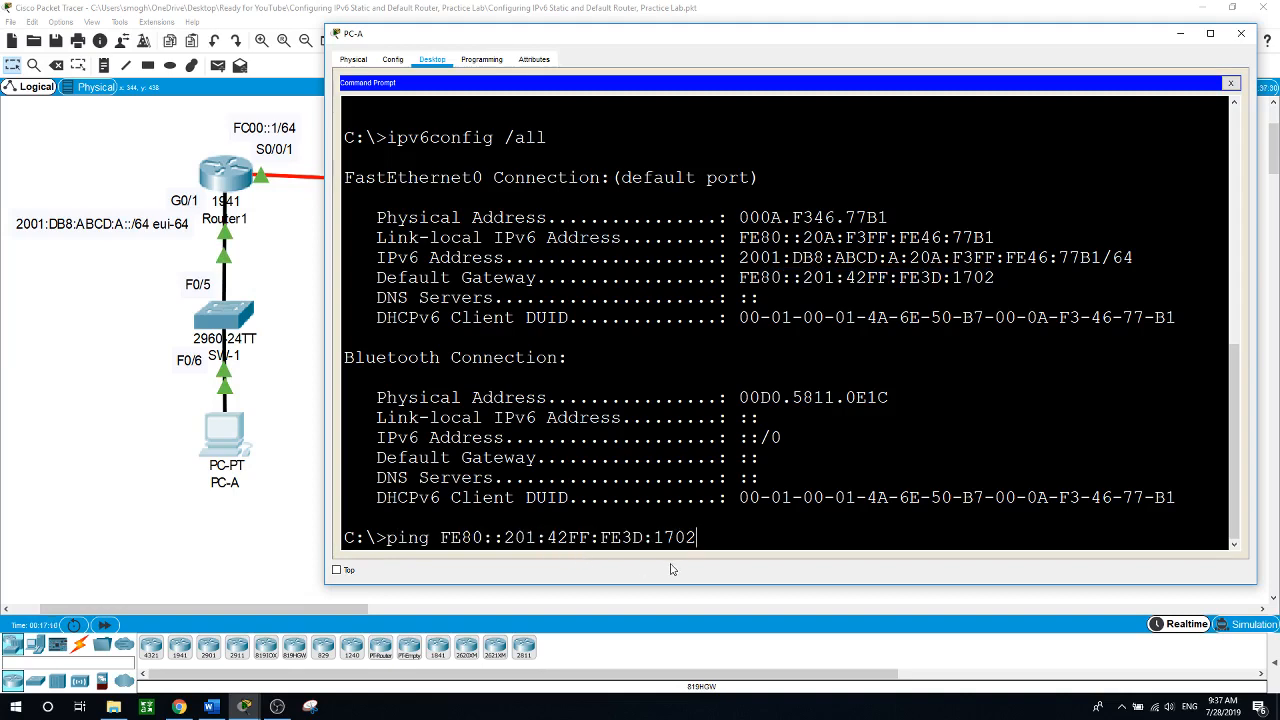
key("Return")
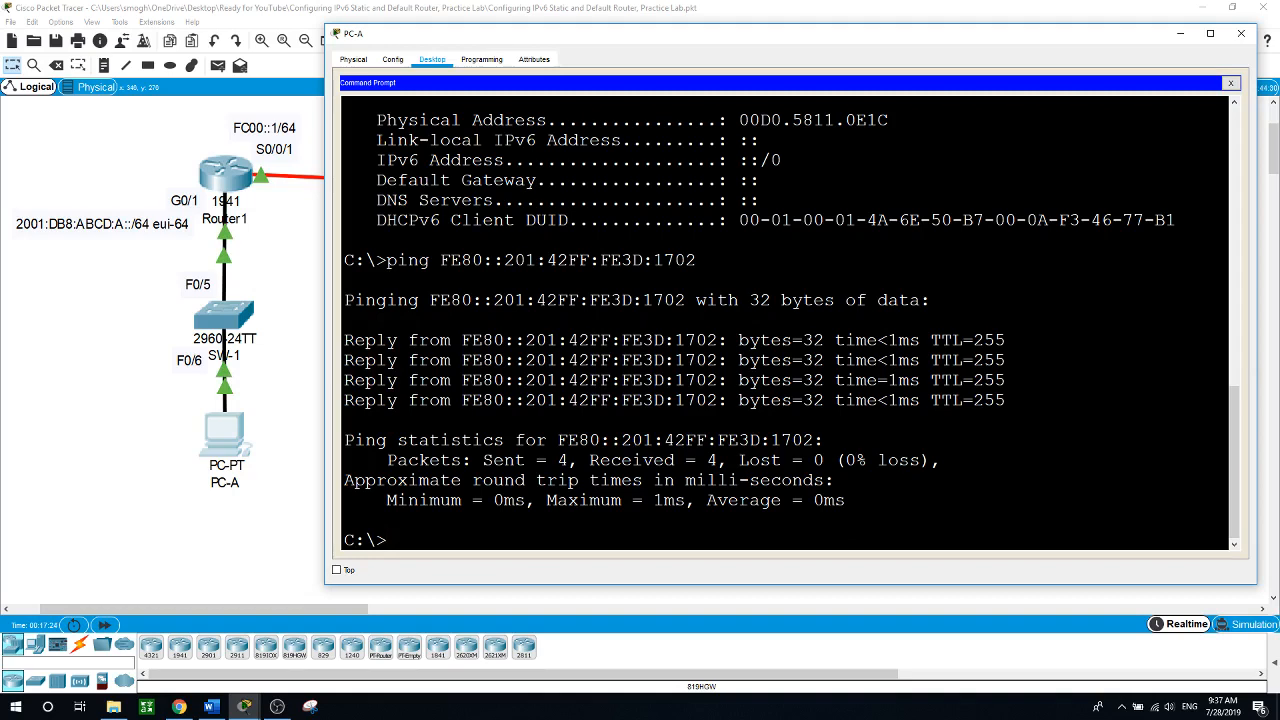
left_click(272, 539)
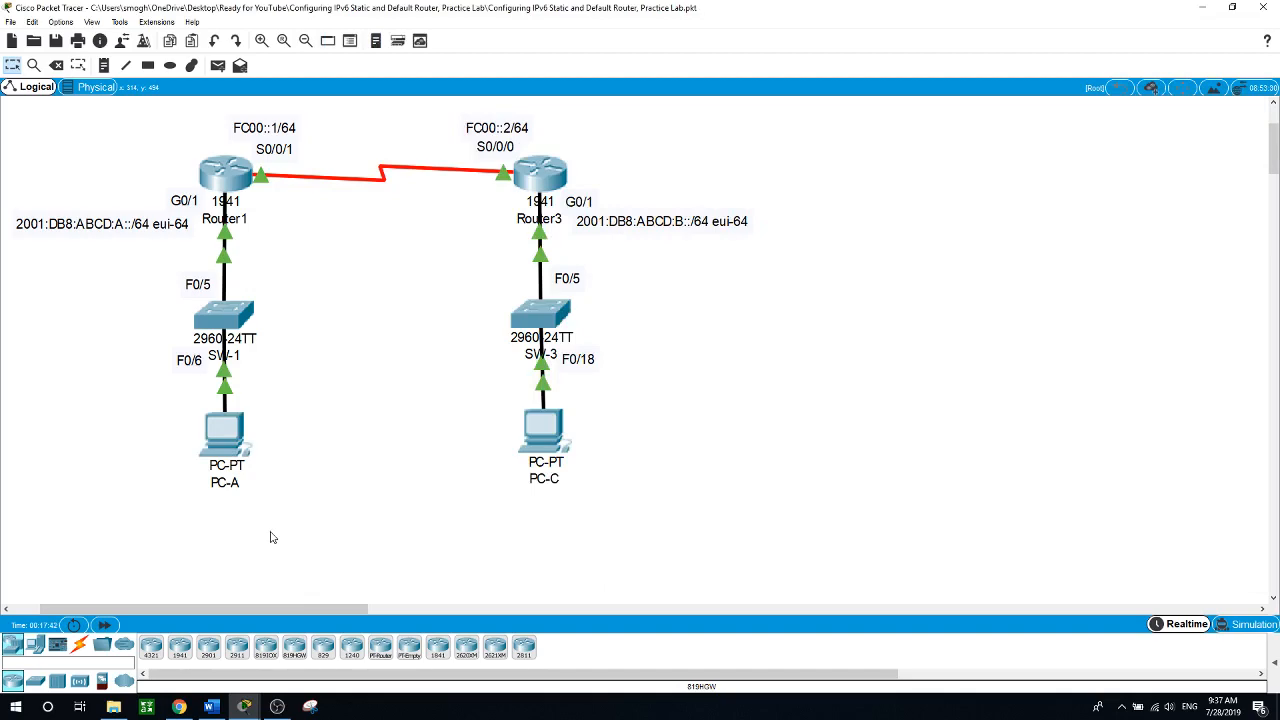
Step: Run ipv6config /all in PC-C's command prompt and widen its window to examine the IPv6 settings
left_click(226, 440)
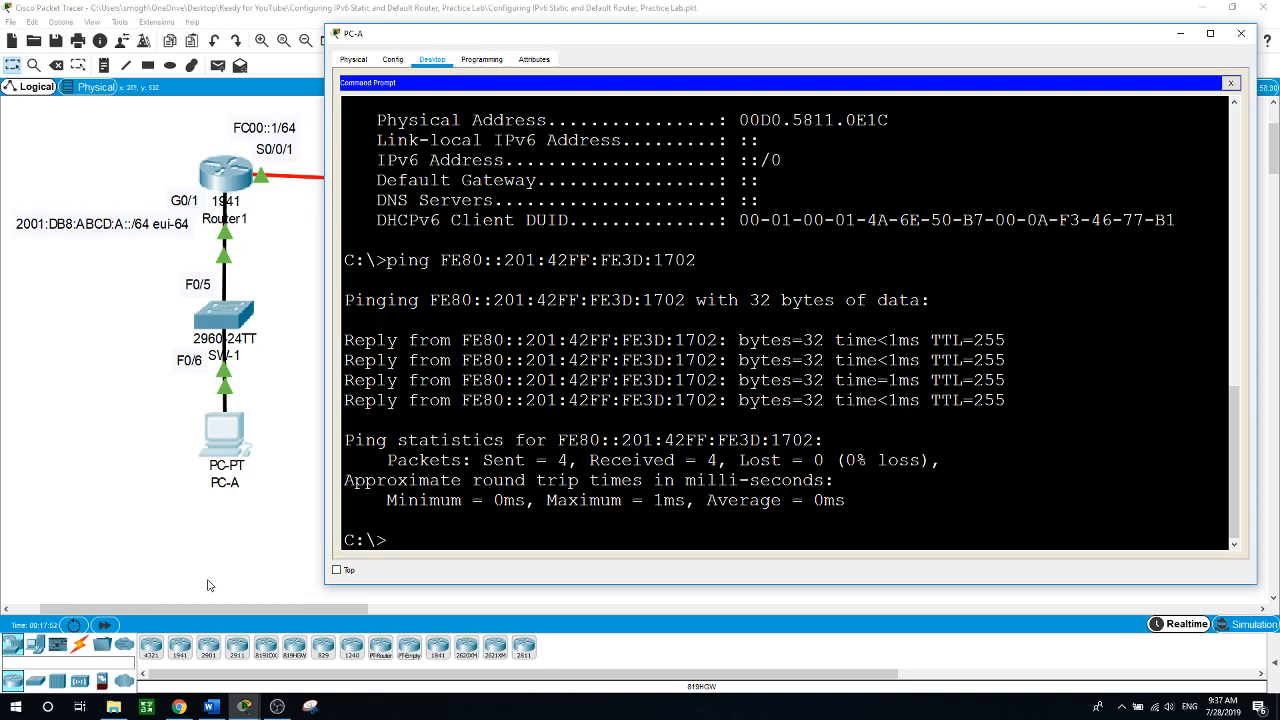
left_click(240, 530)
left_click(557, 421)
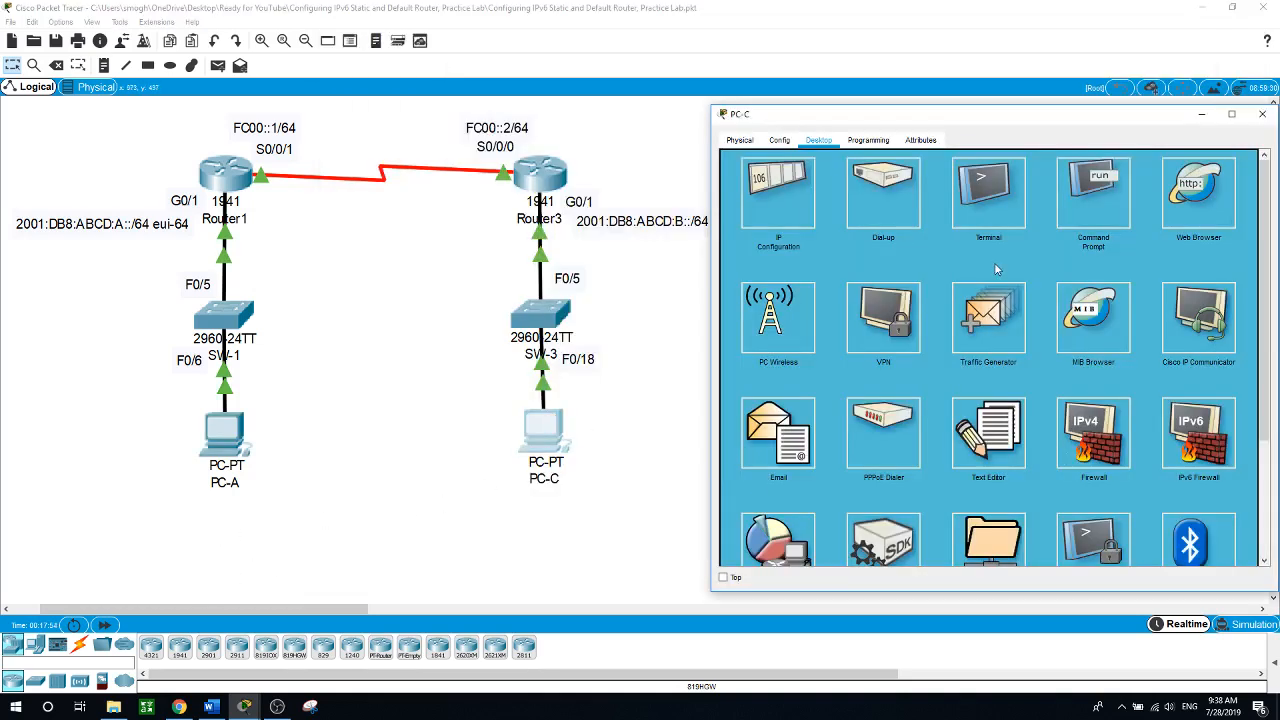
left_click(1093, 195)
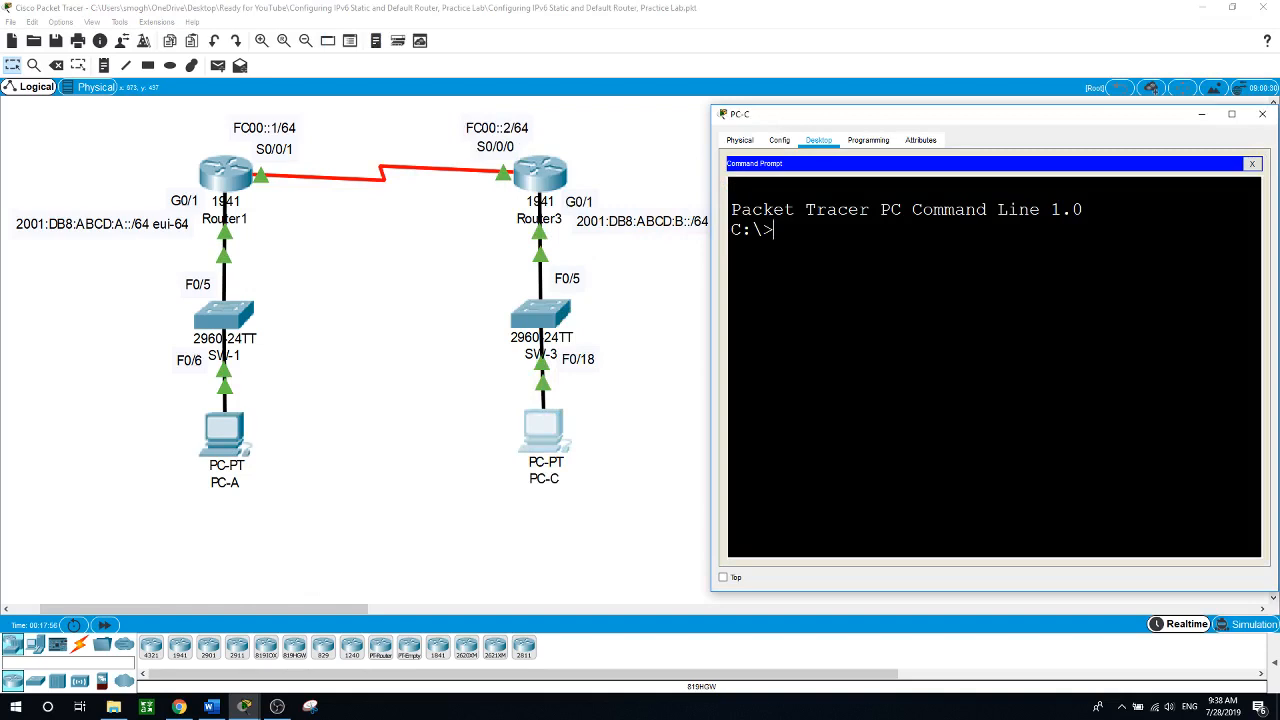
type("ipv6config /all")
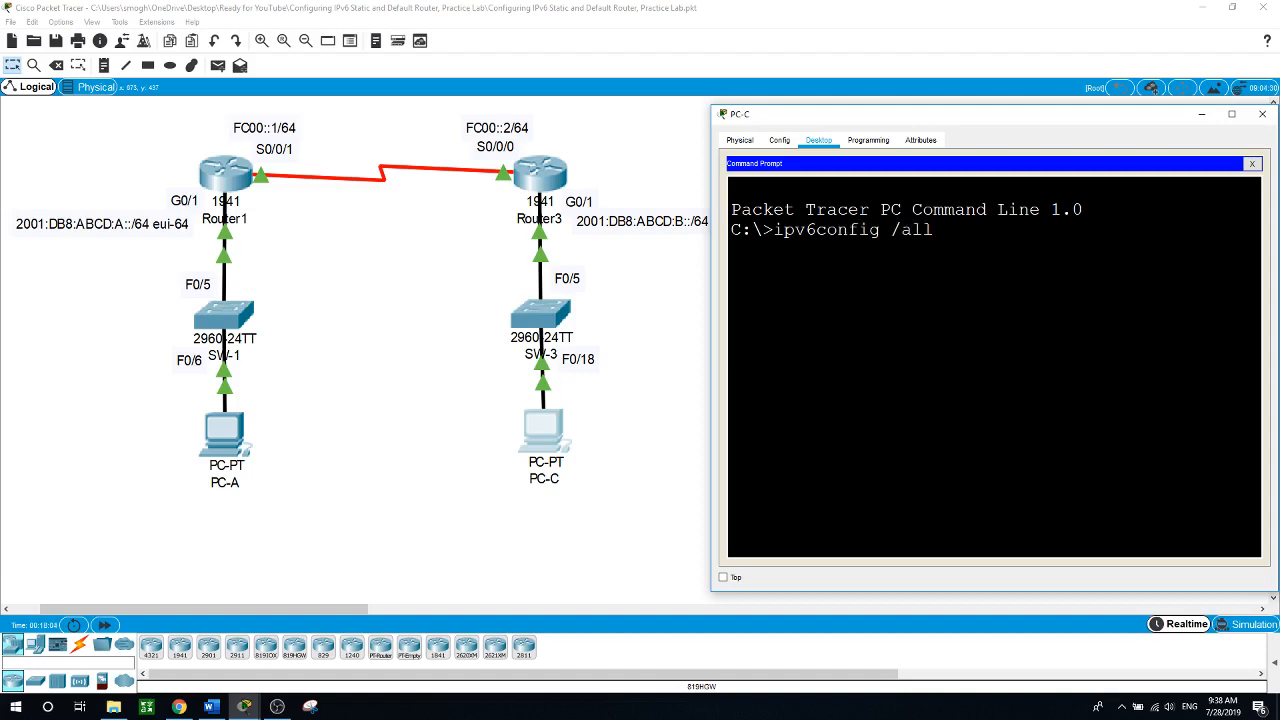
key("Return")
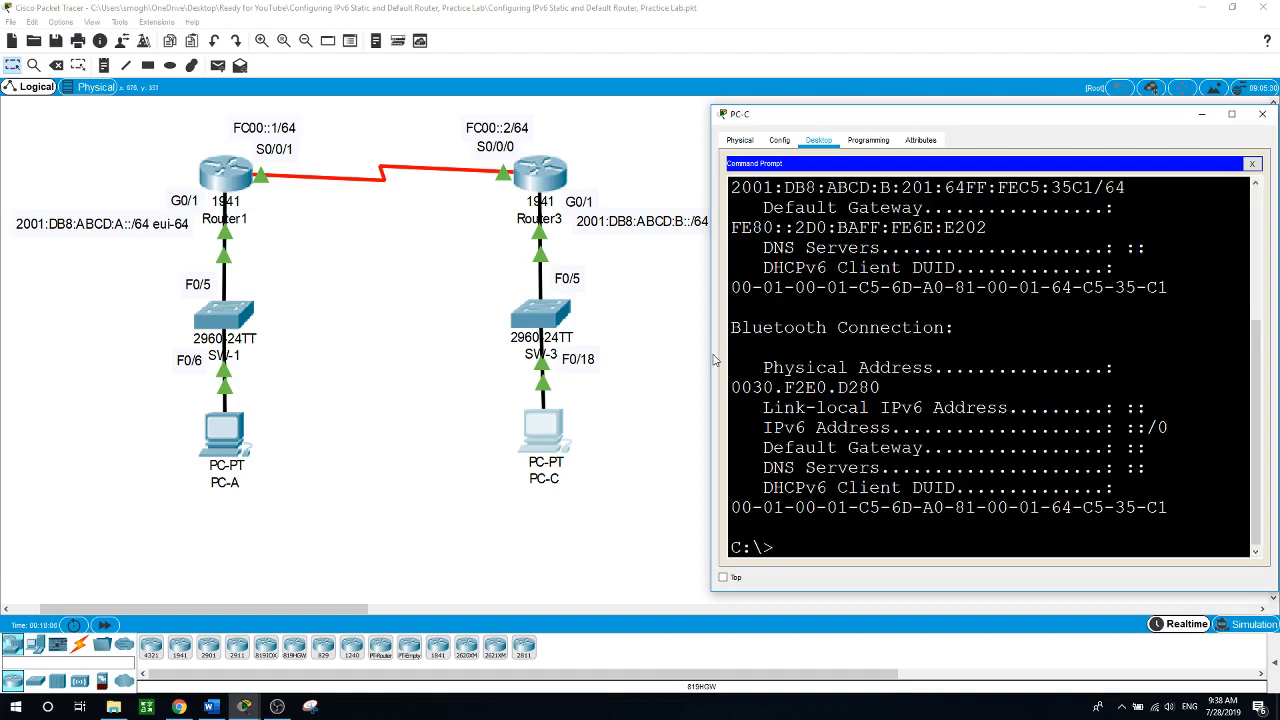
left_click_drag(712, 356, 299, 386)
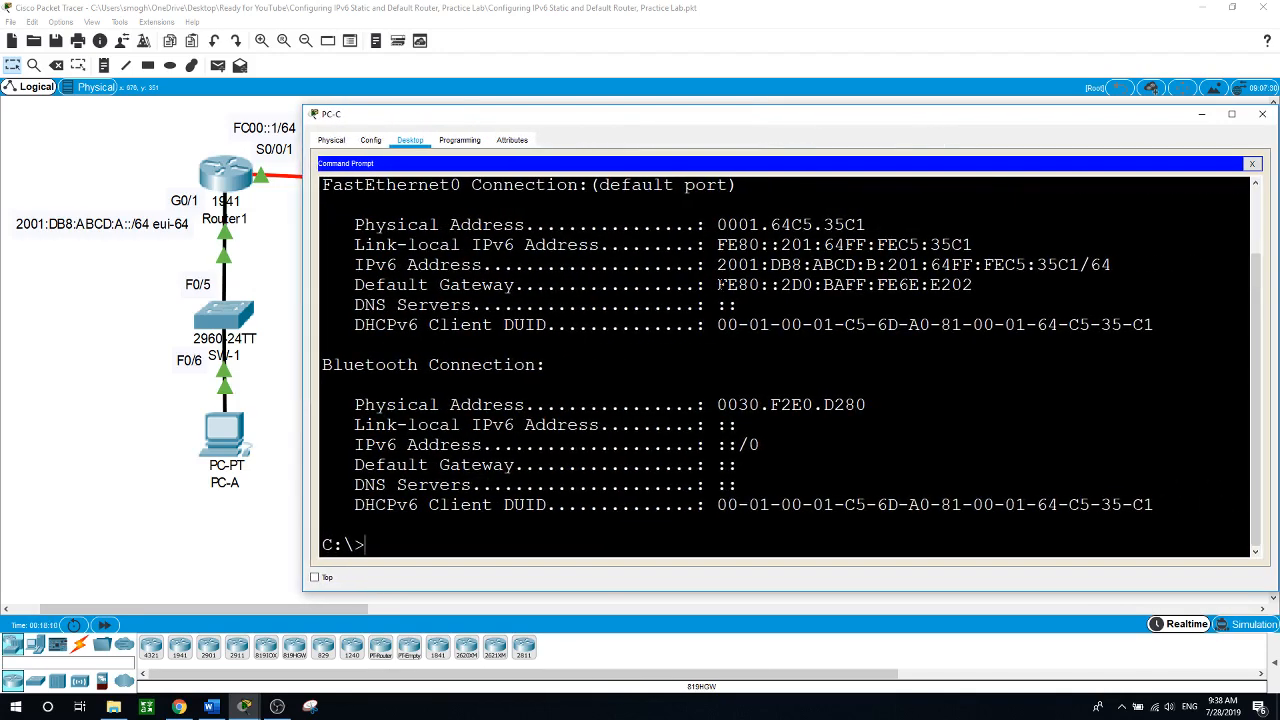
Step: Copy PC-C's IPv6 default gateway address from the output and ping FE80::2D0:BAFF:FE6E:E202 from PC-C
left_click_drag(718, 285, 974, 285)
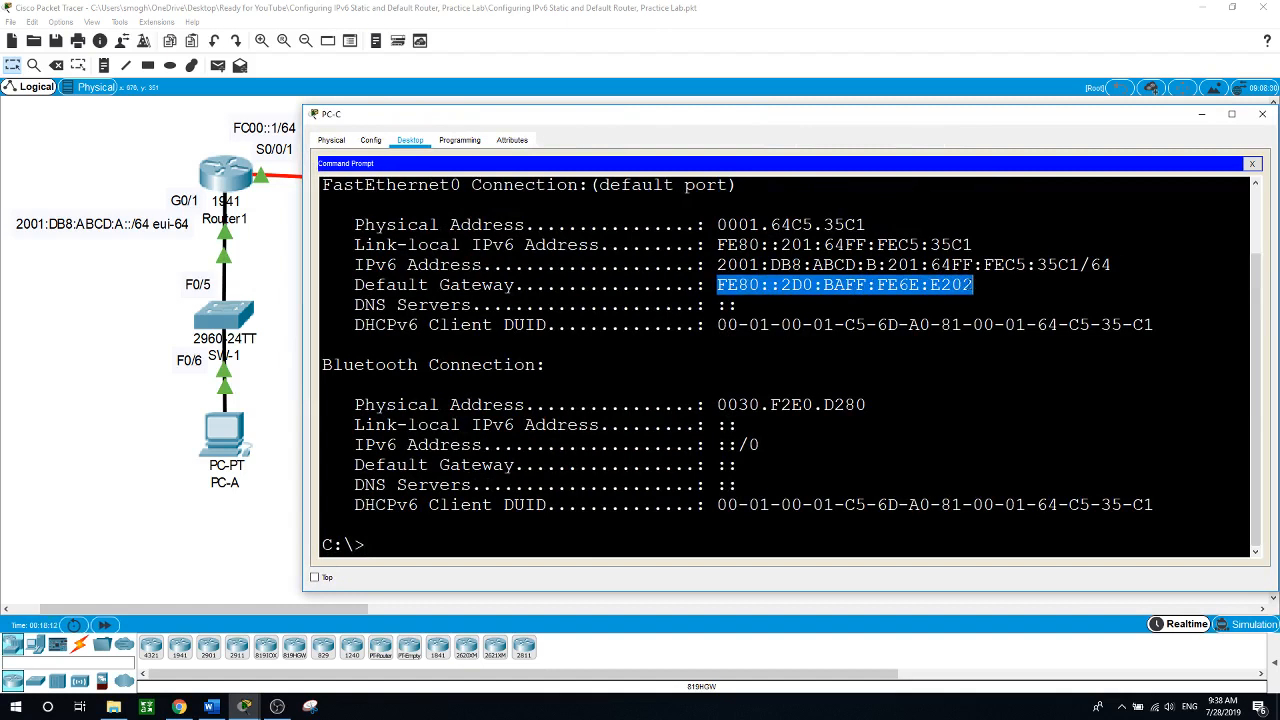
right_click(970, 285)
left_click(990, 293)
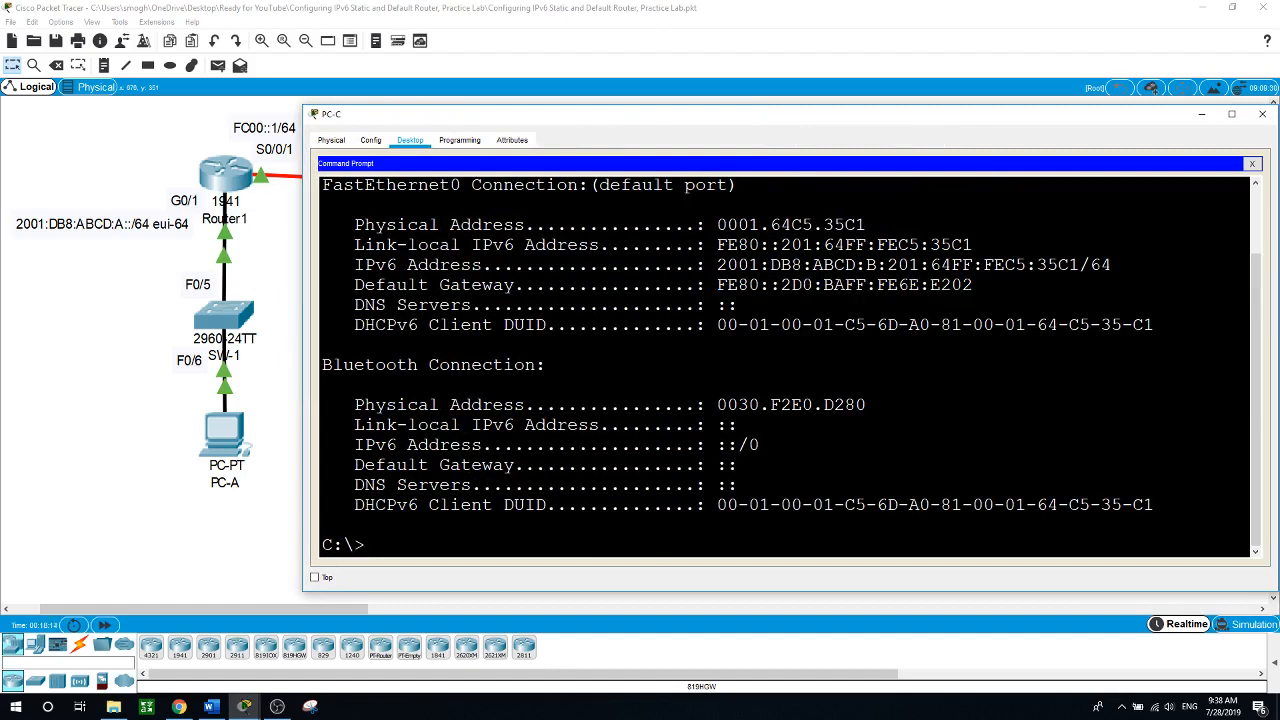
type("ping")
right_click(658, 548)
left_click(689, 556)
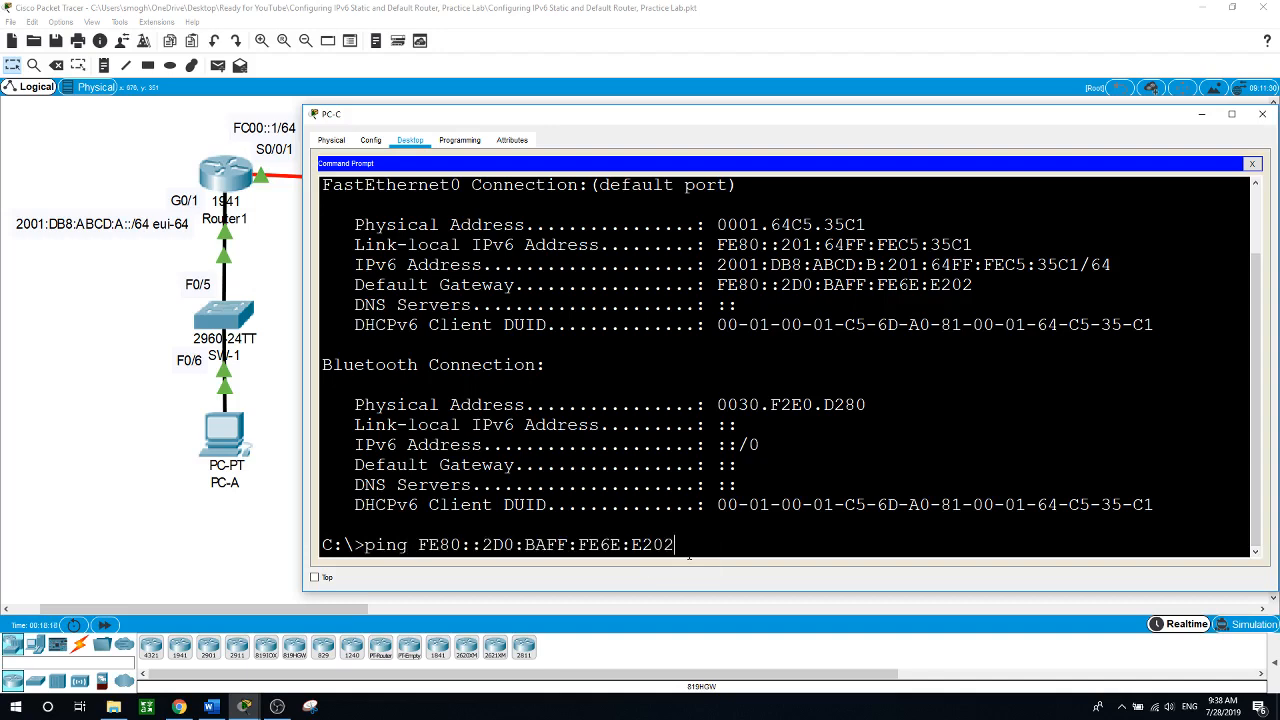
key("Return")
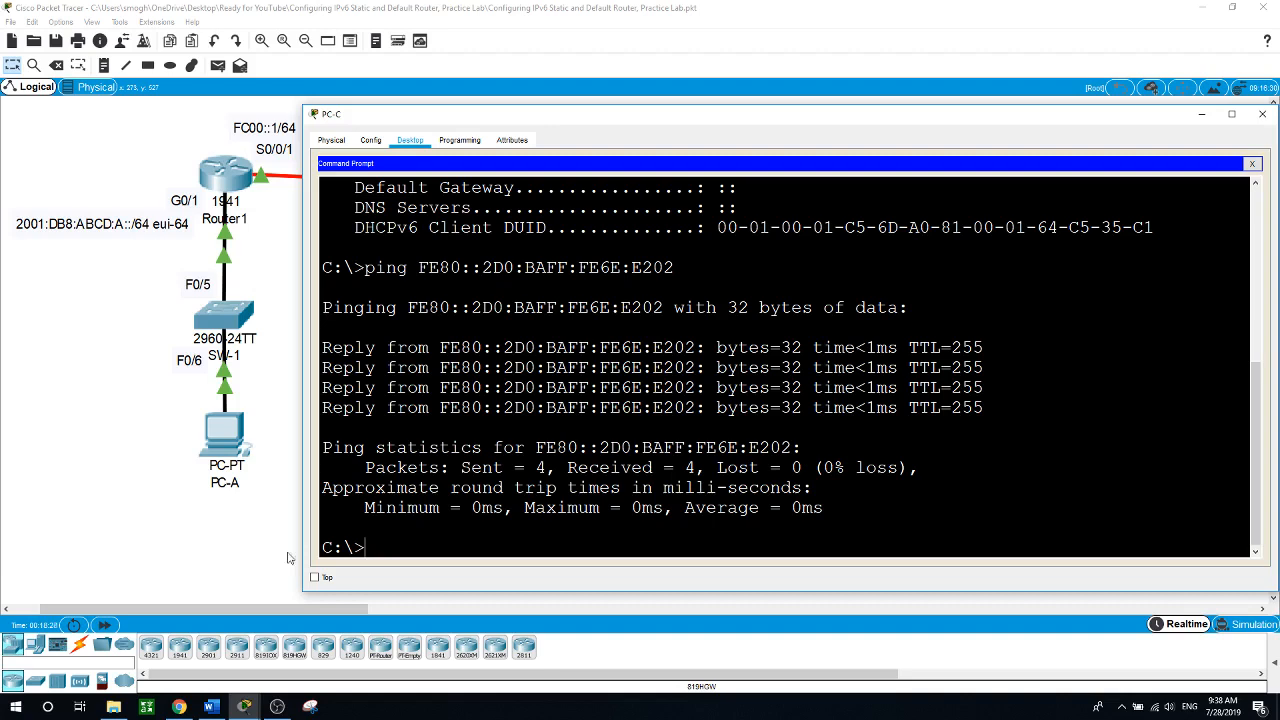
Step: Copy PC-C's FastEthernet0 IPv6 address 2001:DB8:ABCD:B:201:64FF:FEC5:35C1, without the prefix length, from the ipv6config output
scroll(790, 370, "up", 2)
scroll(790, 370, "up", 1)
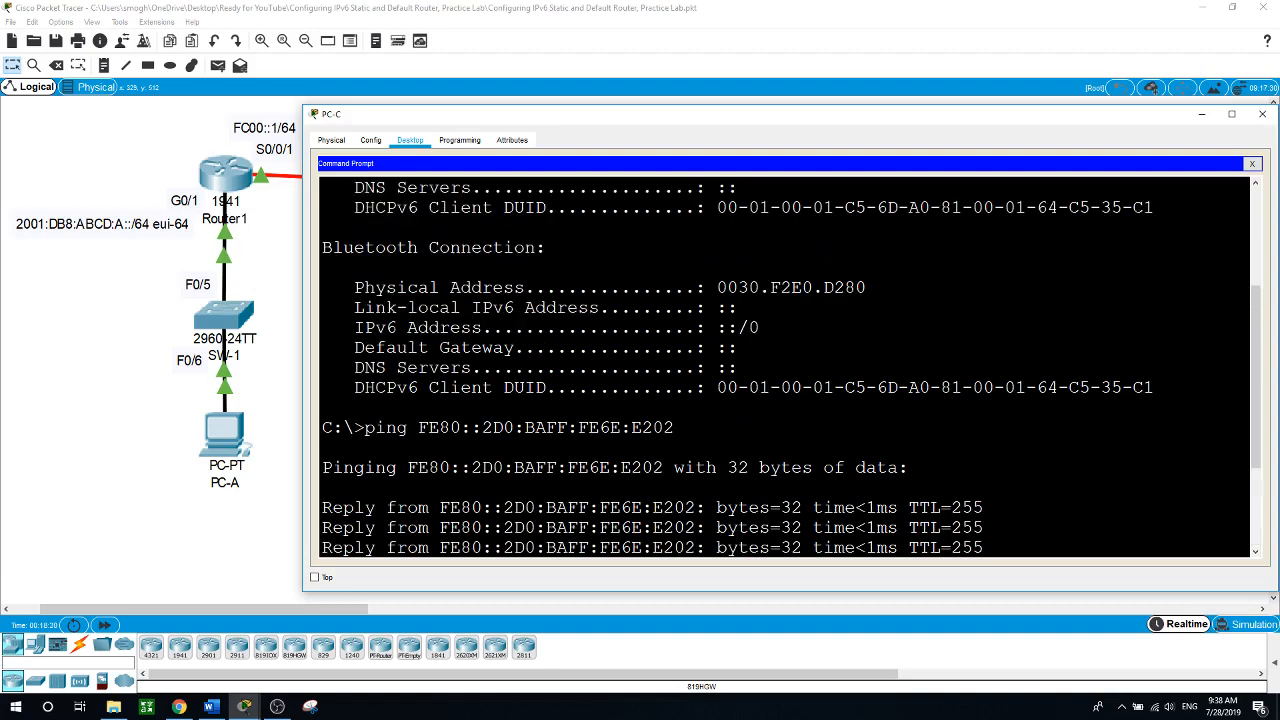
scroll(790, 370, "up", 2)
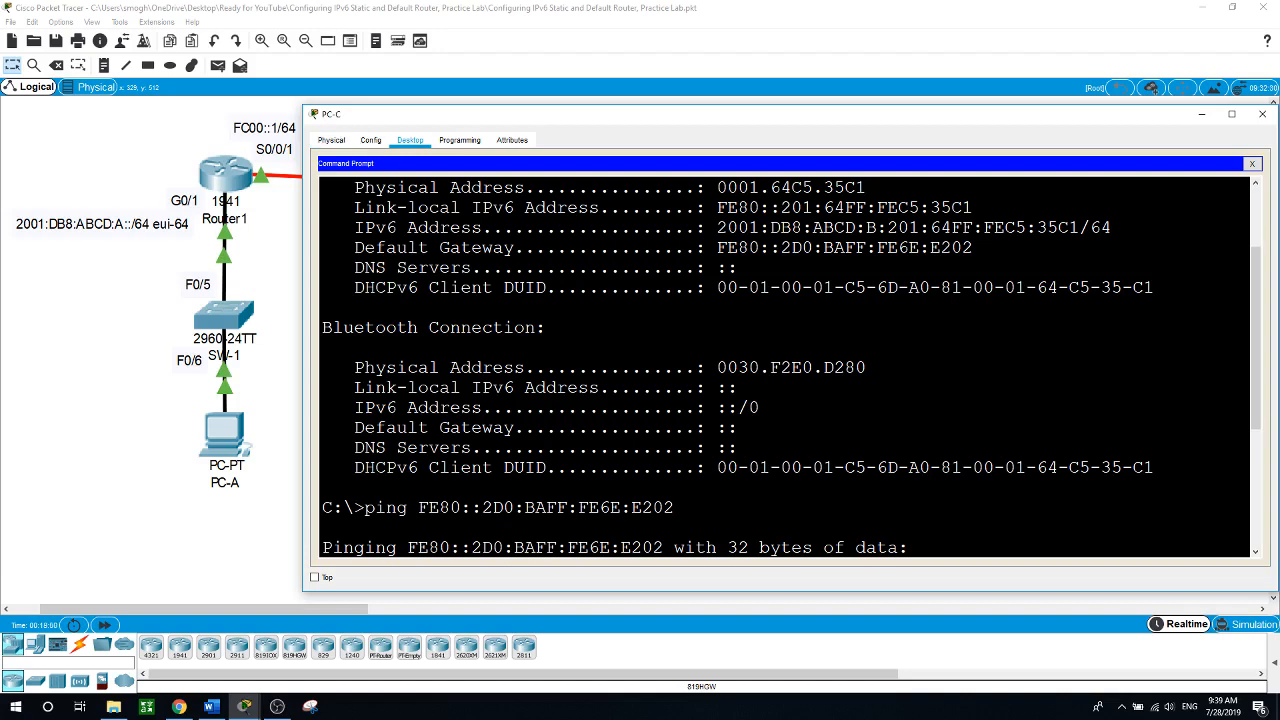
scroll(790, 368, "up", 2)
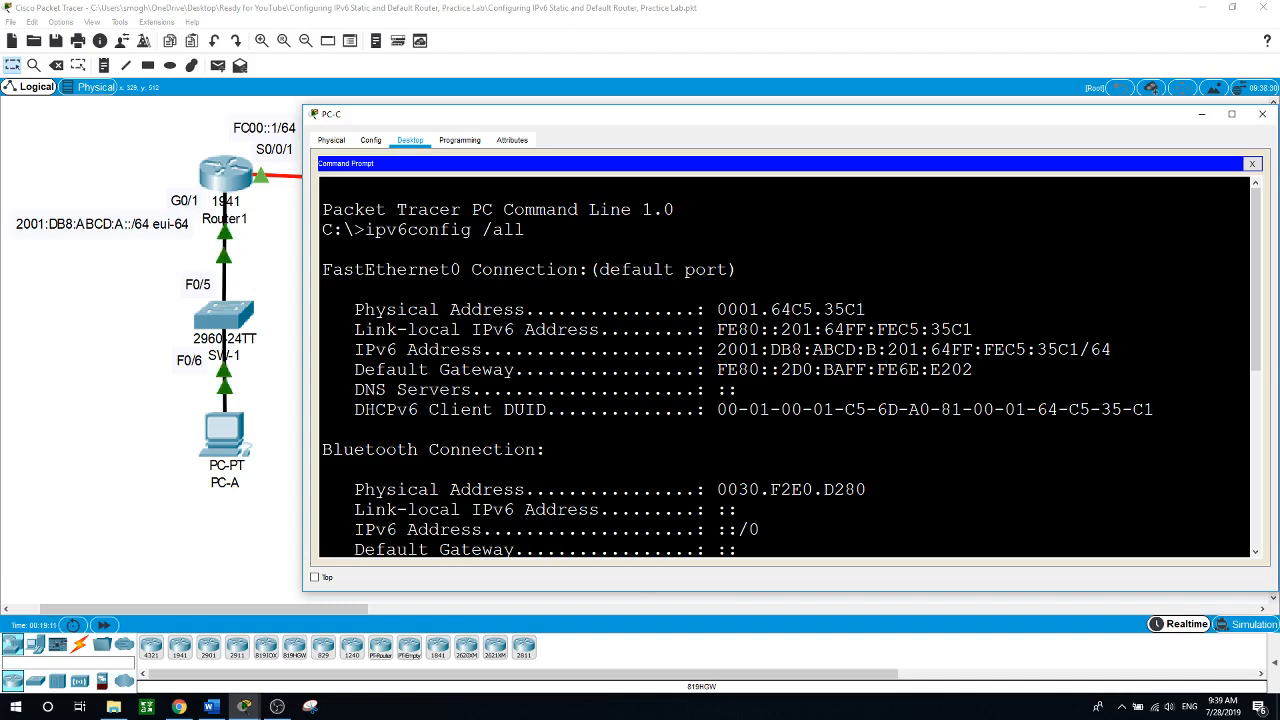
left_click_drag(717, 349, 1047, 349)
left_click_drag(1070, 350, 1080, 351)
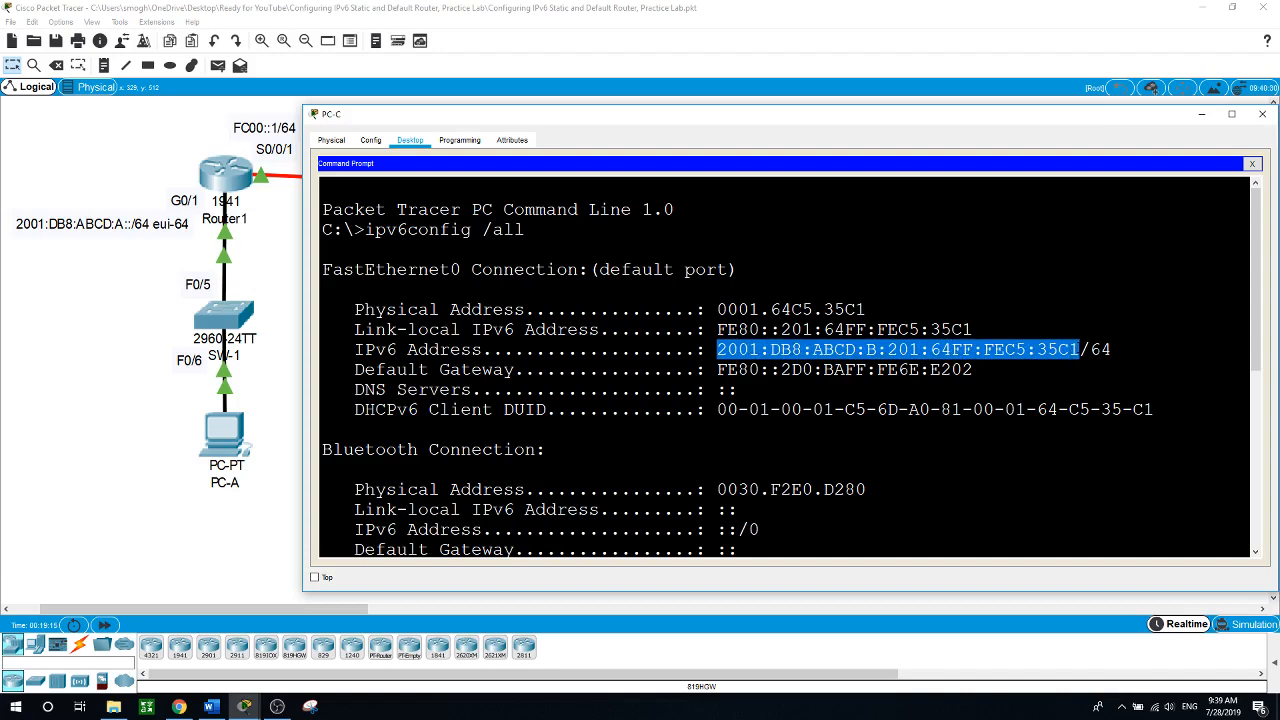
right_click(1076, 360)
left_click(1082, 360)
Step: Ping PC-C's IPv6 address 2001:DB8:ABCD:B:201:64FF:FEC5:35C1 from PC-A's command prompt, then return to the topology
left_click(283, 529)
left_click(228, 435)
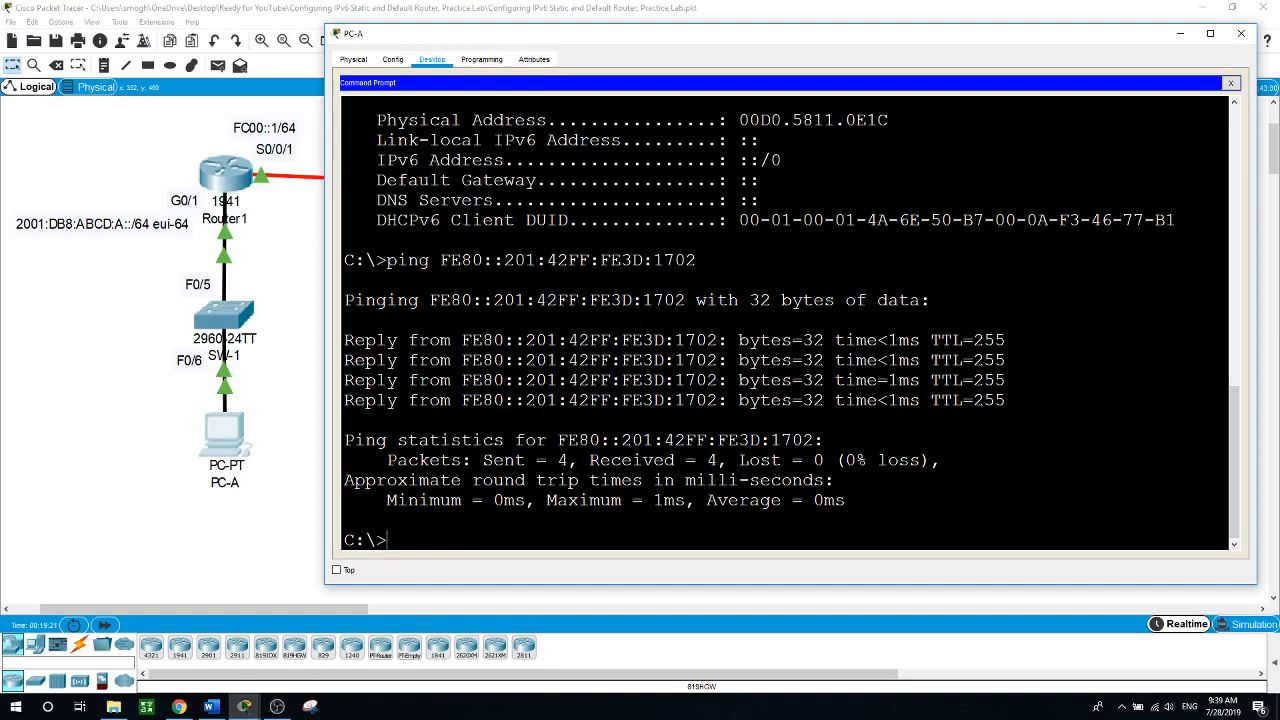
type("ping")
right_click(484, 528)
left_click(510, 552)
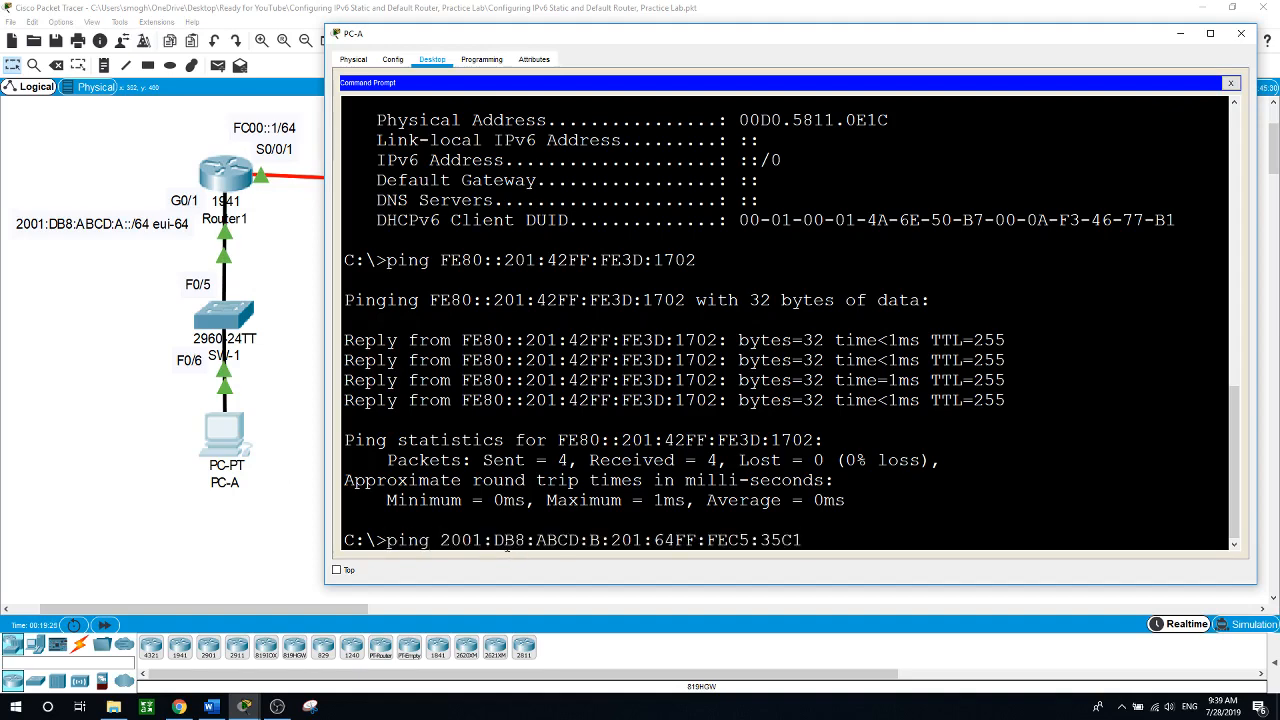
key("Return")
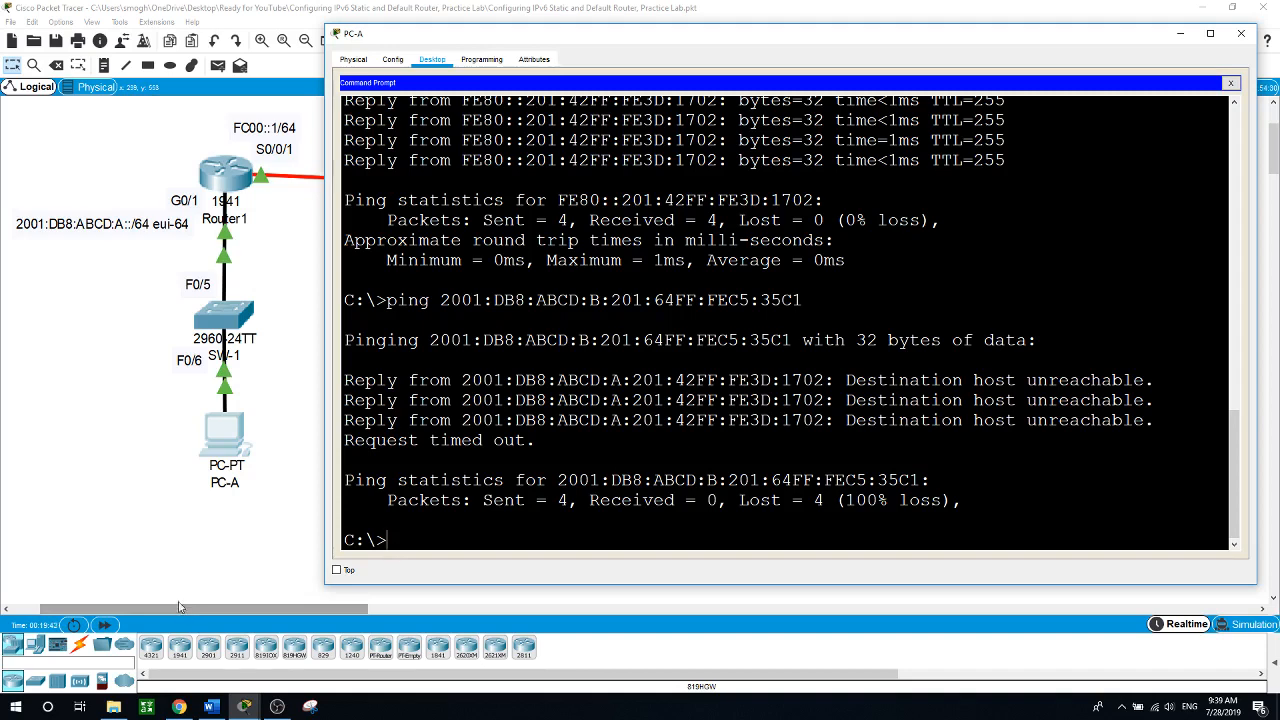
left_click(139, 553)
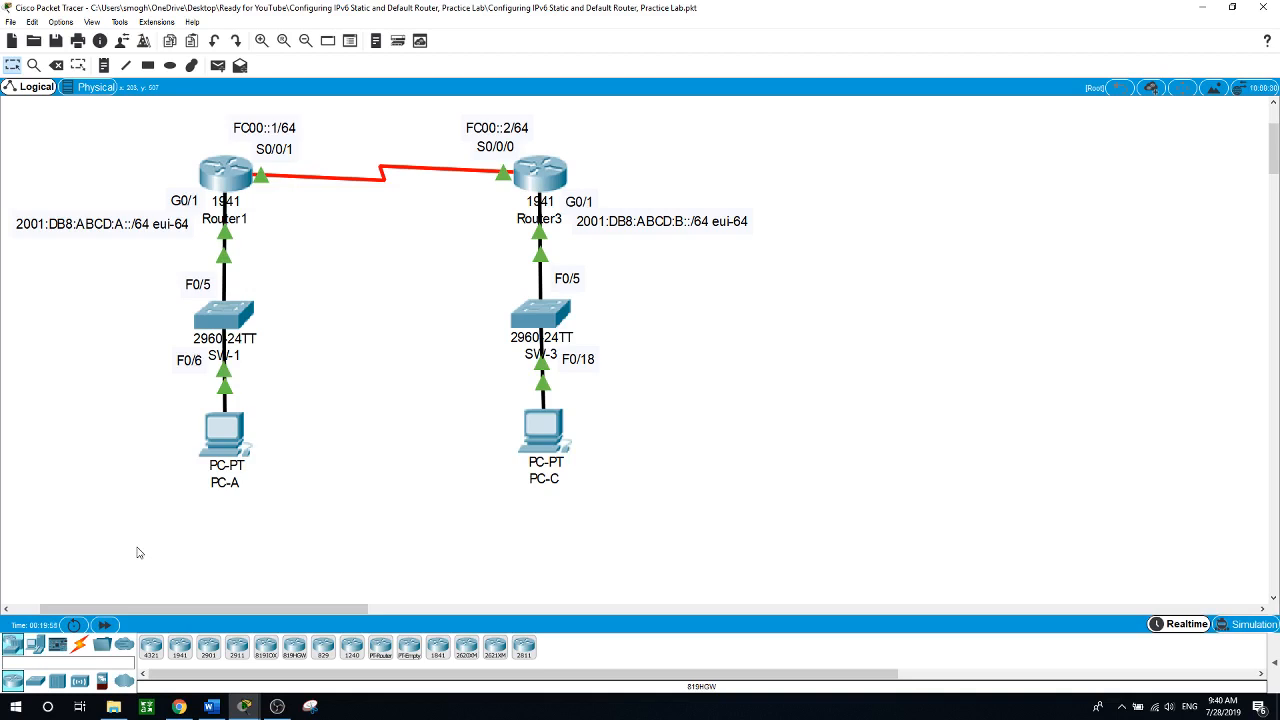
Step: Exit interface configuration mode on Router1's command line with end to return to privileged EXEC mode
left_click(228, 176)
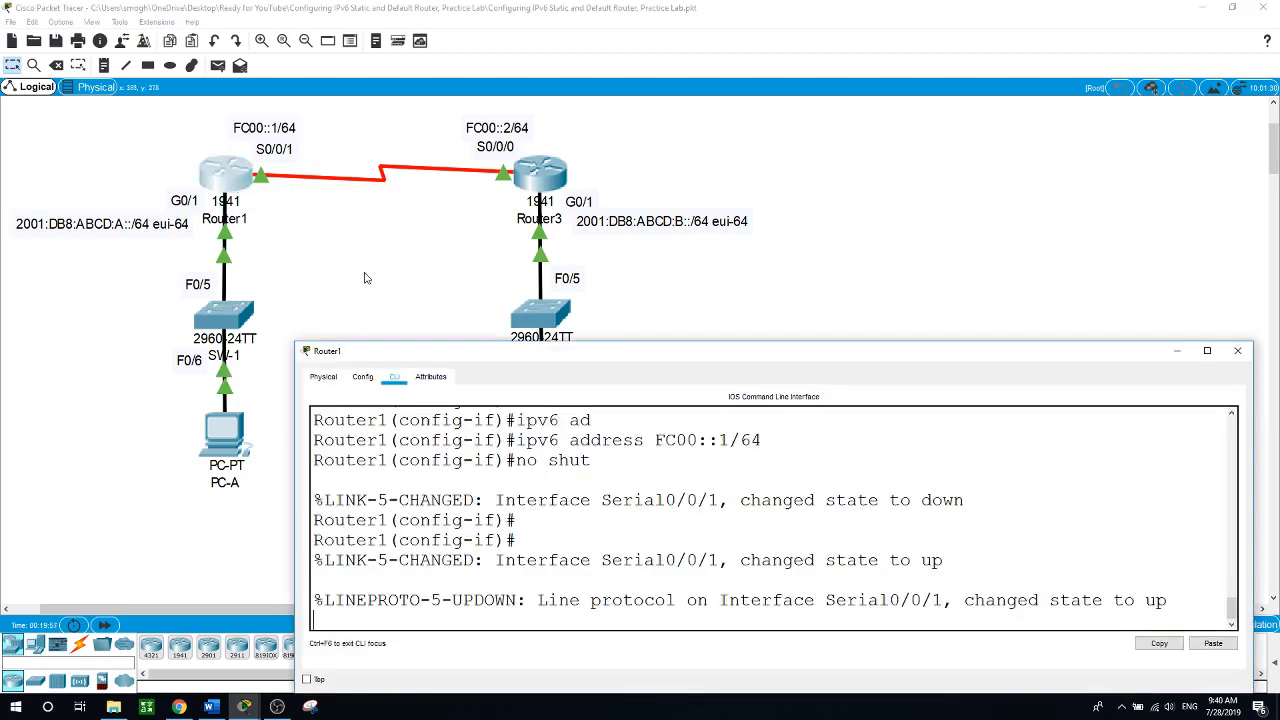
key("Return")
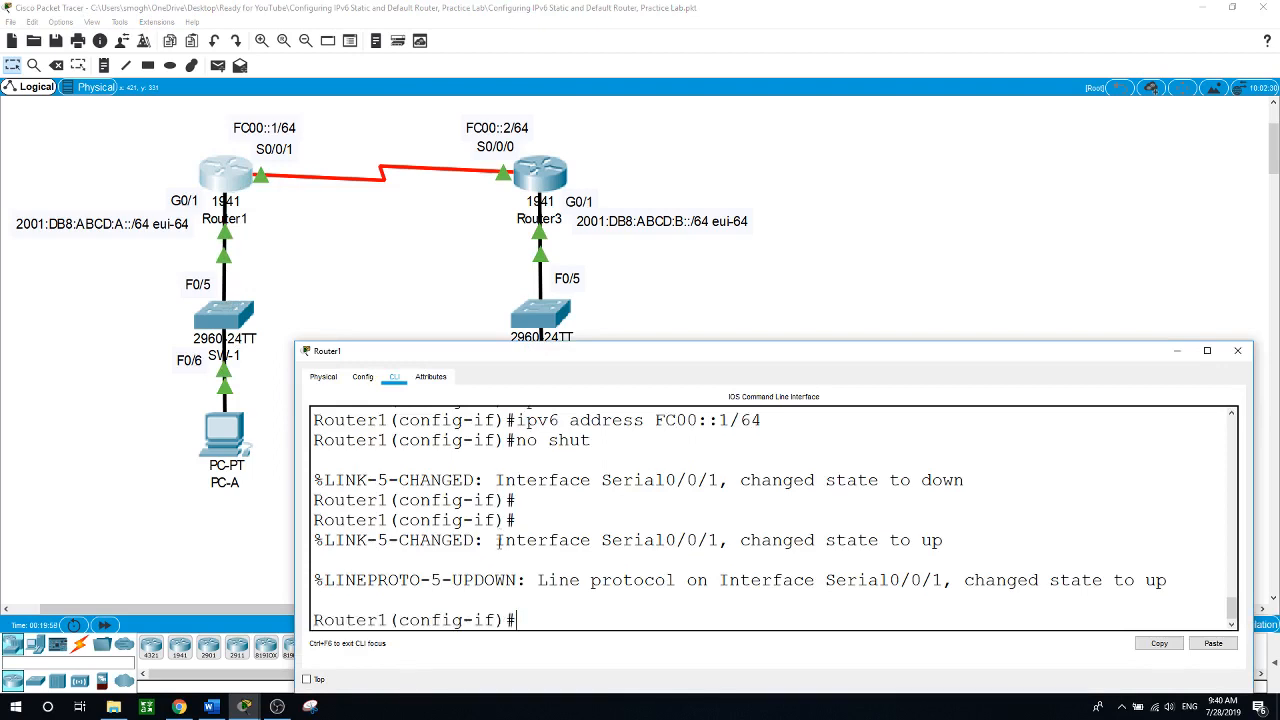
type("end")
key("Return")
key("Return")
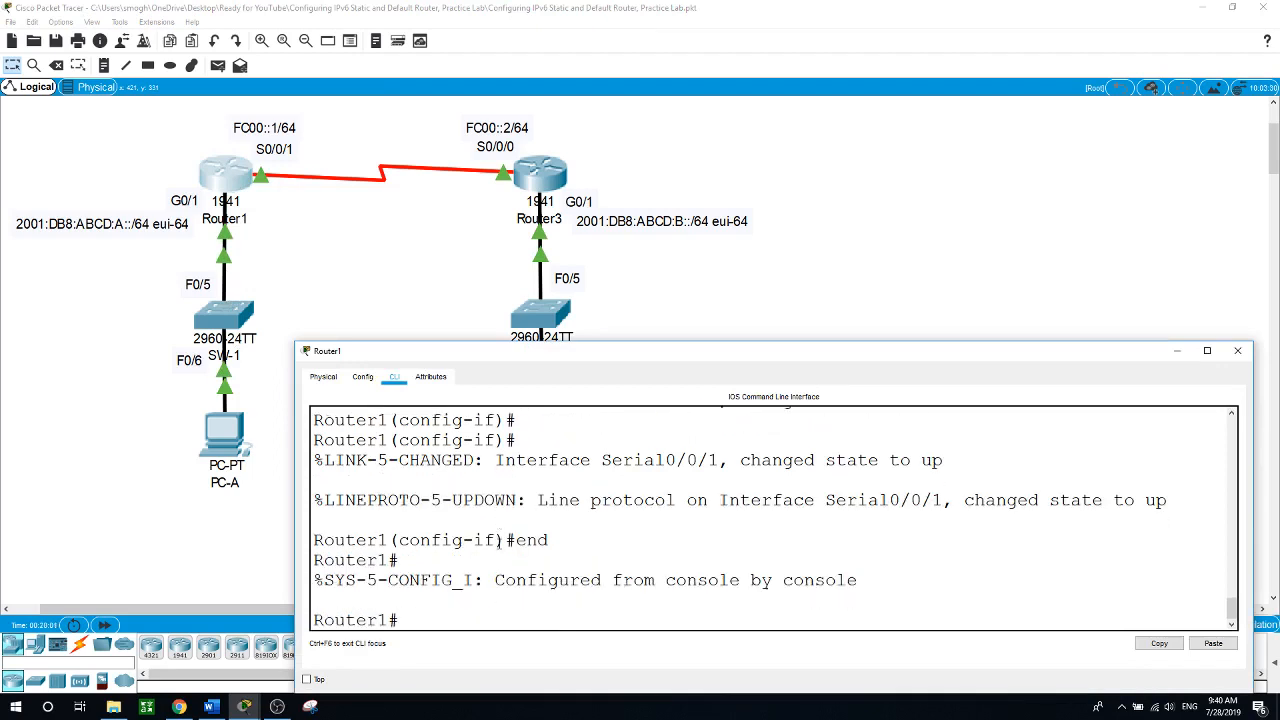
Step: Run show ipv6 interface brief on Router1 and enlarge its window to show the whole interface list
type("show ipv6 int")
key("Tab")
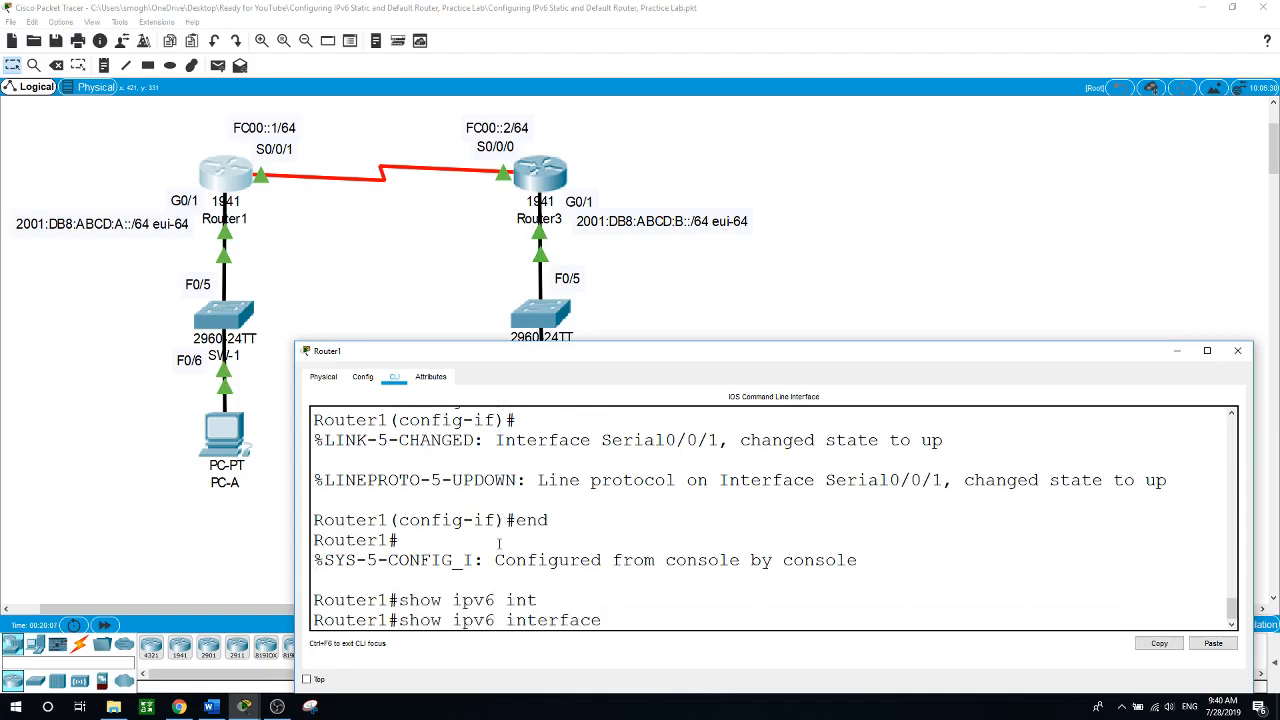
type("brief")
key("Return")
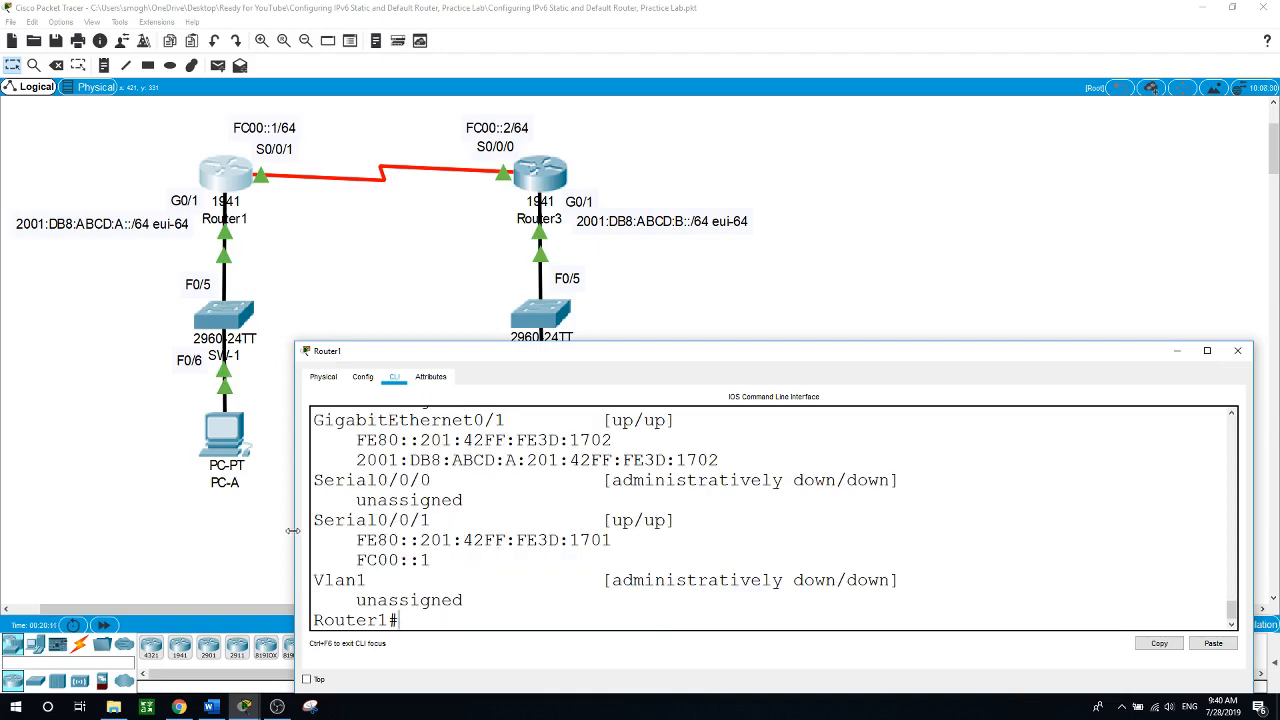
left_click_drag(296, 531, 155, 541)
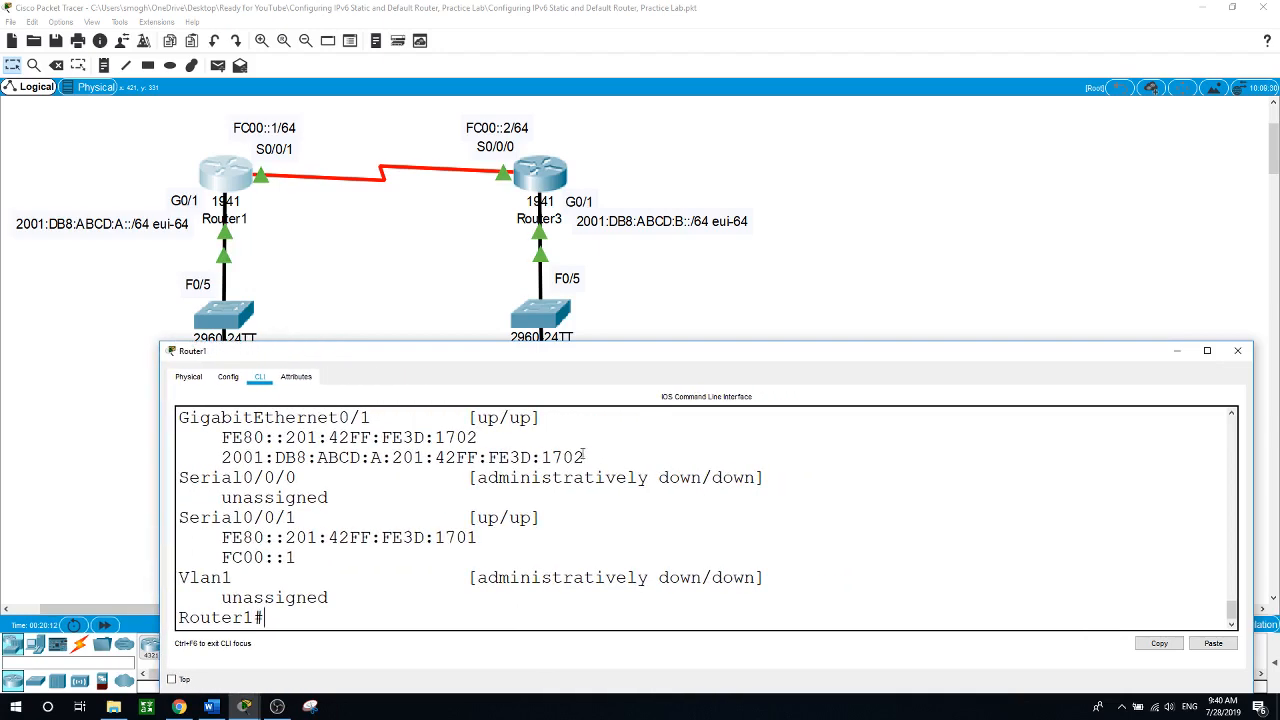
left_click_drag(685, 343, 684, 271)
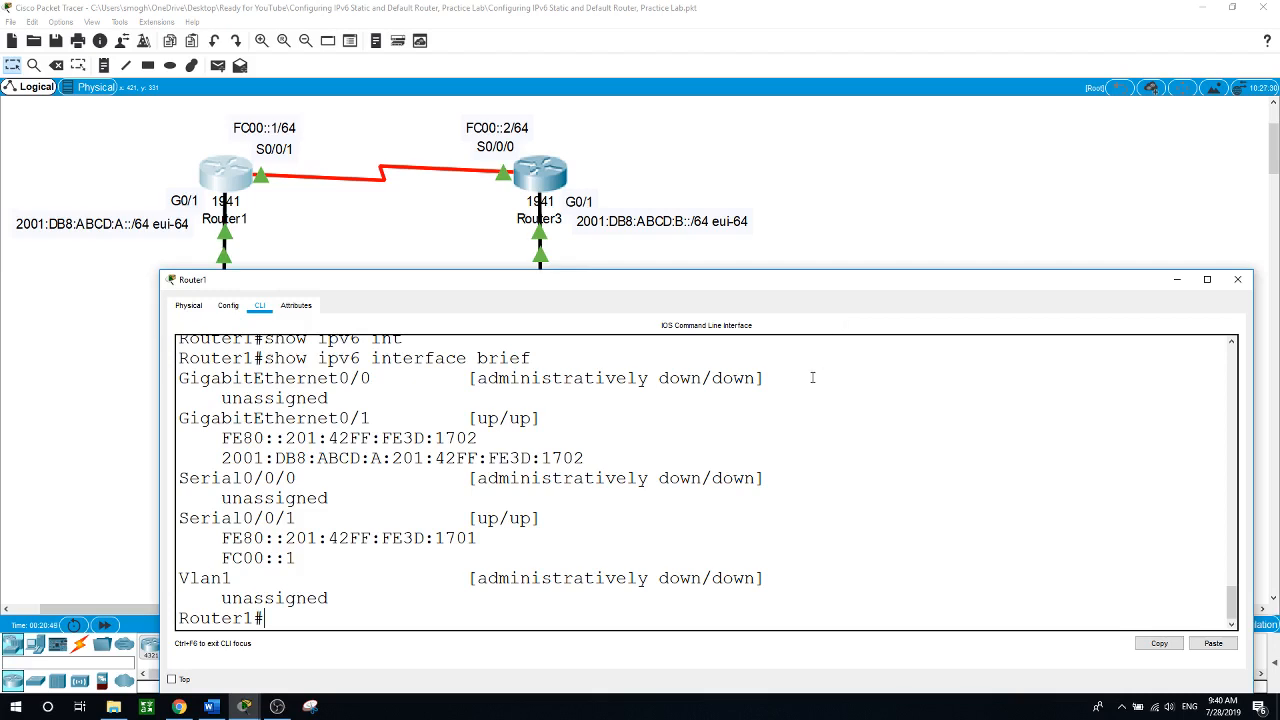
Step: Run show ipv6 interface on Router1 and page through to the end of the output
type("show ipv6int")
key("Tab")
key("Return")
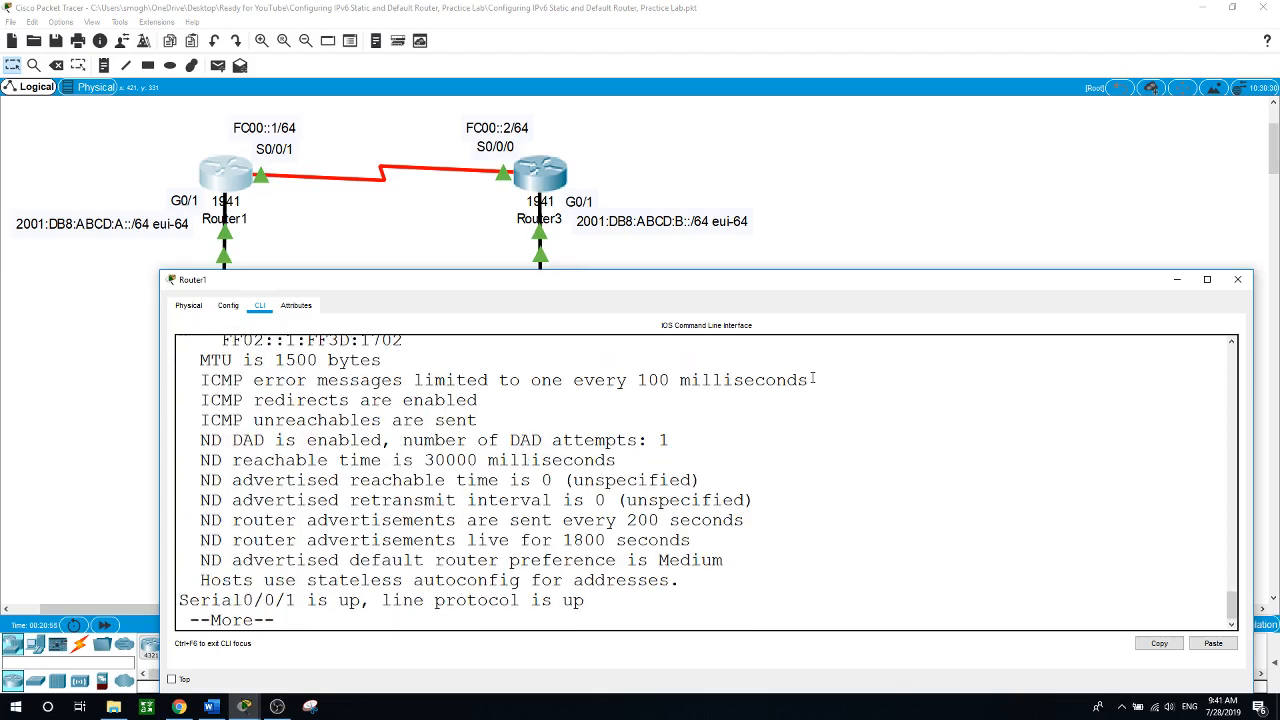
key("q")
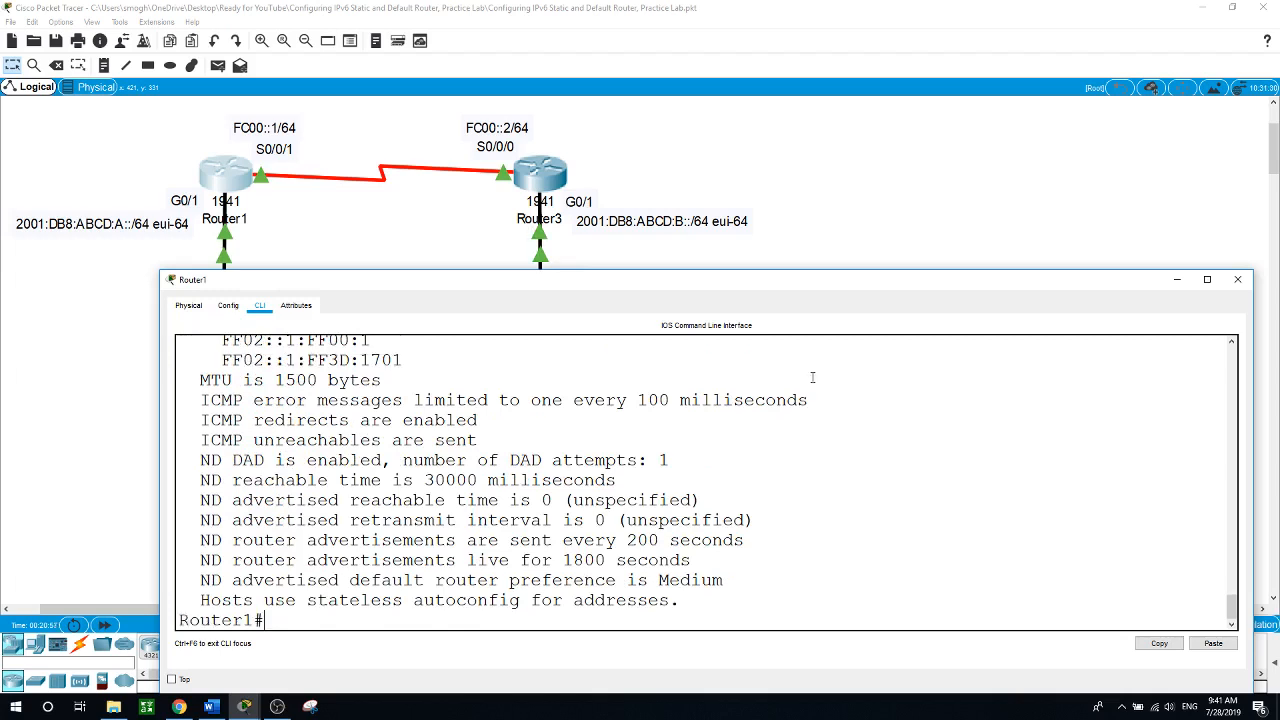
Step: Examine the status, link-local, global unicast and joined group addresses of Serial0/0/1 and GigabitEthernet0/1 in Router1's output
scroll(693, 459, "up", 3)
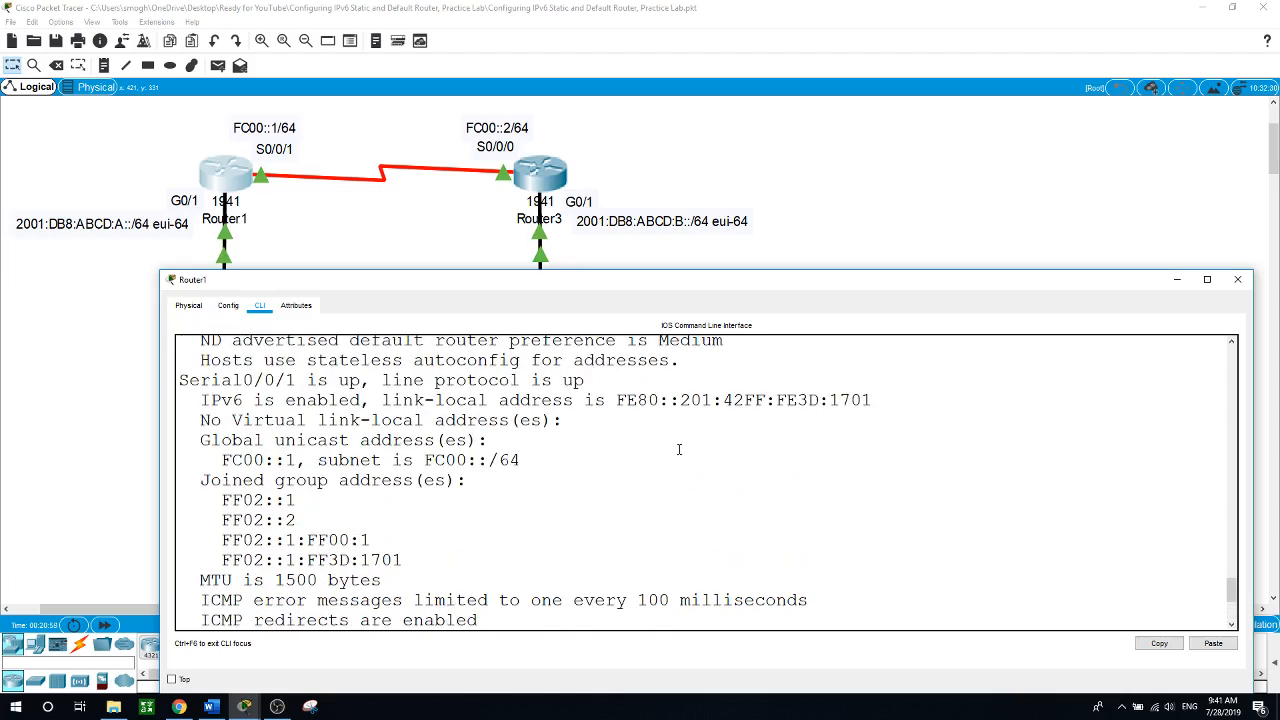
left_click_drag(179, 380, 314, 381)
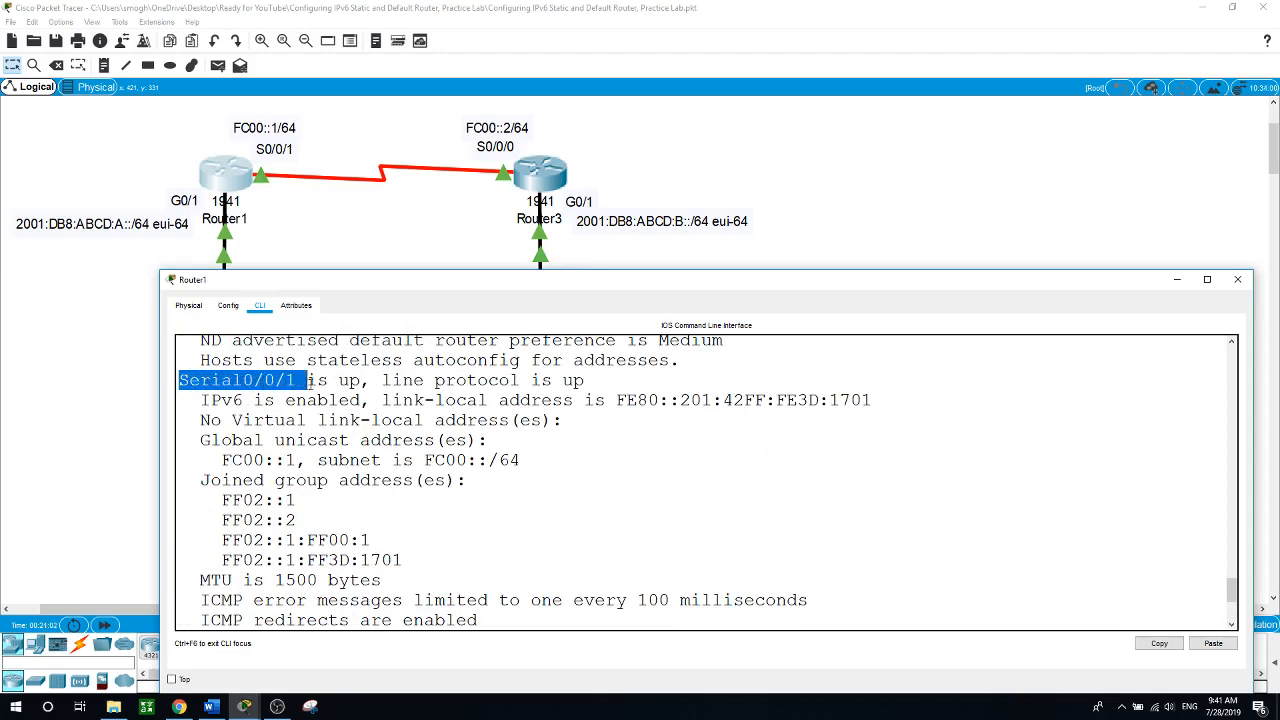
left_click(545, 470)
scroll(545, 462, "up", 9)
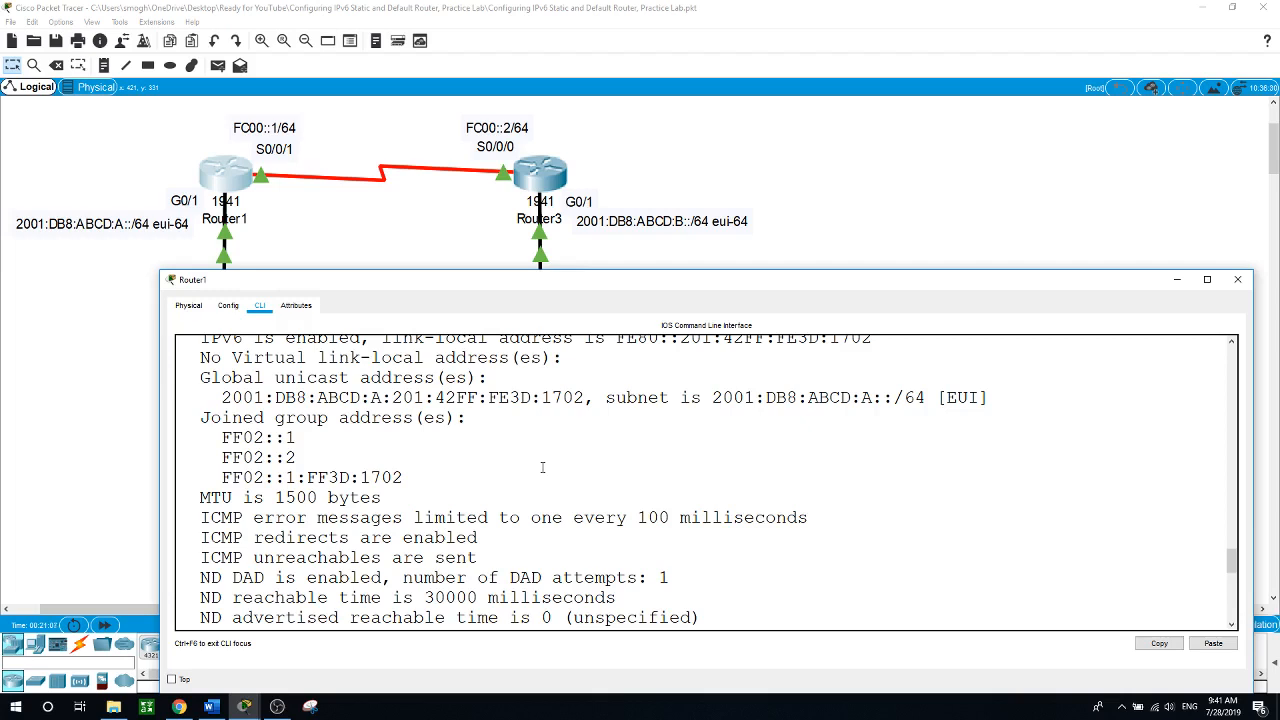
scroll(540, 465, "up", 2)
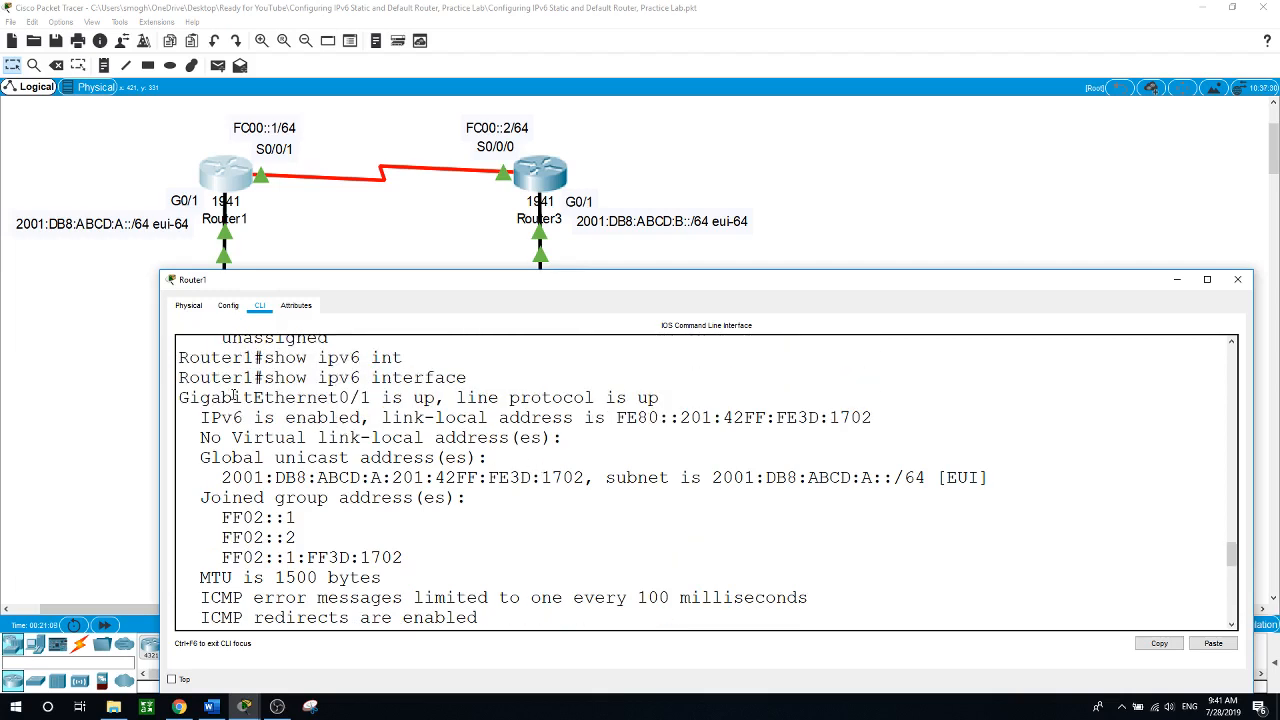
left_click_drag(181, 398, 403, 398)
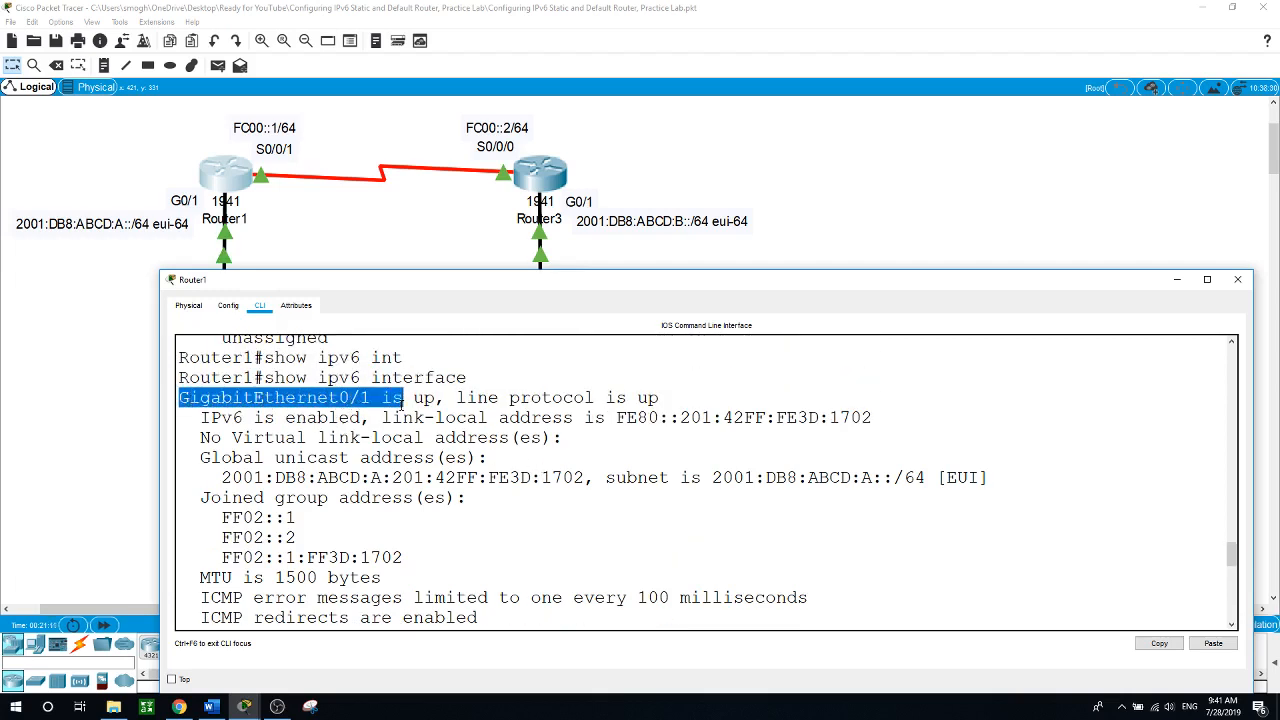
scroll(492, 458, "down", 2)
scroll(259, 340, "up", 1)
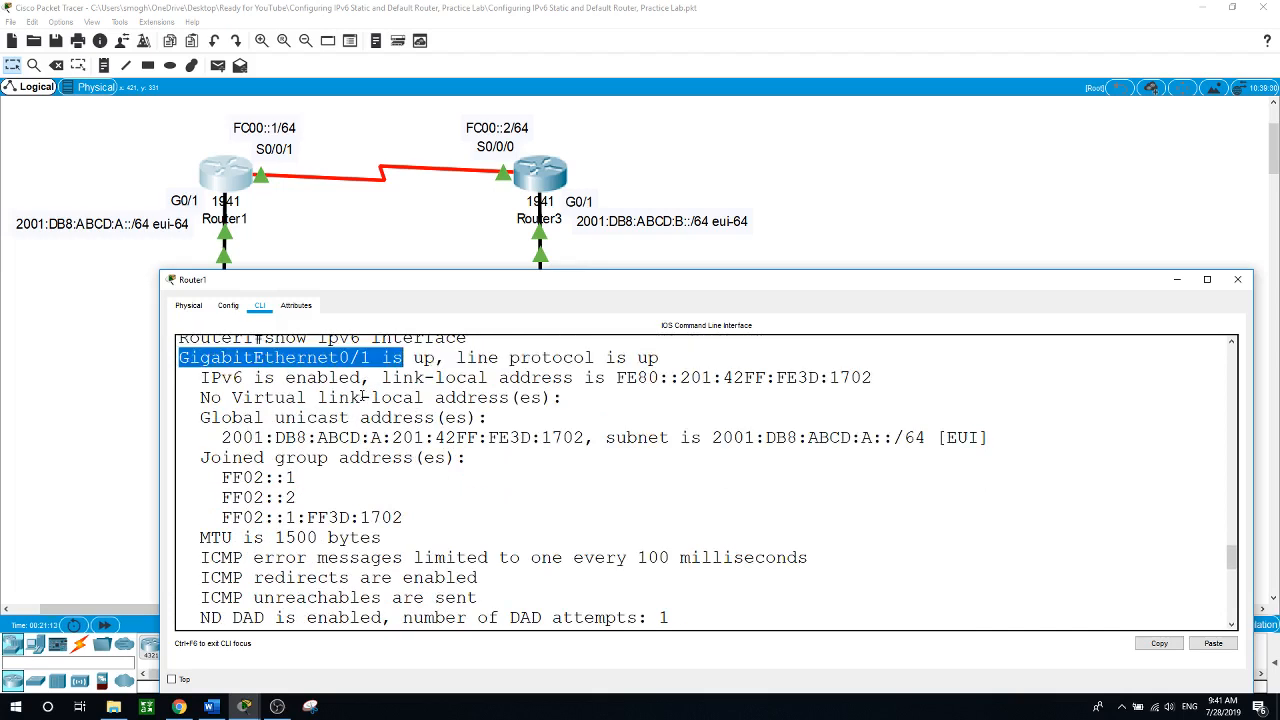
left_click_drag(203, 377, 659, 377)
left_click(382, 377)
scroll(410, 467, "down", 7)
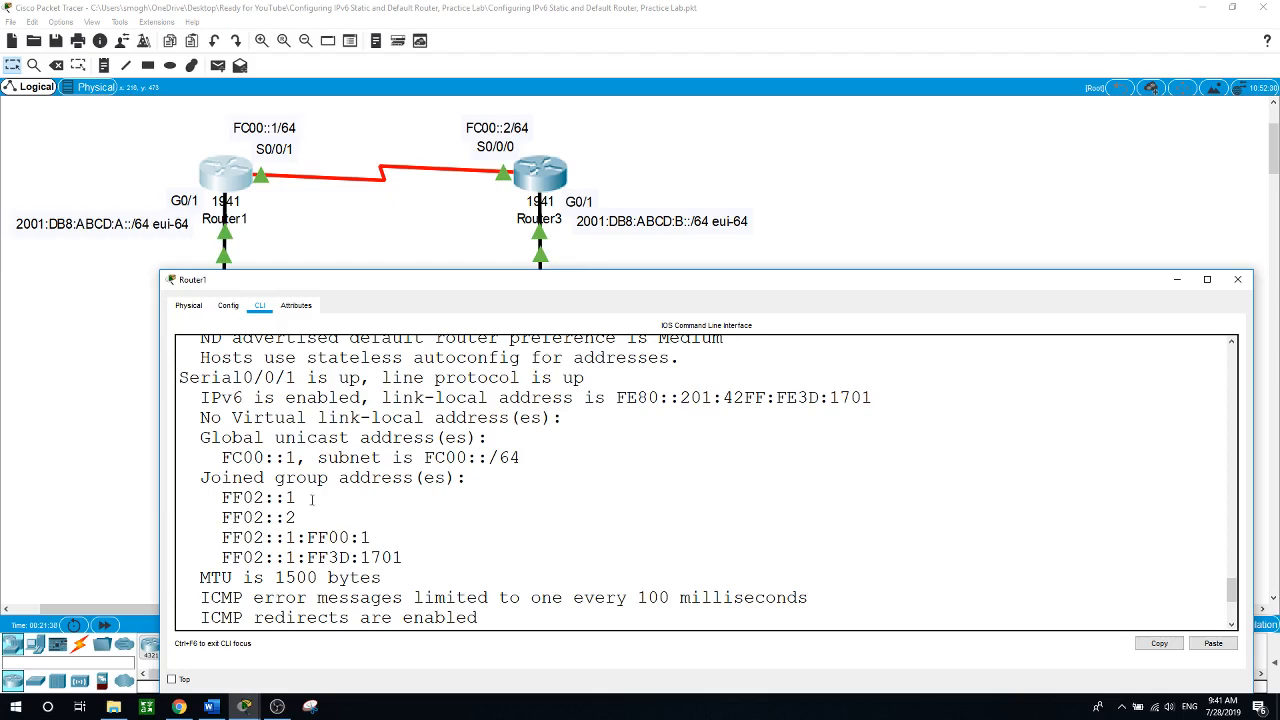
left_click_drag(222, 497, 302, 495)
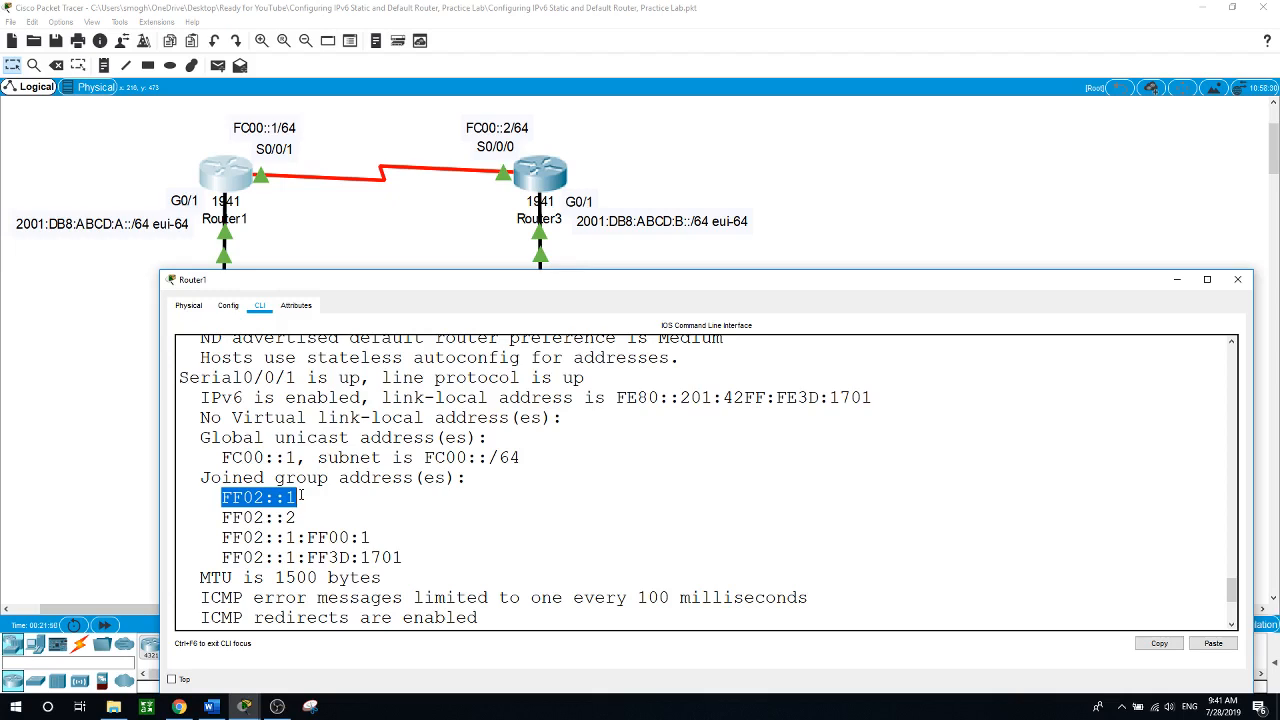
Step: Examine the FF02::2 and FF02::1:FF00:1 joined group addresses of Serial0/0/1 in Router1's output
left_click_drag(222, 518, 298, 516)
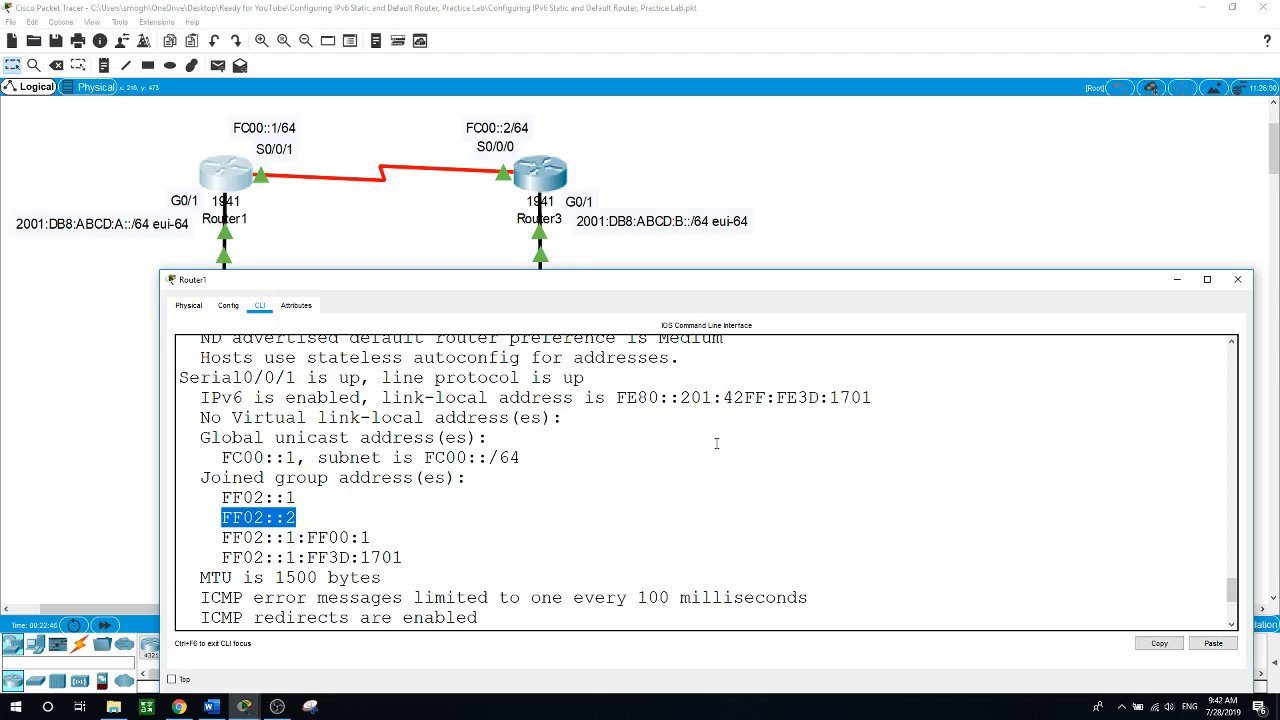
left_click(1010, 220)
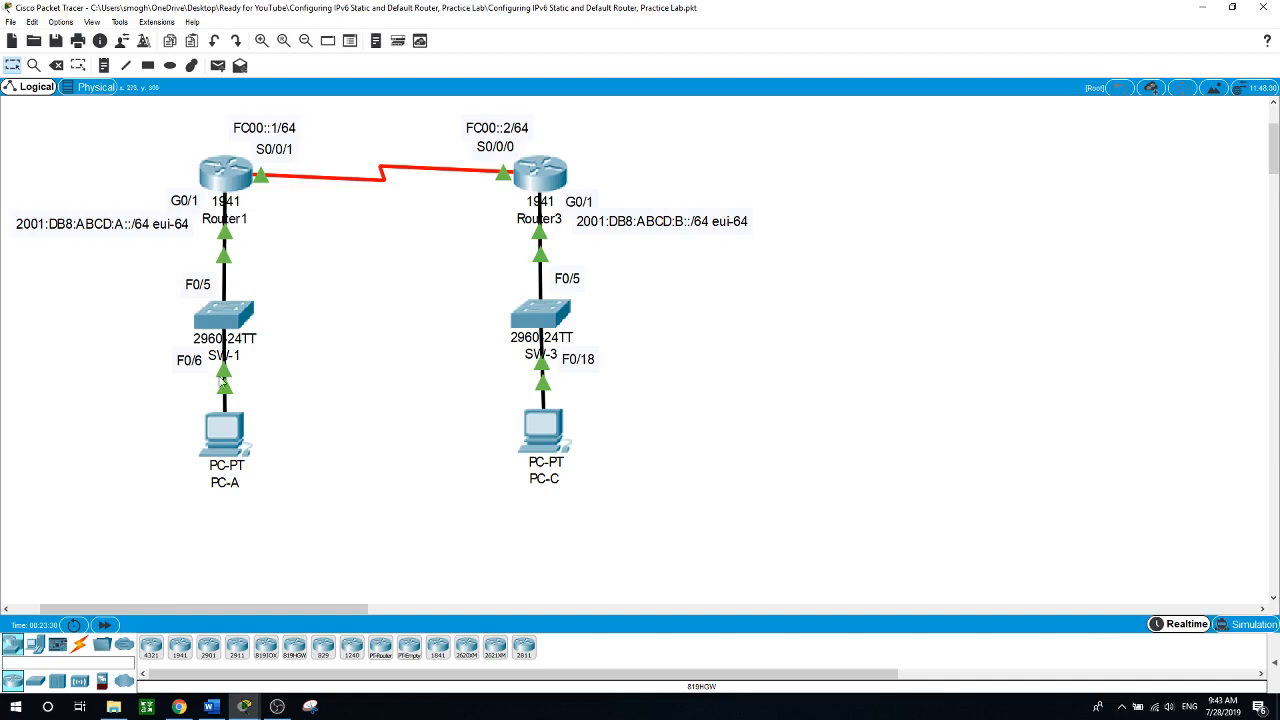
left_click(224, 172)
left_click_drag(222, 517, 372, 521)
Step: Run show ipv6 route on Router1 and examine the connected routes for 2001:DB8:ABCD:A::/64 and FC00::/64
scroll(372, 521, "down", 4)
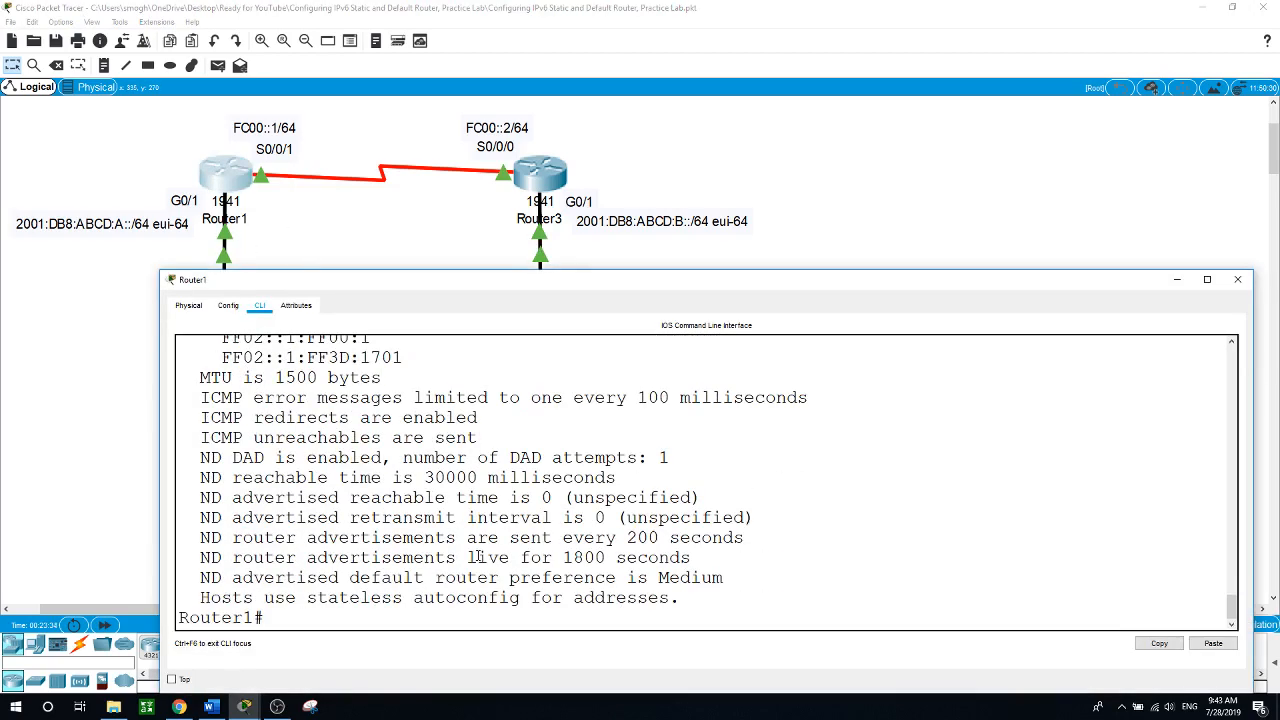
type("show ipv6 route")
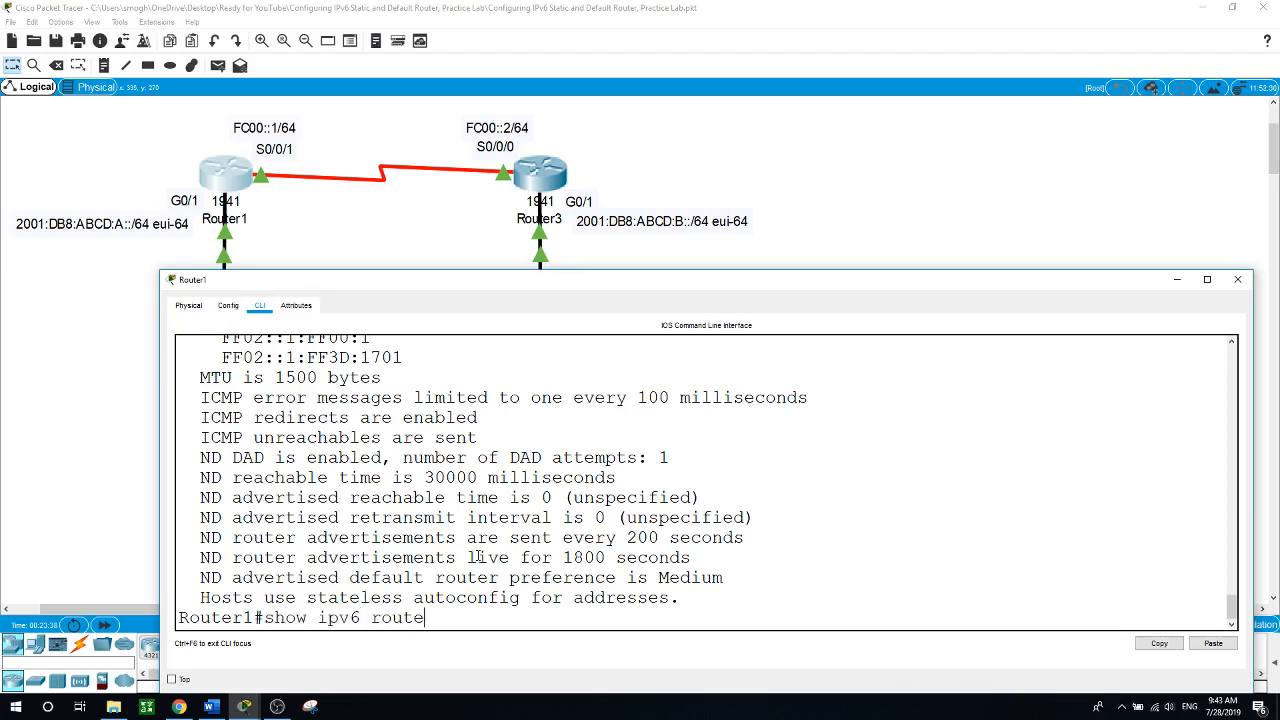
key("Return")
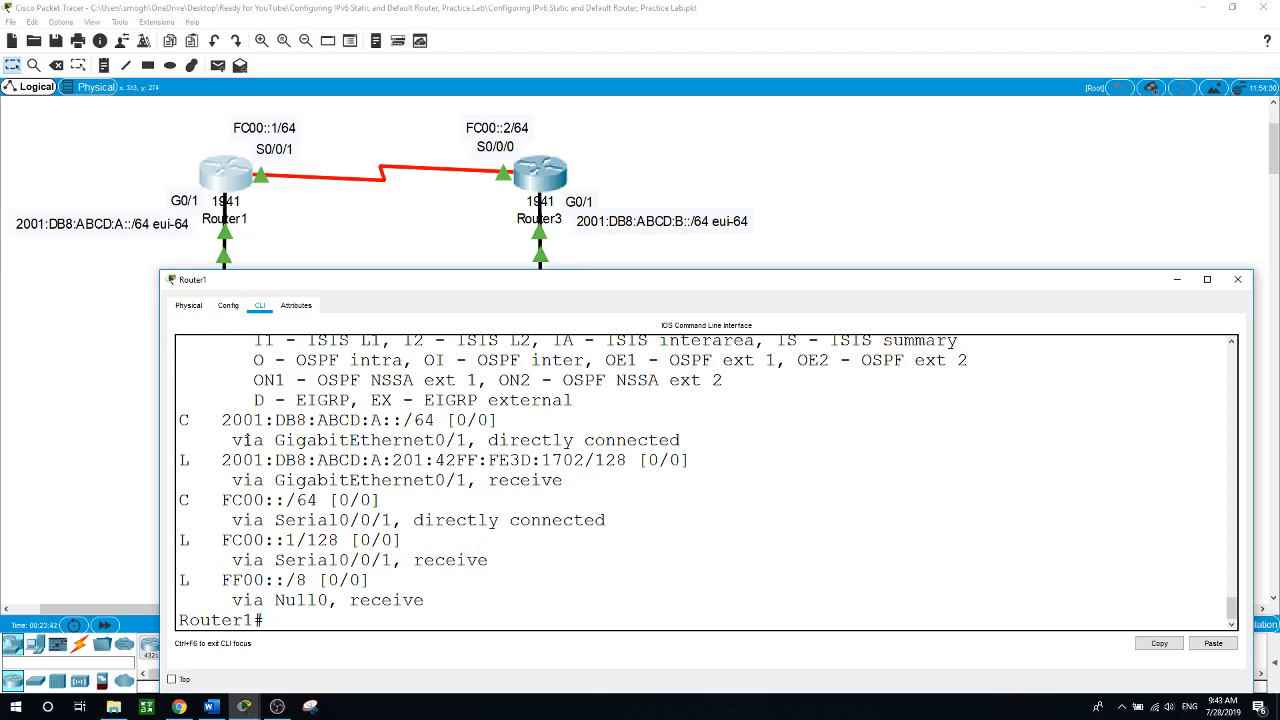
left_click_drag(180, 420, 405, 420)
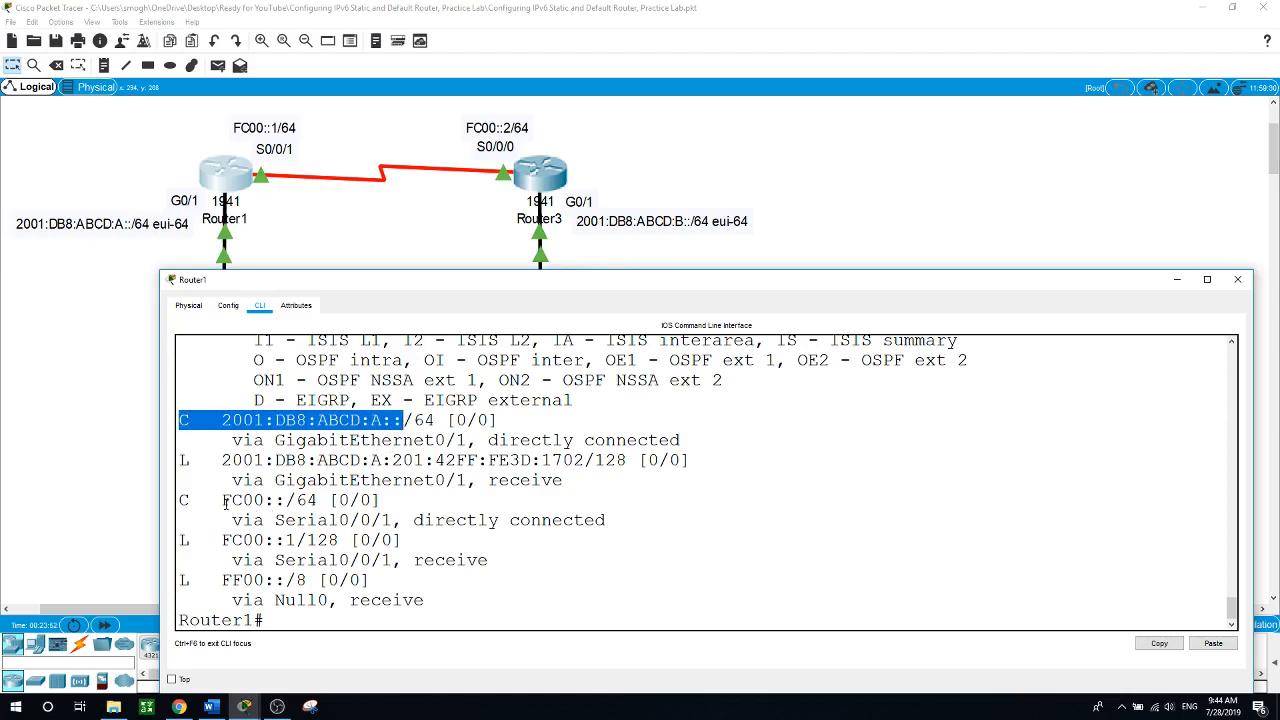
left_click_drag(226, 502, 378, 502)
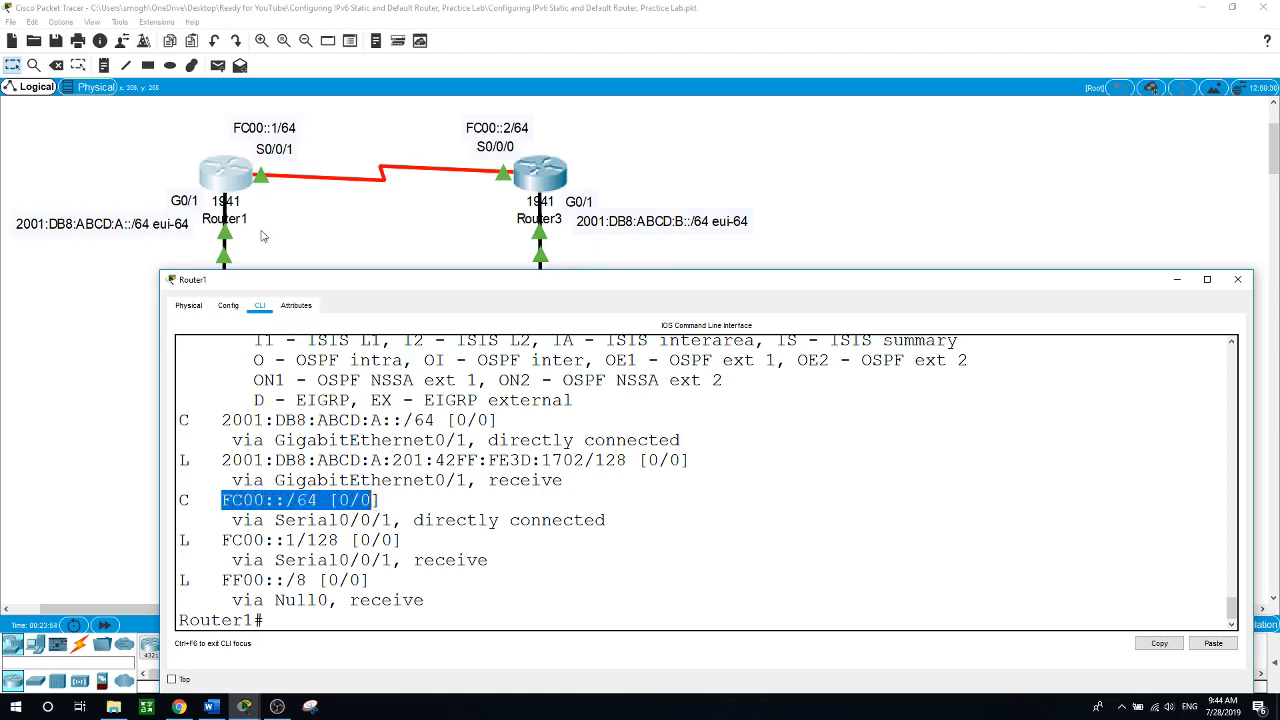
Step: Examine the topology's two LANs, comparing the SW-1 and PC-A side with the SW-3 and PC-C side
left_click(530, 243)
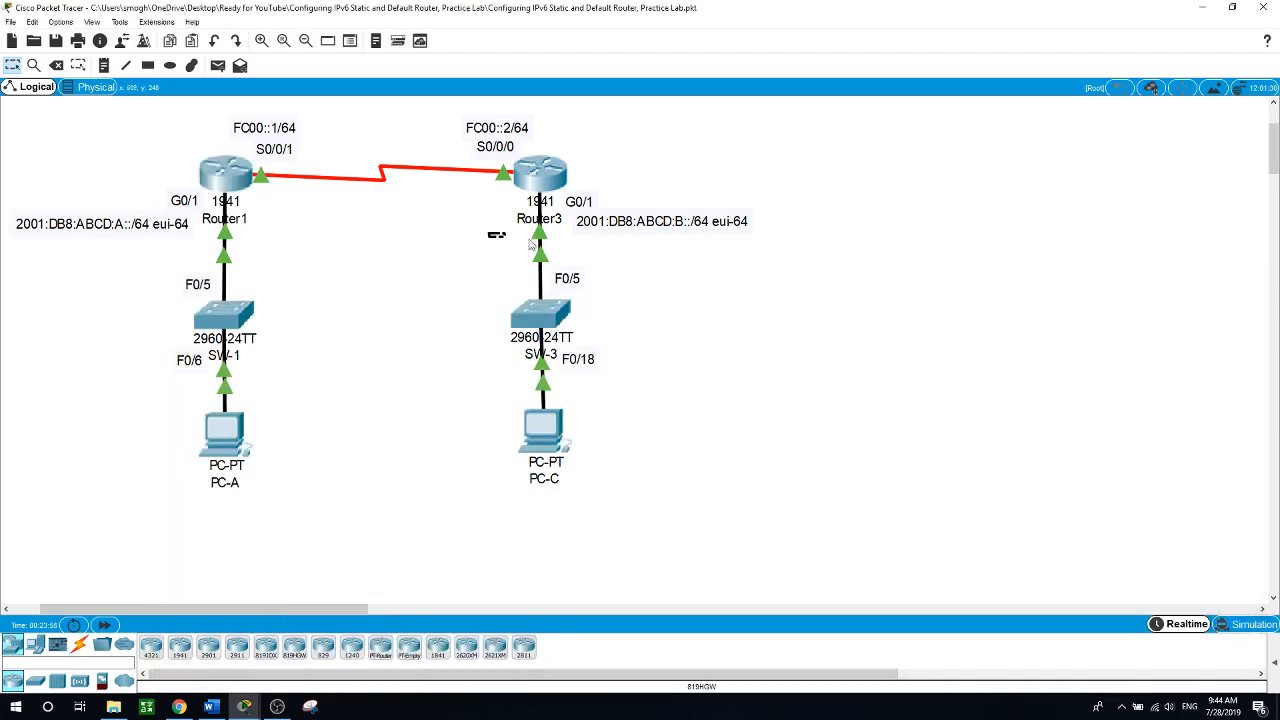
left_click_drag(488, 235, 631, 494)
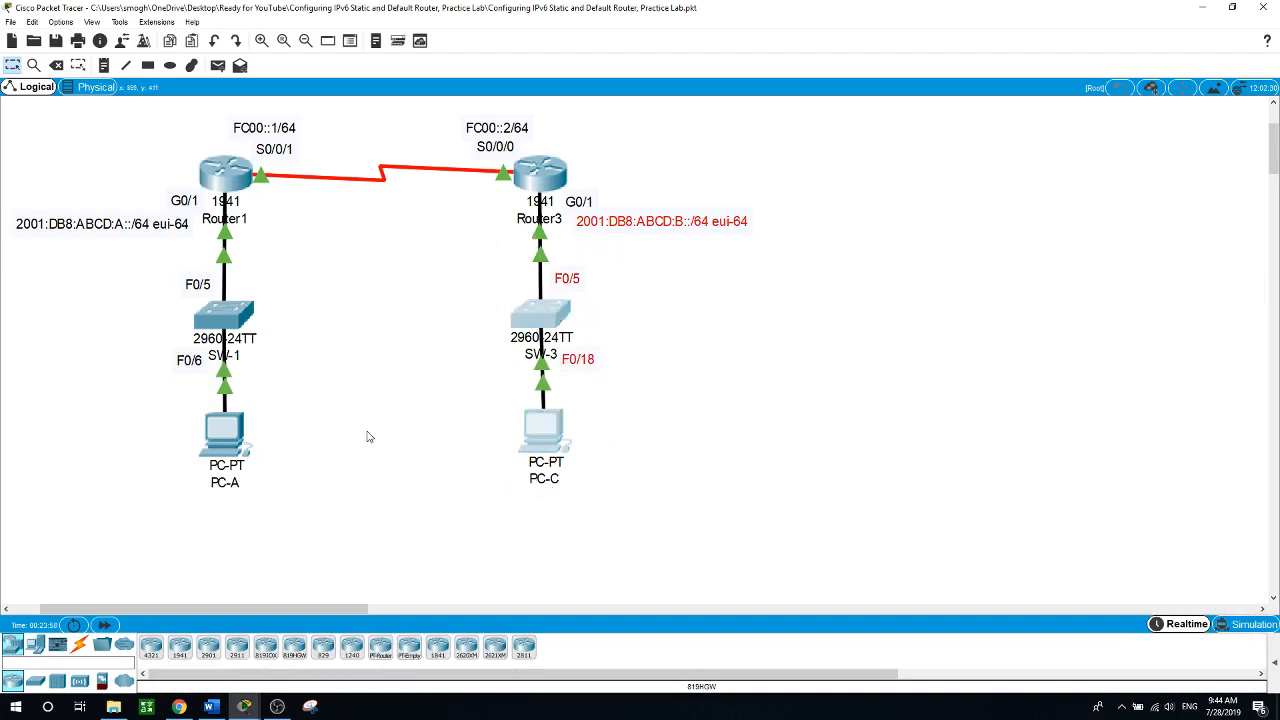
left_click(368, 437)
left_click_drag(158, 410, 286, 523)
left_click_drag(481, 401, 650, 515)
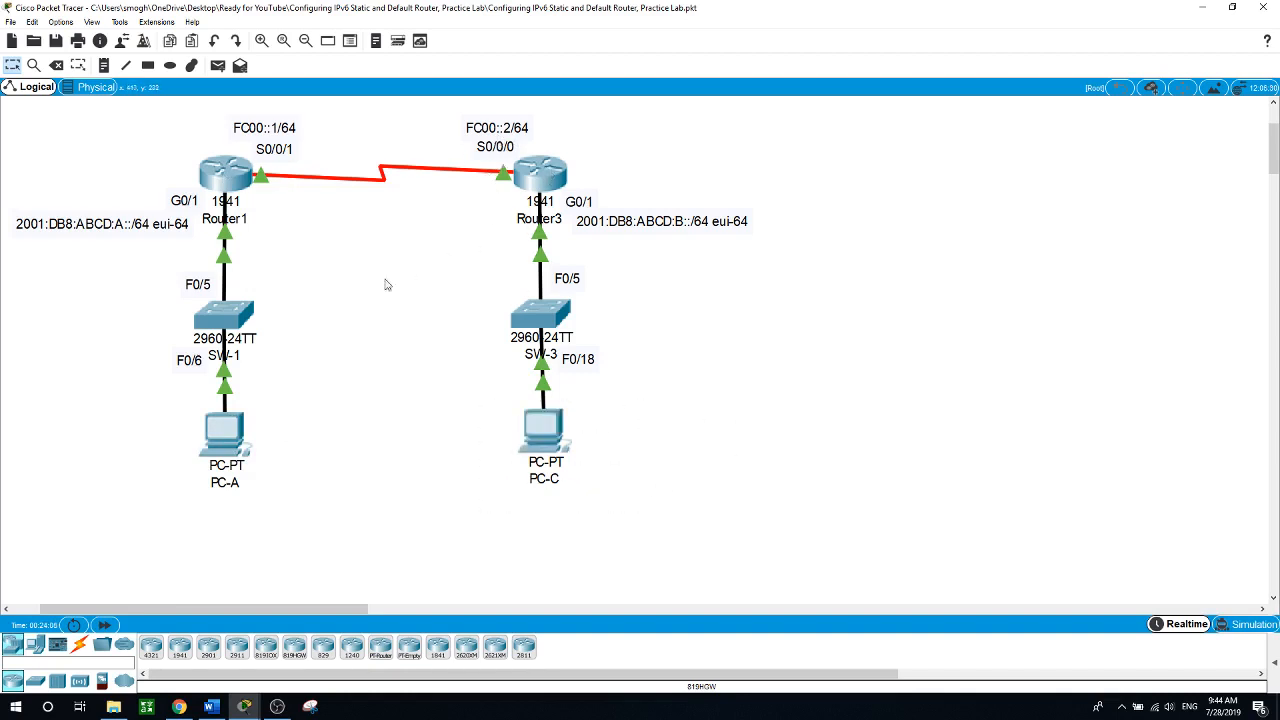
left_click_drag(178, 273, 331, 537)
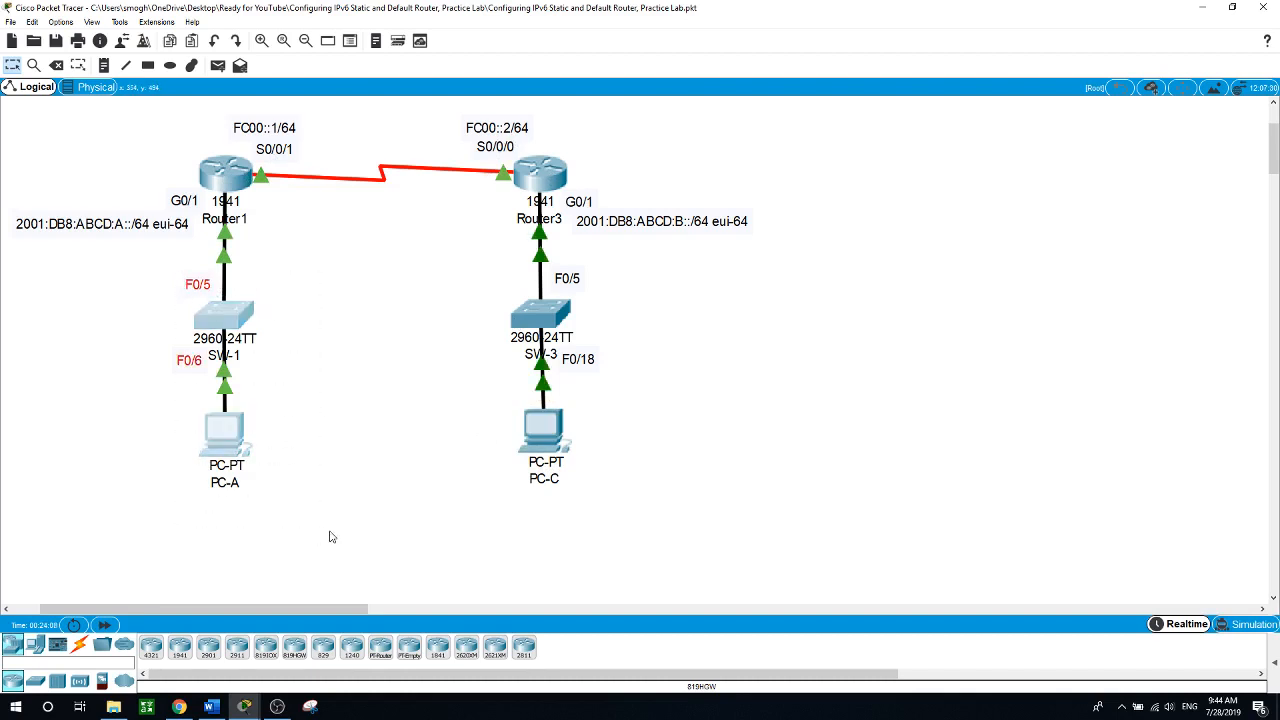
left_click(385, 493)
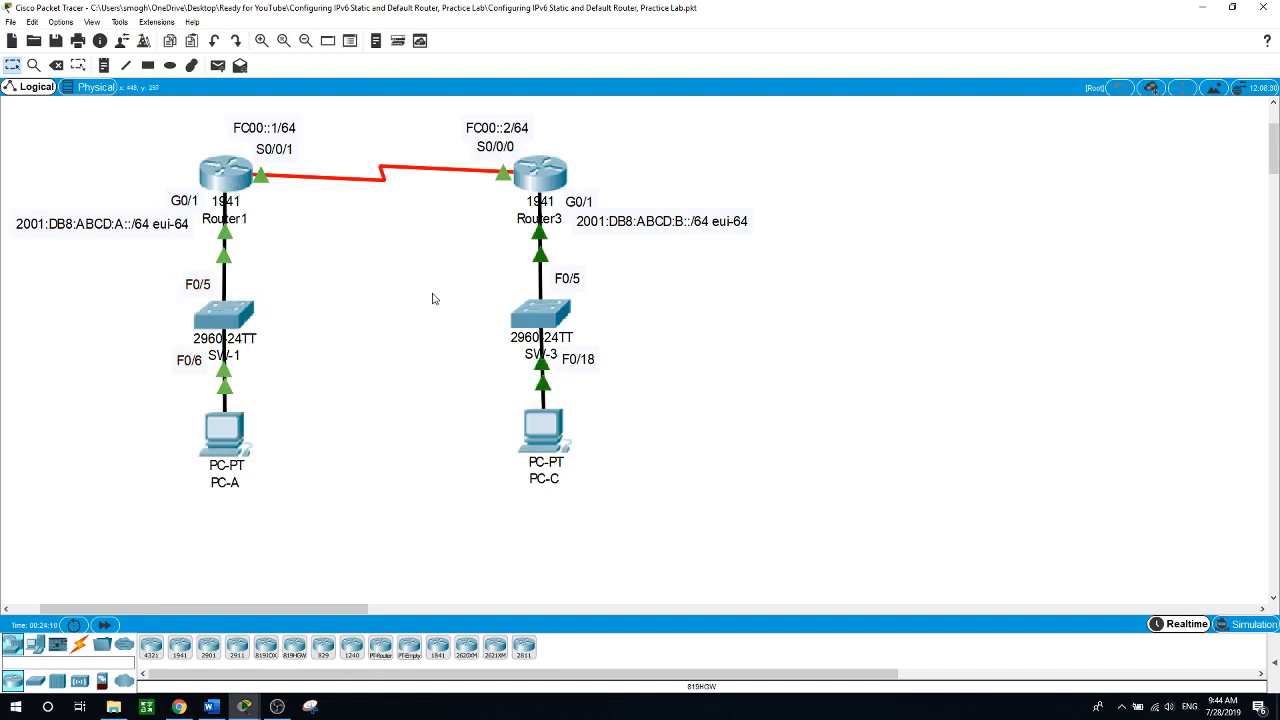
left_click_drag(434, 288, 709, 566)
left_click_drag(446, 264, 690, 508)
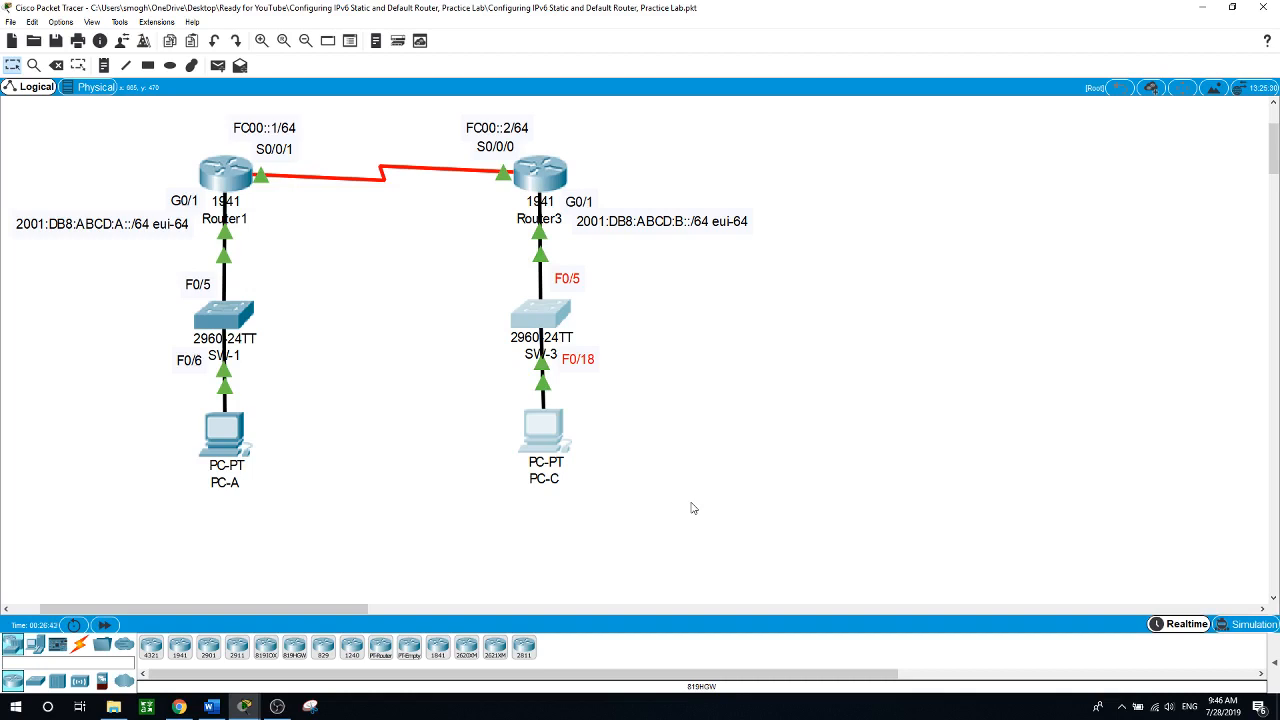
left_click(689, 361)
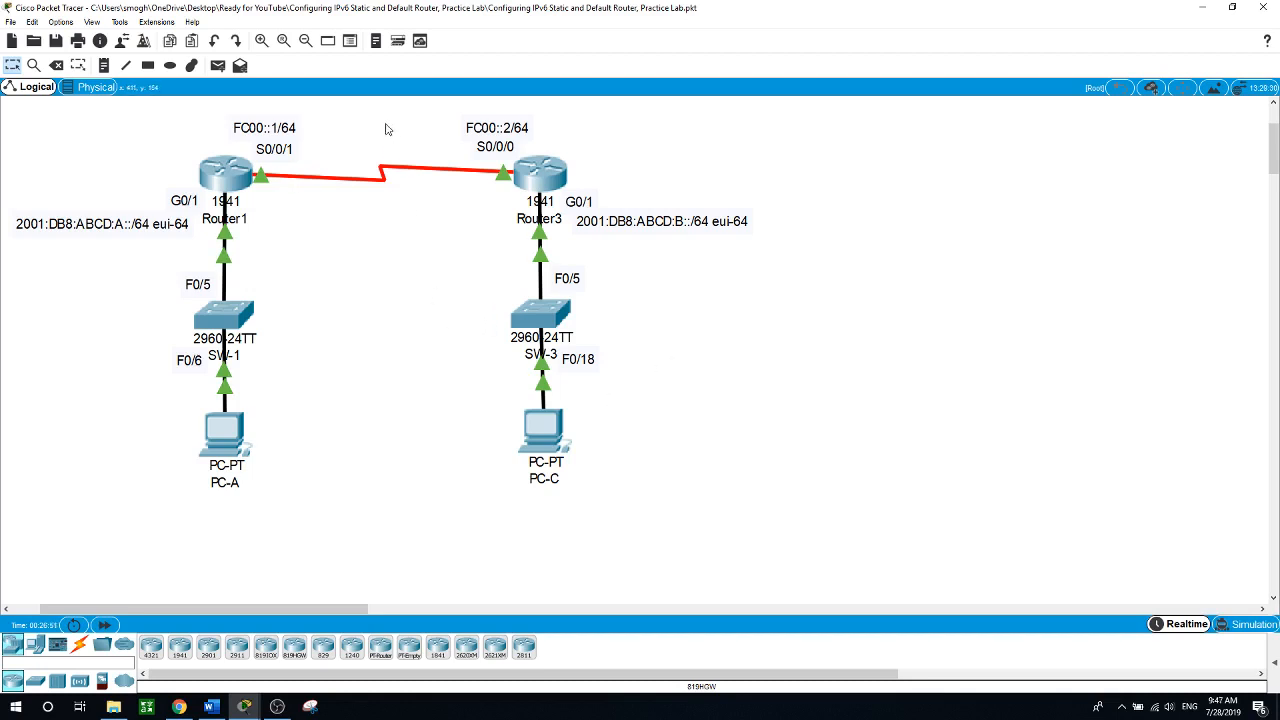
Step: Enter global configuration mode on Router1 with conf t
left_click(230, 182)
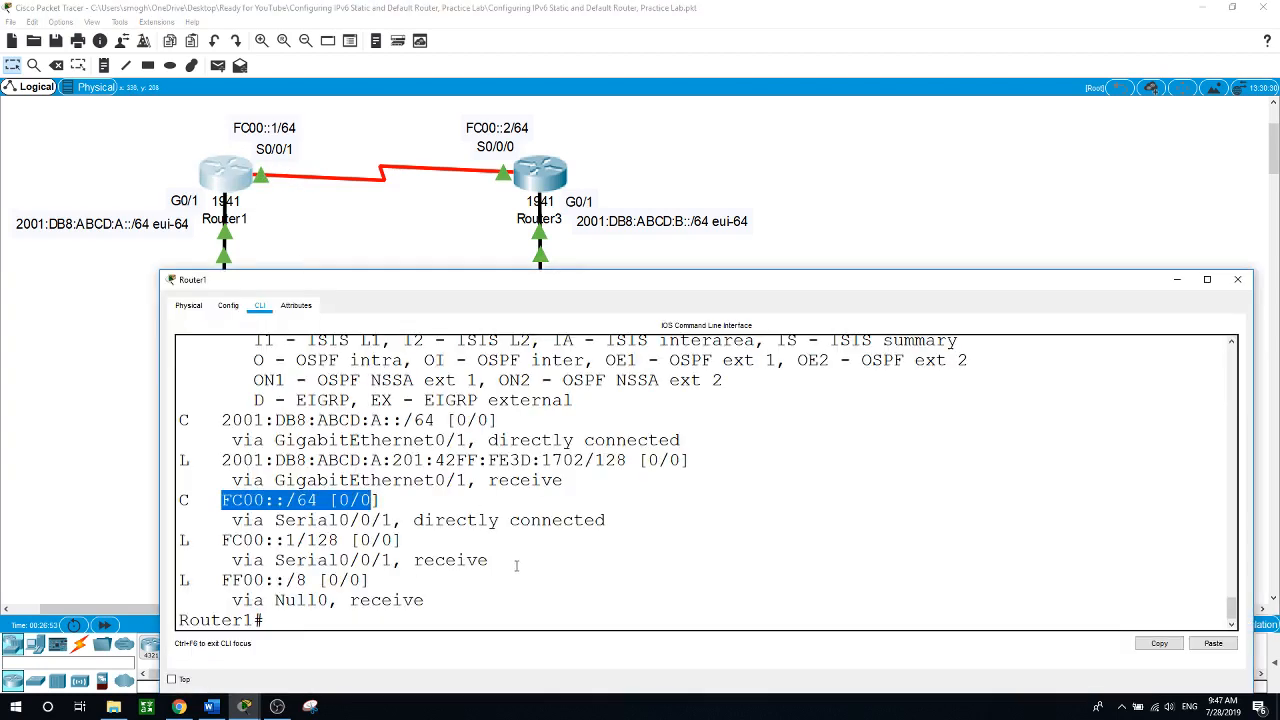
left_click(555, 606)
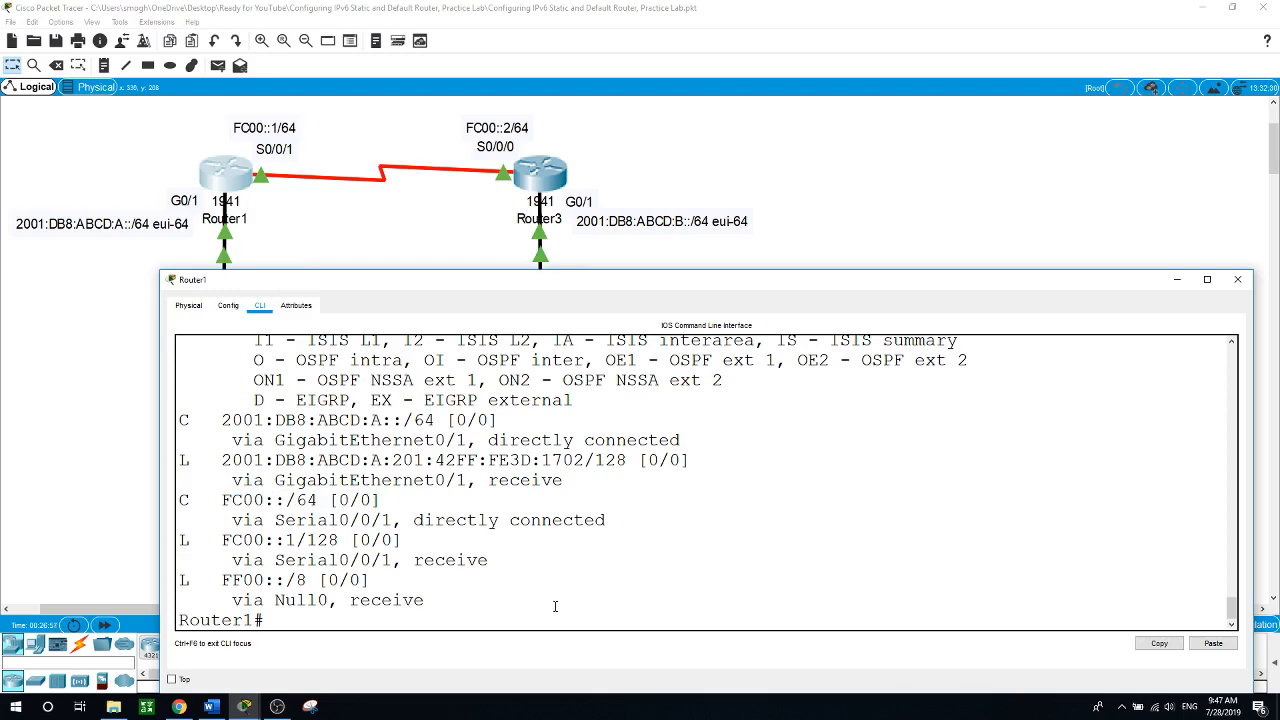
type("conf t")
key("Return")
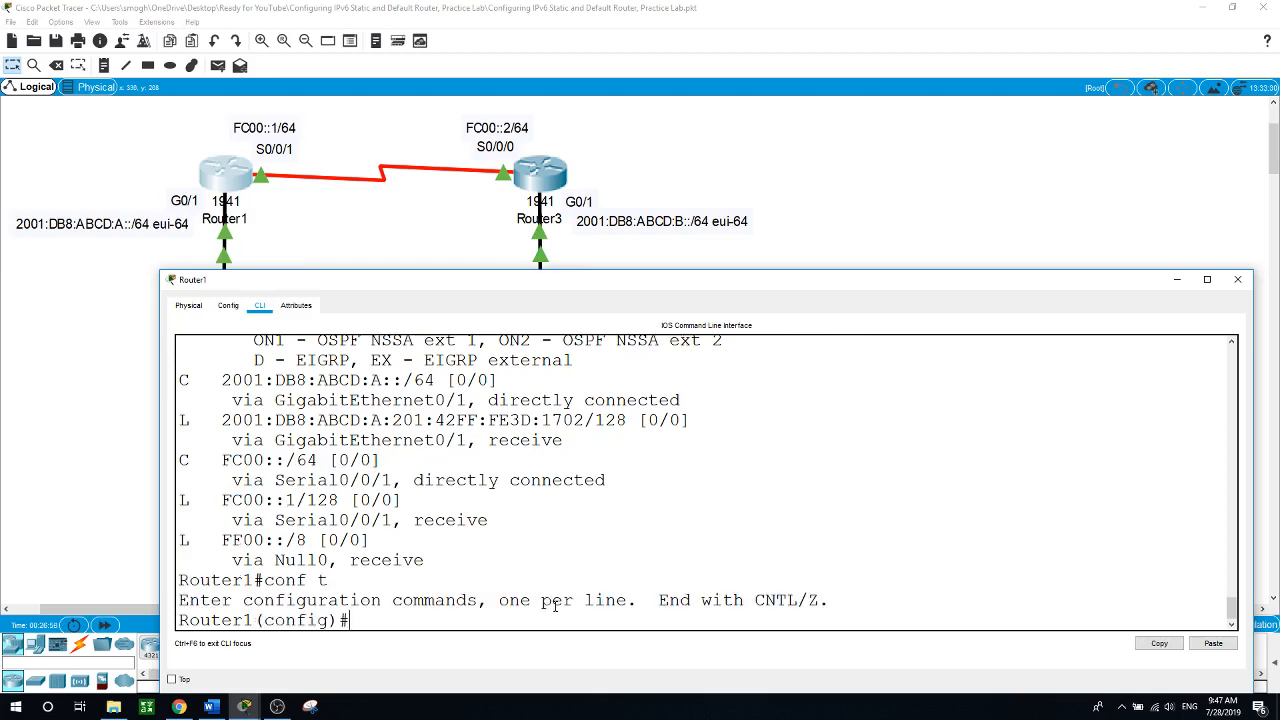
Step: Add a static IPv6 route on Router1 to 2001:DB8:ABCD:B::/64 using exit interface s0/0/1
type("ipv6 route ")
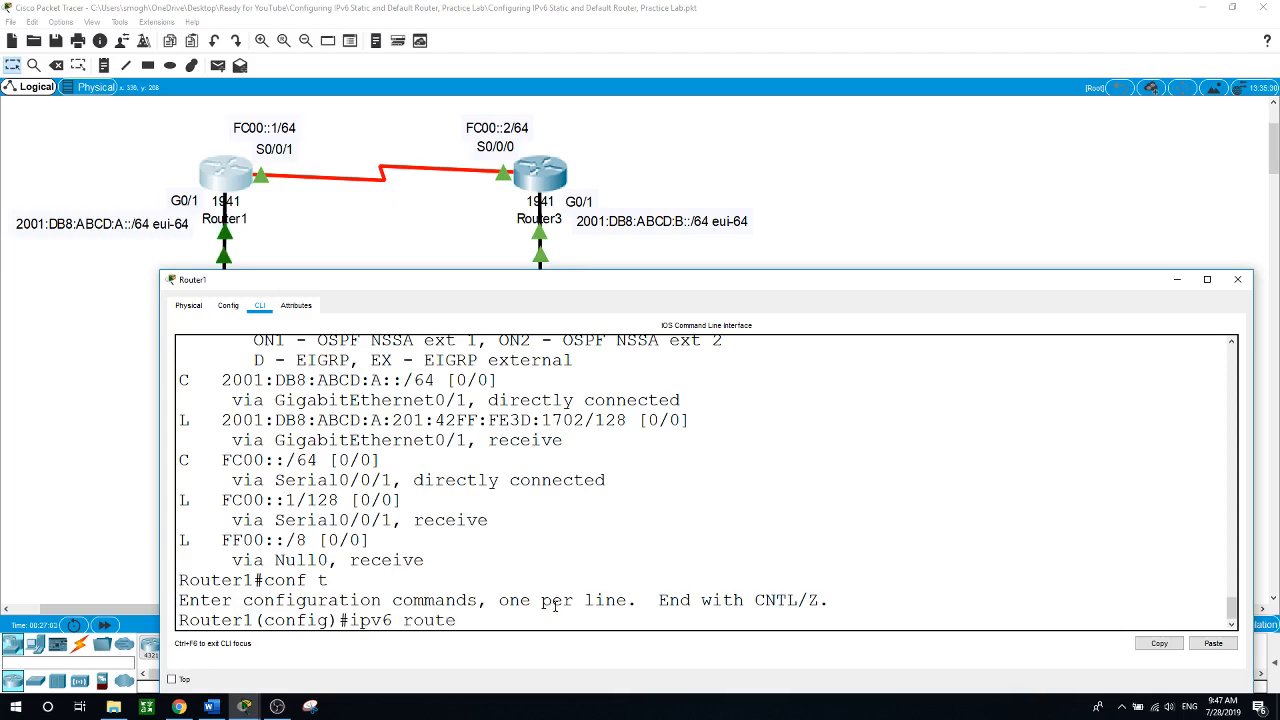
type("2001:DB8:ABCD:B")
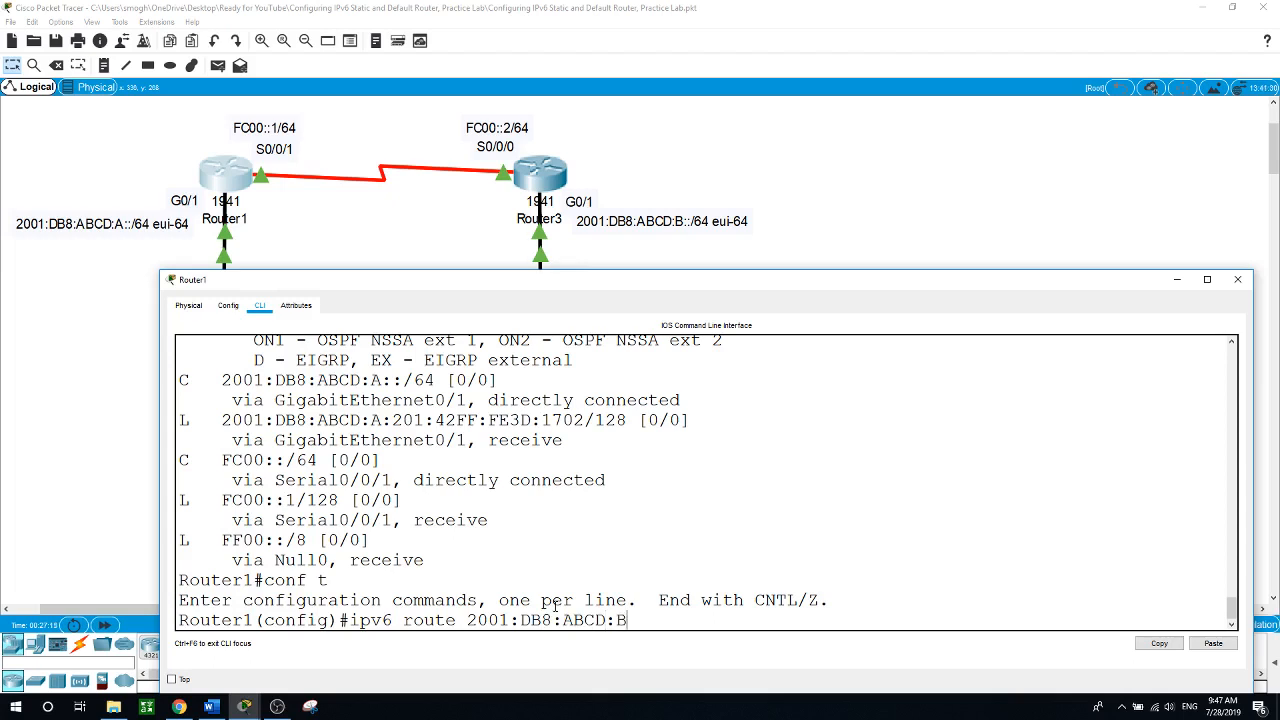
type("::/64")
key("Return")
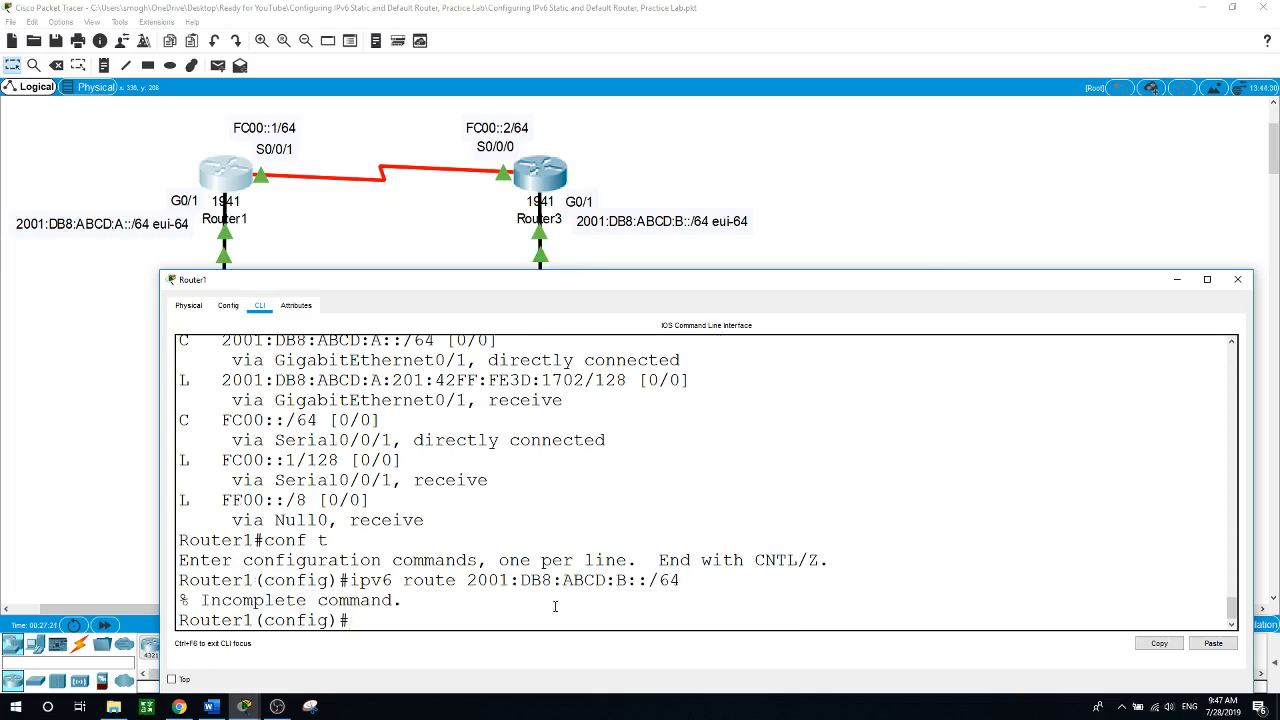
key("Up")
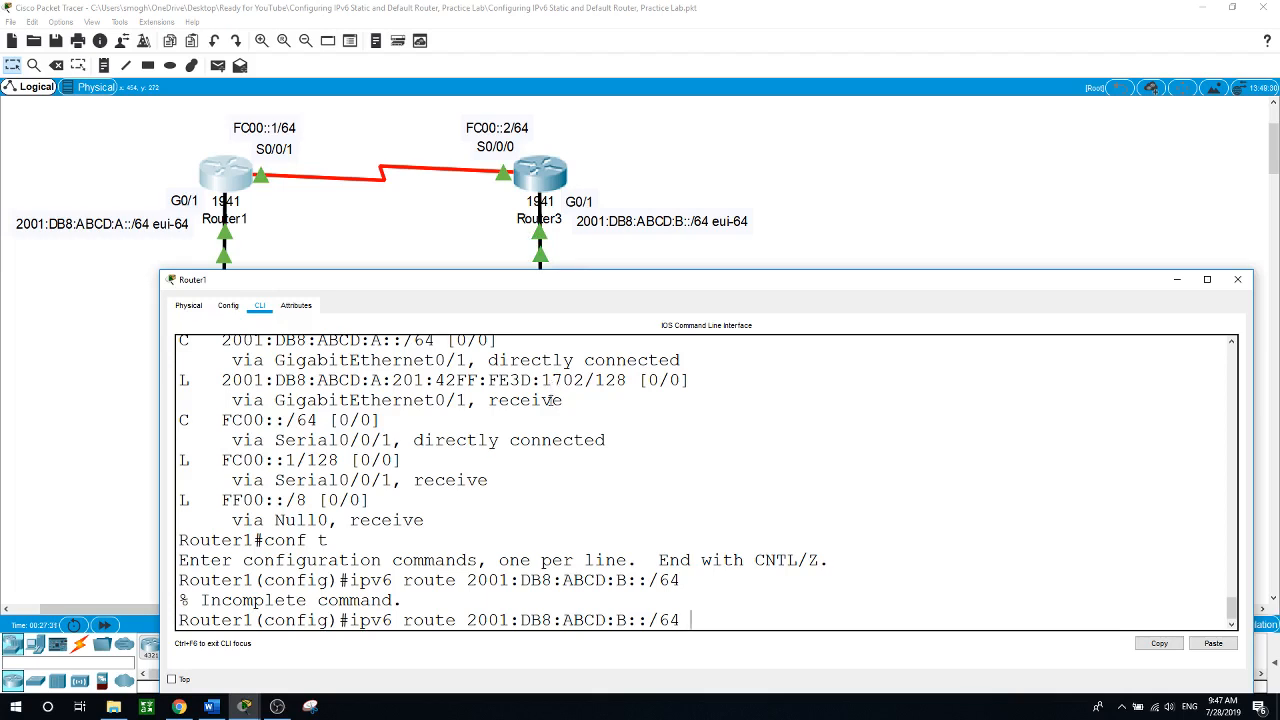
type("s0/0/1")
key("Return")
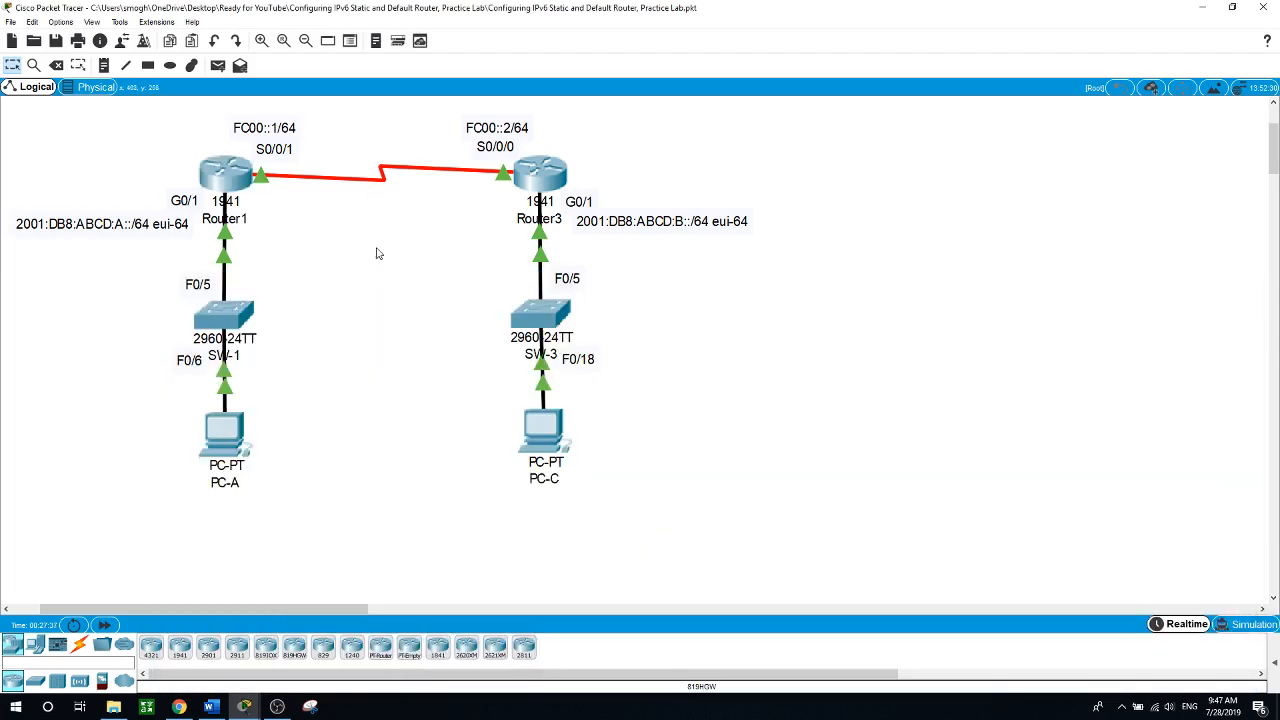
Step: Examine Router3's LAN on the topology and Router1's S0/0/1 exit interface leading towards it
left_click(378, 252)
left_click_drag(452, 240, 689, 490)
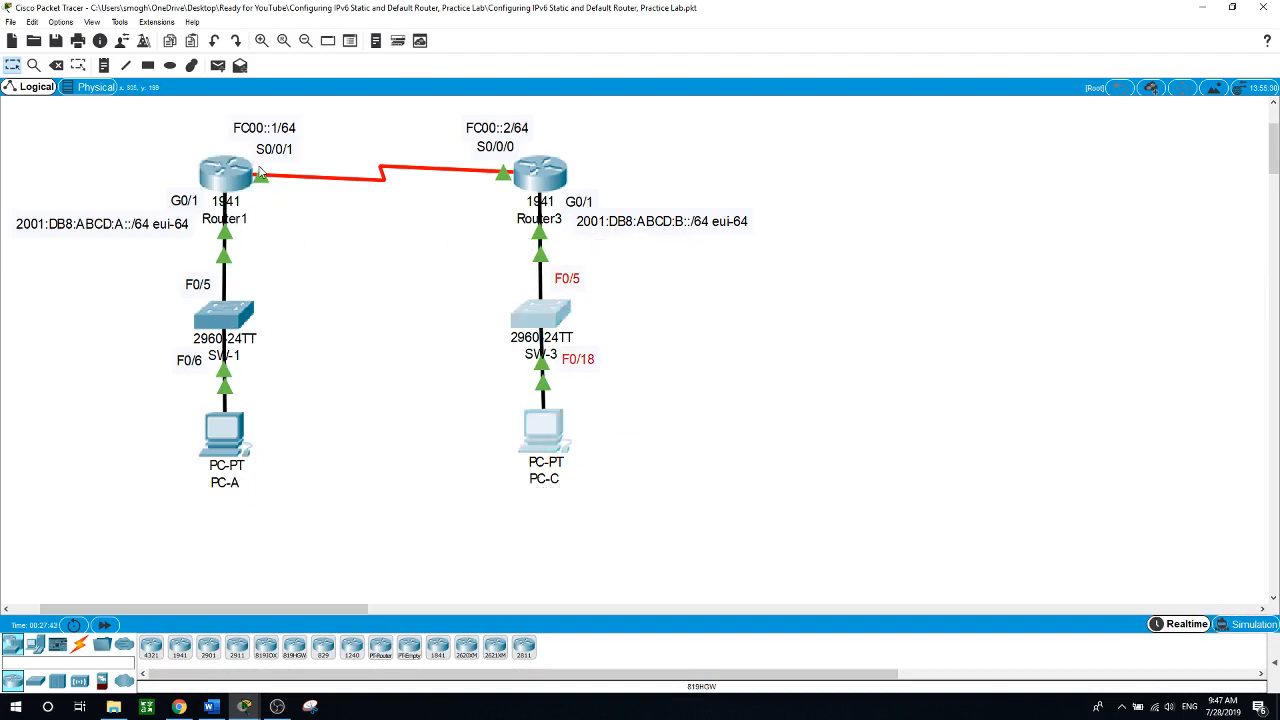
left_click(348, 295)
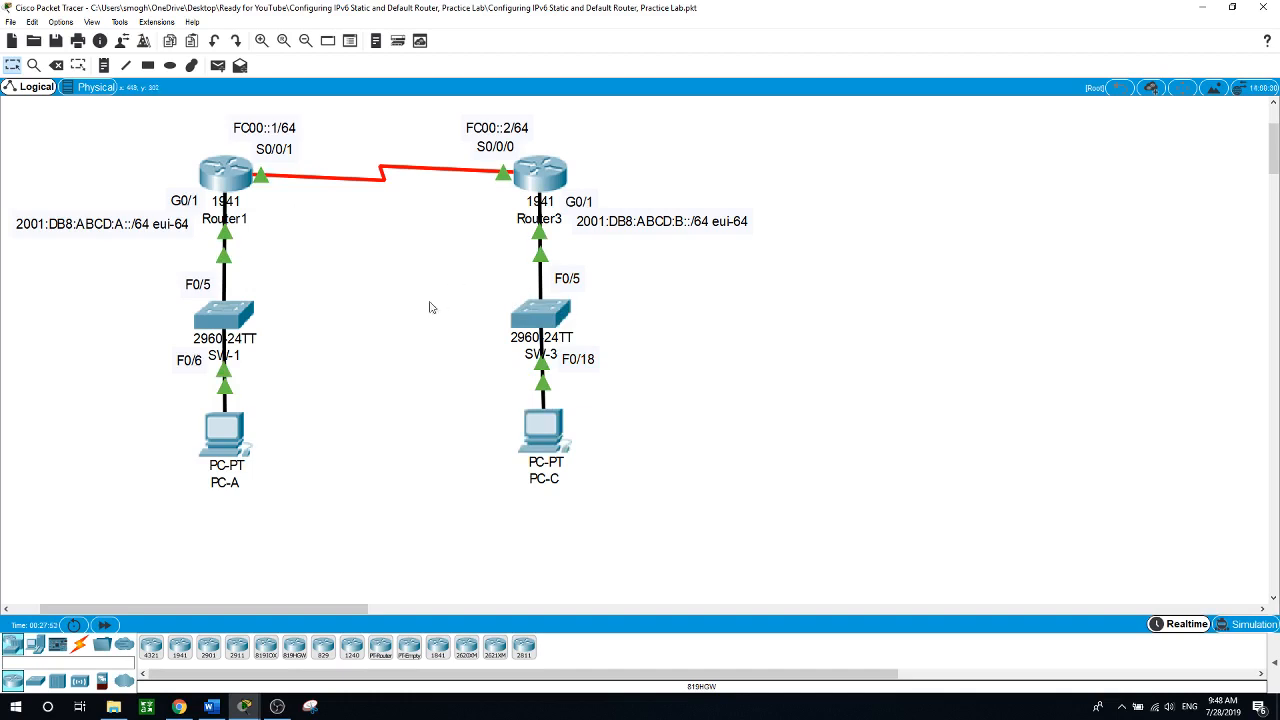
Step: Run do show ipv6 route on Router1 and check the static route for 2001:DB8:ABCD:B::/64 via Serial0/0/1
left_click(226, 188)
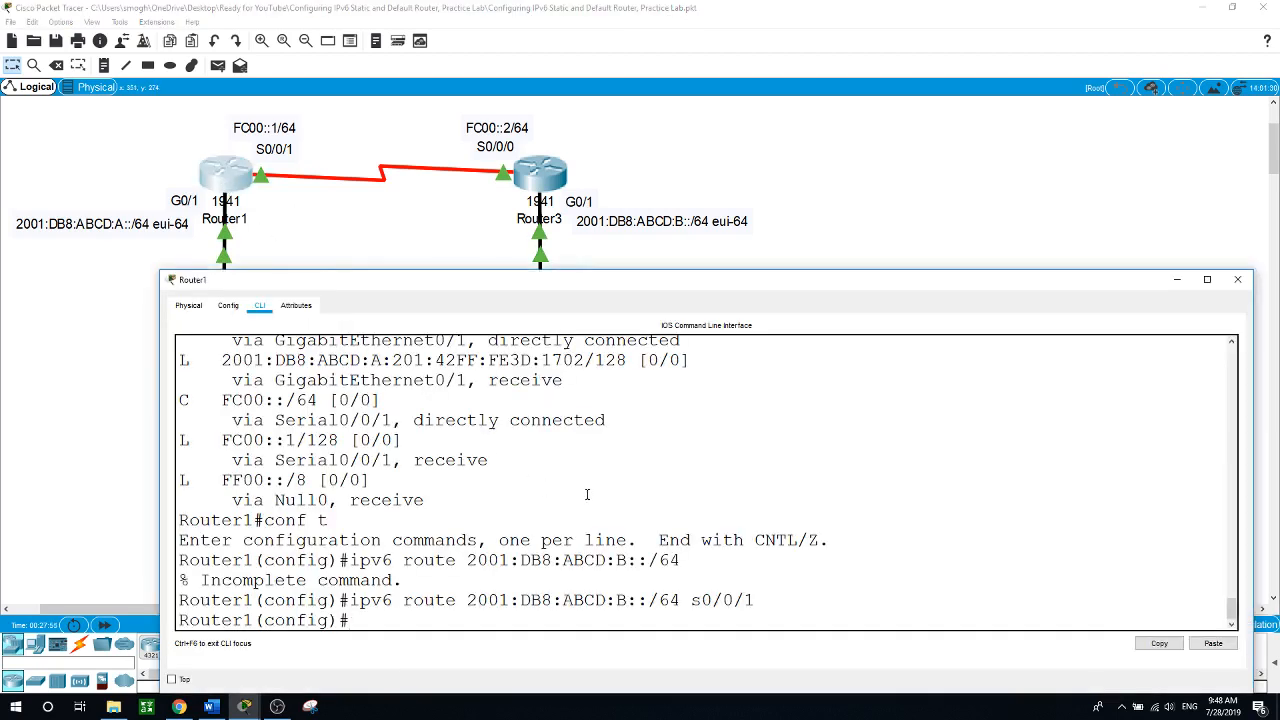
type("do show ipv6 route")
key("Return")
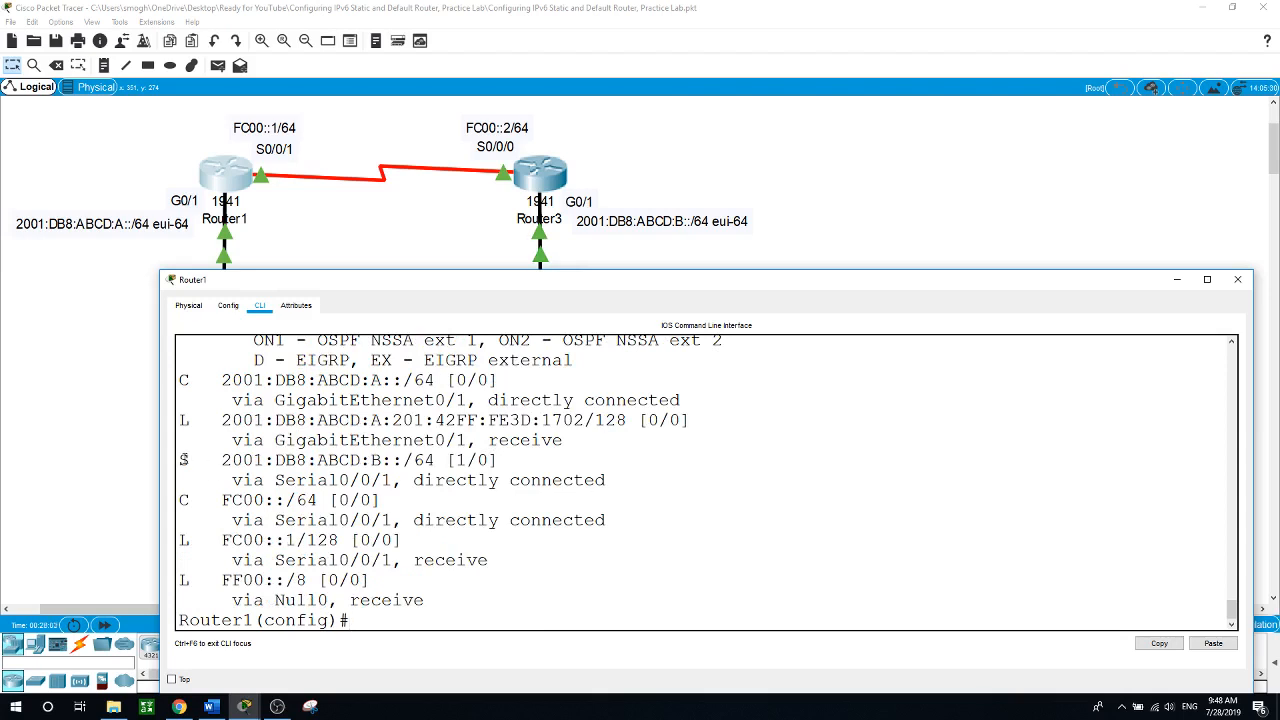
left_click_drag(181, 460, 402, 460)
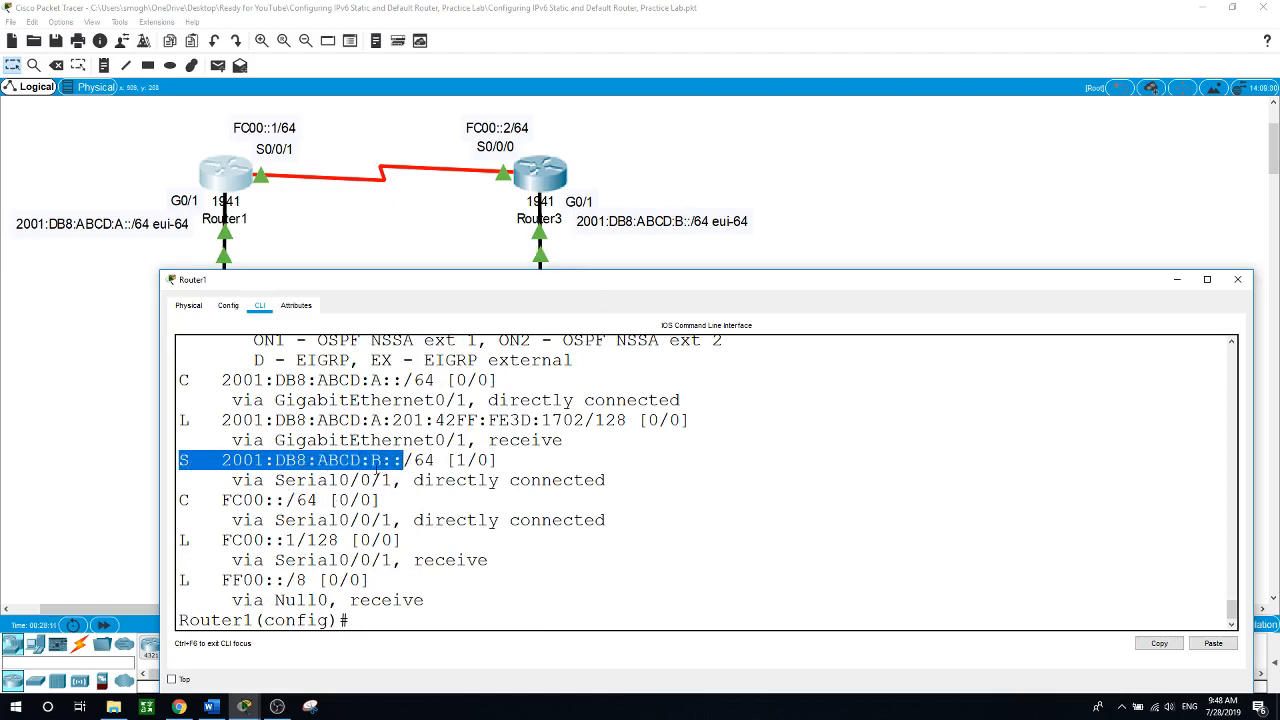
left_click_drag(412, 480, 606, 480)
left_click_drag(232, 480, 384, 480)
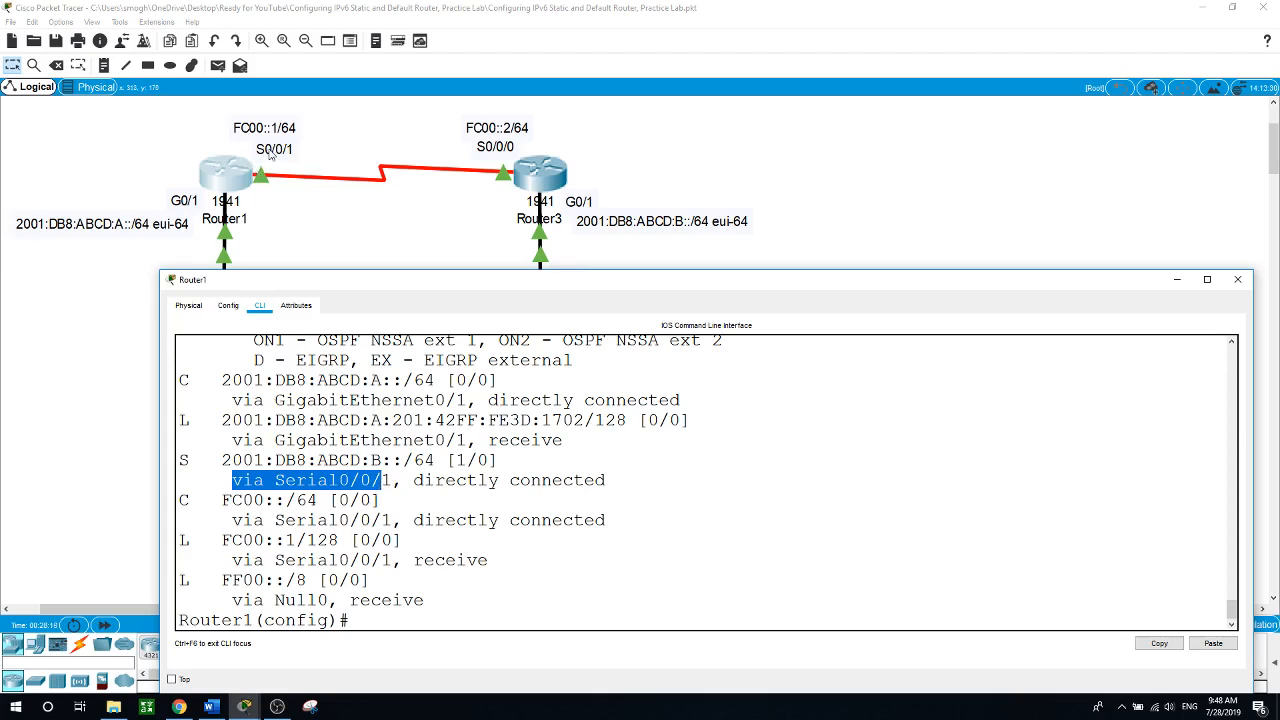
left_click(91, 398)
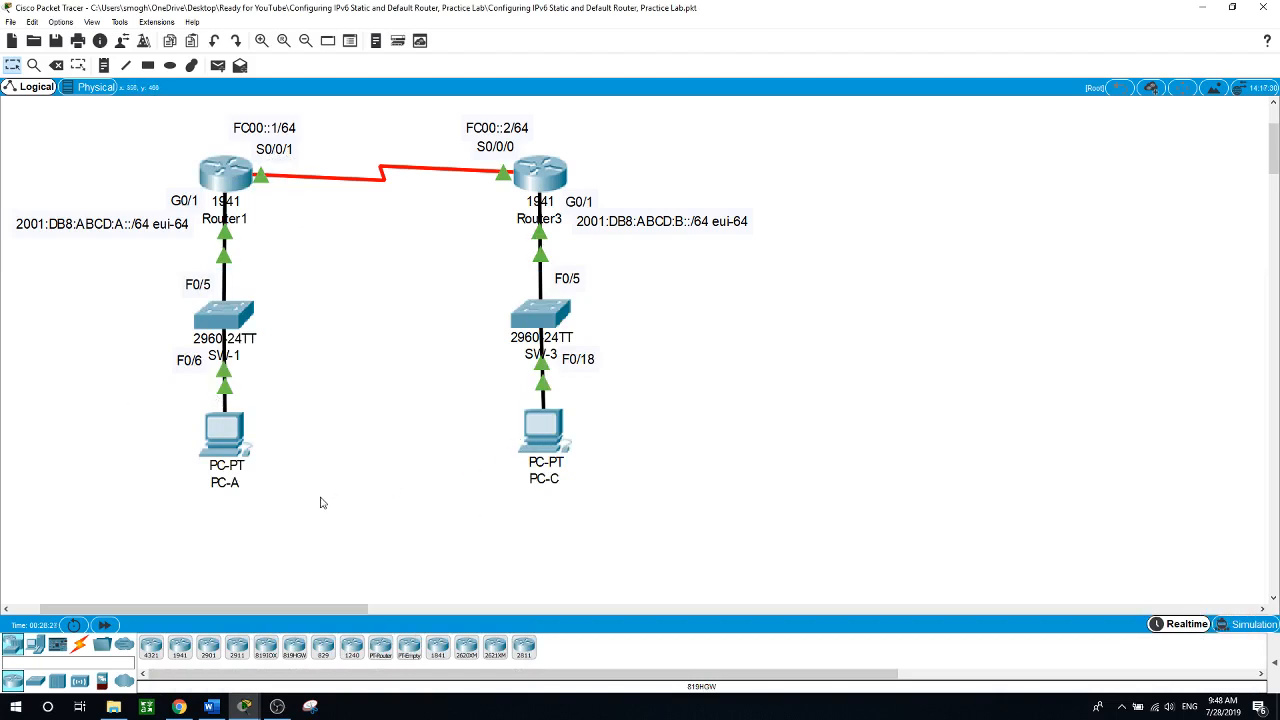
left_click(229, 448)
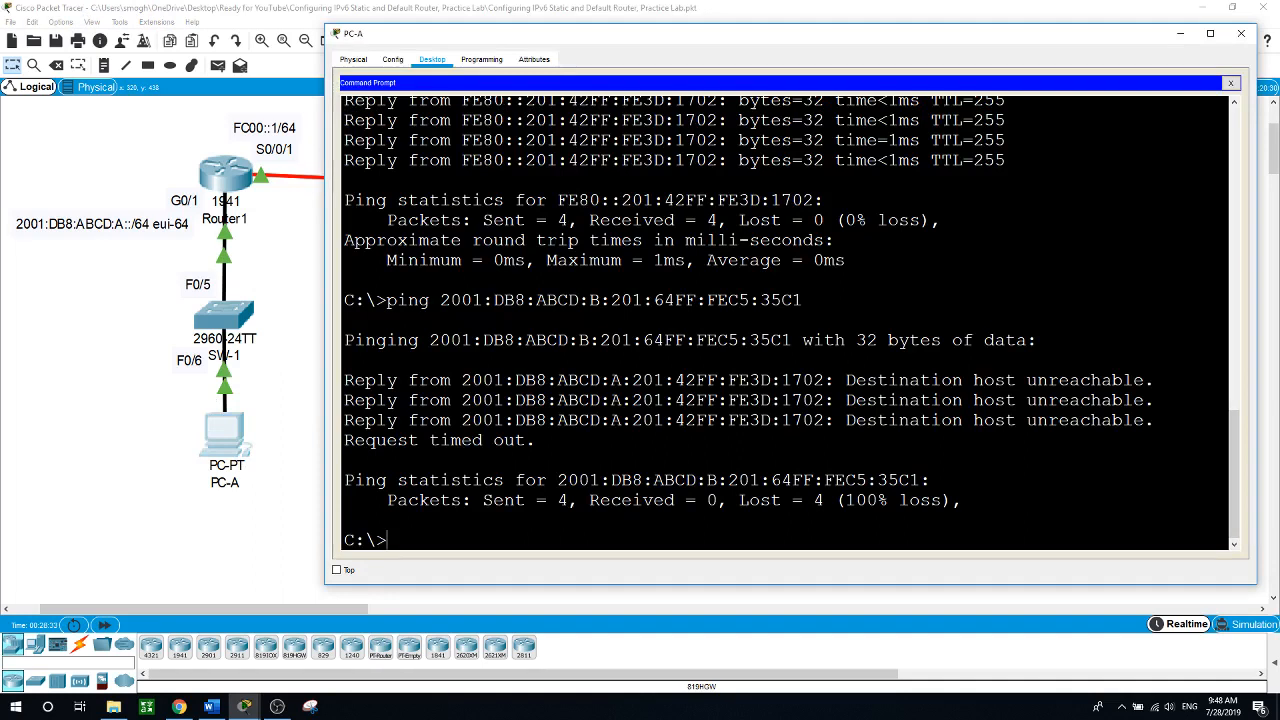
key("Up")
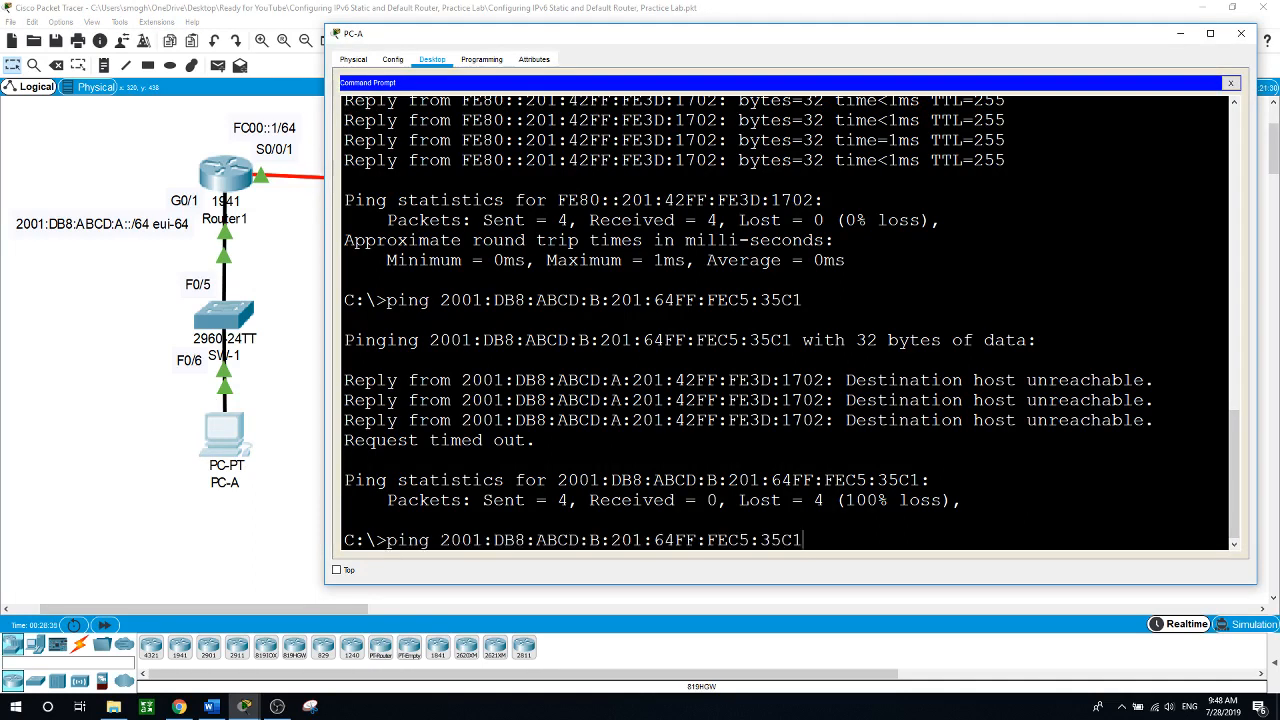
key("BackSpace")
key("BackSpace")
key("BackSpace")
key("BackSpace")
key("BackSpace")
key("BackSpace")
key("BackSpace")
key("BackSpace")
key("BackSpace")
key("BackSpace")
key("BackSpace")
key("BackSpace")
key("BackSpace")
key("BackSpace")
key("BackSpace")
key("BackSpace")
key("BackSpace")
key("BackSpace")
key("BackSpace")
key("BackSpace")
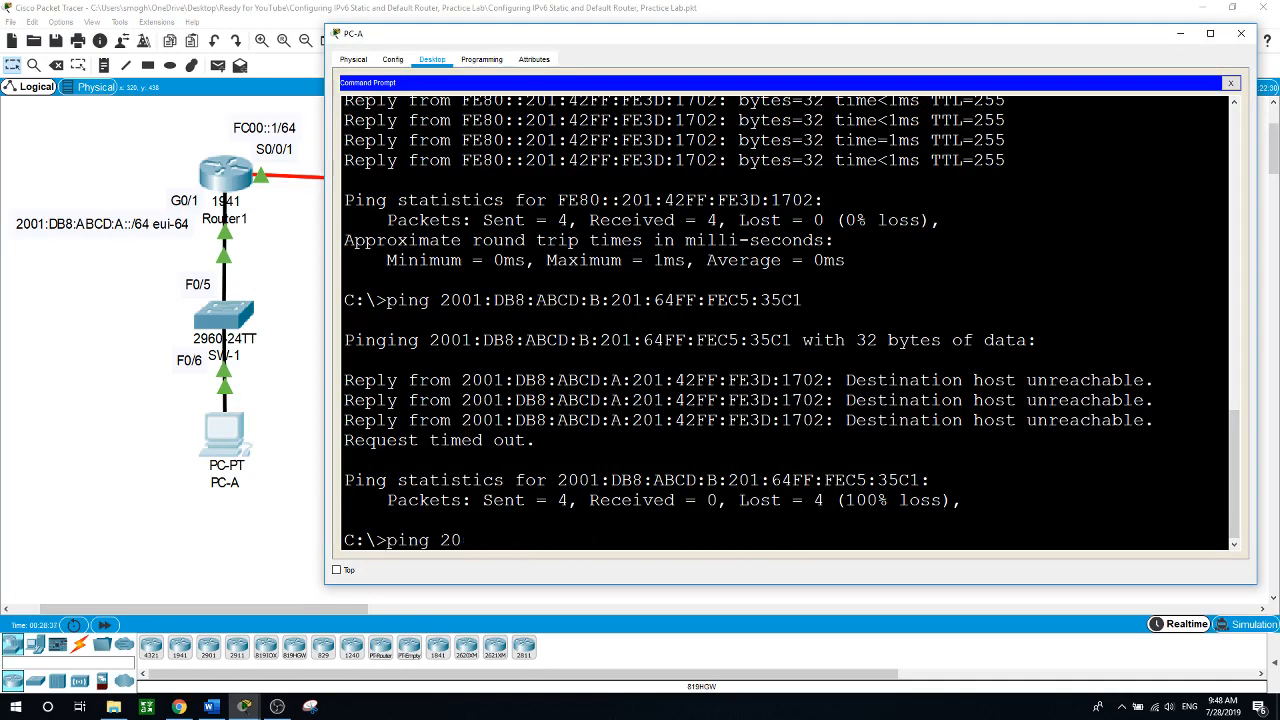
left_click(273, 556)
Step: Copy PC-C's global IPv6 address without the prefix length from its ipv6config output and return to PC-A's command prompt
left_click(555, 432)
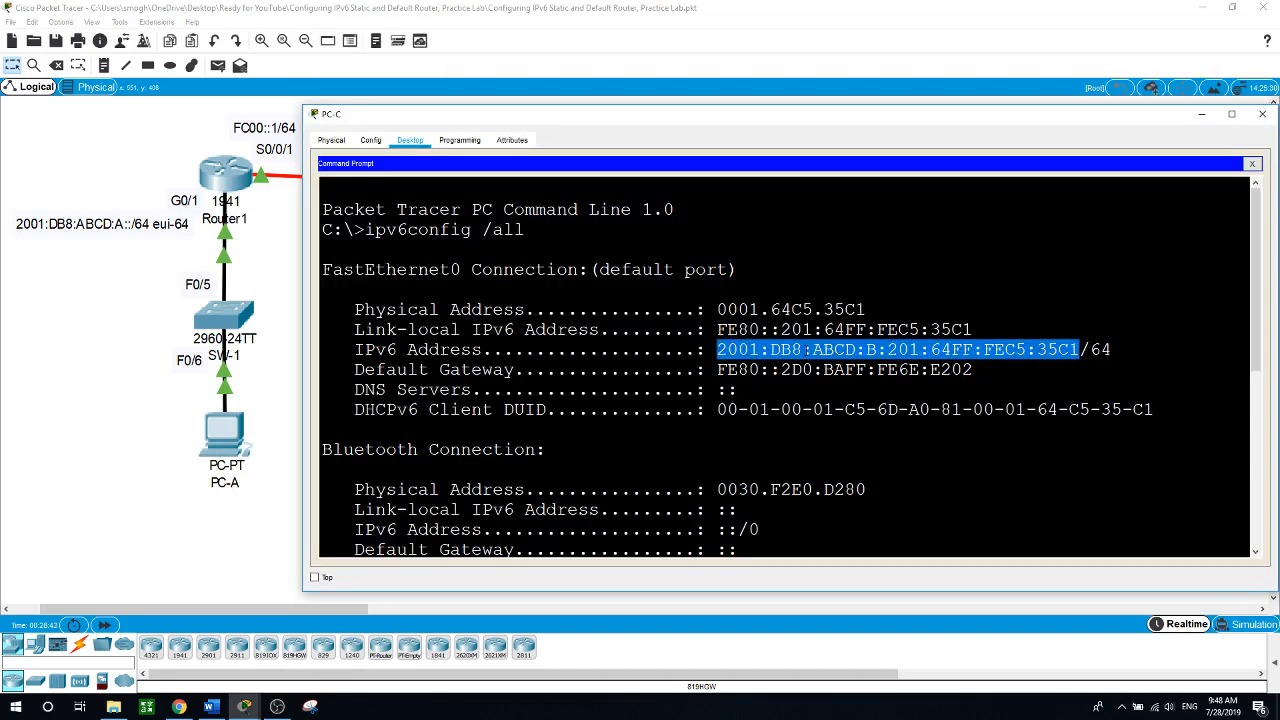
right_click(808, 352)
left_click(828, 362)
left_click(229, 560)
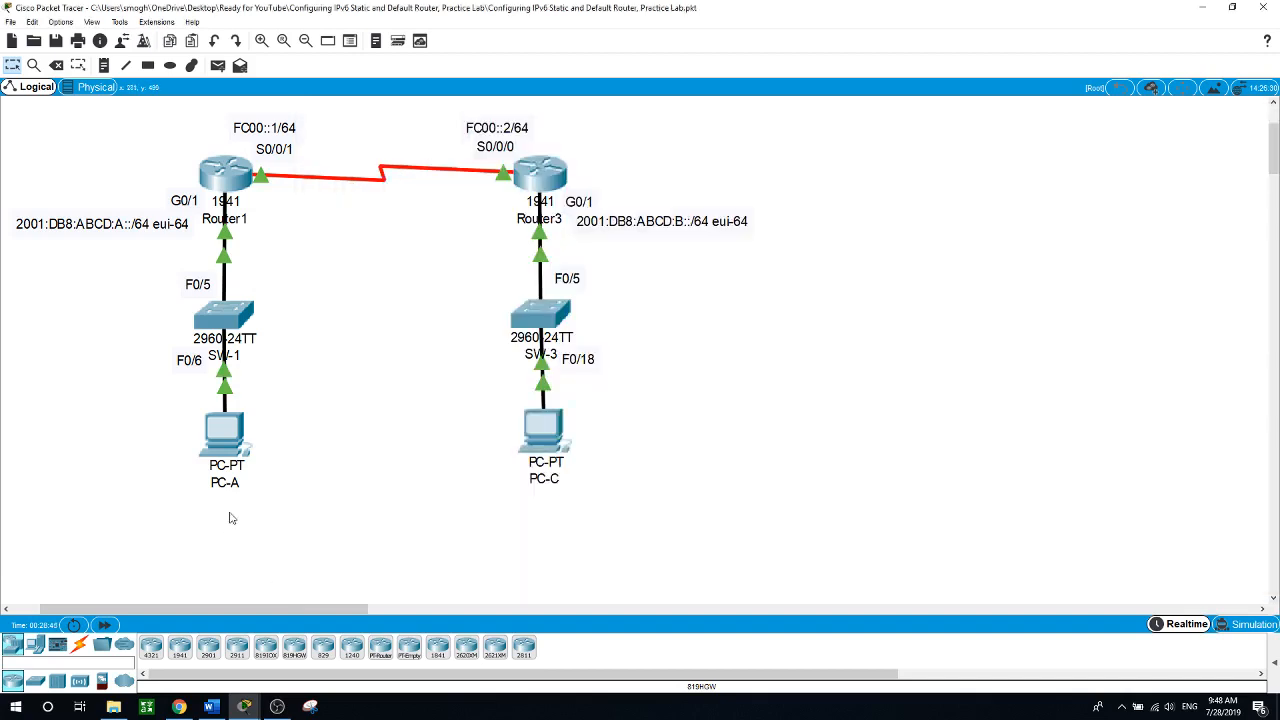
left_click(225, 445)
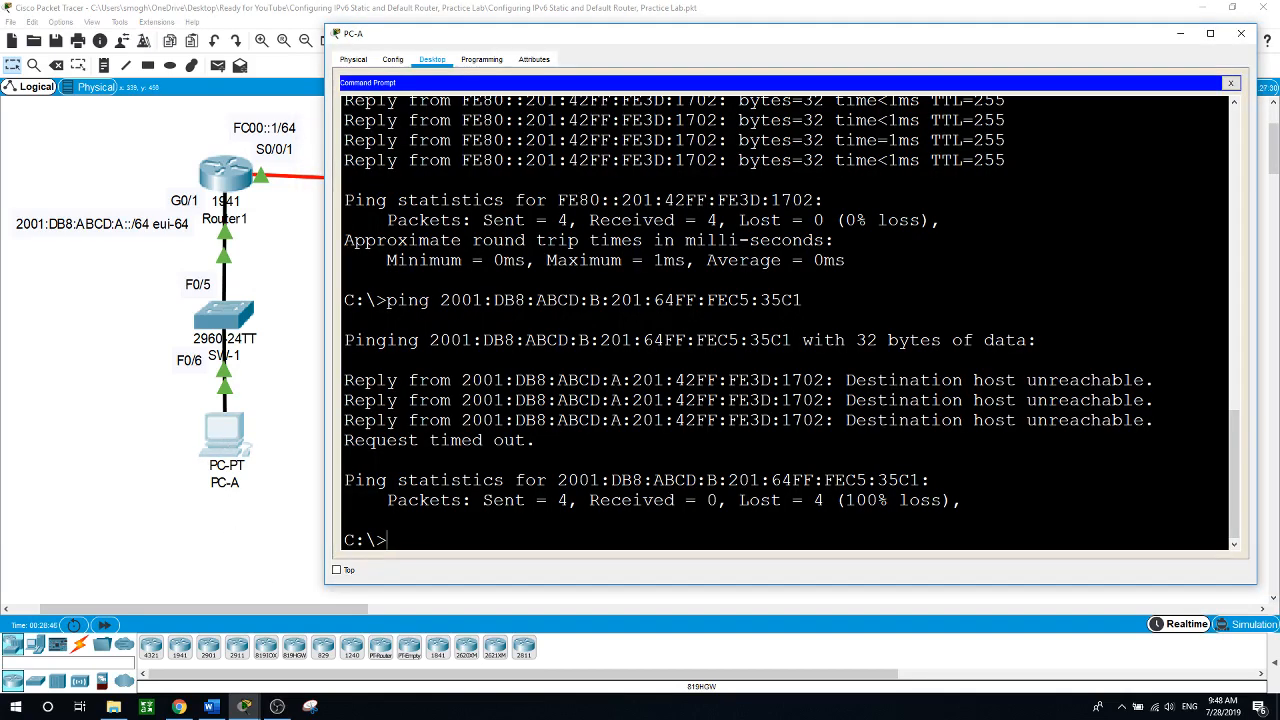
Step: Ping PC-C's copied address 2001:DB8:ABCD:B:201:64FF:FEC5:35C1 from PC-A's command prompt
type("ping")
right_click(499, 542)
left_click(530, 563)
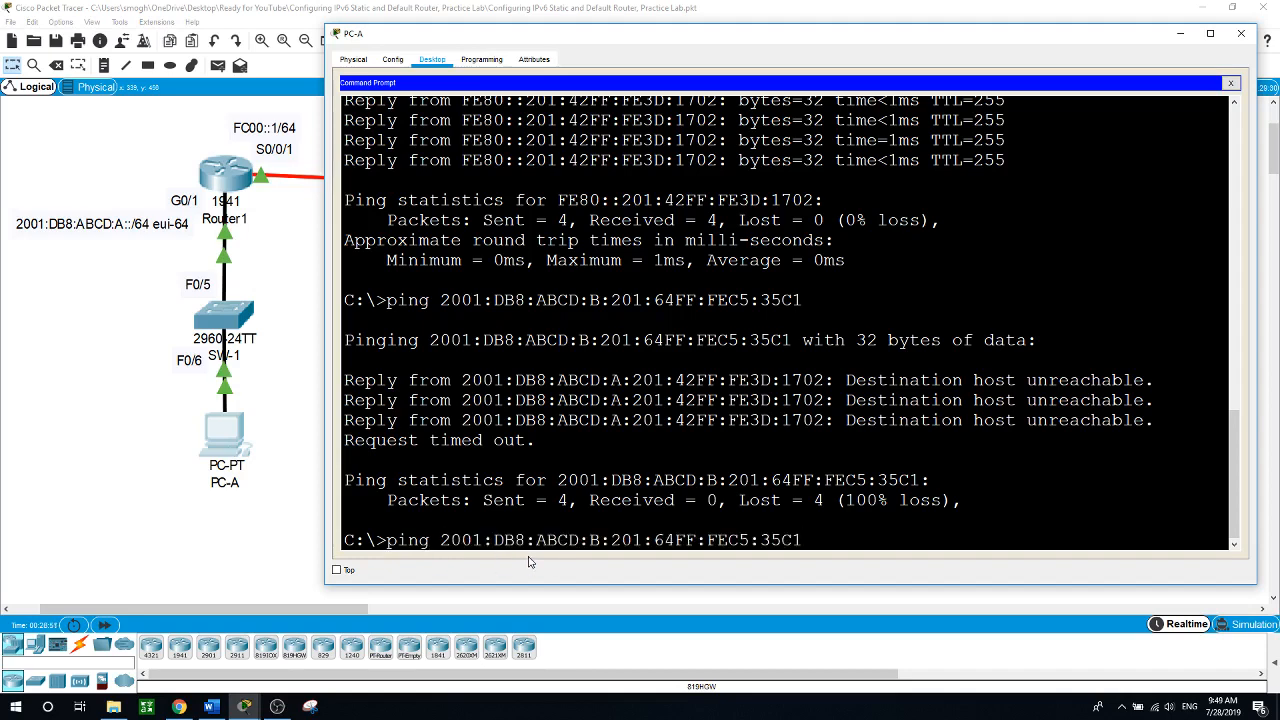
key("Return")
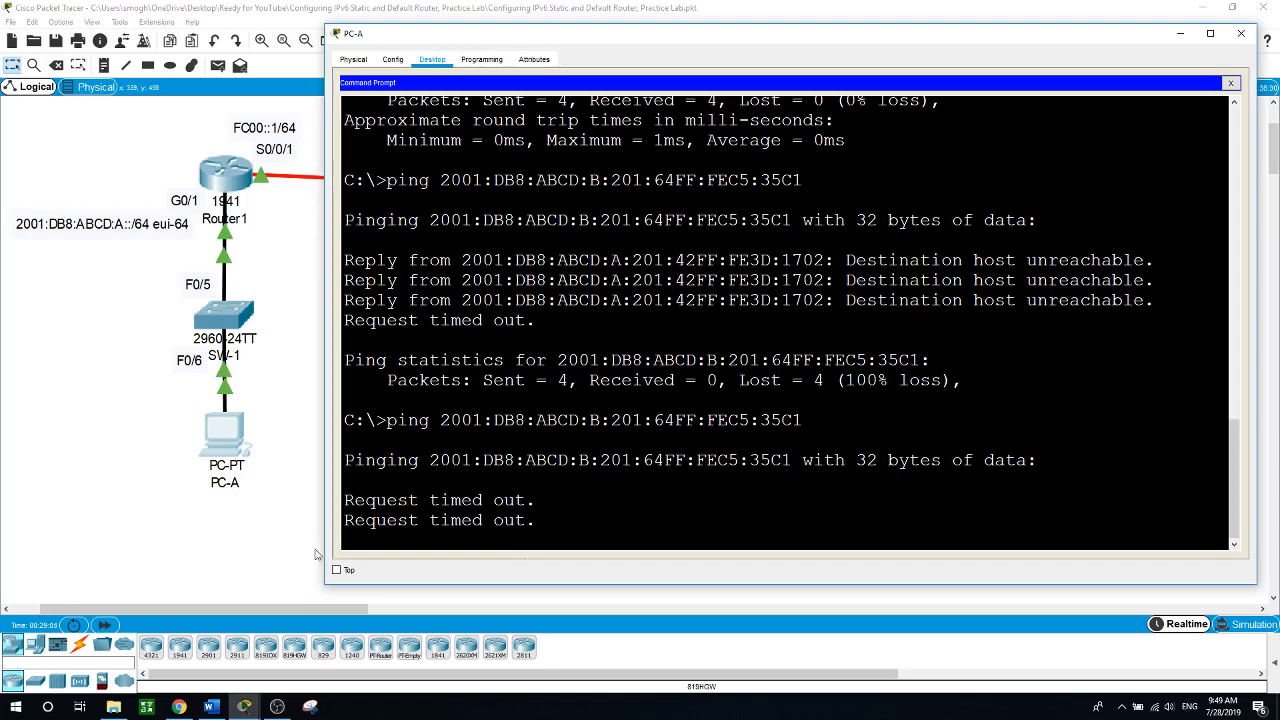
left_click(280, 530)
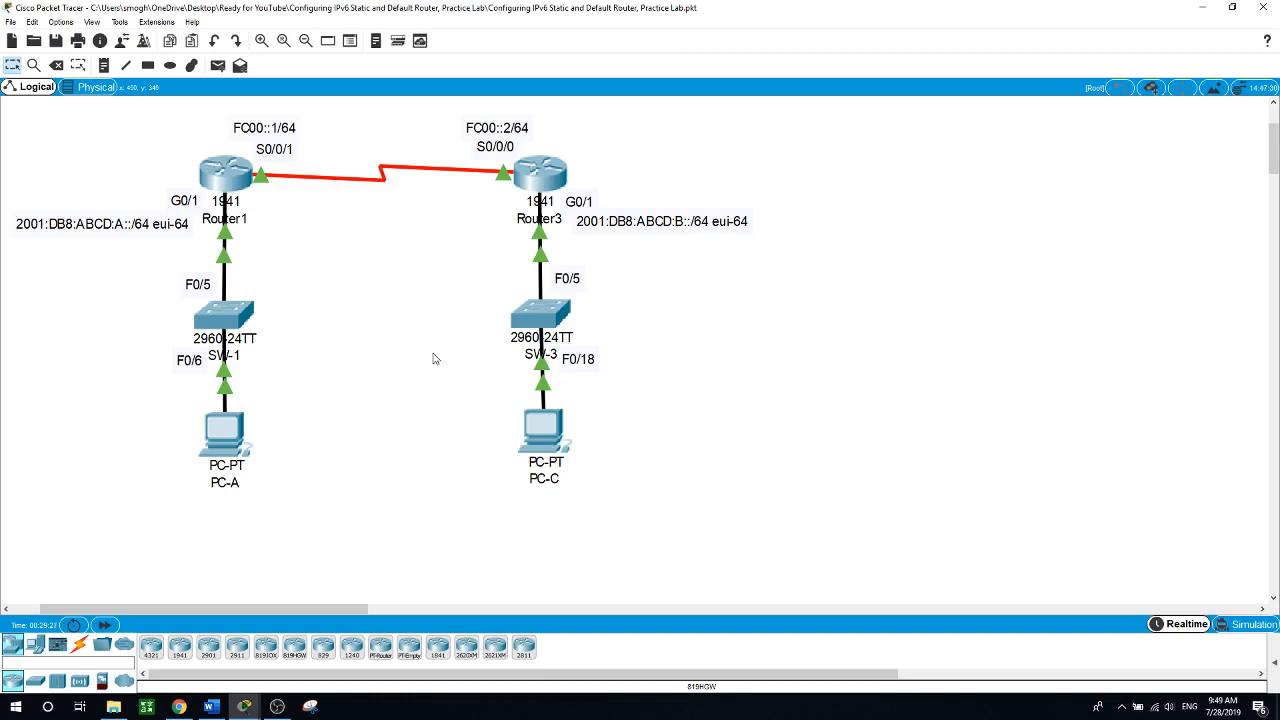
Step: Open Router3's command line from the topology and enter global configuration mode
left_click_drag(110, 247, 365, 522)
left_click_drag(144, 257, 351, 521)
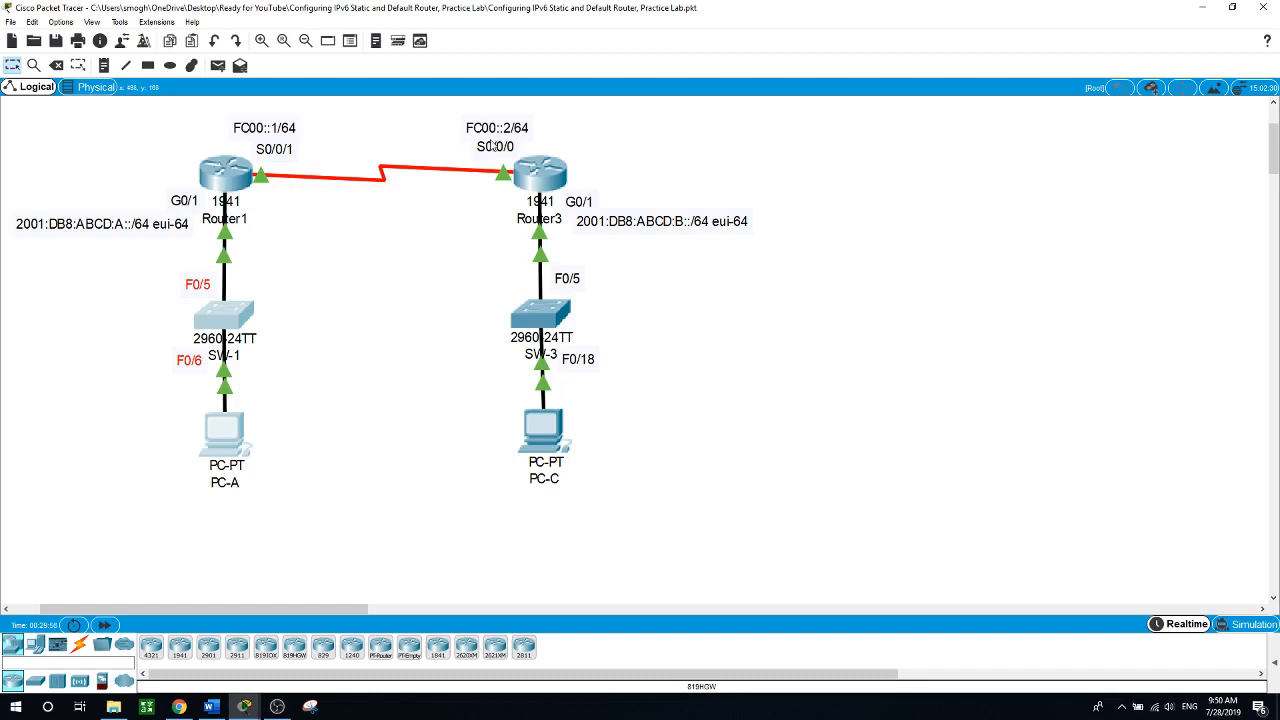
left_click(540, 176)
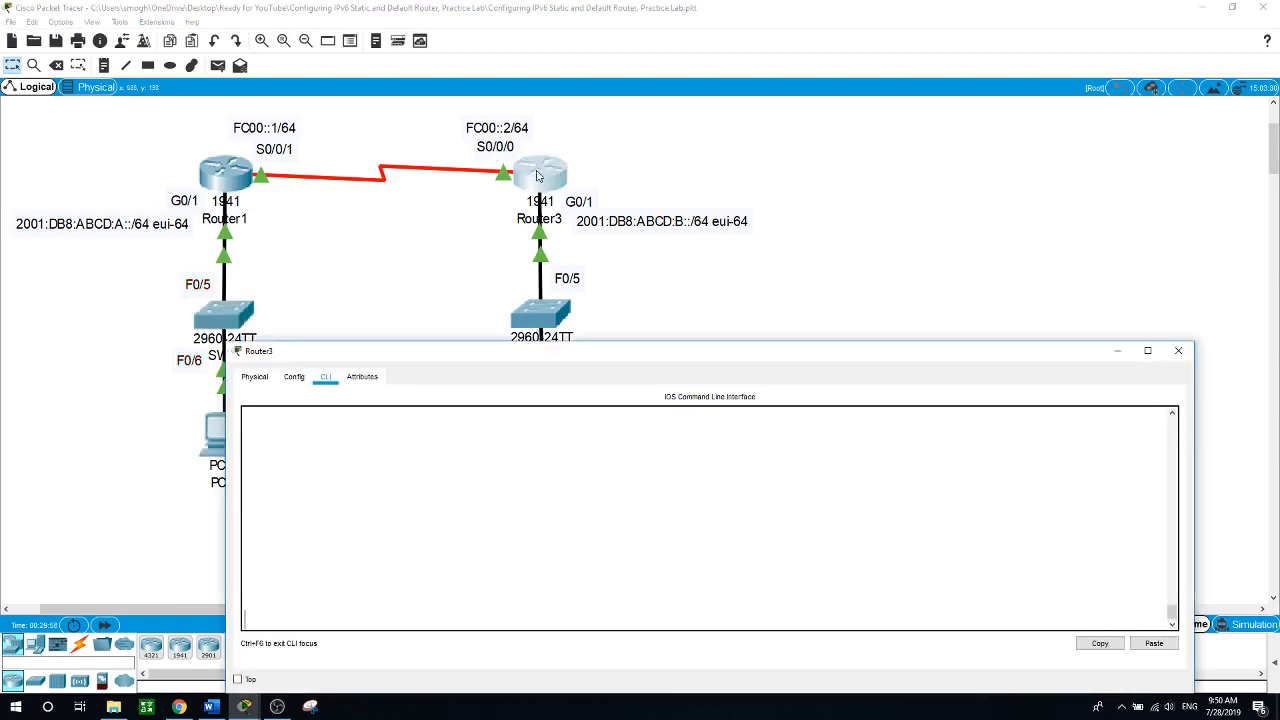
key("Return")
type("en")
key("Return")
type("c")
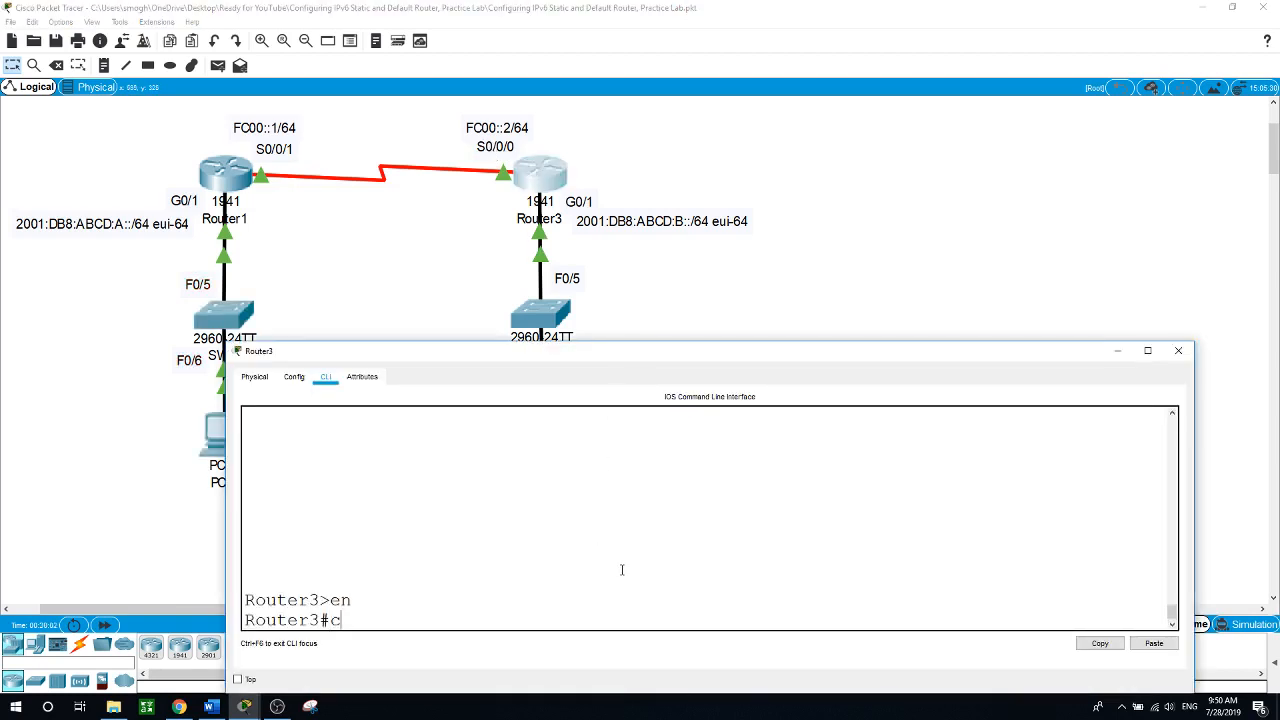
type("onf t")
key("Return")
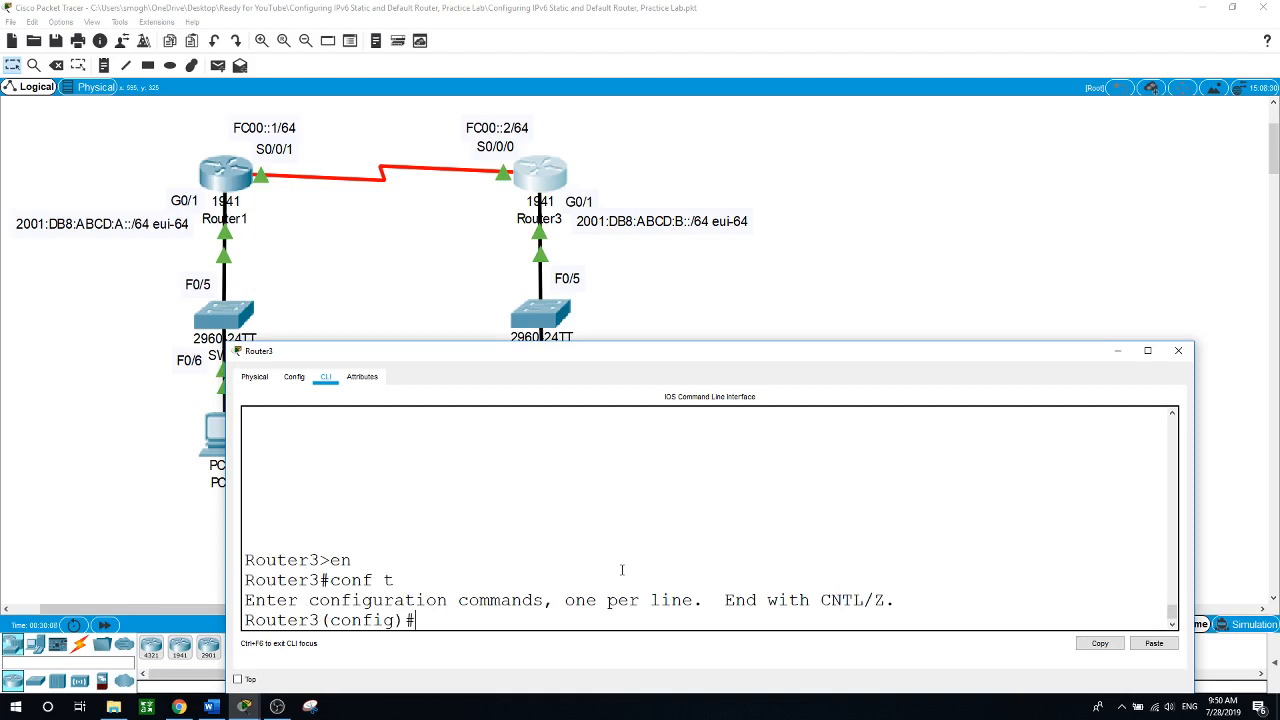
Step: Add a static IPv6 route on Router3 to PC-A's network 2001:DB8:ABCD:A::/64 using exit interface S0/0/0
type("ipv6 route 2001")
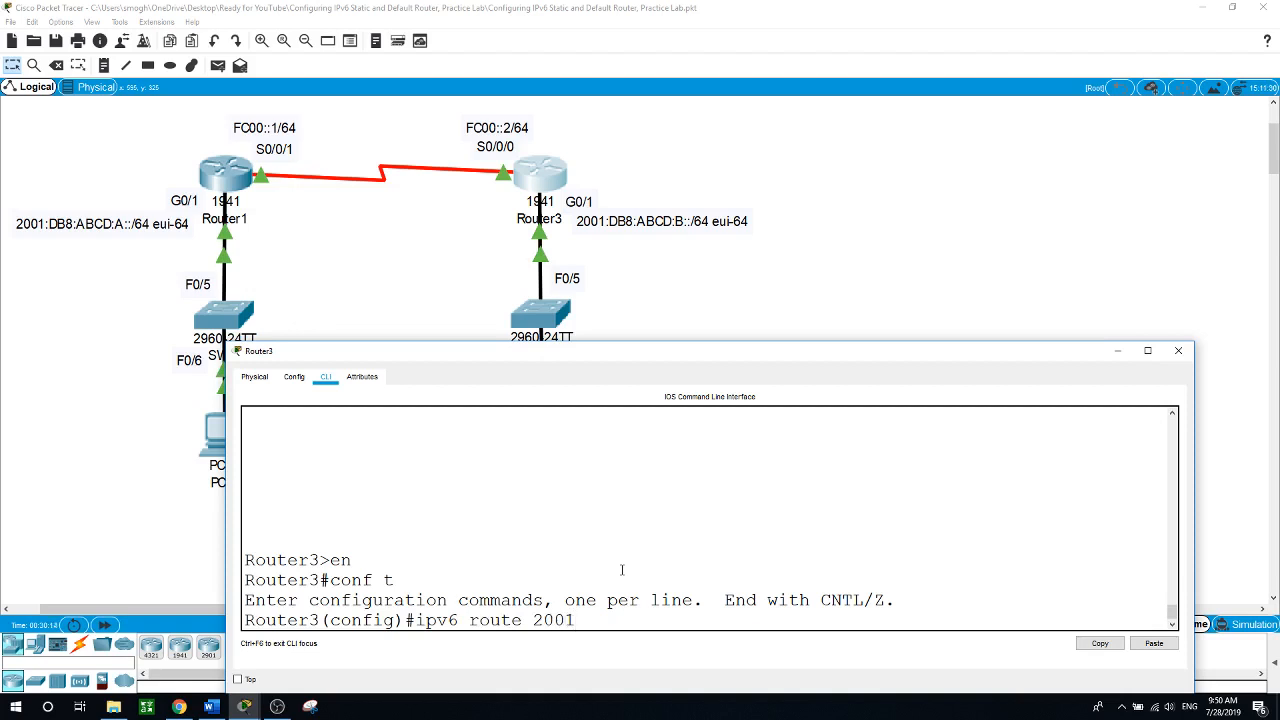
type(":DB8:ABCD:A::/64")
left_click(430, 286)
left_click_drag(131, 267, 353, 524)
left_click(353, 524)
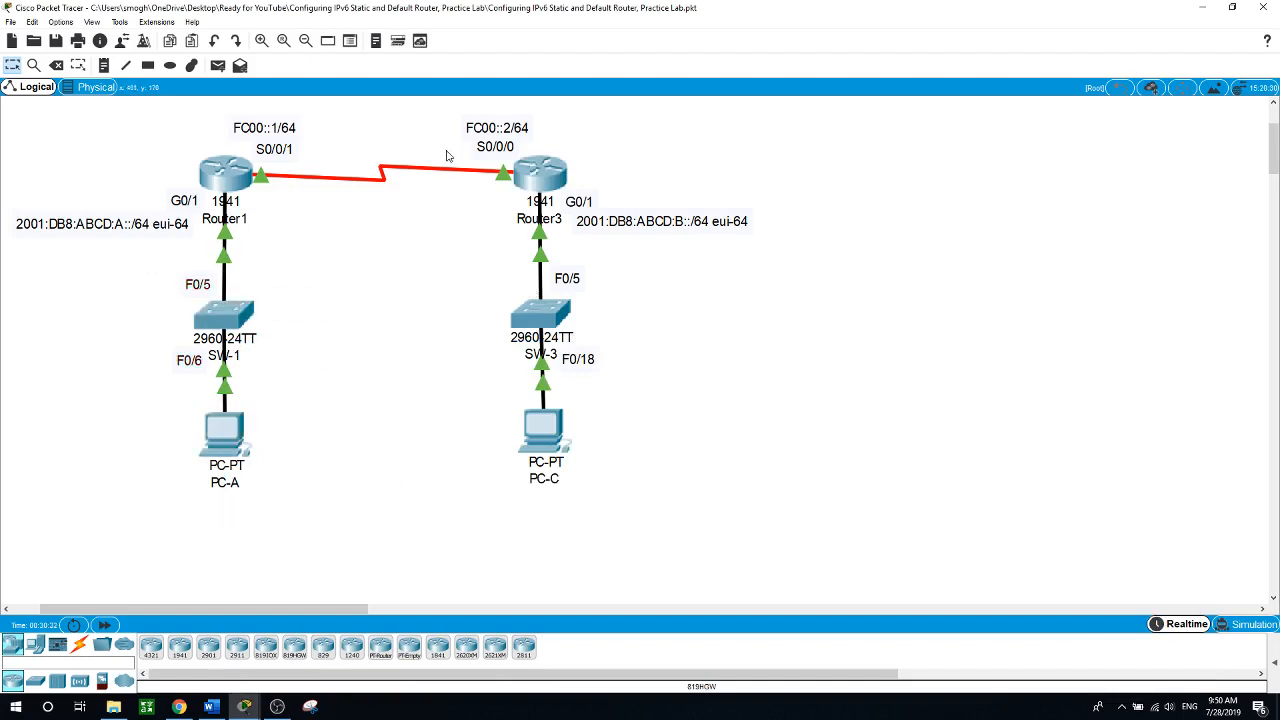
left_click(522, 178)
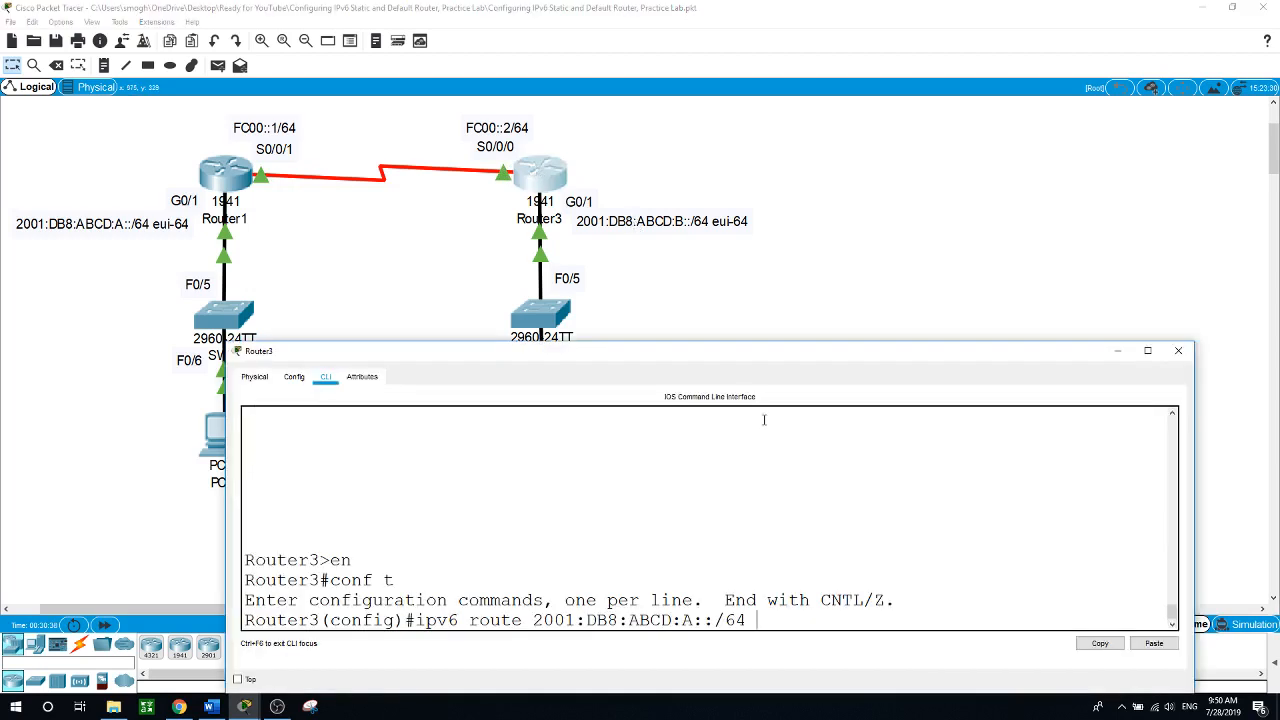
type("S0/0/0")
key("Return")
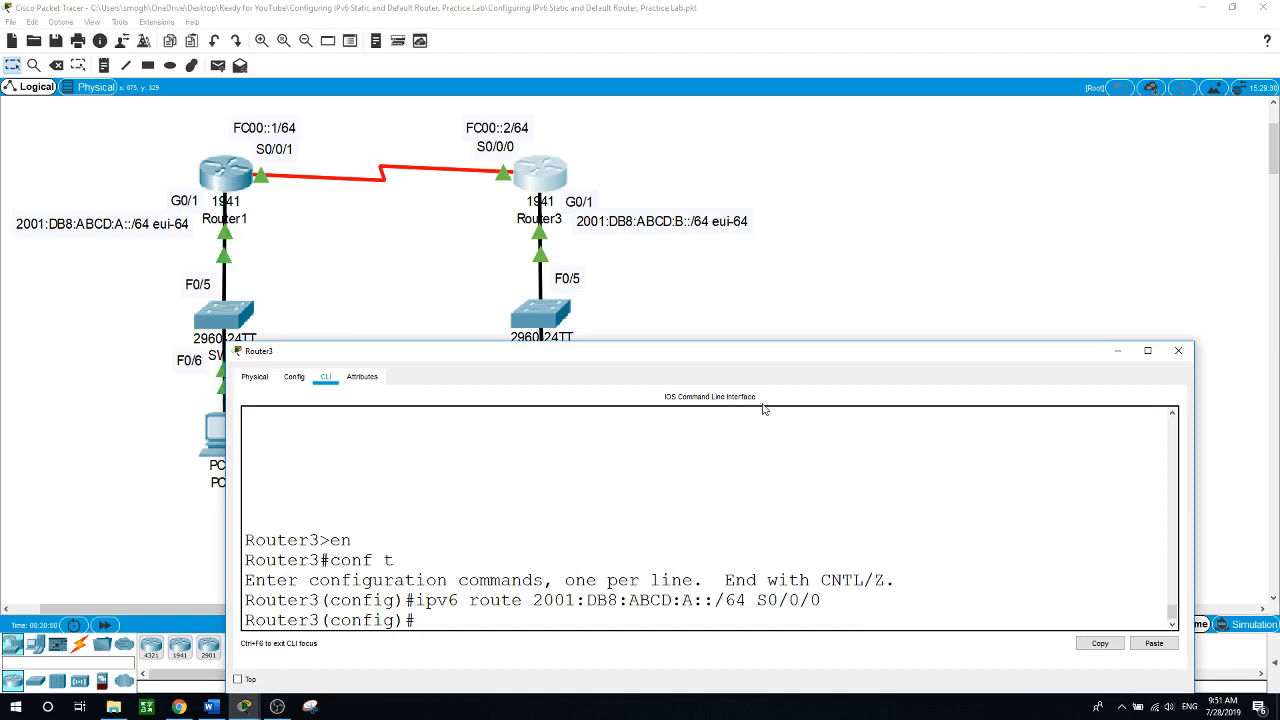
Step: Repeat the ping from PC-A to PC-C at 2001:DB8:ABCD:B:201:64FF:FEC5:35C1
left_click(835, 248)
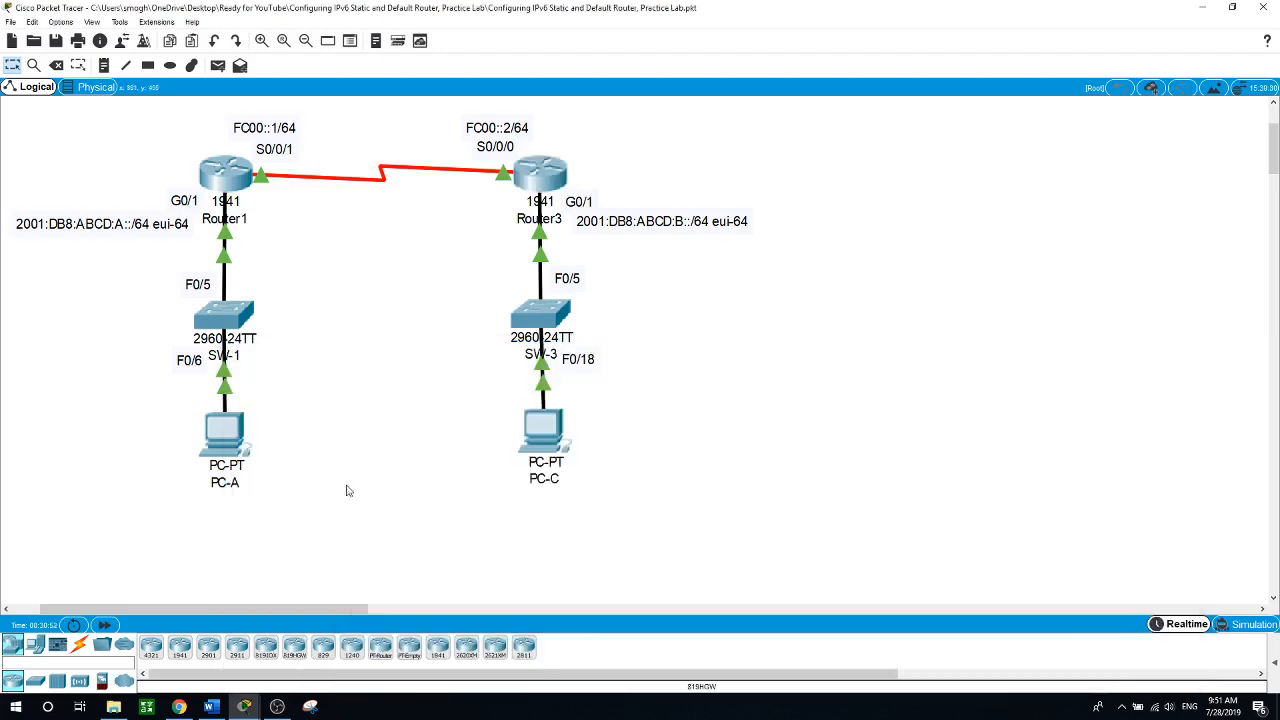
left_click(216, 440)
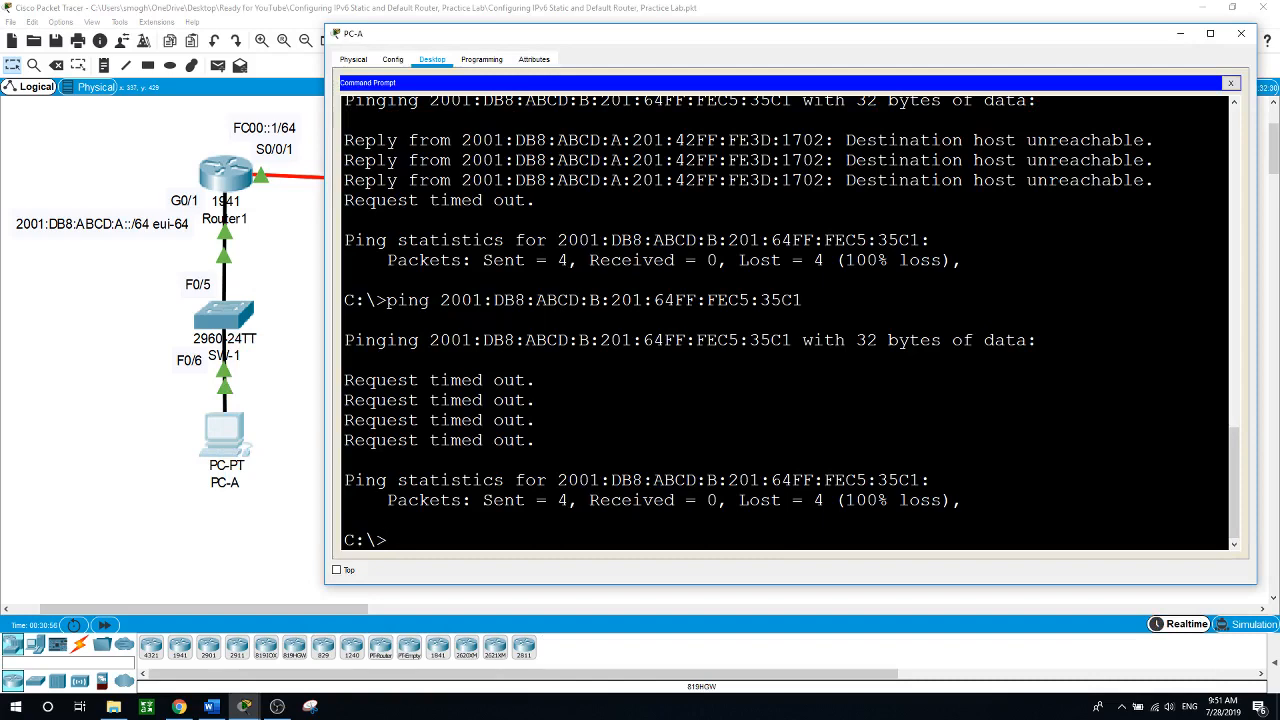
key("Up")
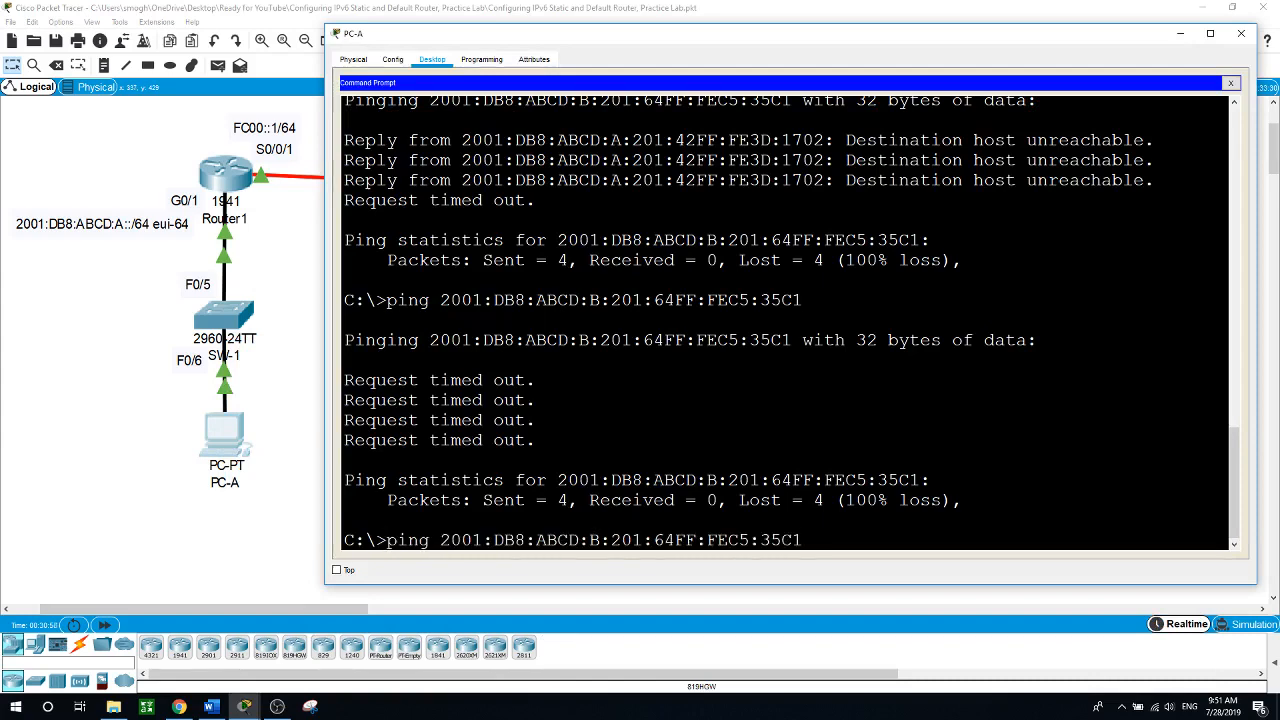
key("Return")
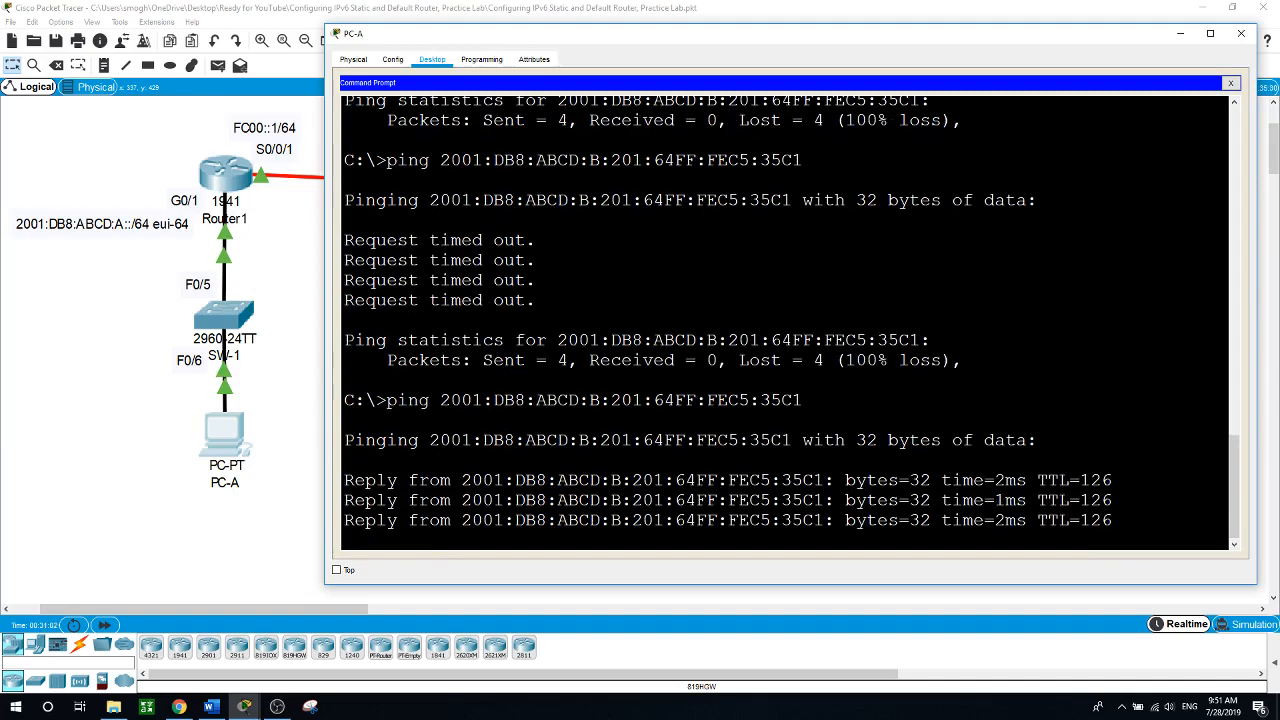
left_click(282, 549)
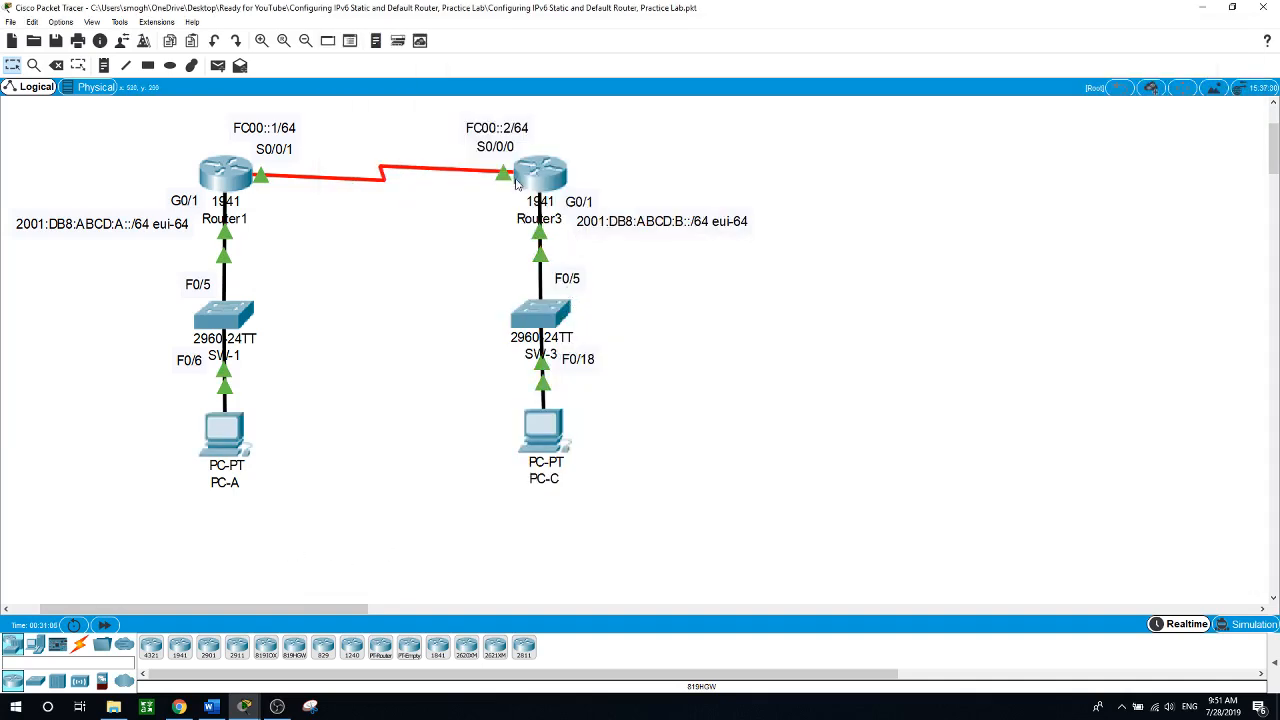
Step: Run do show ipv6 route on Router3 and compare its static route for 2001:DB8:ABCD:A::/64 with the topology
left_click_drag(72, 270, 367, 517)
left_click(405, 517)
left_click(540, 175)
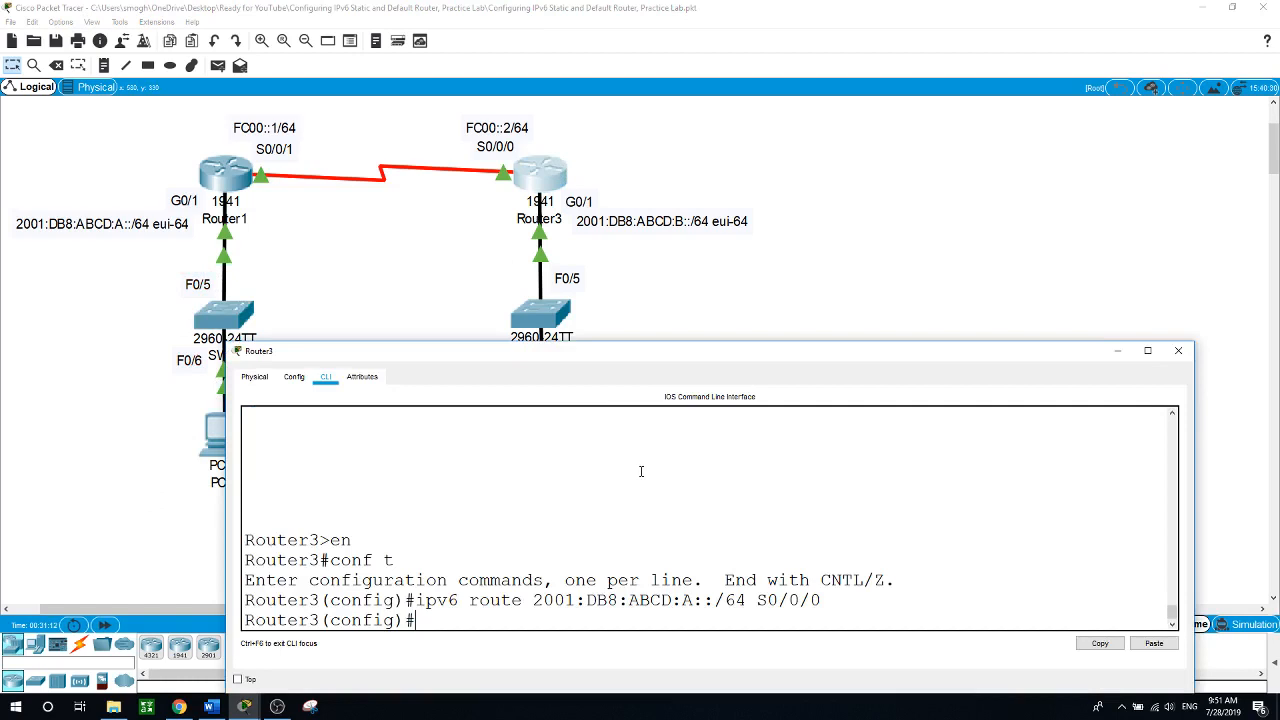
type("do show ipv6")
type(" route")
key("Return")
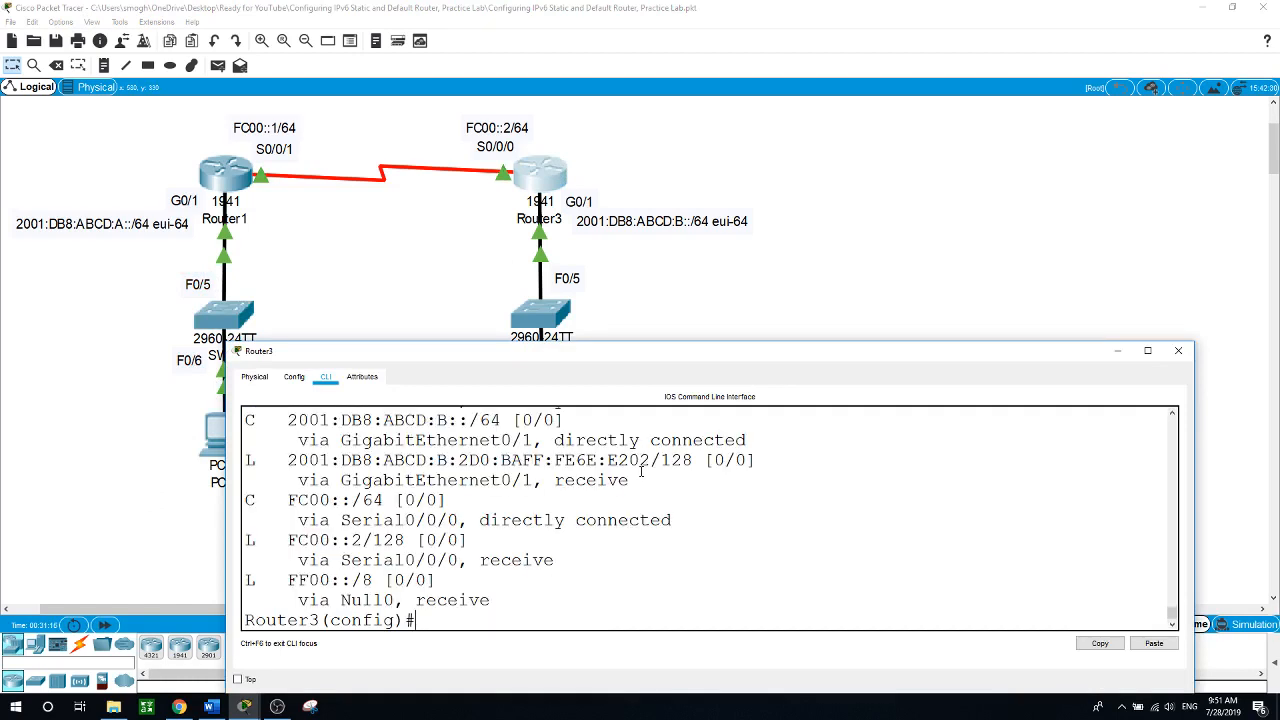
left_click_drag(776, 351, 804, 132)
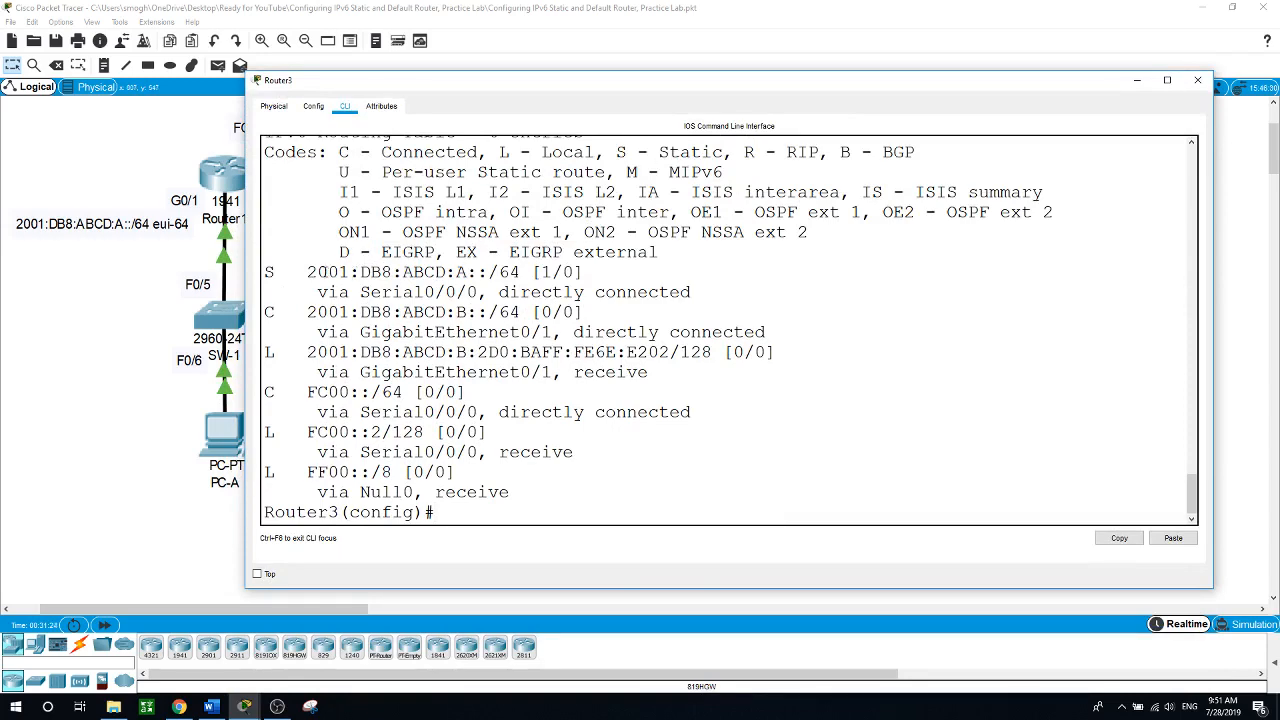
left_click_drag(630, 85, 806, 147)
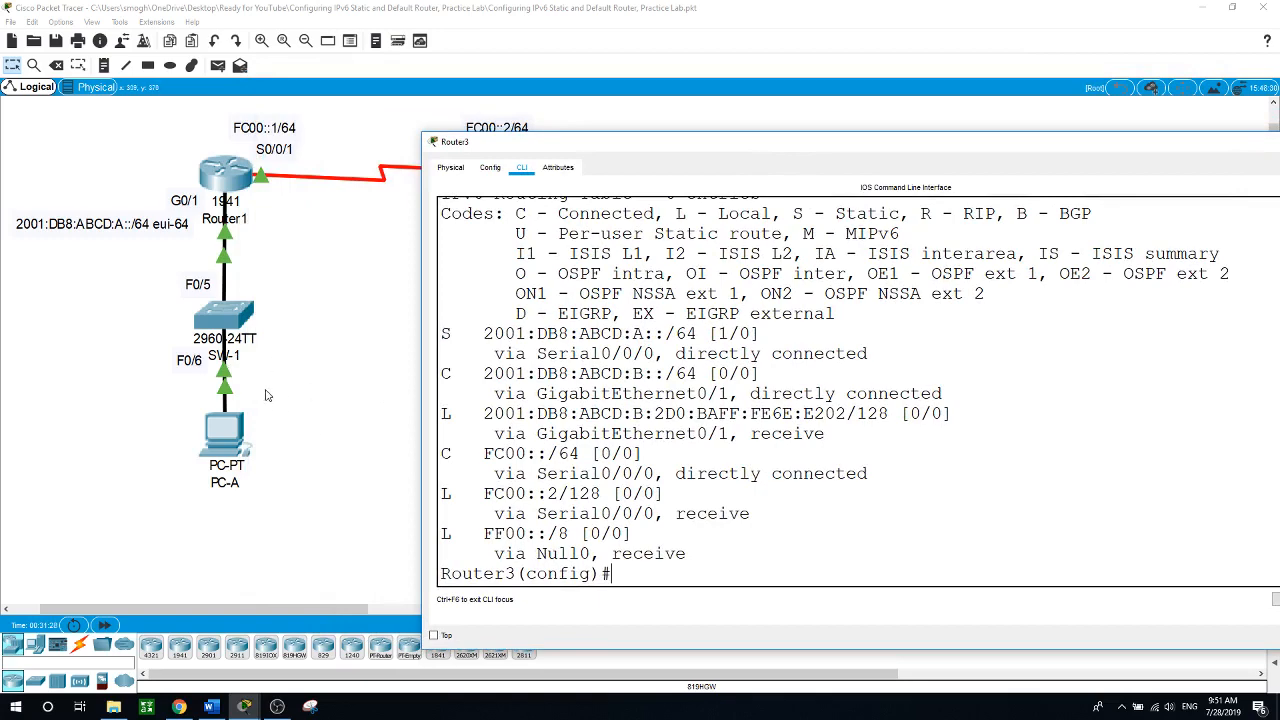
left_click_drag(617, 155, 581, 206)
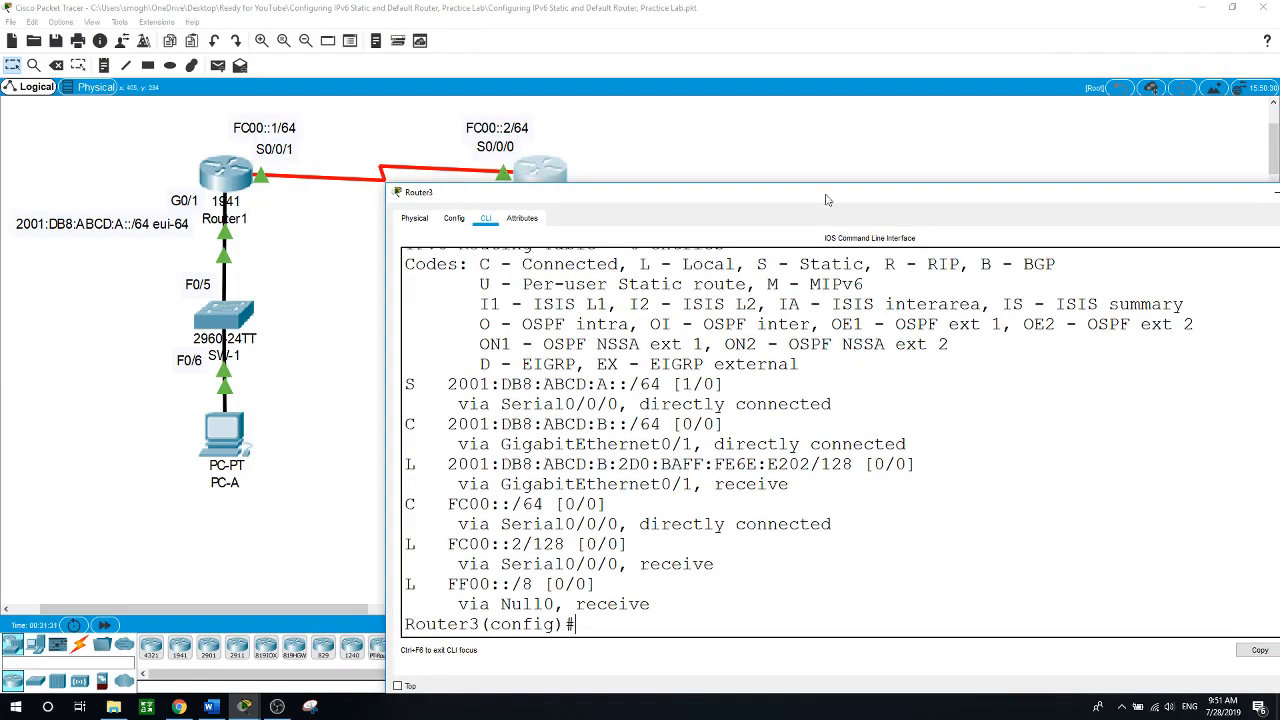
left_click_drag(919, 184, 919, 363)
left_click(894, 283)
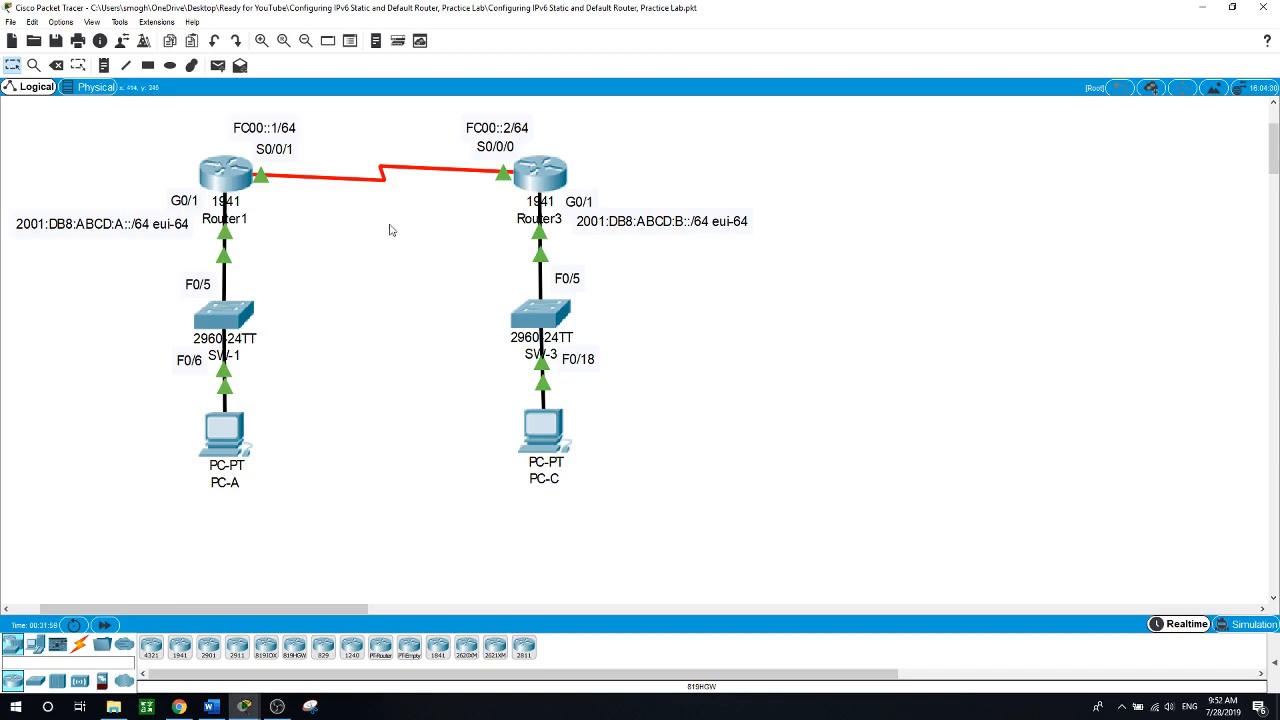
Step: Display Router1's full running configuration with do show run and locate its static IPv6 route line
left_click(211, 176)
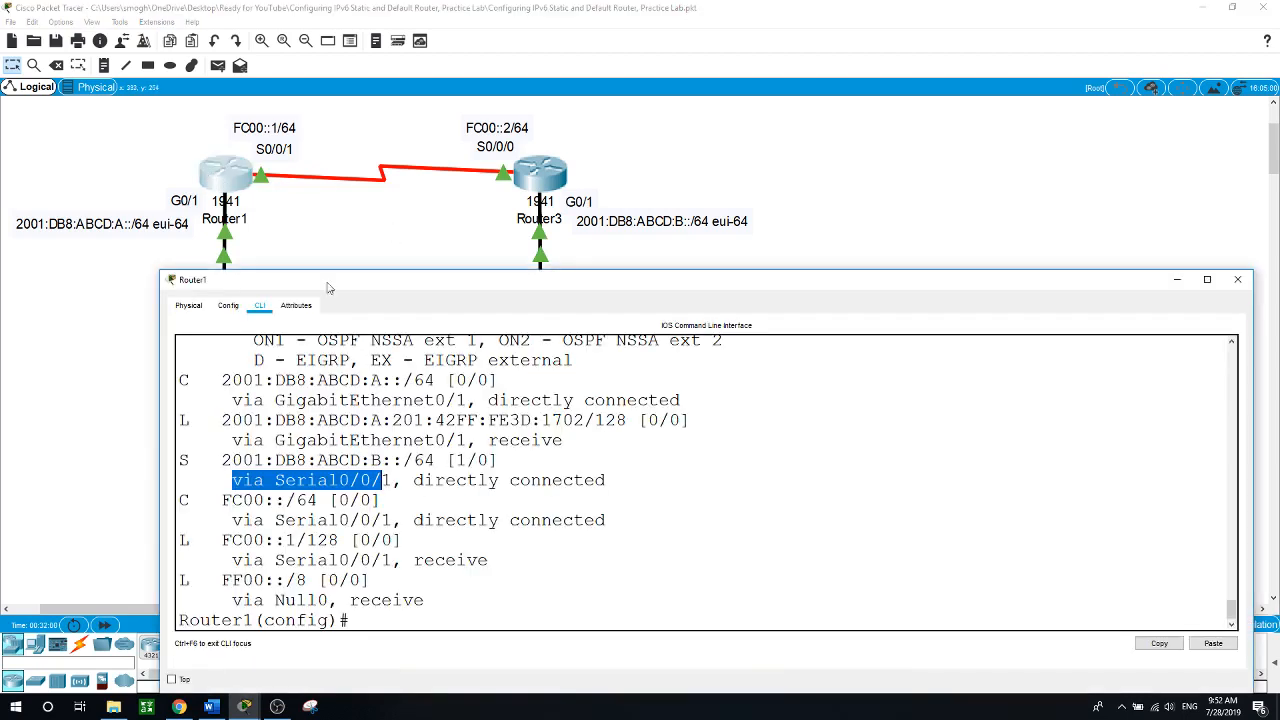
left_click(648, 599)
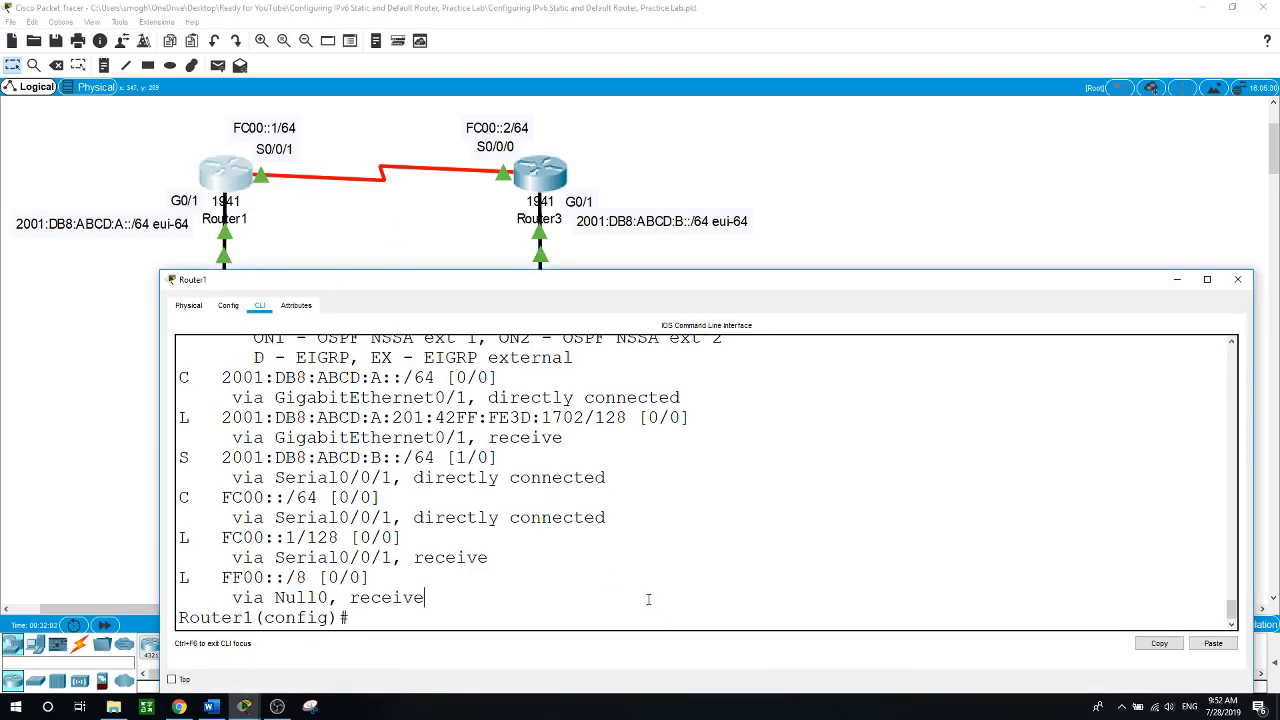
type("do show run")
key("Return")
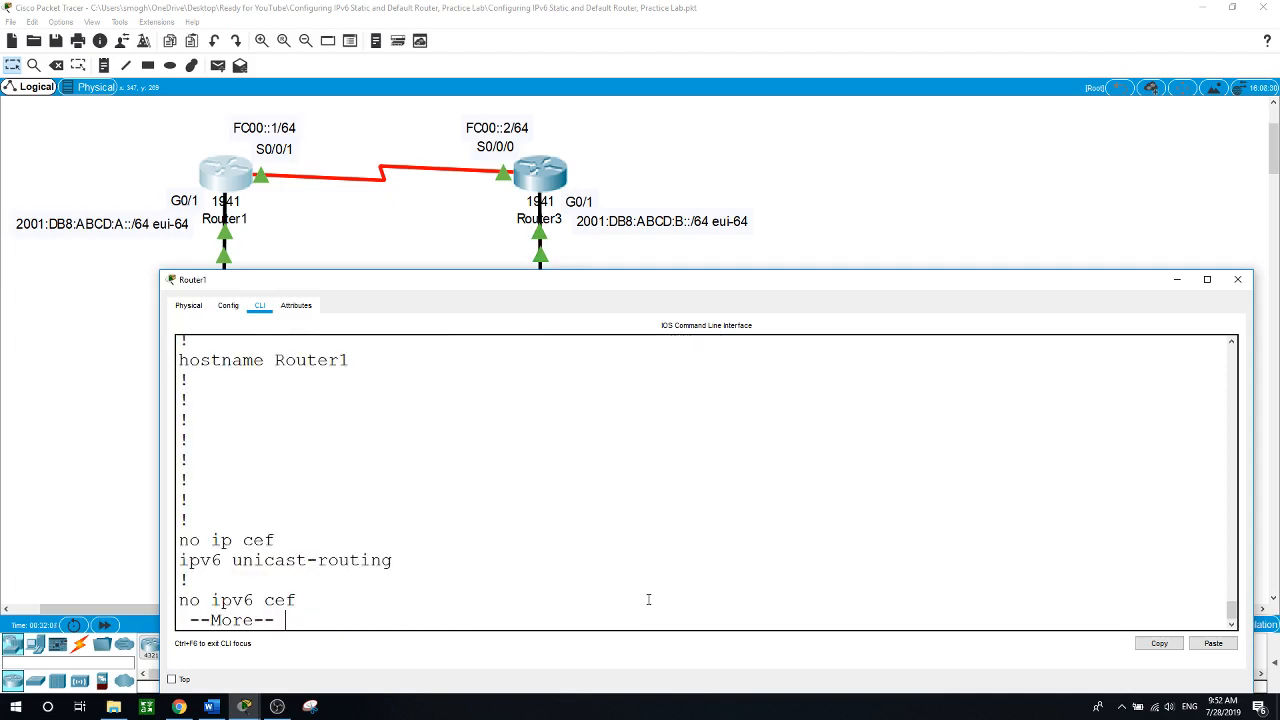
key("space")
key("space")
key("space")
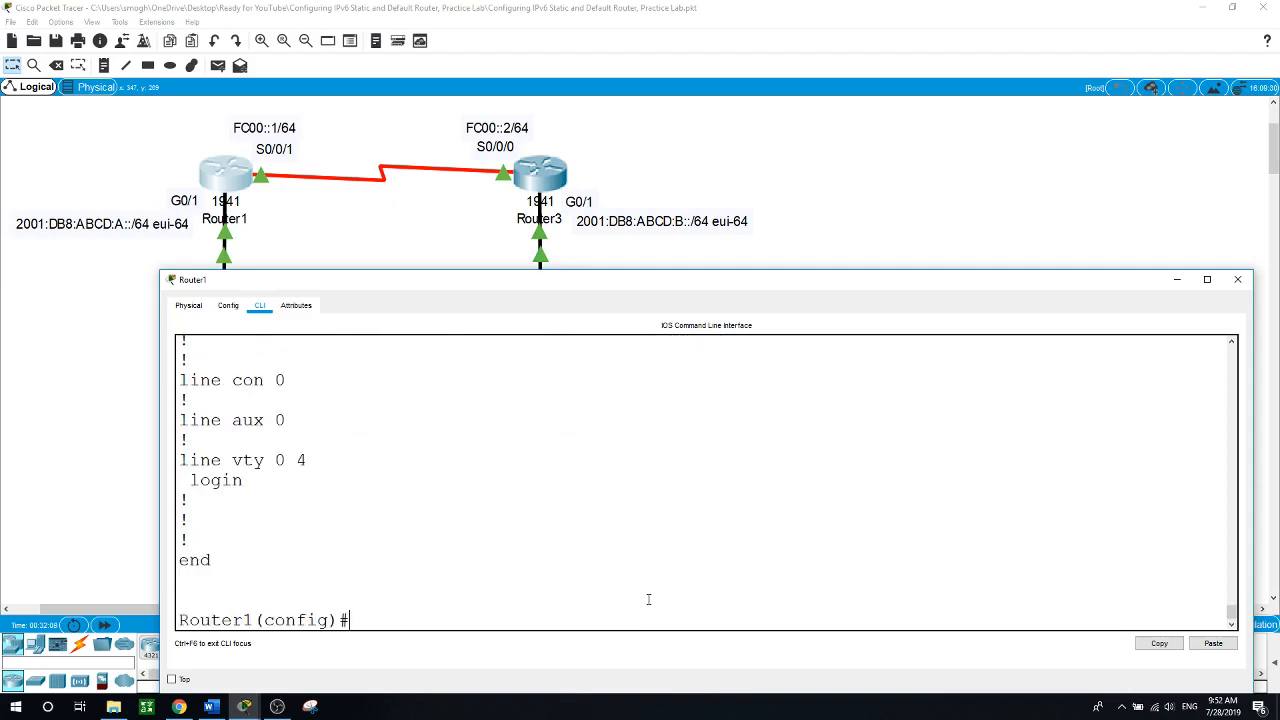
scroll(648, 599, "up", 5)
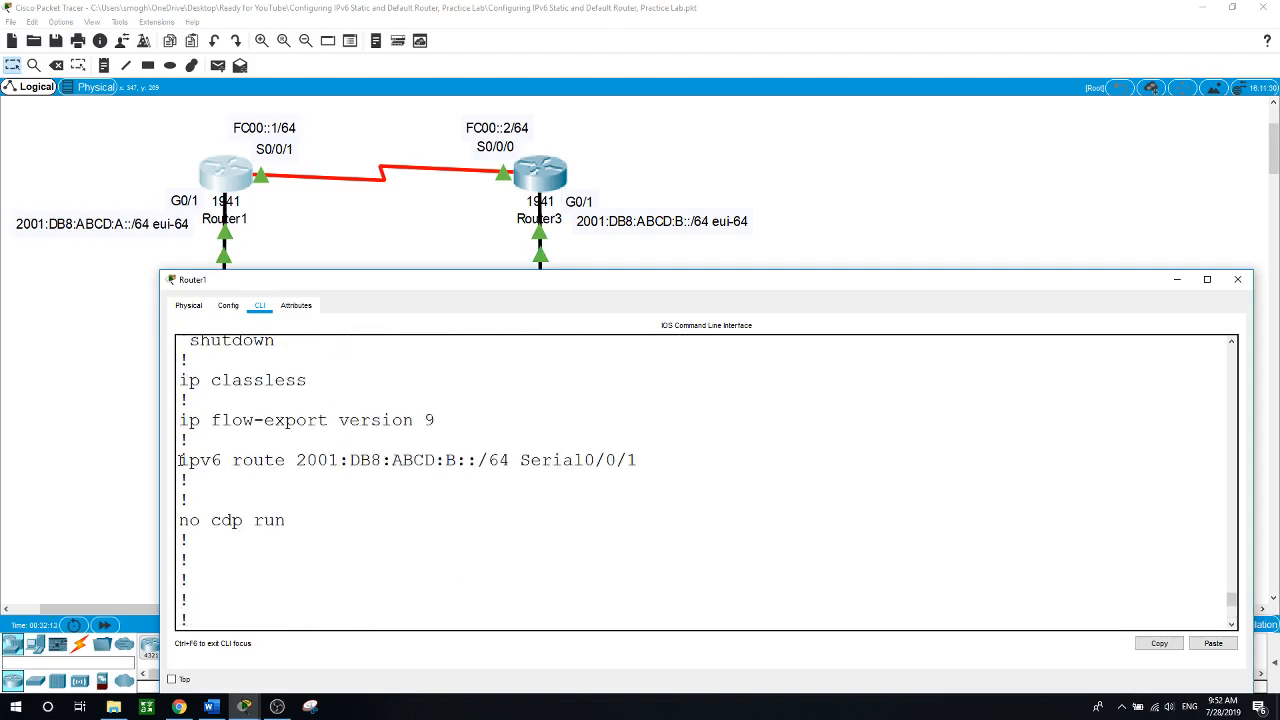
Step: Copy the static route line from Router1's configuration and remove the route to 2001:DB8:ABCD:B::/64 via Serial0/0/1 with the no command
left_click_drag(180, 460, 640, 460)
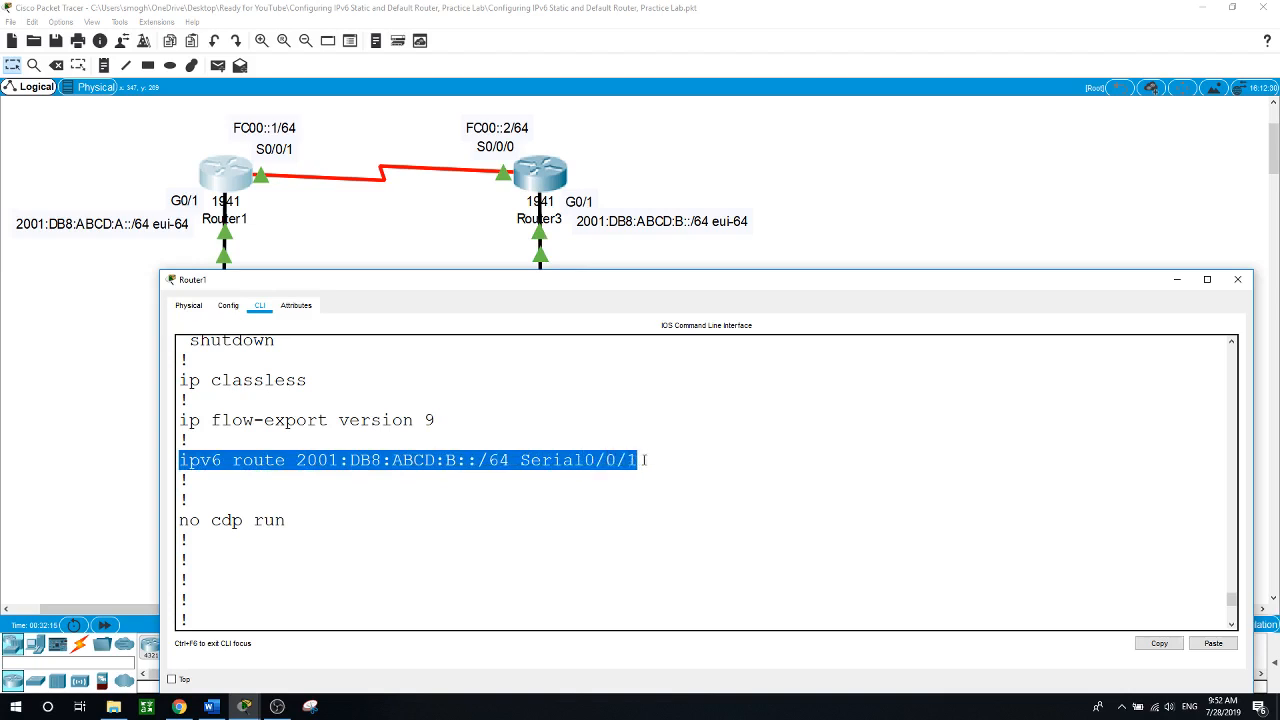
right_click(620, 464)
left_click(645, 470)
left_click(543, 594)
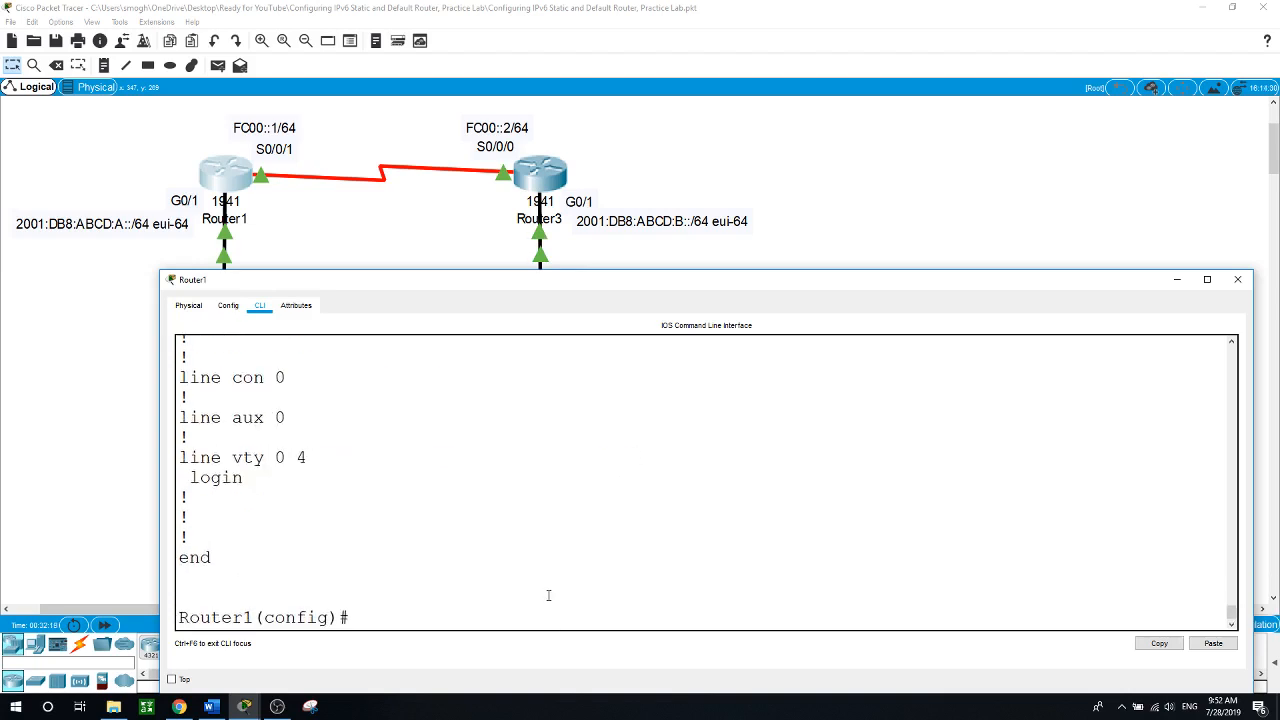
type("no")
right_click(549, 598)
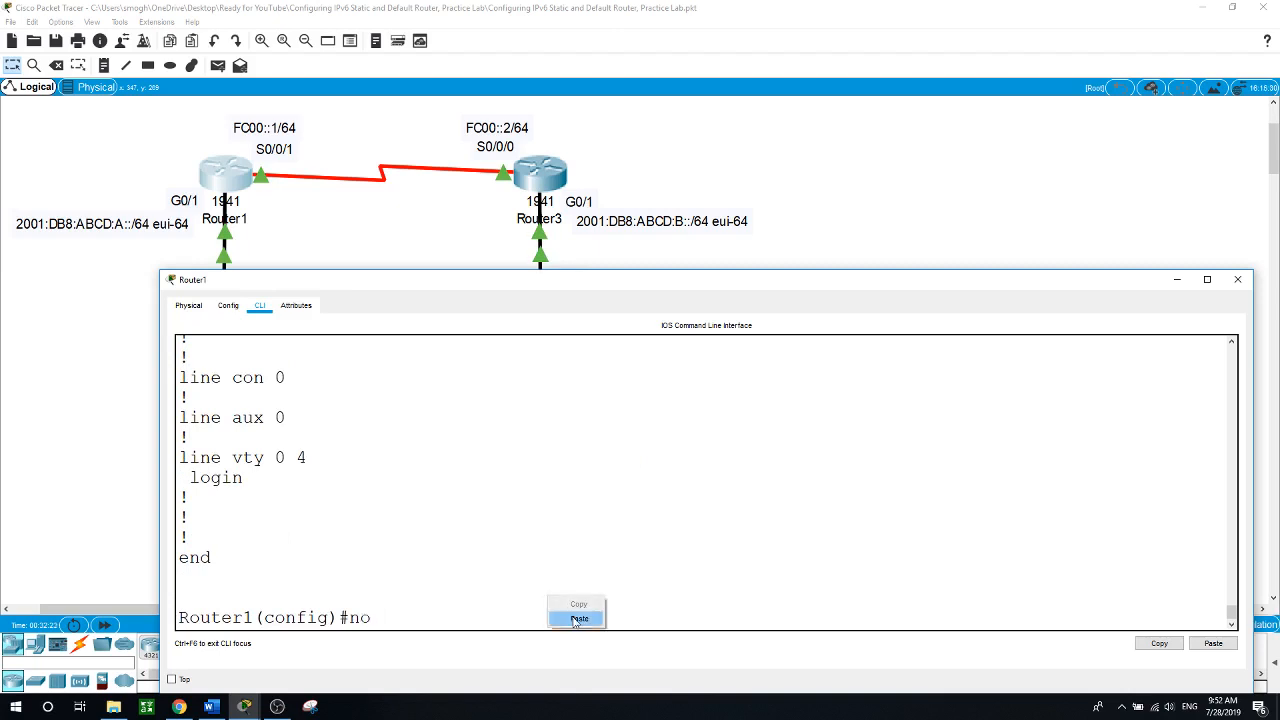
left_click(579, 618)
key("Return")
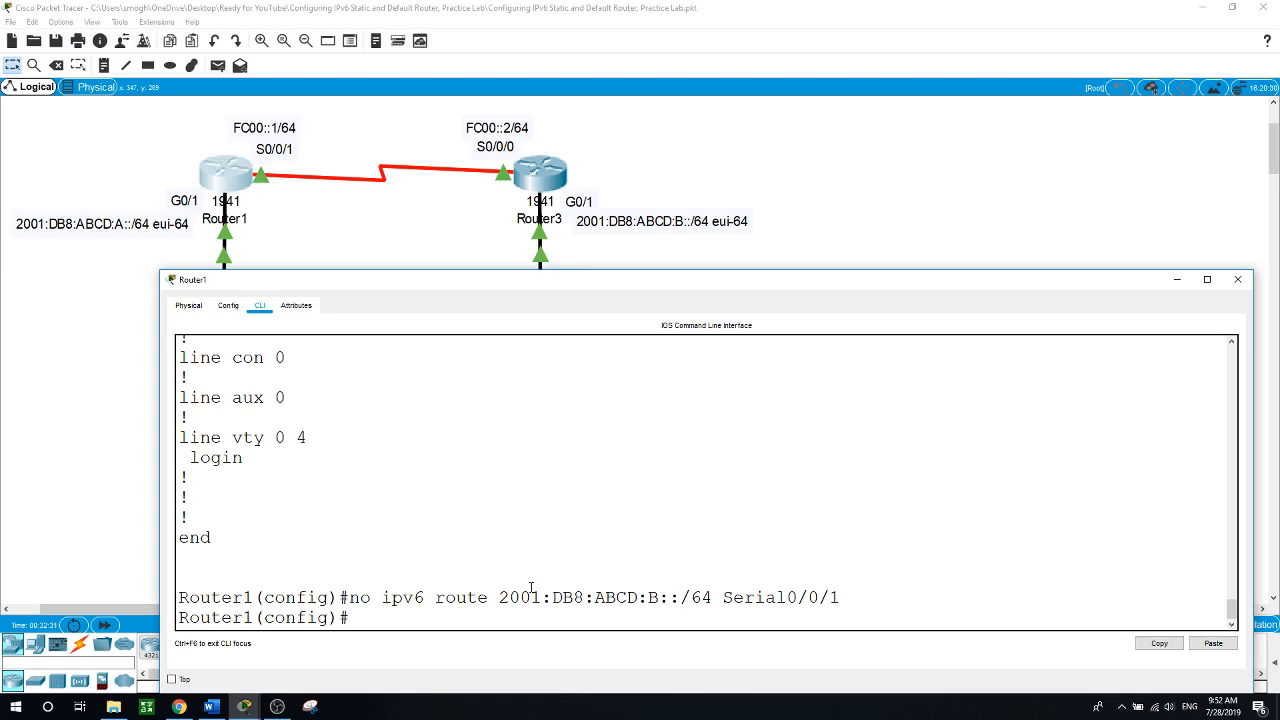
Step: Try to add a static IPv6 route on Router1 to 2001:DB8:ABCD:B::/64 with next hop FC00::2/64
type("ipv6 route 2001")
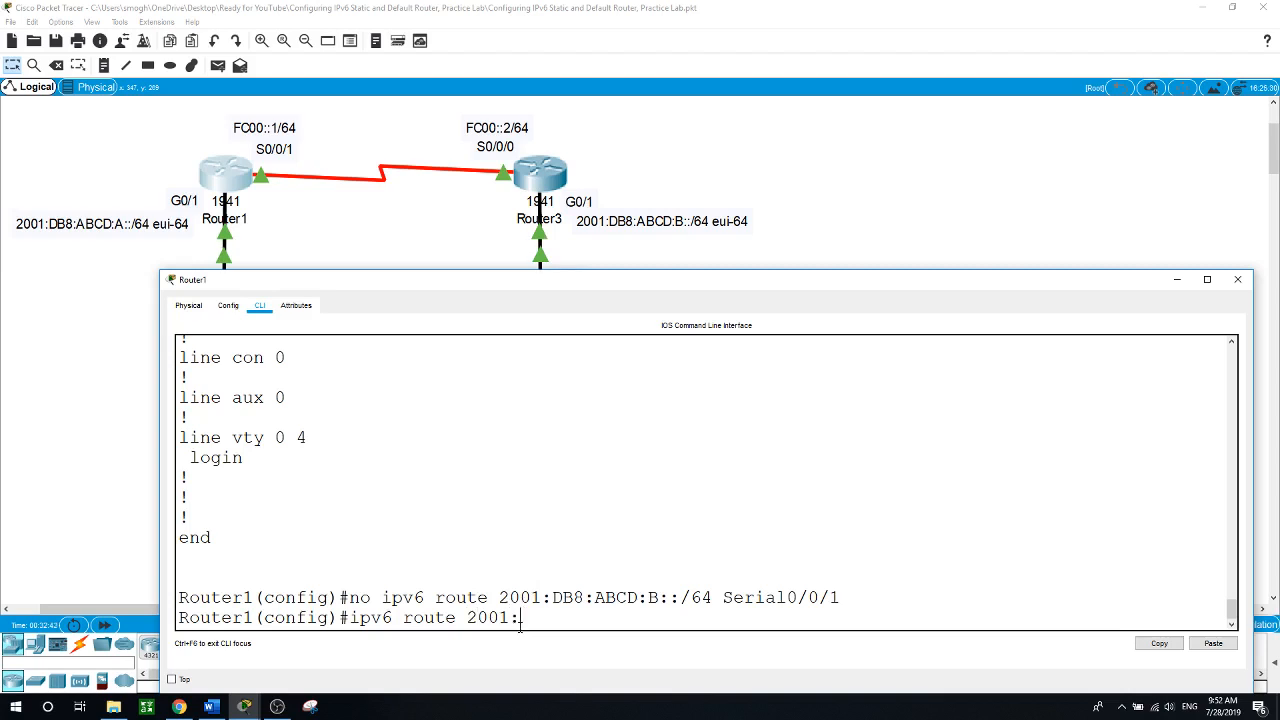
type(":DB8:ABCD:B::/64")
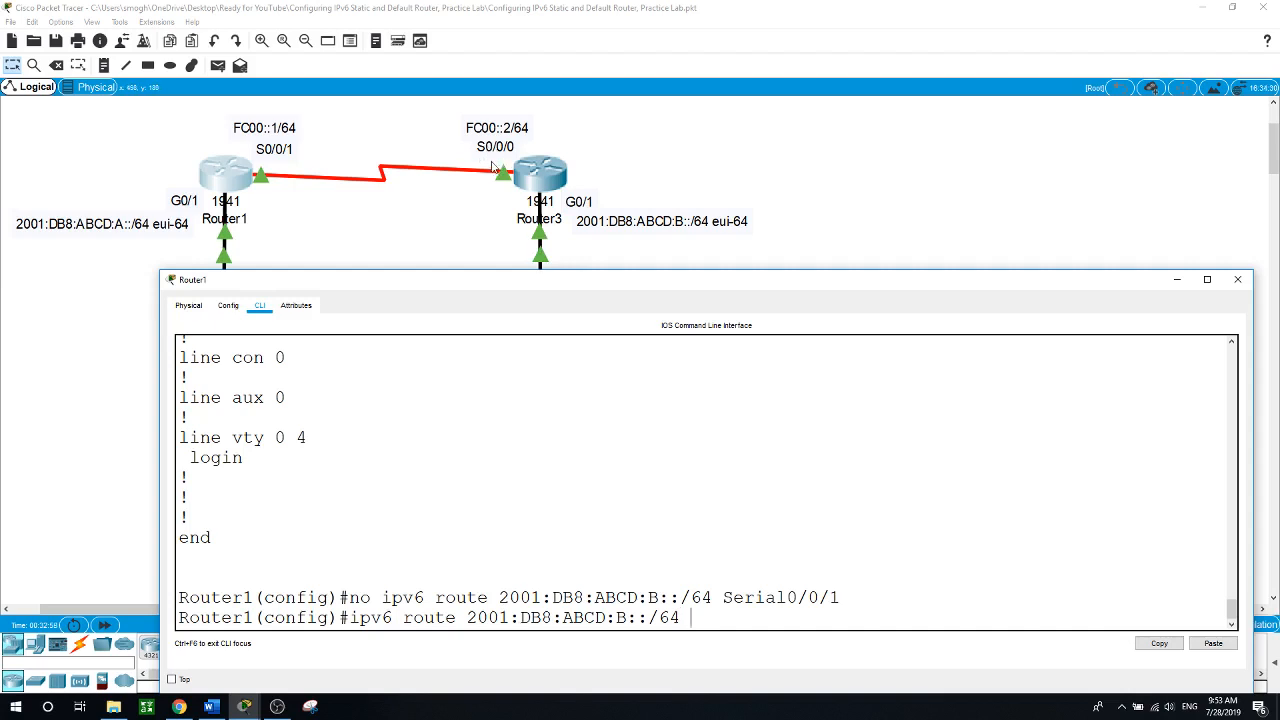
type(" fC00::2/64")
key("Return")
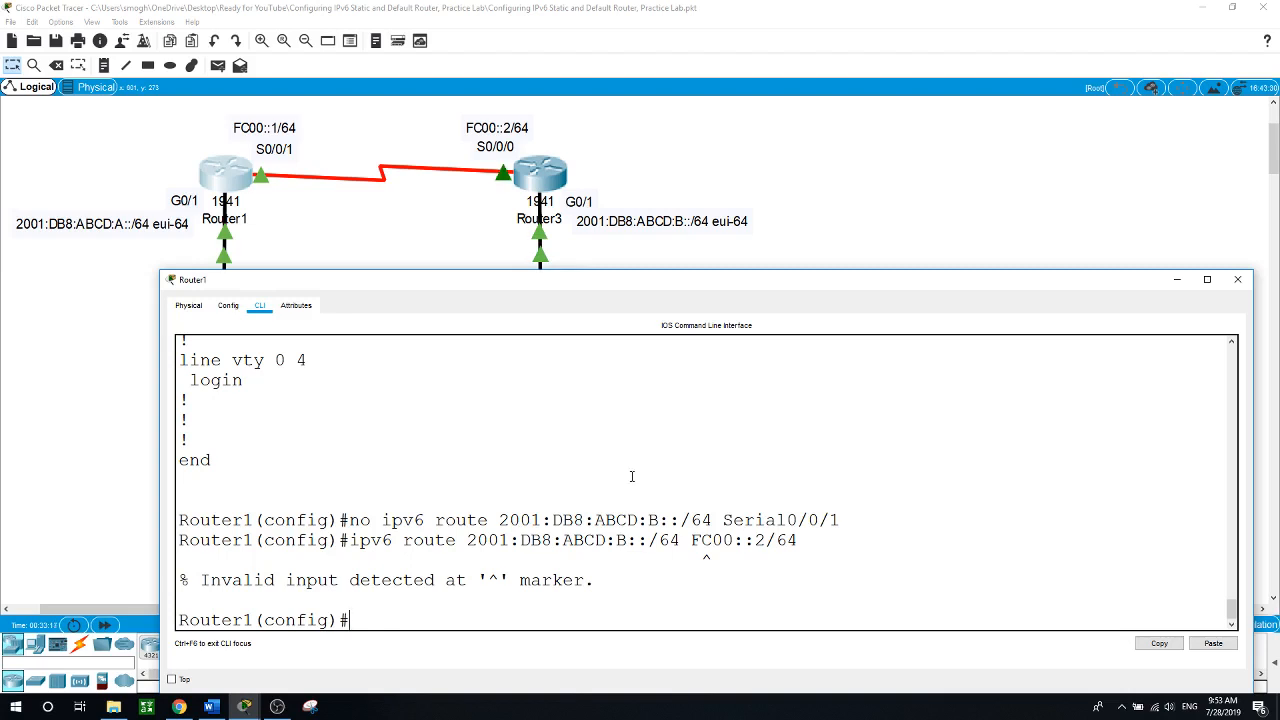
Step: Correct the rejected command and add Router1's static IPv6 route to 2001:DB8:ABCD:B::/64 with next hop FC00::2
key("Up")
key("BackSpace")
key("BackSpace")
key("BackSpace")
key("BackSpace")
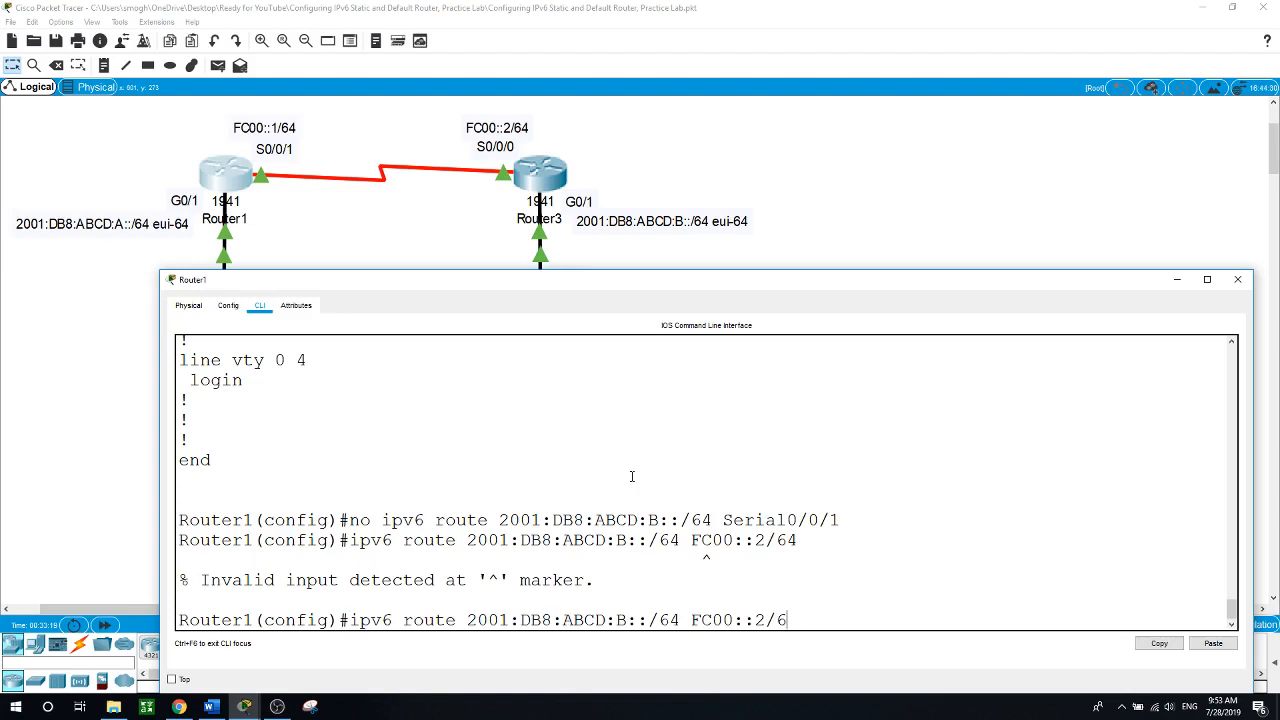
key("BackSpace")
key("BackSpace")
key("BackSpace")
key("BackSpace")
key("BackSpace")
type("FC00::2")
key("Return")
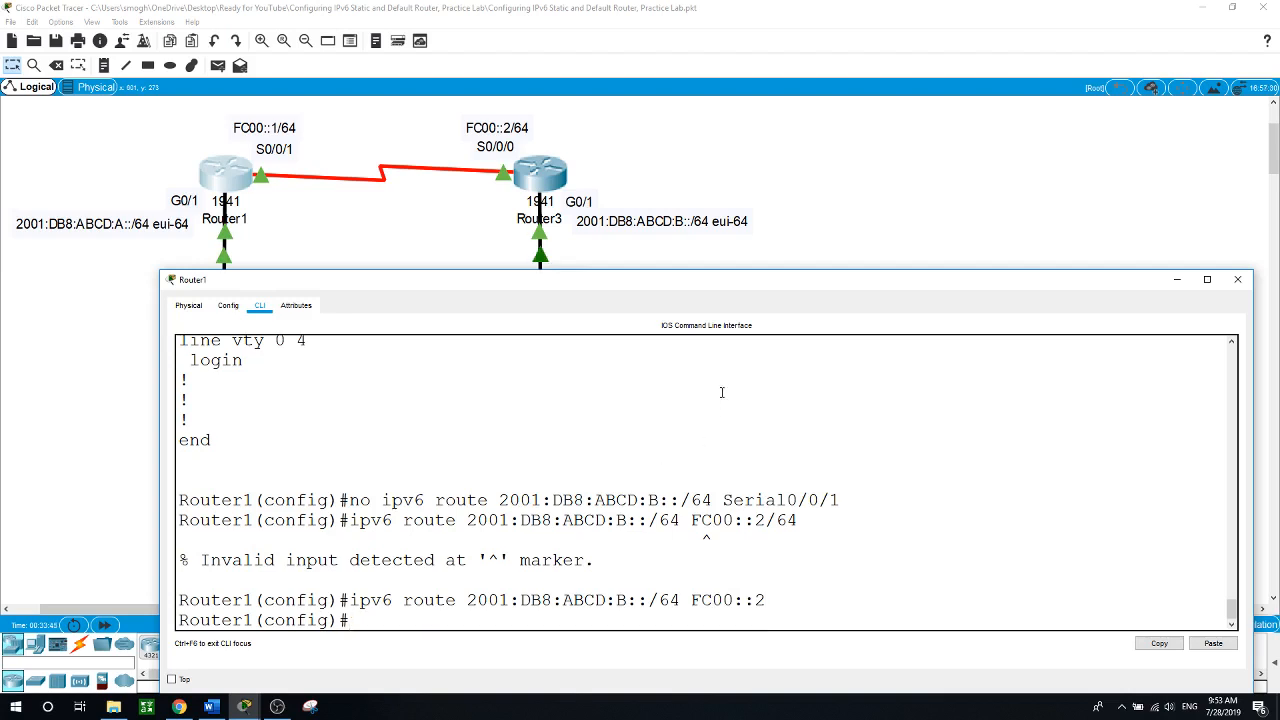
Step: Display Router3's full running configuration with do show run and locate its static IPv6 route line
left_click(840, 201)
left_click(545, 178)
scroll(771, 521, "down", 3)
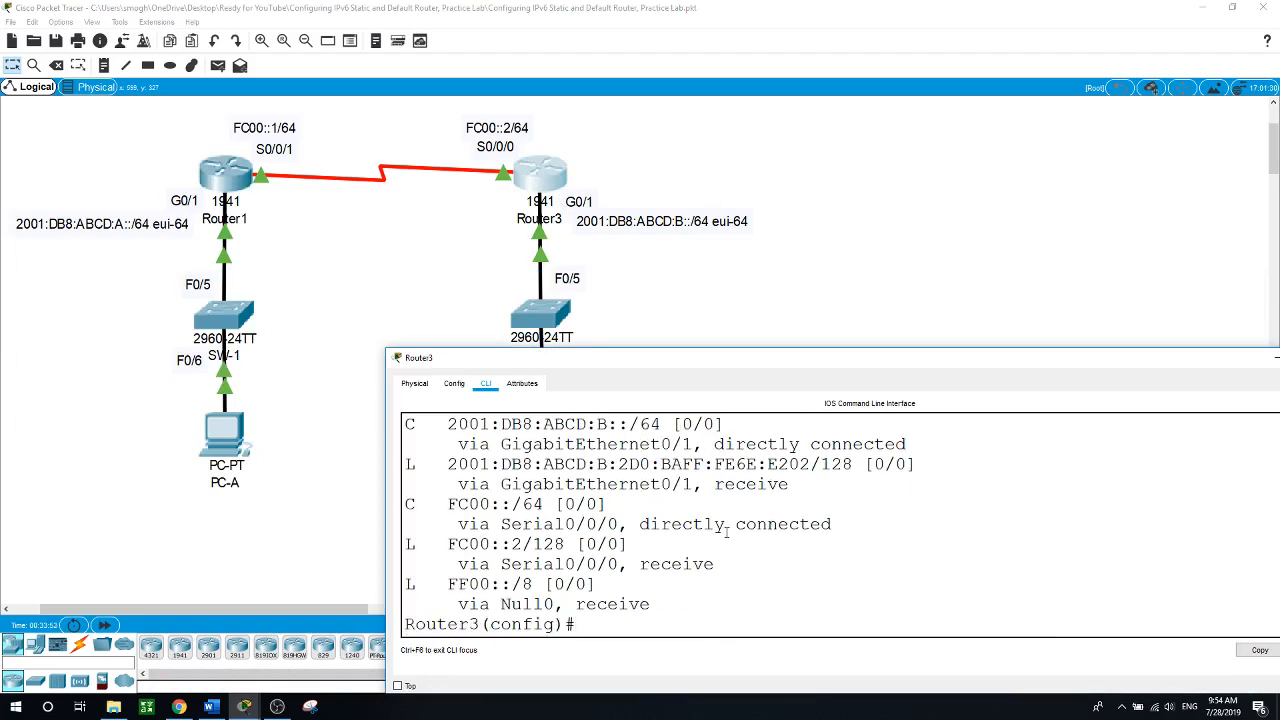
type("do show run")
key("Return")
key("space")
key("space")
key("space")
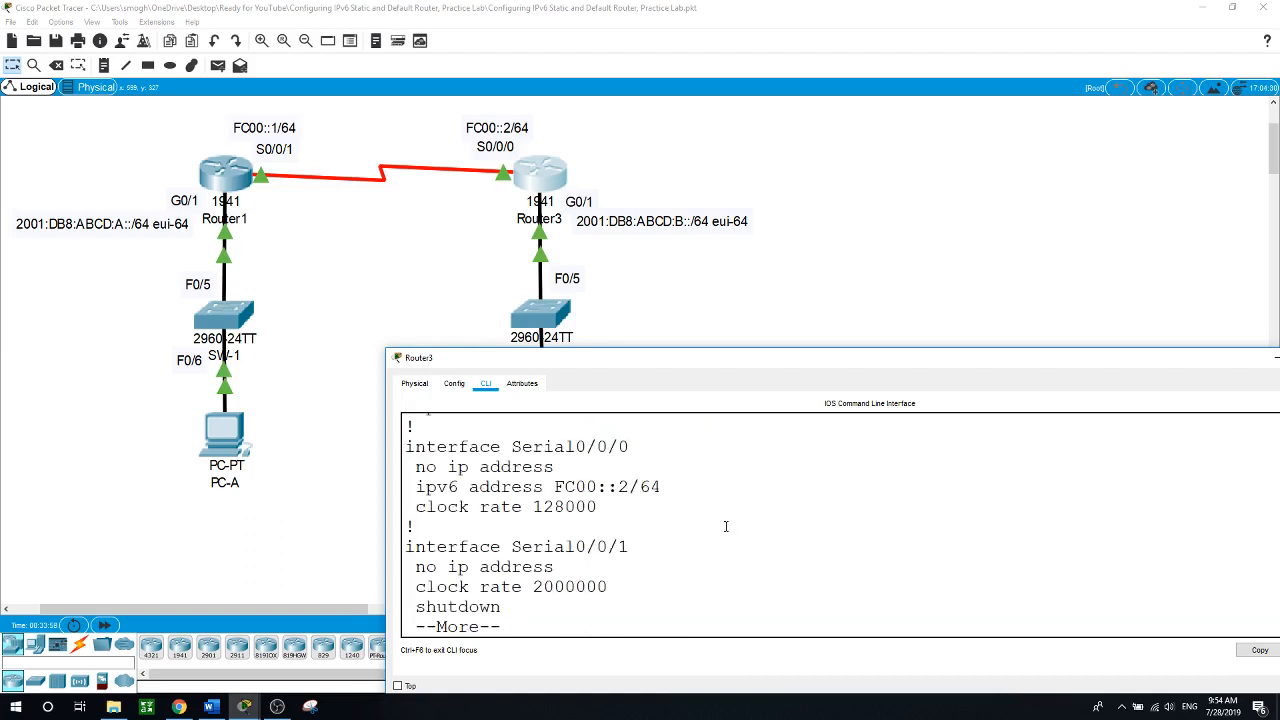
scroll(727, 470, "up", 7)
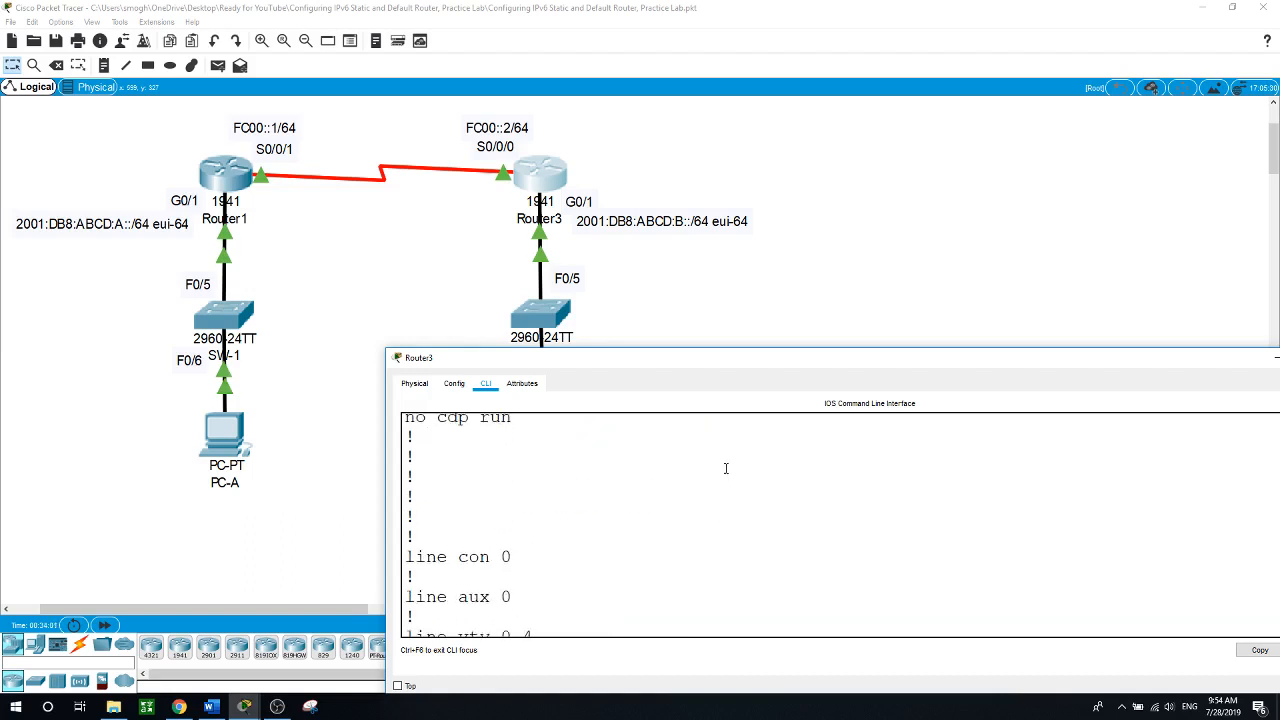
scroll(727, 470, "down", 2)
scroll(727, 470, "up", 1)
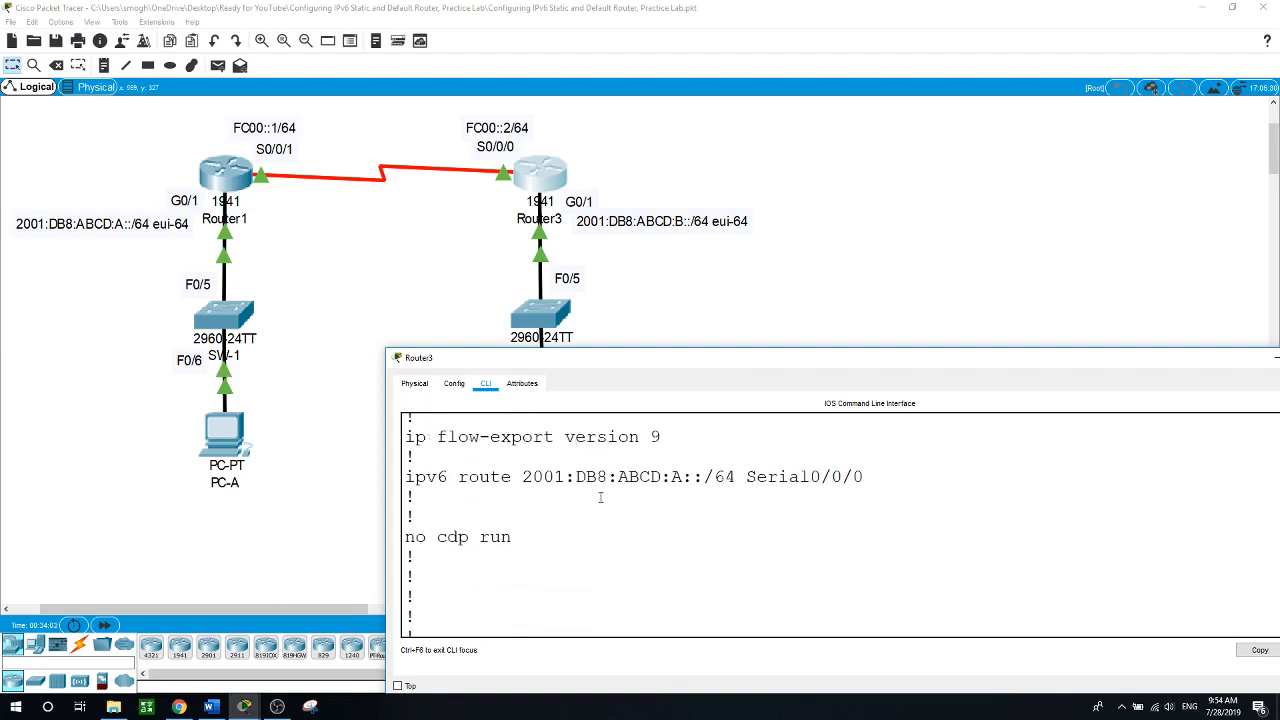
Step: Copy Router3's static route line and remove the route to 2001:DB8:ABCD:A::/64 via Serial0/0/0 with the no command
left_click_drag(405, 477, 868, 481)
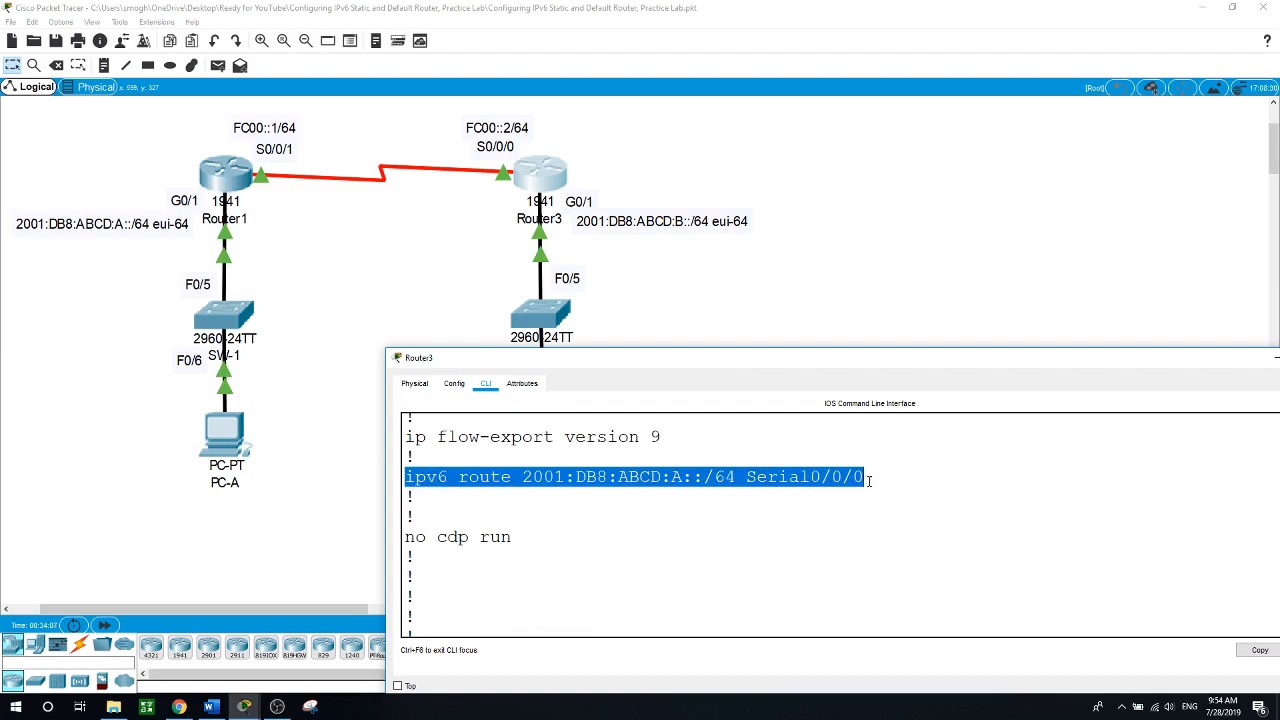
right_click(848, 478)
left_click(866, 489)
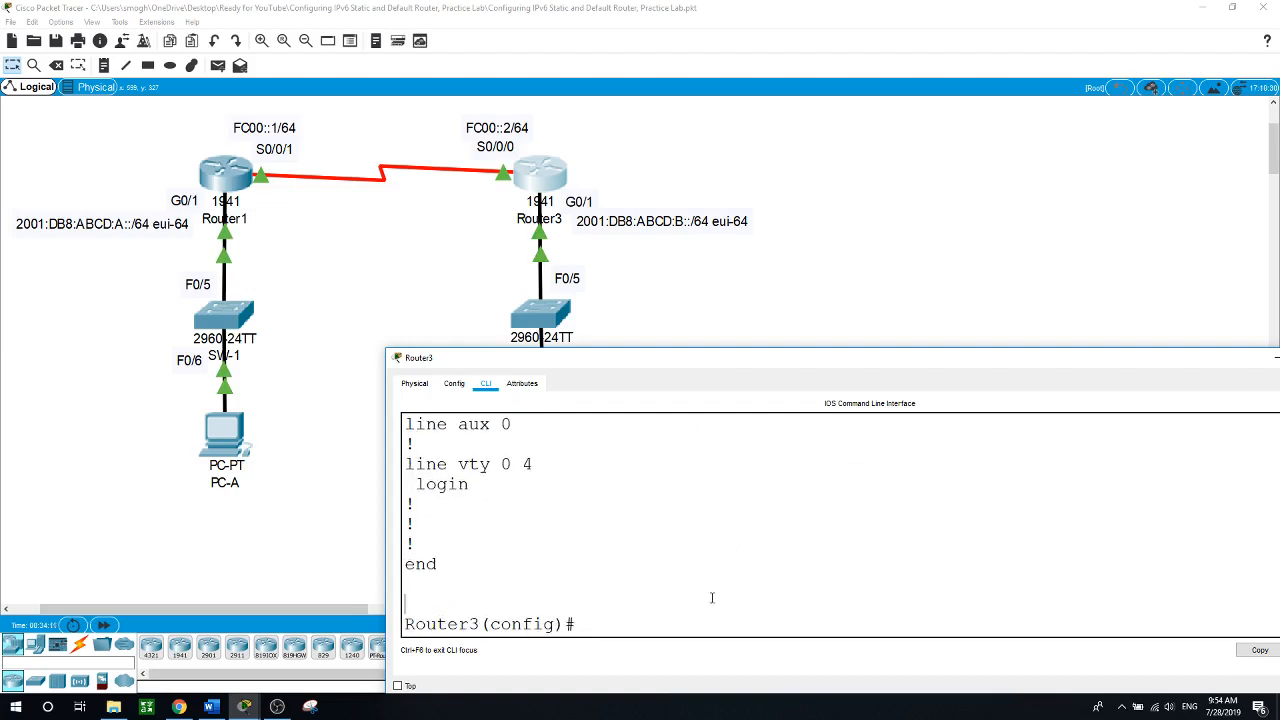
type("no")
right_click(712, 598)
left_click(741, 619)
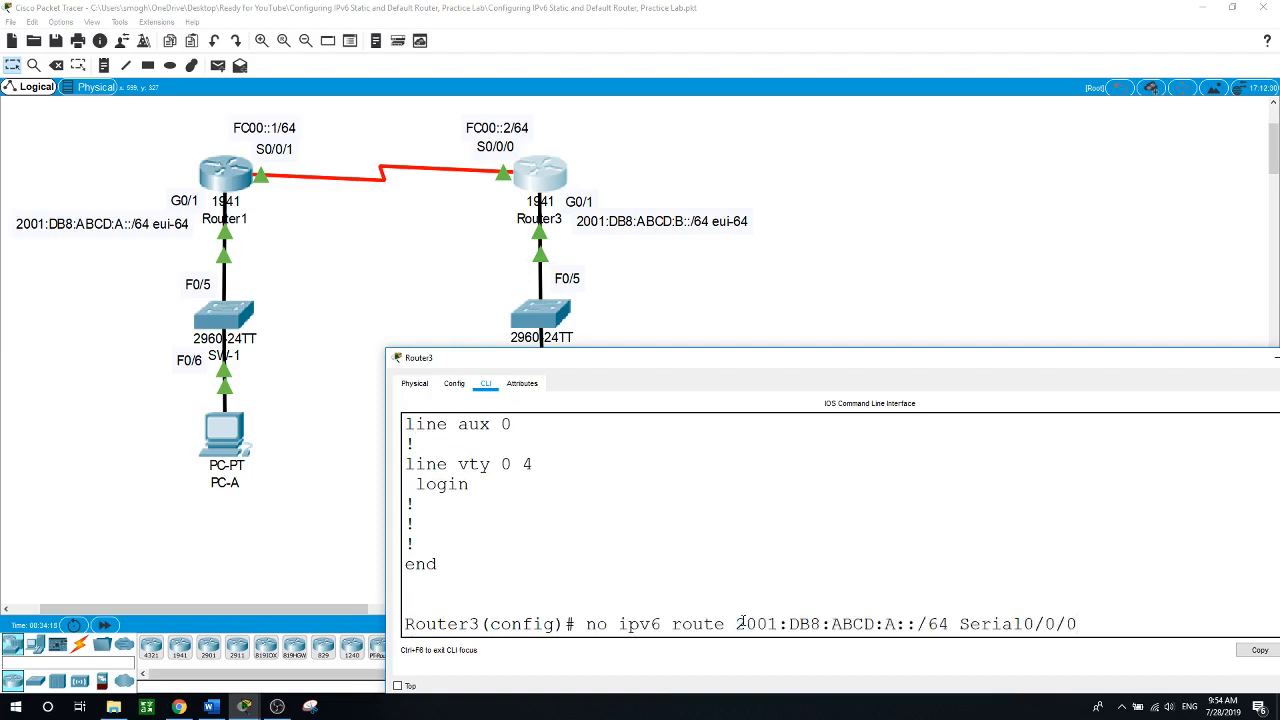
key("Return")
Step: Try to add a static IPv6 route on Router3 to 2001:DB8:ABCD:A::/64 with next hop FC00::1/64
left_click_drag(817, 361, 715, 343)
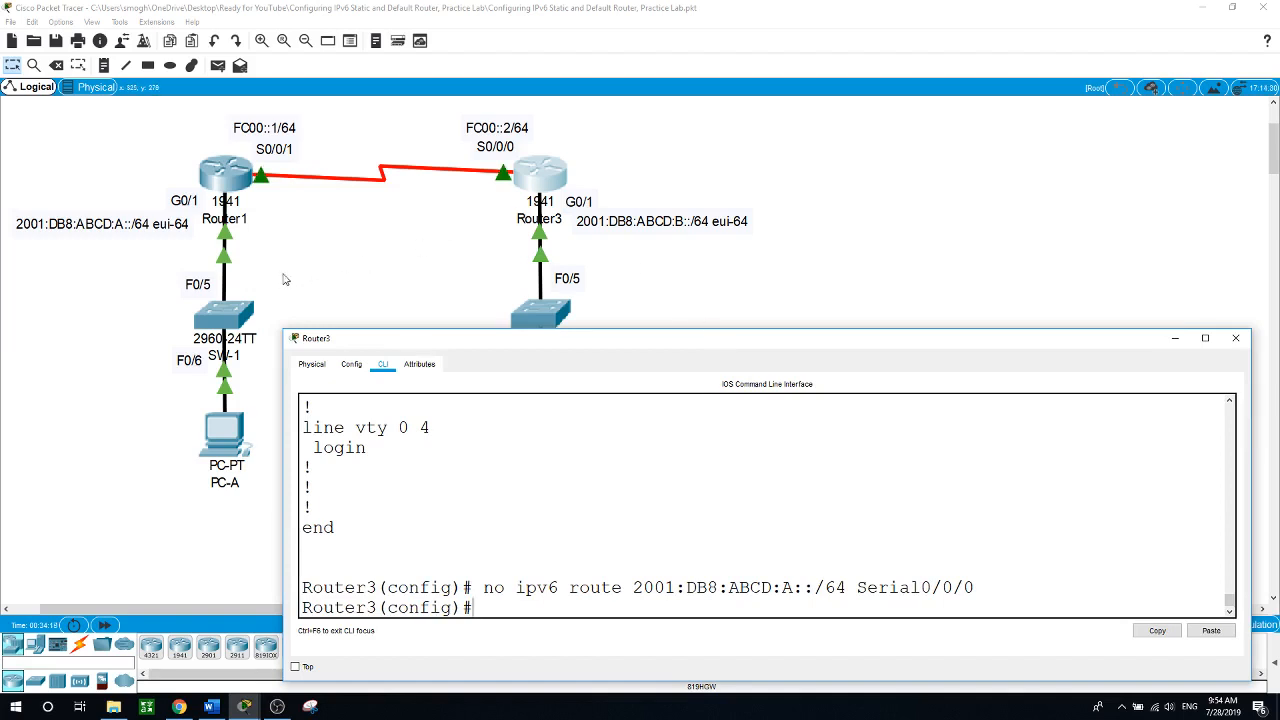
left_click_drag(141, 263, 294, 512)
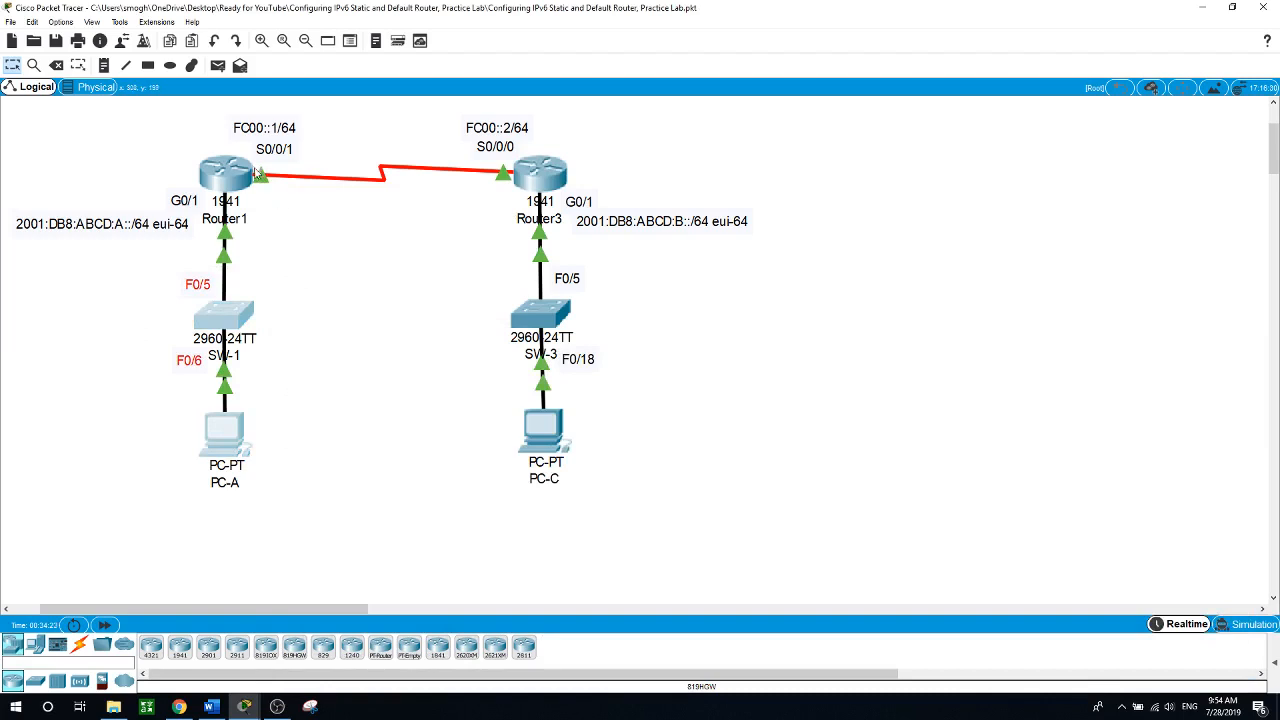
left_click(540, 175)
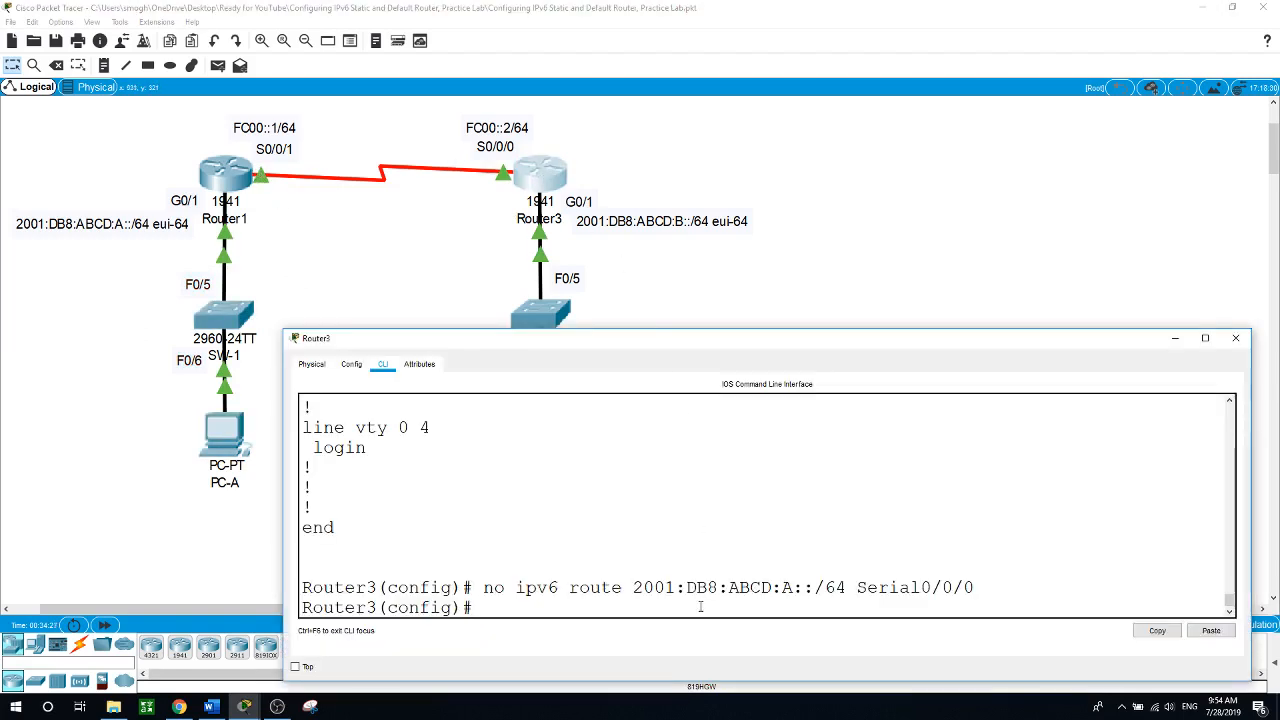
type("ipv6 route ")
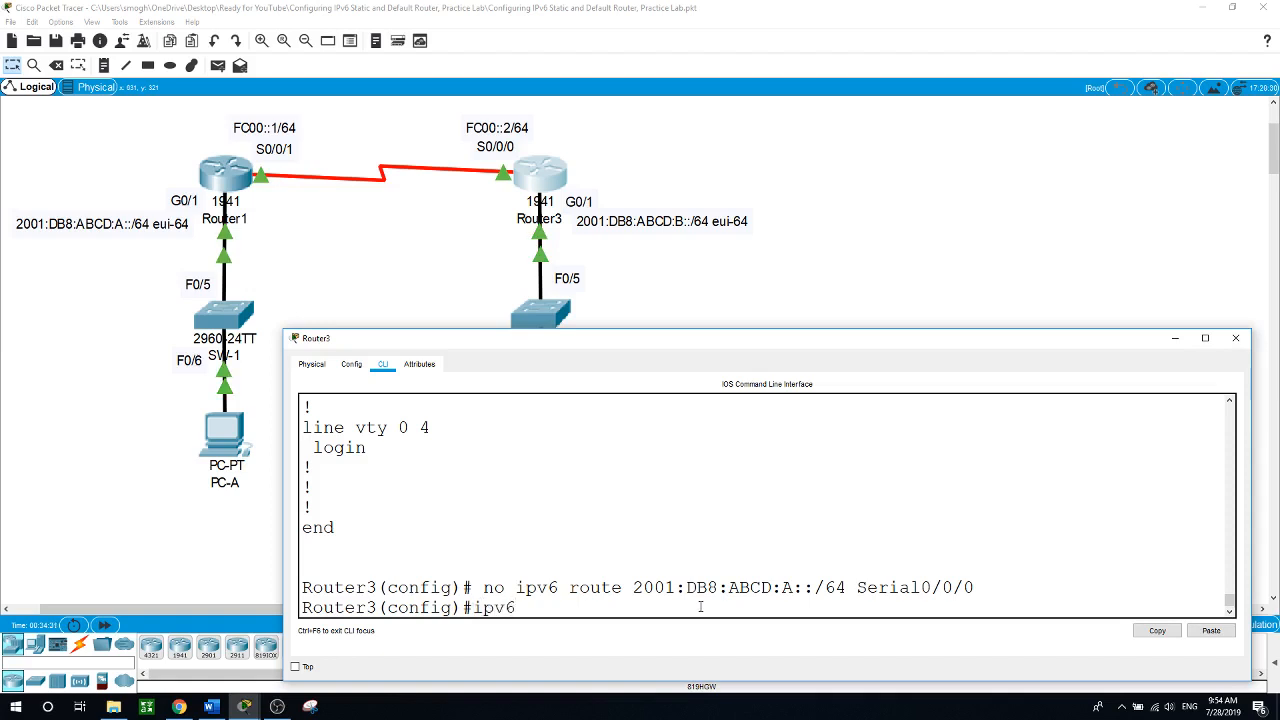
type("2001:DB8")
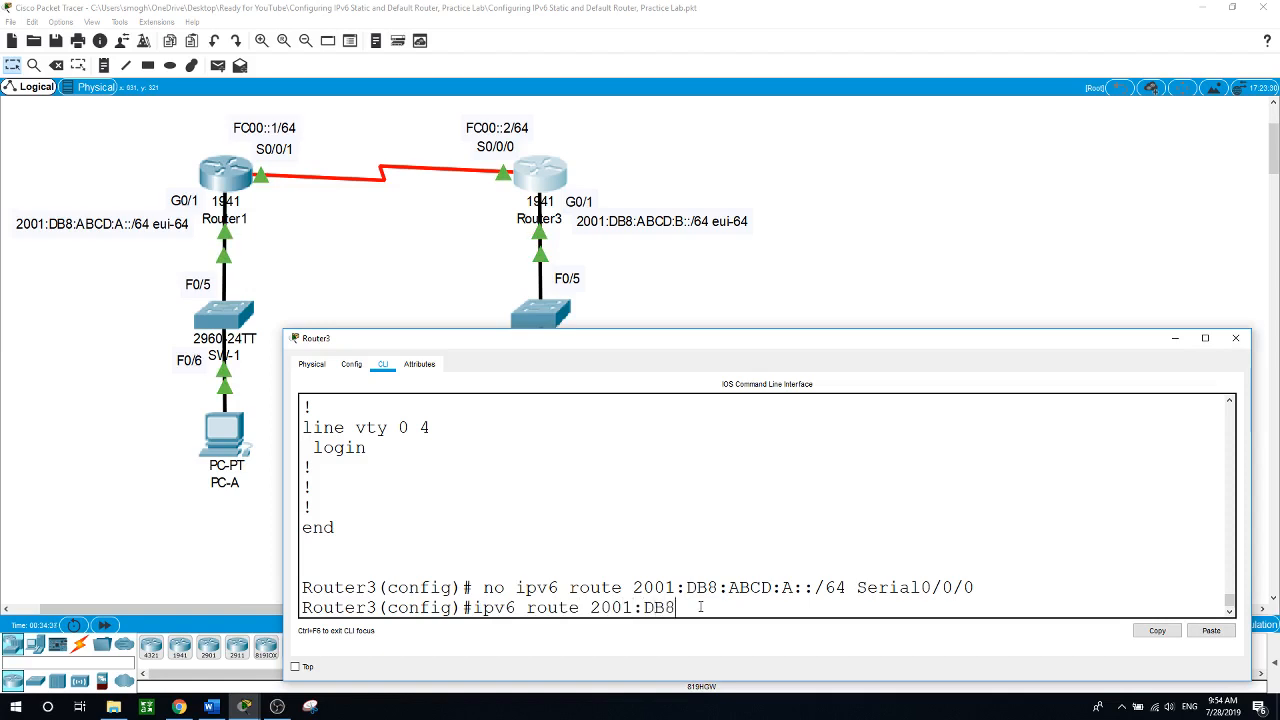
type(":ABCD:A::/64 FC00")
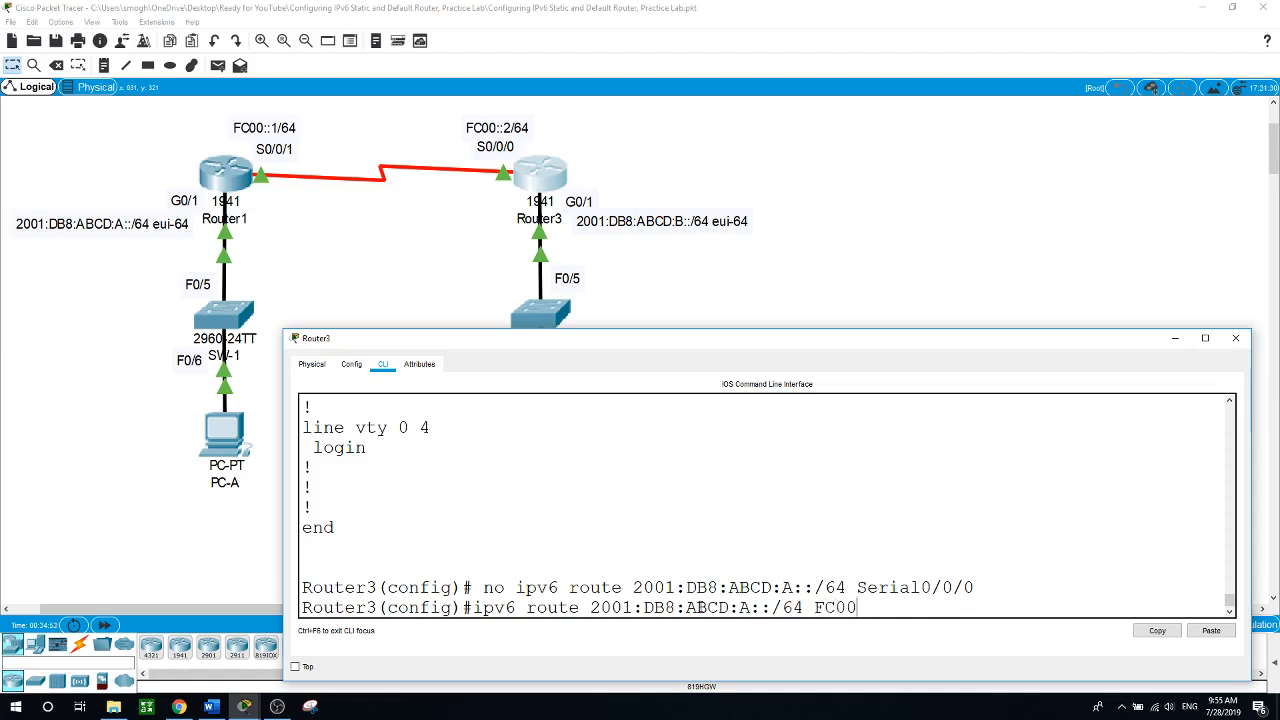
type("::1/64")
key("Return")
Step: Recall the rejected command and add Router3's static IPv6 route to 2001:DB8:ABCD:A::/64 with next hop FC00::1, without a prefix length
key("Up")
key("Down")
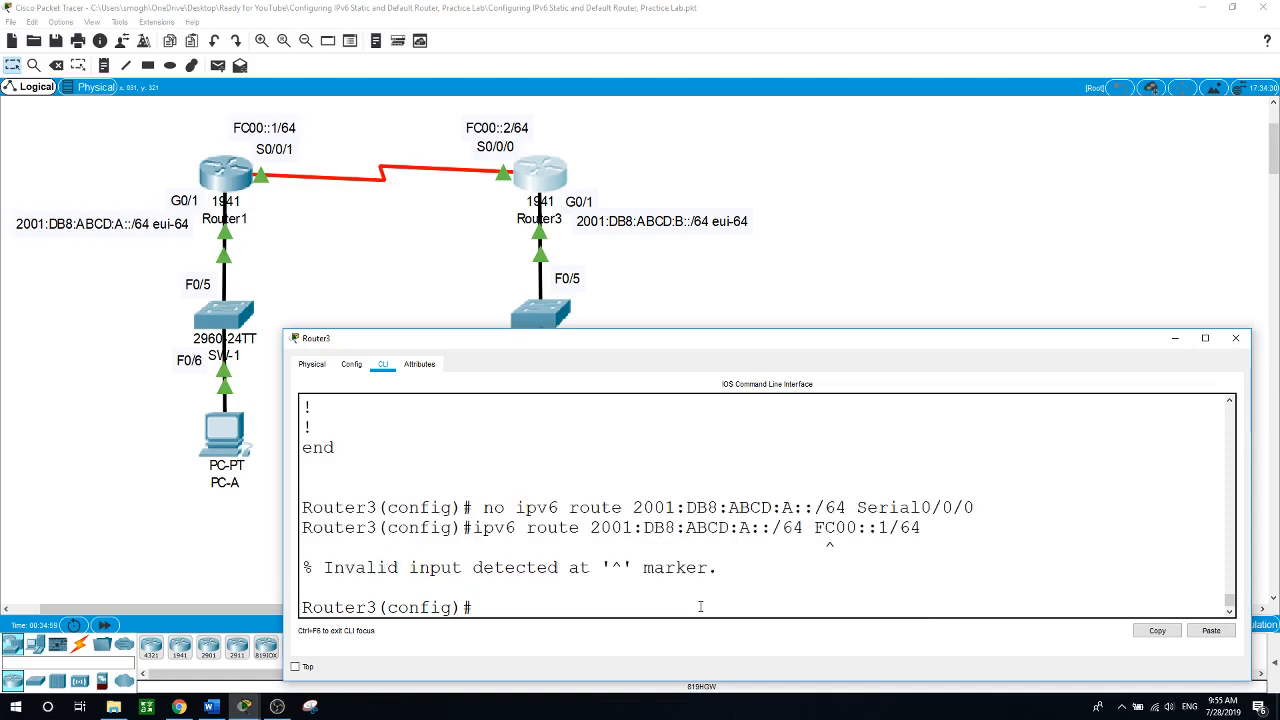
key("Up")
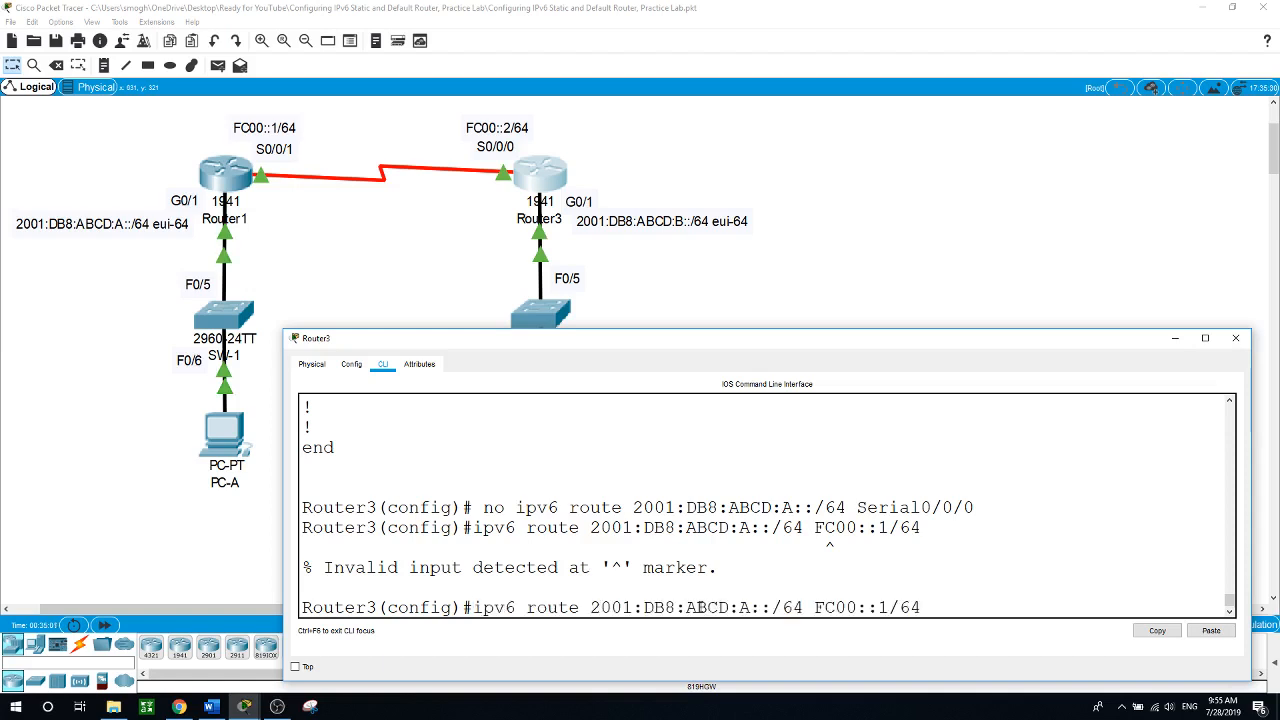
key("BackSpace")
key("BackSpace")
key("BackSpace")
key("BackSpace")
key("BackSpace")
key("BackSpace")
key("BackSpace")
type("FC00")
key("Return")
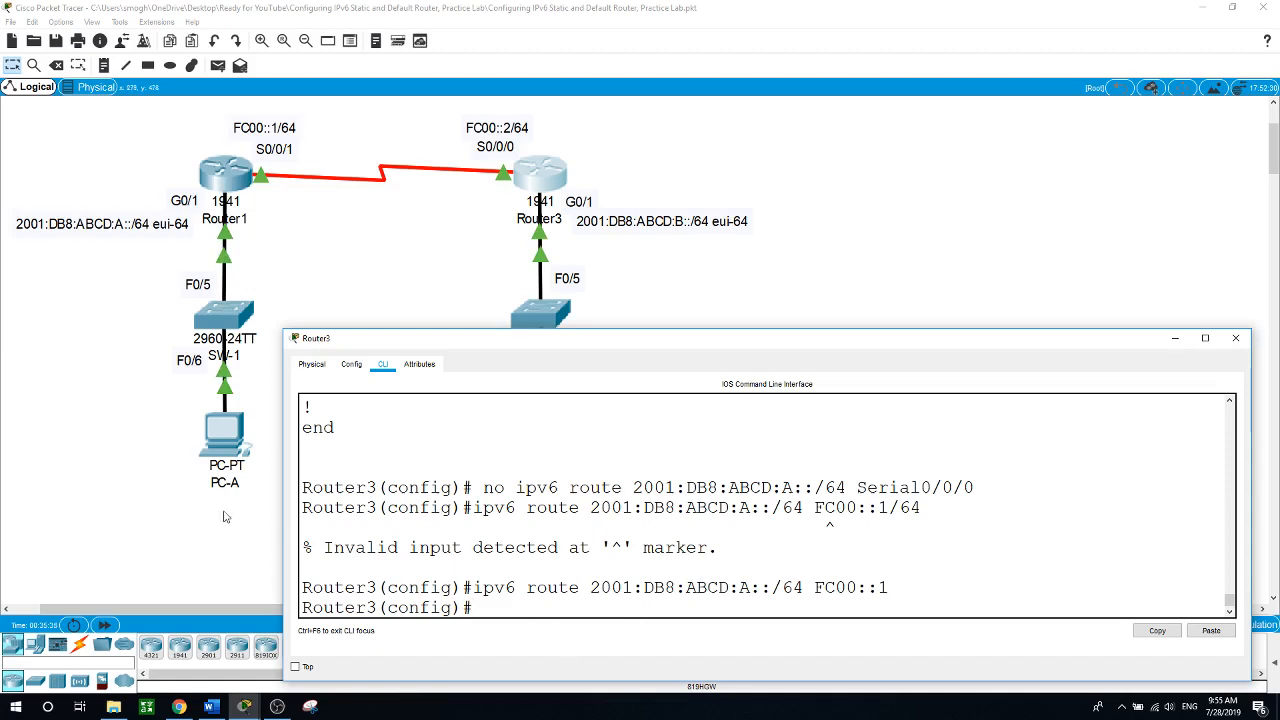
Step: Run do show ipv6 route on Router1 and check the next hop of its static route to 2001:DB8:ABCD:B::/64
left_click(152, 480)
left_click(226, 215)
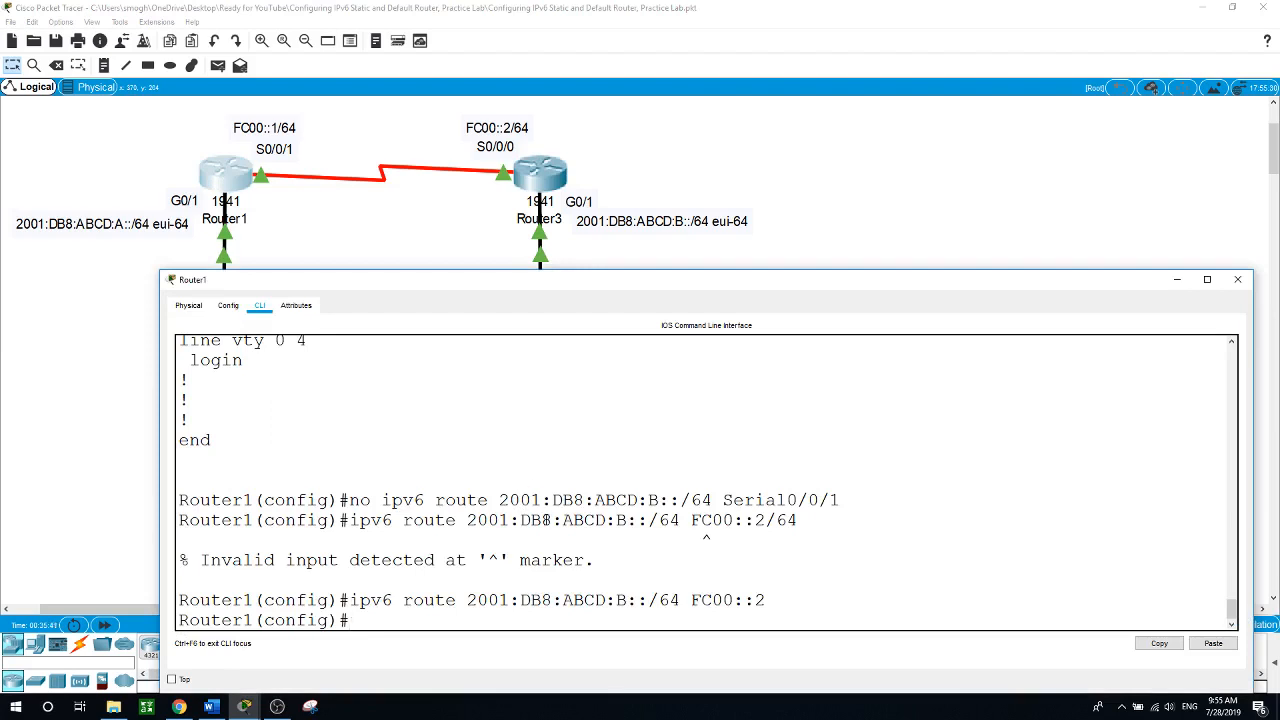
type("do show ipv6 route")
key("Return")
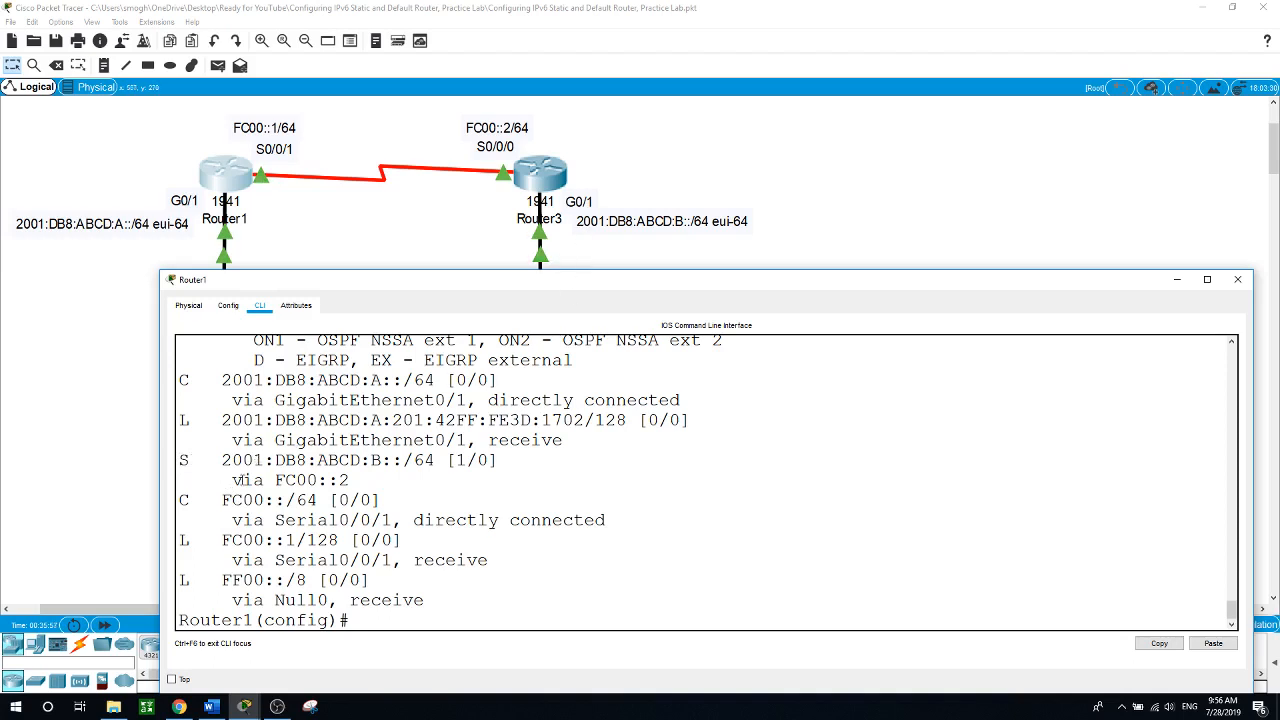
left_click_drag(233, 480, 358, 482)
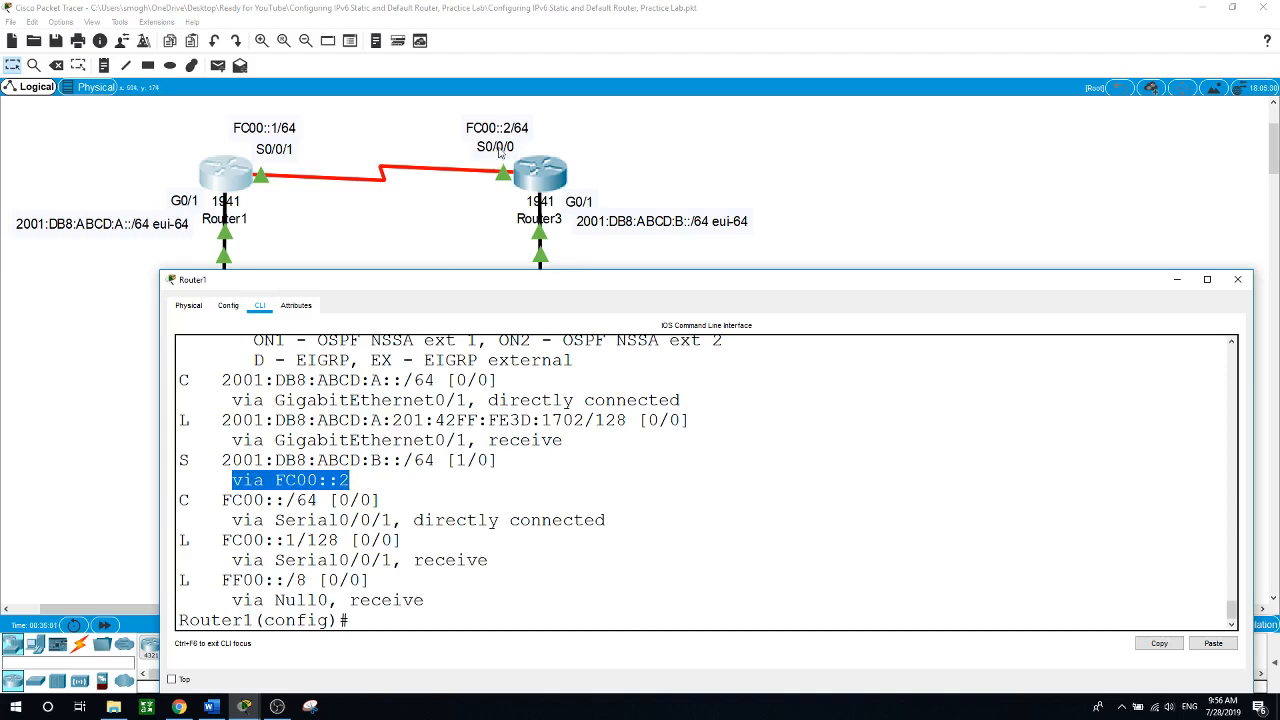
Step: Run do show ipv6 route on Router3 and enlarge its window to examine the static route to 2001:DB8:ABCD:A::/64
left_click(538, 173)
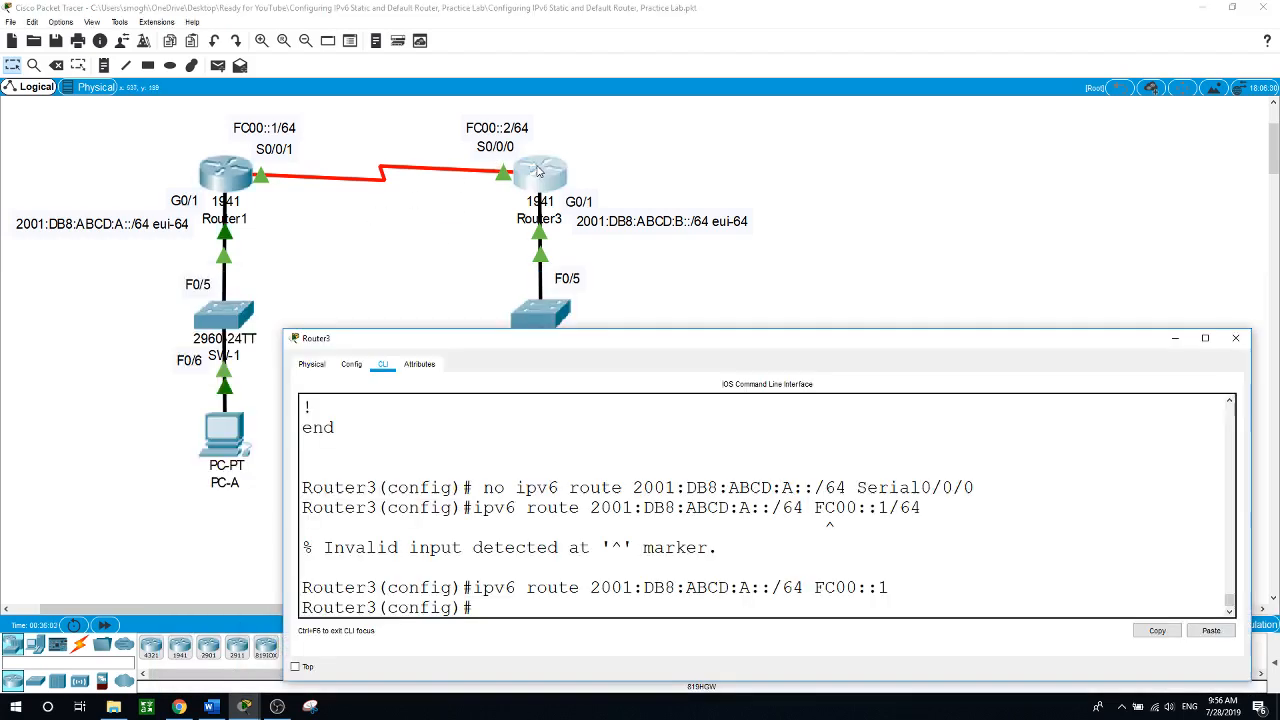
type("do")
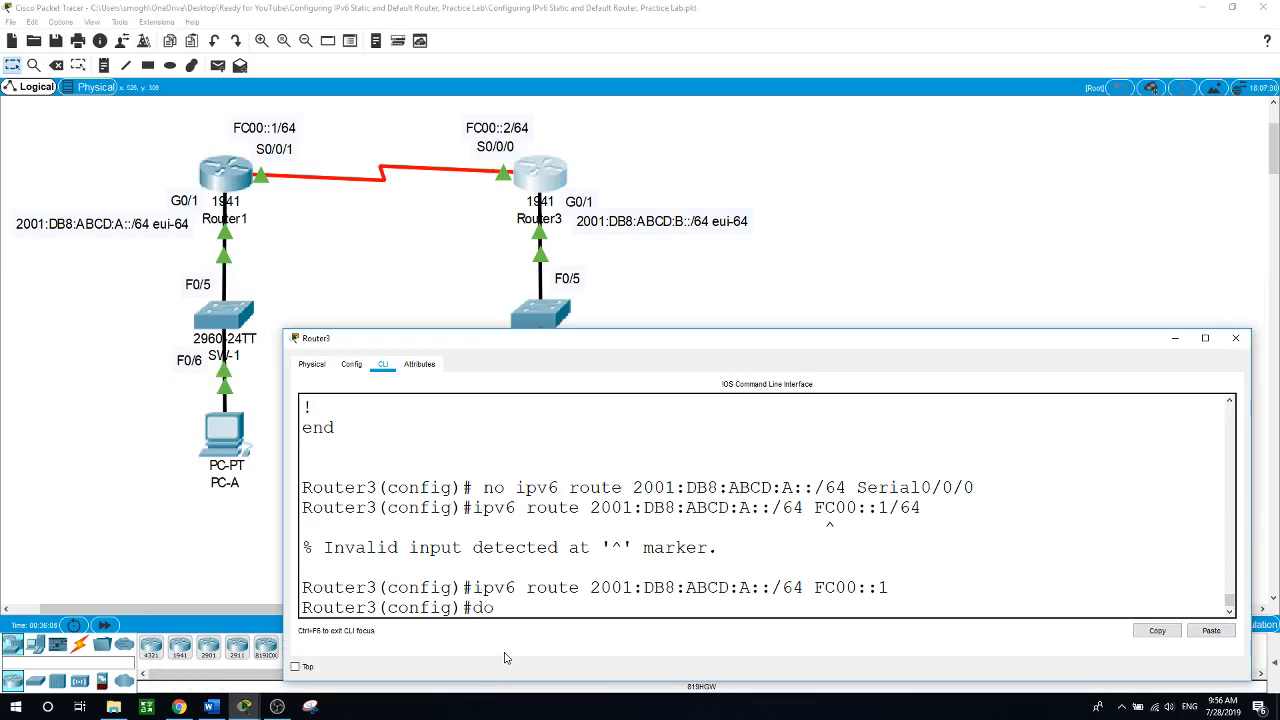
type(" show ipv")
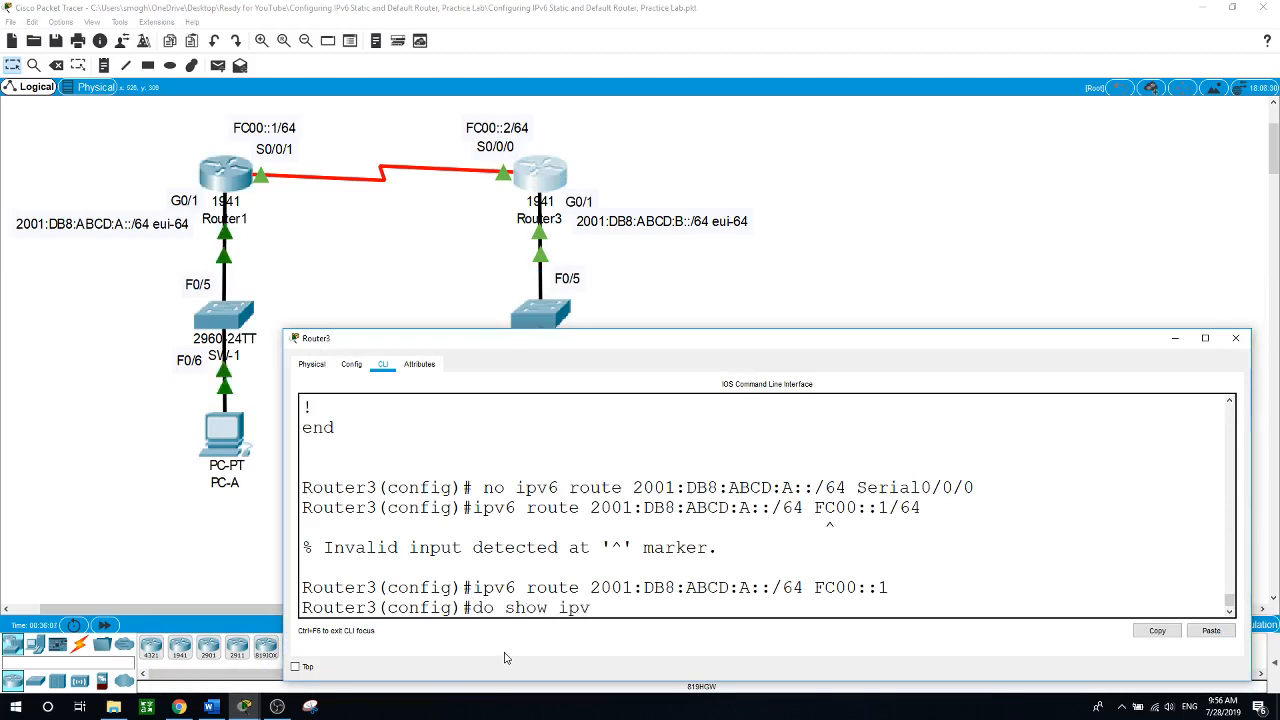
type("6 route")
key("Return")
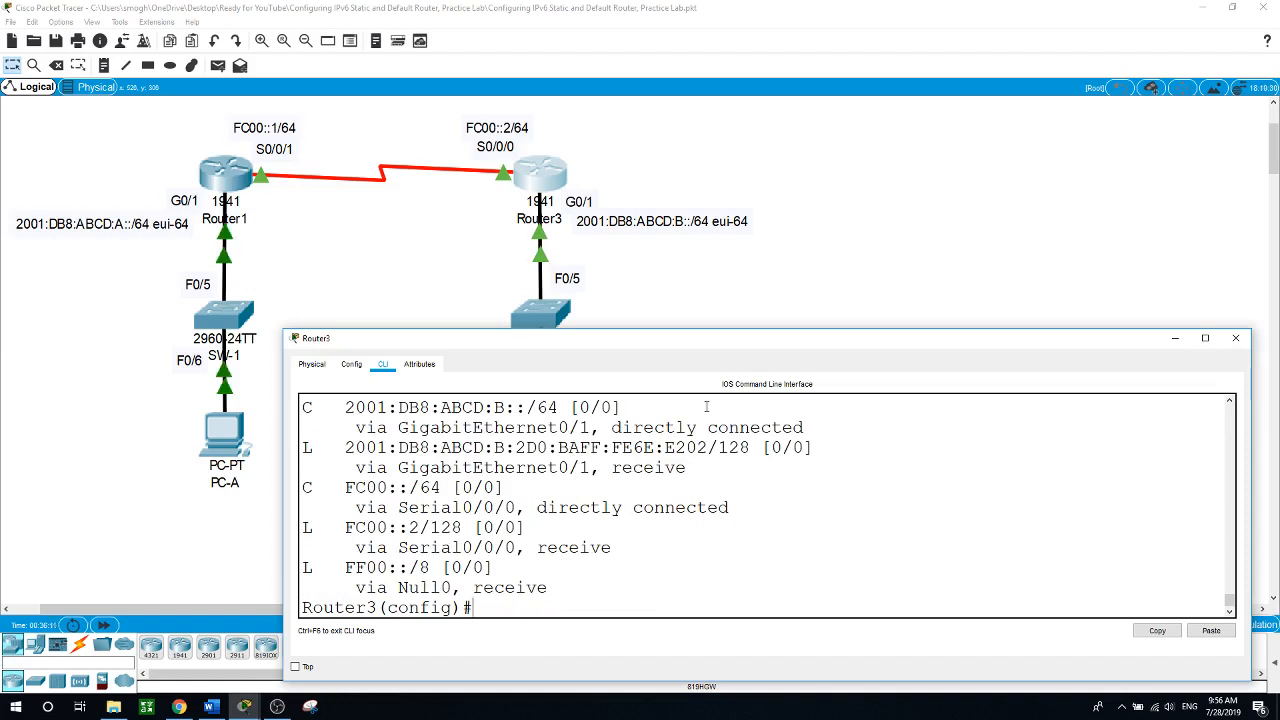
left_click_drag(712, 328, 712, 238)
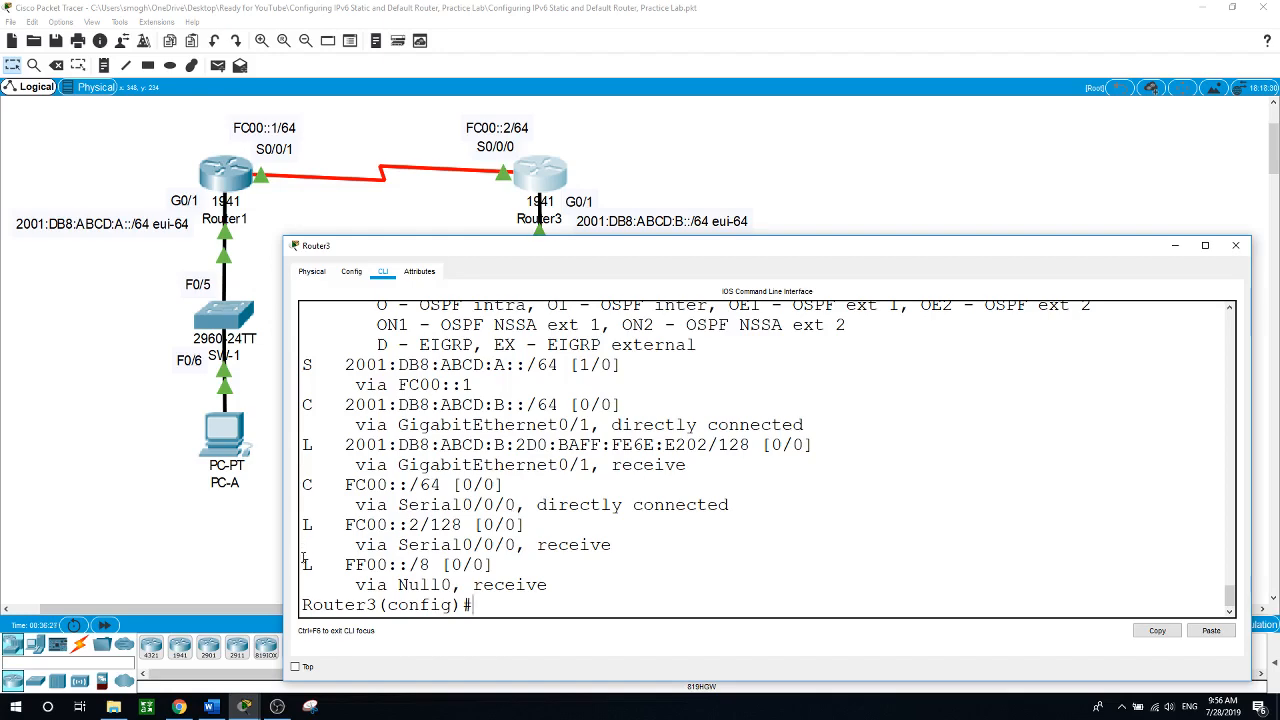
Step: Repeat the ping from PC-A to PC-C at 2001:DB8:ABCD:B:201:64FF:FEC5:35C1 to test the next-hop routes
left_click(208, 556)
left_click(224, 438)
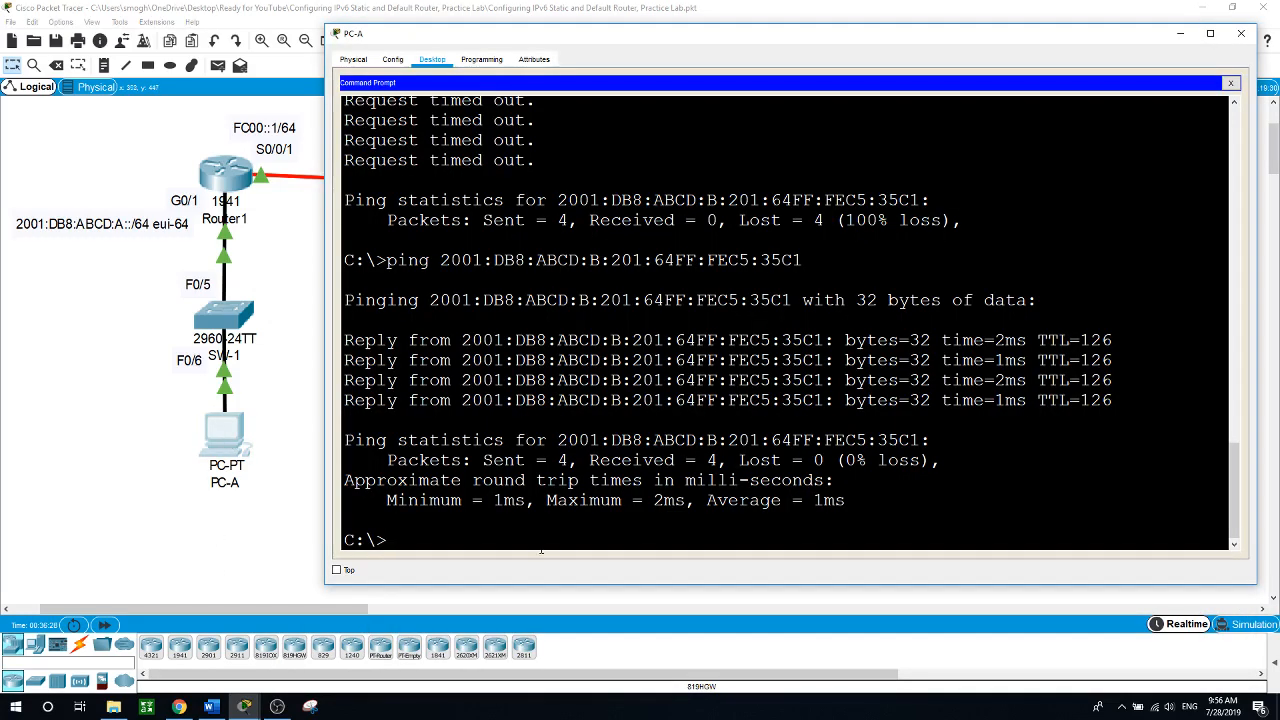
key("Up")
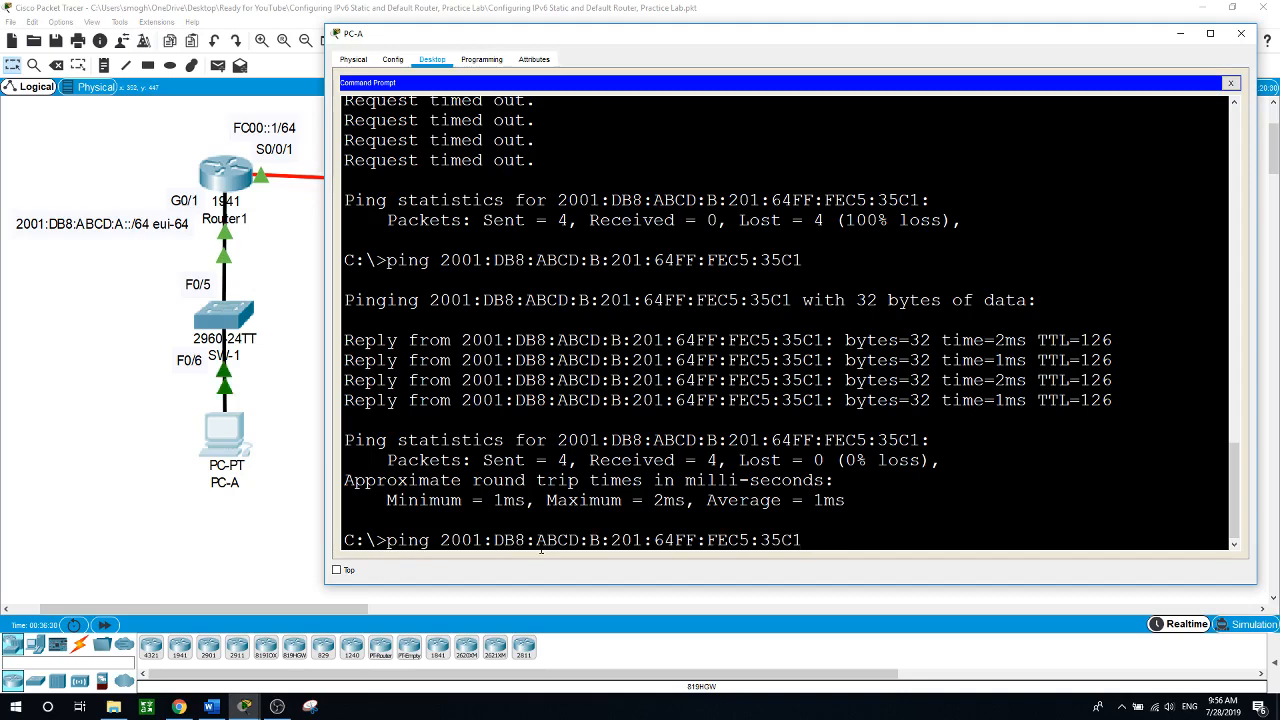
key("Return")
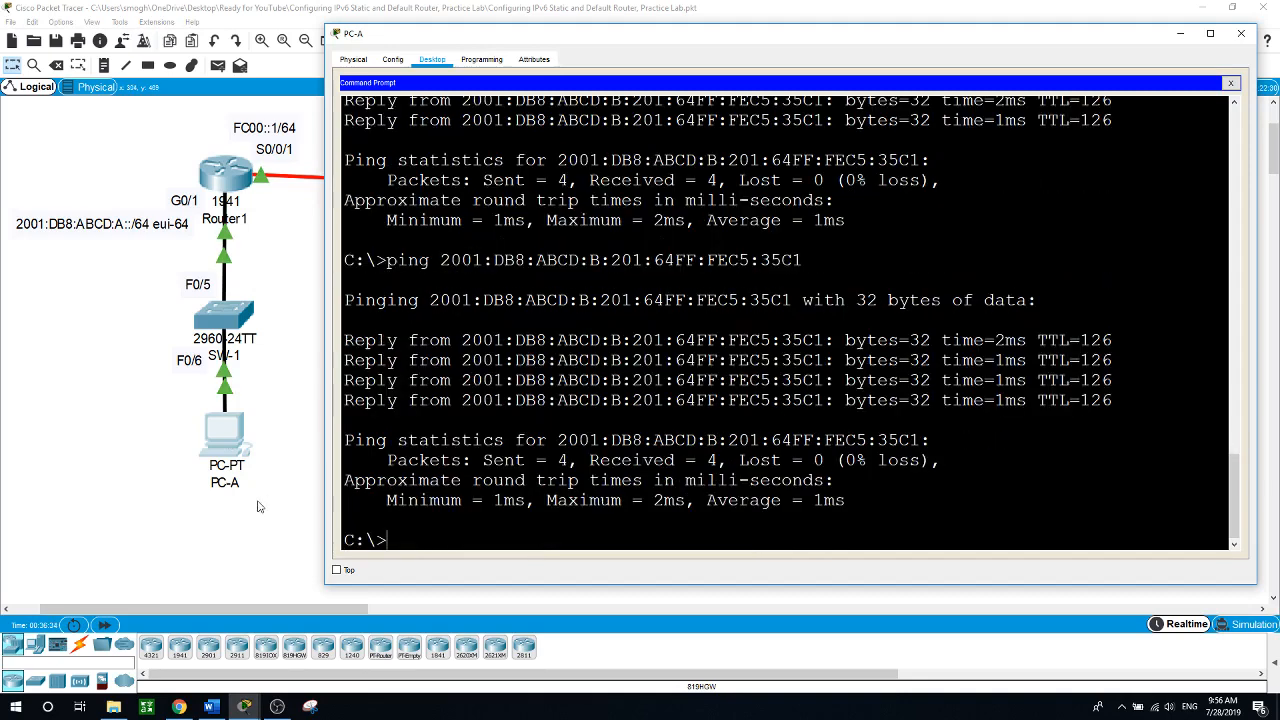
left_click(265, 512)
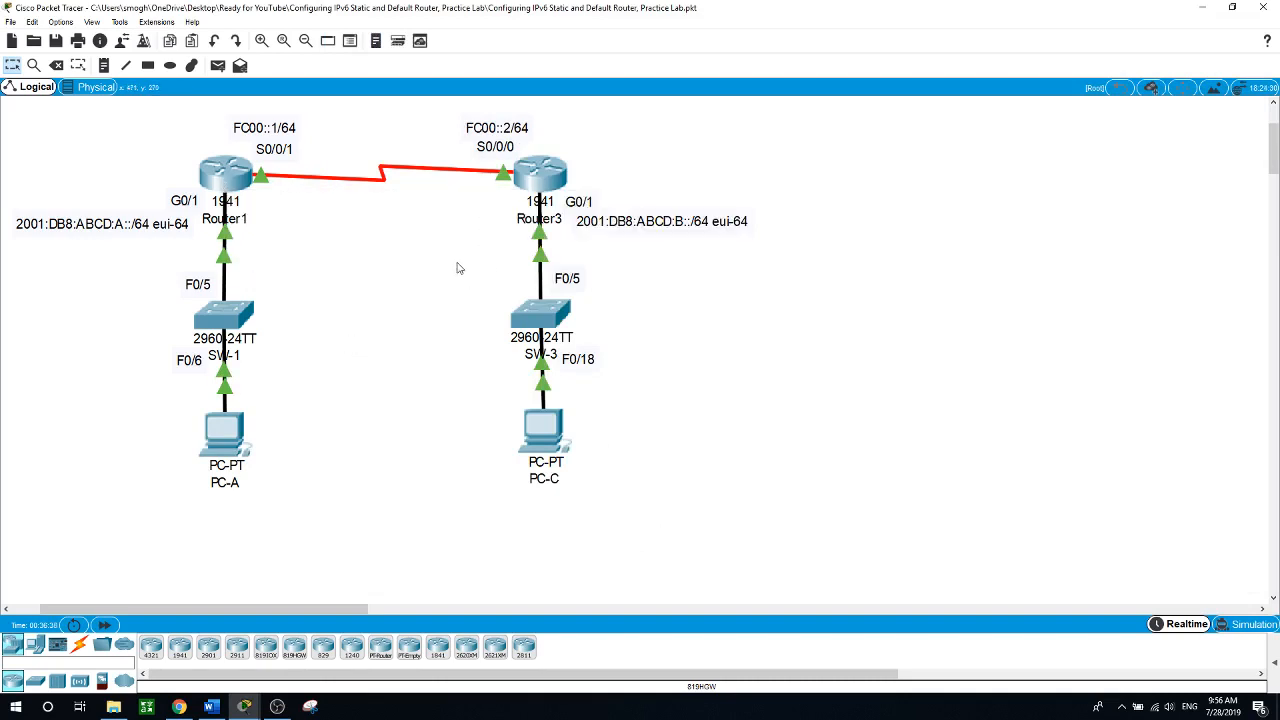
left_click_drag(459, 268, 729, 523)
left_click_drag(138, 268, 354, 532)
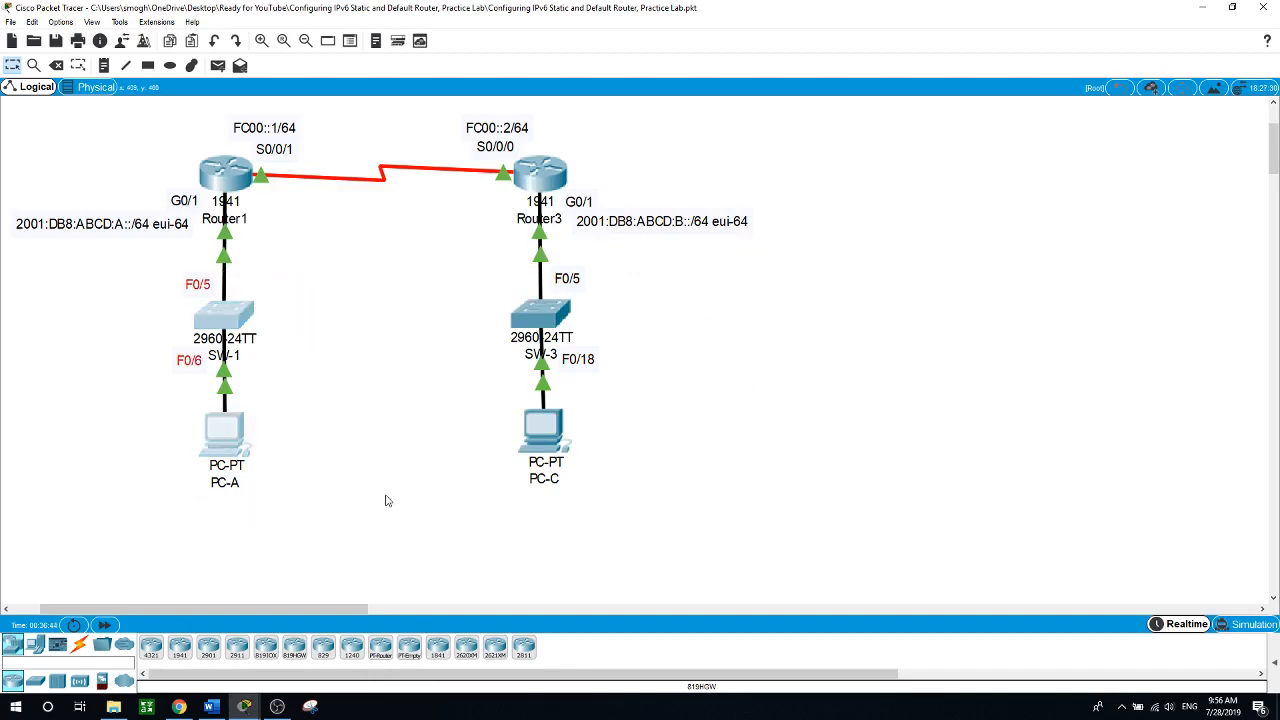
left_click(389, 498)
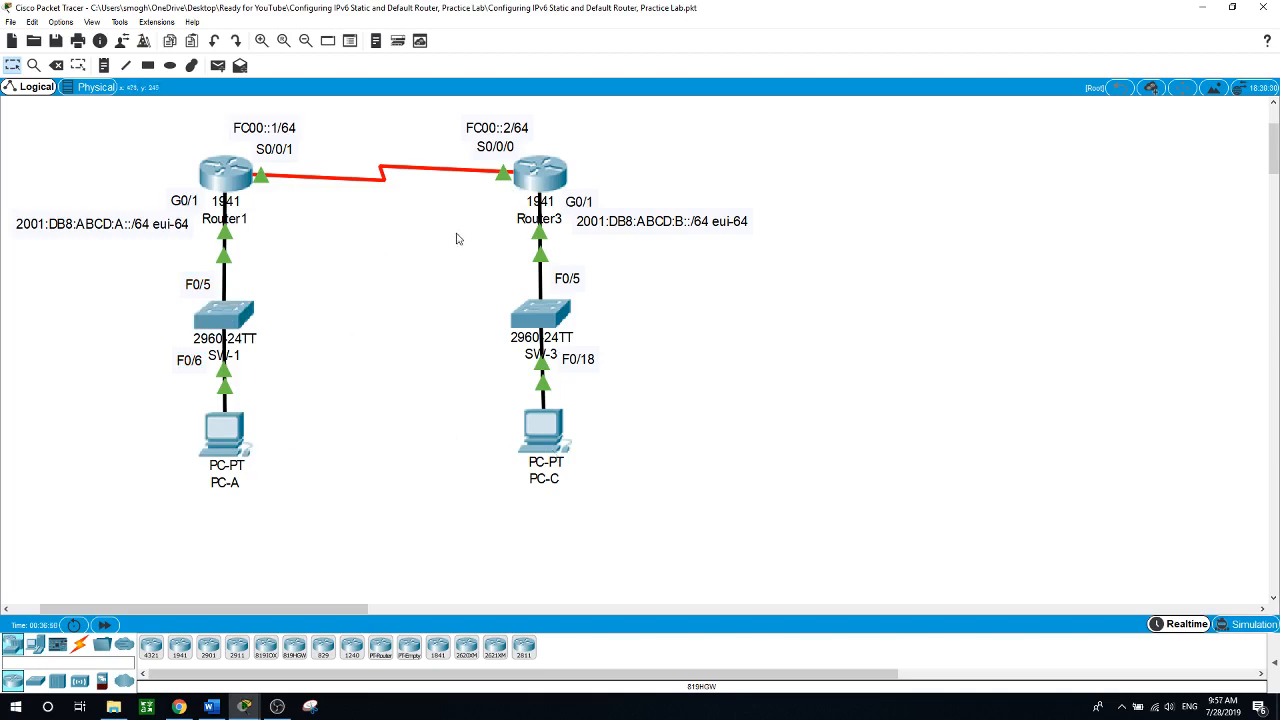
left_click_drag(113, 302, 316, 515)
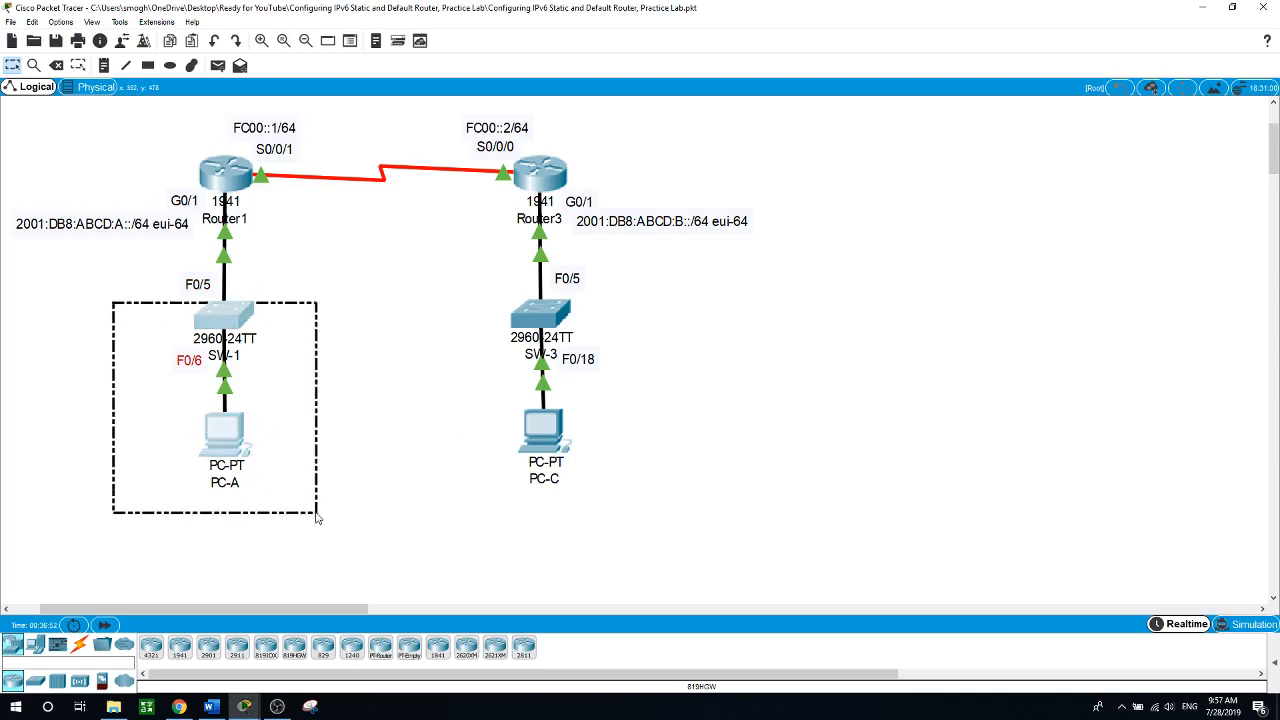
left_click(452, 485)
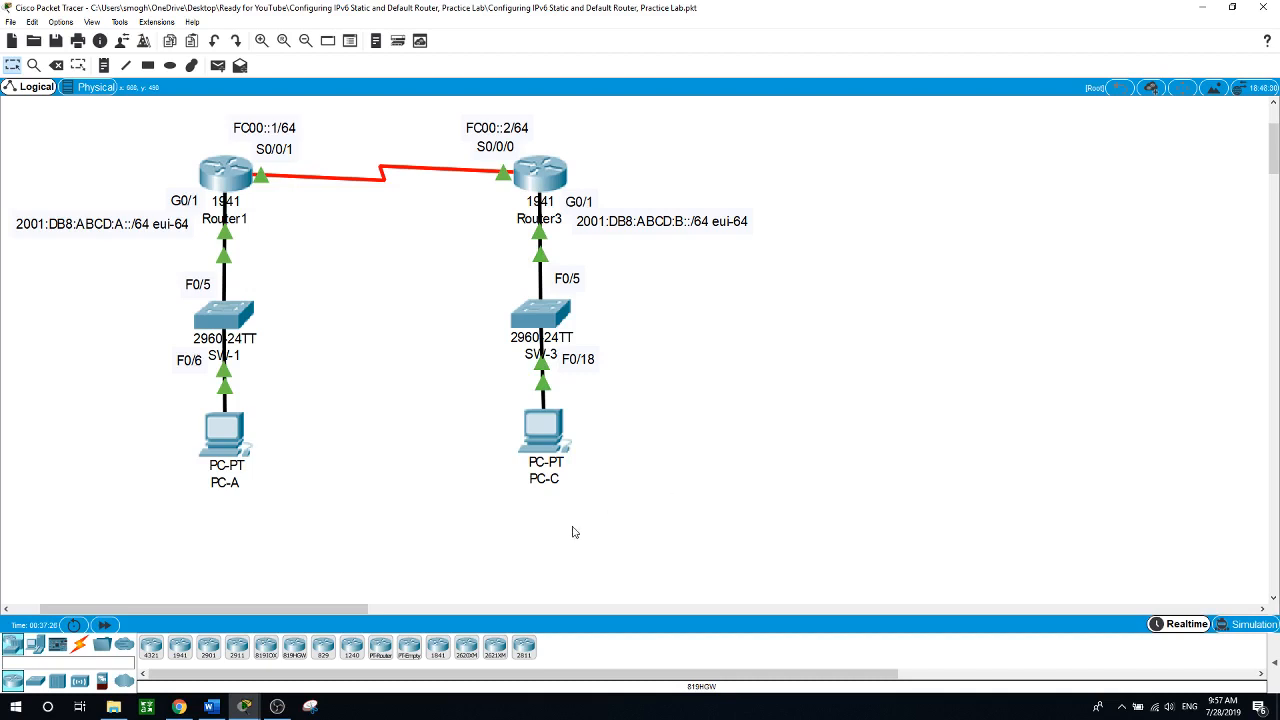
Step: Display Router1's running configuration with do show run and copy its IPv6 static route line for 2001:DB8:ABCD:B::/64
left_click(222, 170)
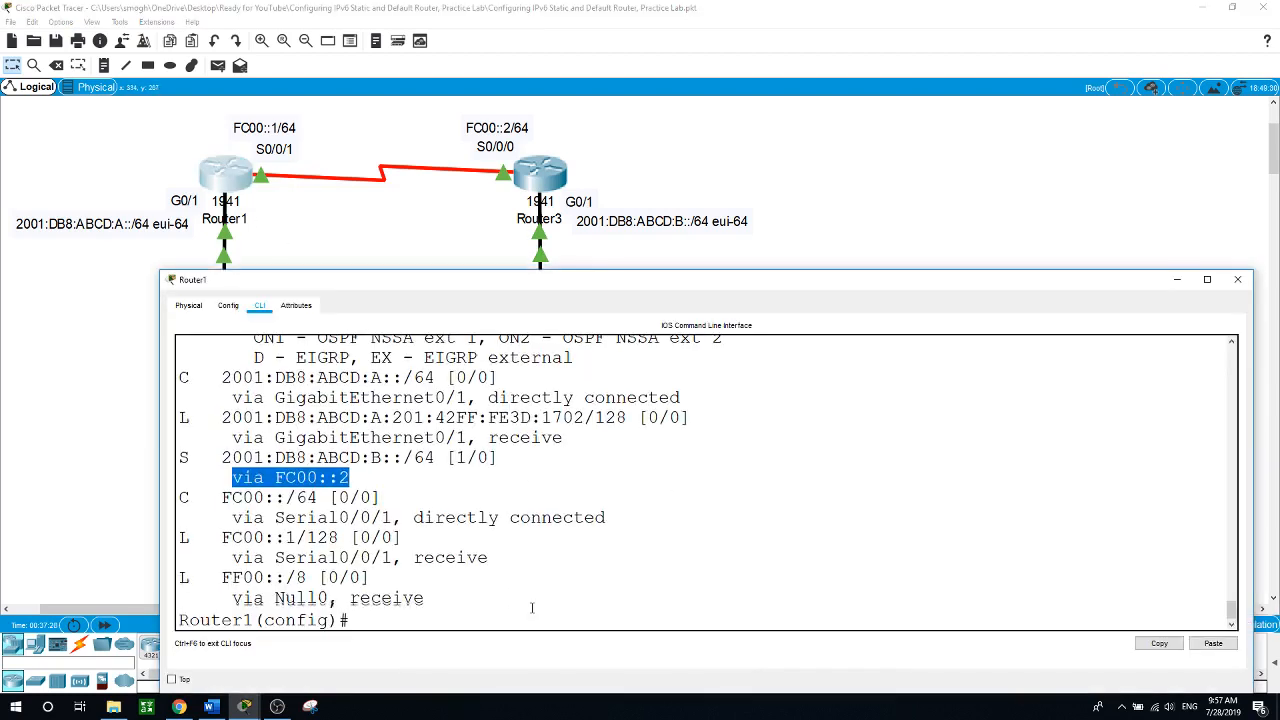
type("do show run")
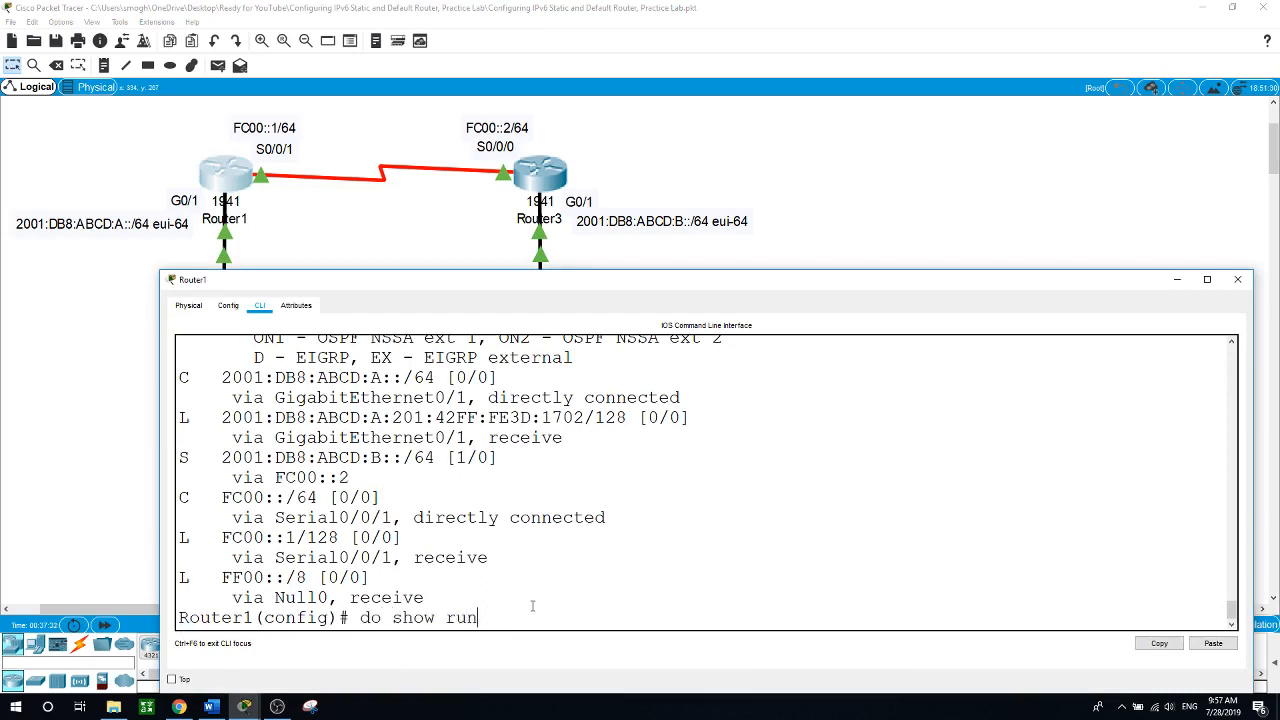
key("Return")
key("space")
key("space")
key("space")
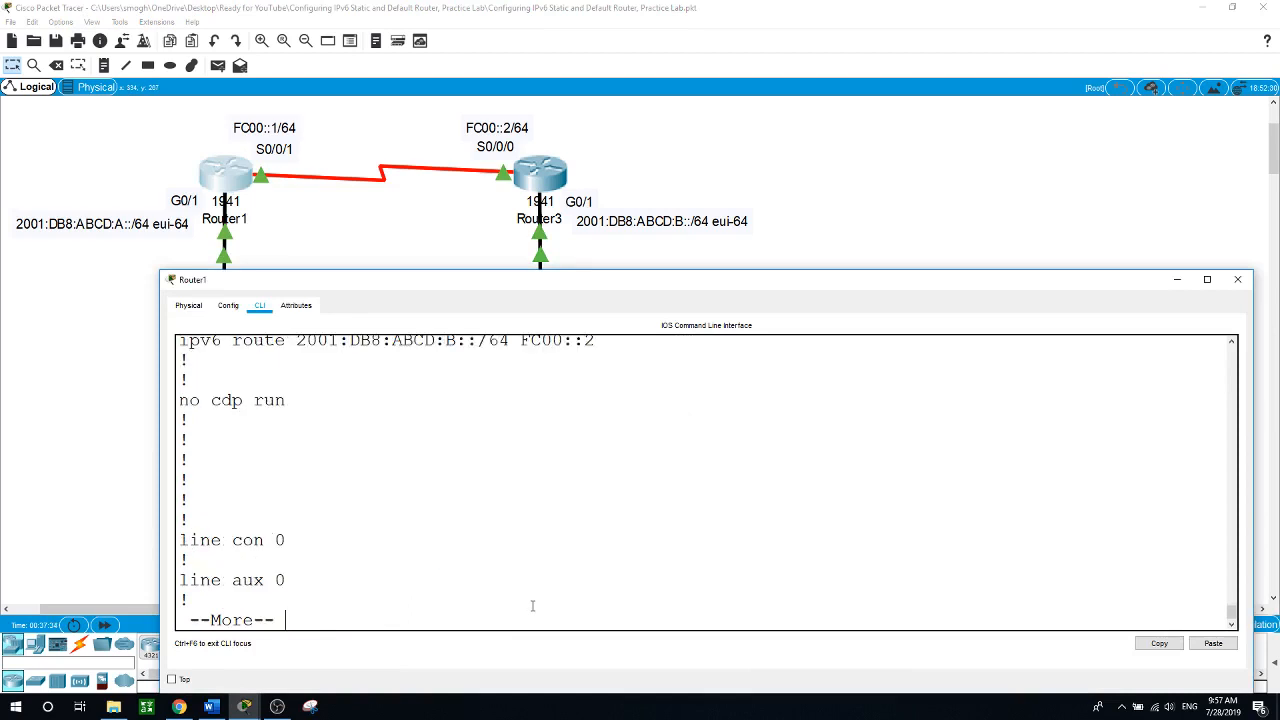
scroll(532, 605, "up", 3)
scroll(532, 605, "up", 2)
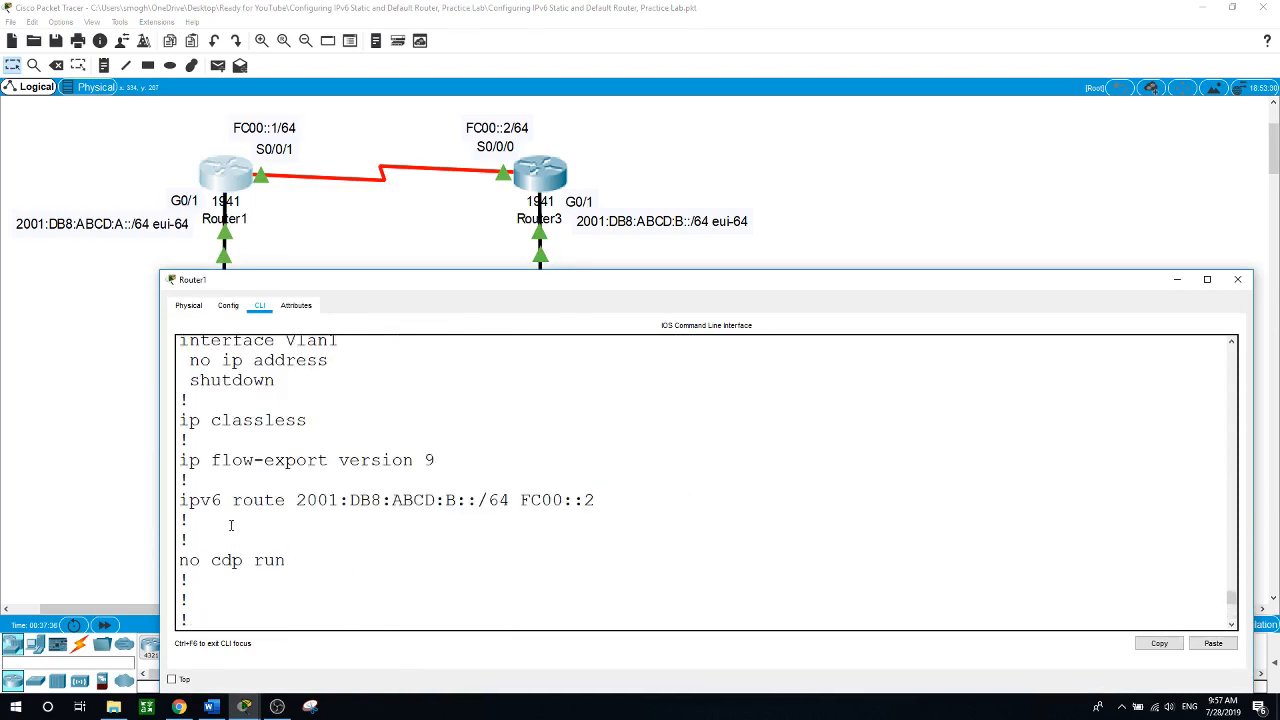
left_click_drag(180, 500, 615, 503)
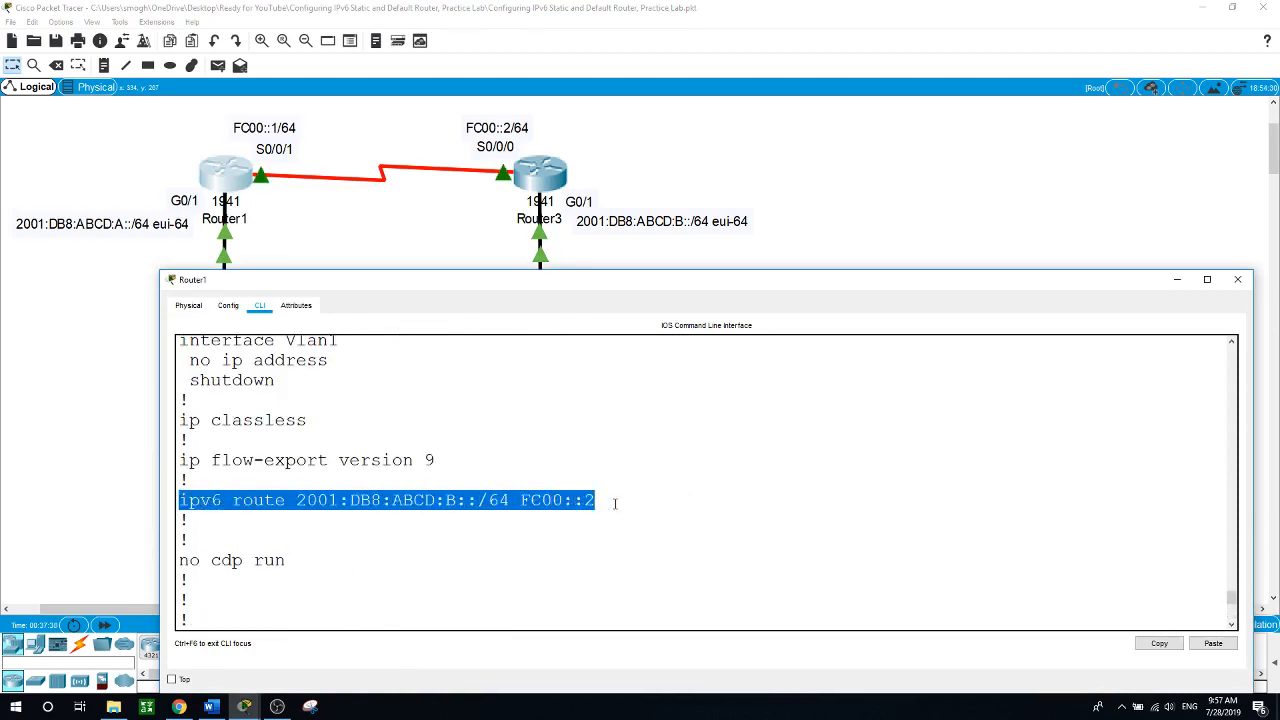
right_click(582, 500)
left_click(608, 507)
Step: Remove Router1's static route with no ipv6 route 2001:DB8:ABCD:B::/64 FC00::2, reusing the copied line
scroll(550, 576, "down", 3)
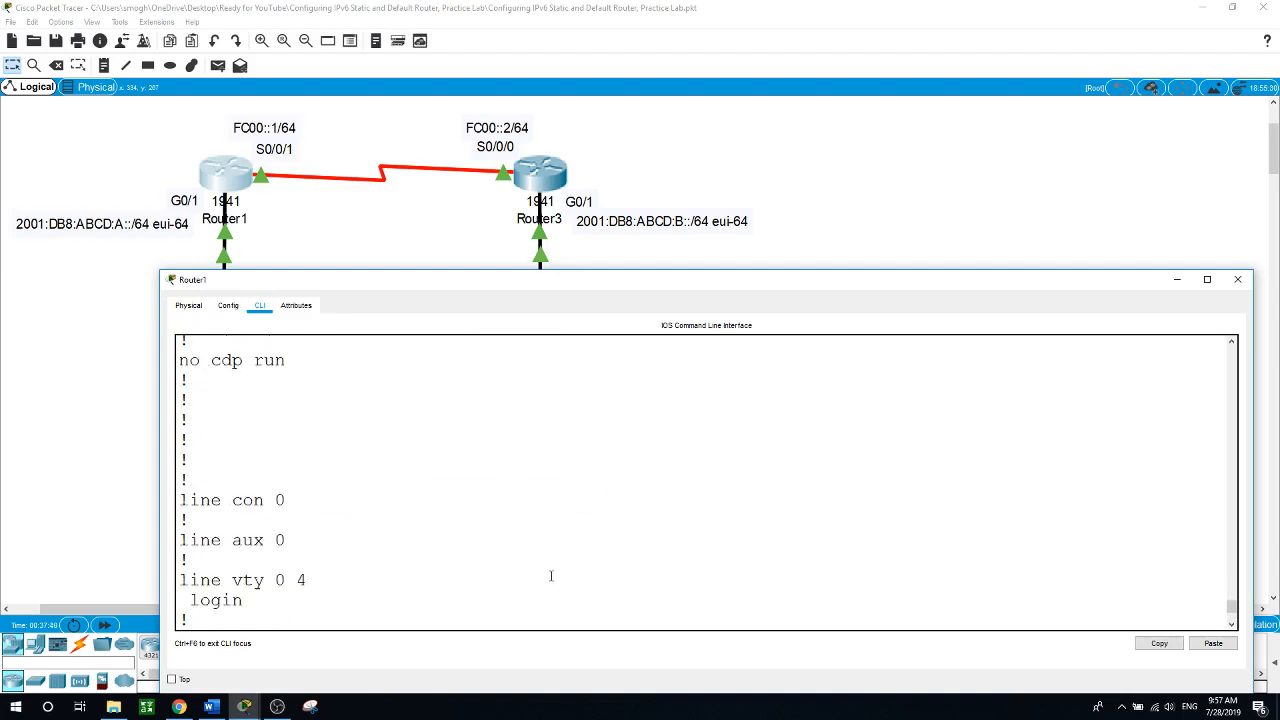
scroll(550, 576, "down", 2)
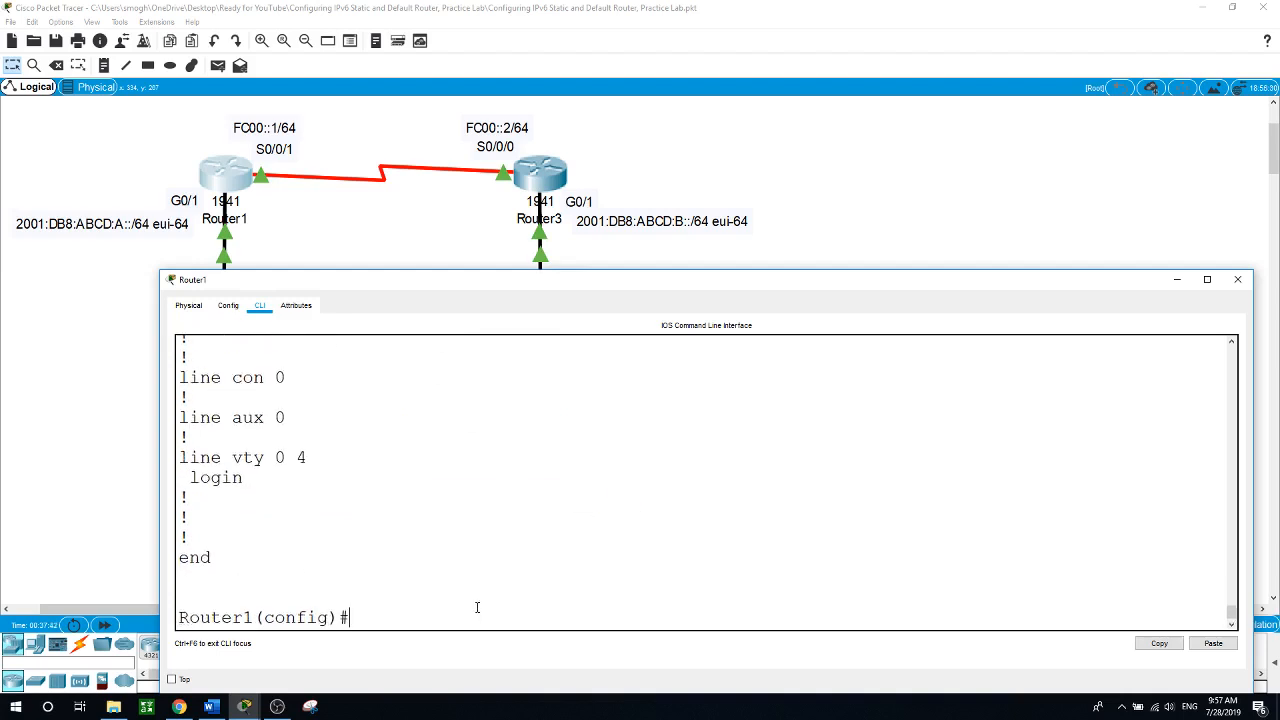
type("no")
left_click(1200, 645)
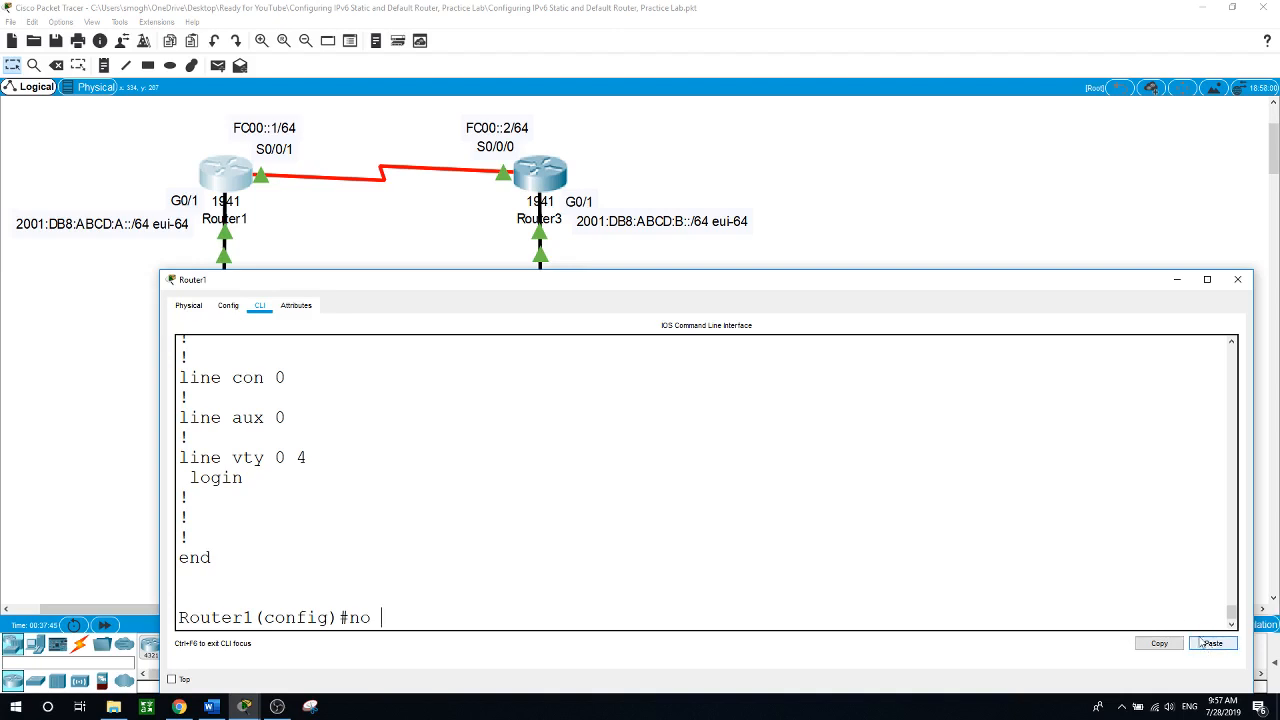
right_click(554, 470)
left_click(585, 494)
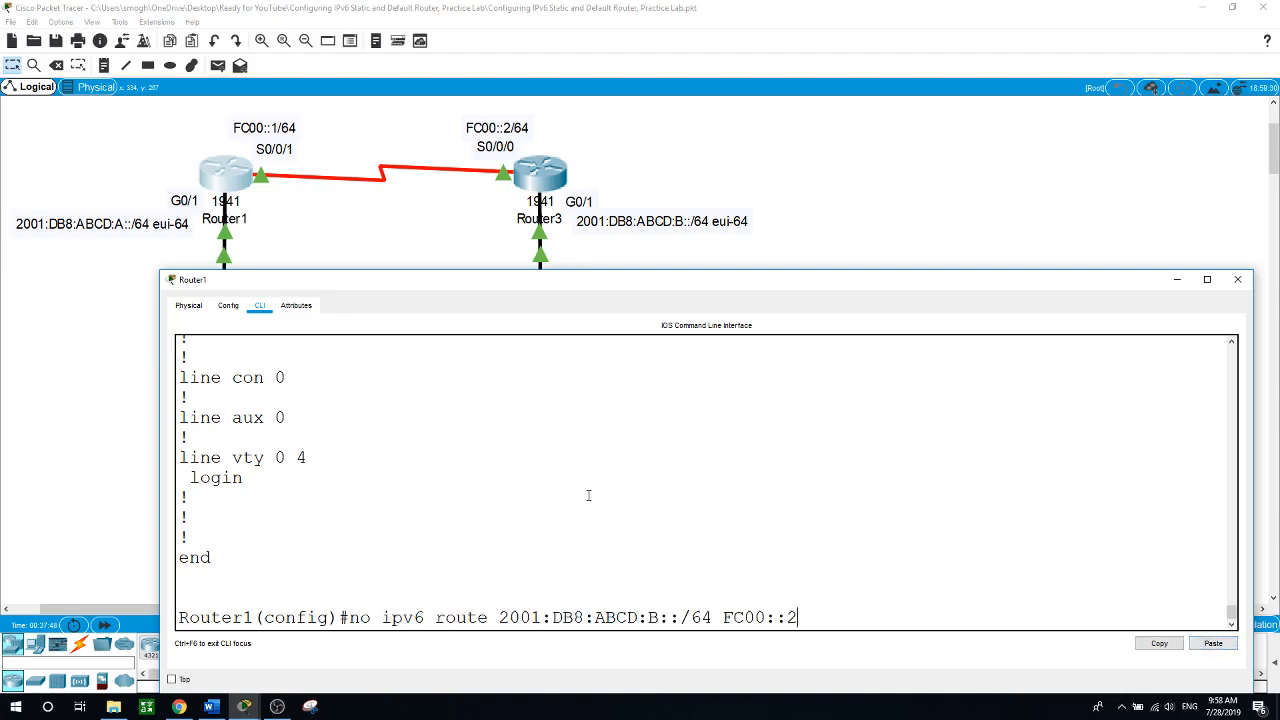
key("Return")
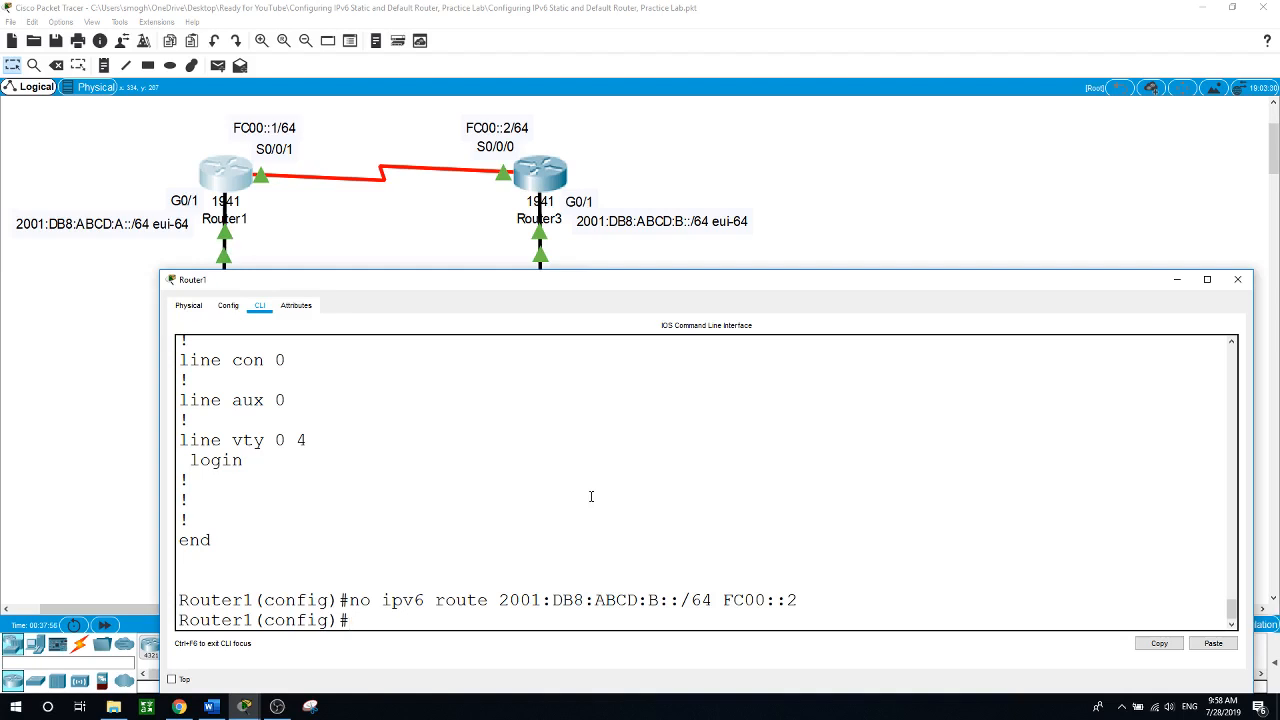
Step: Add an IPv6 default route ::/0 on Router1 through exit interface s0/0/1
type("ipv6 route ::/0")
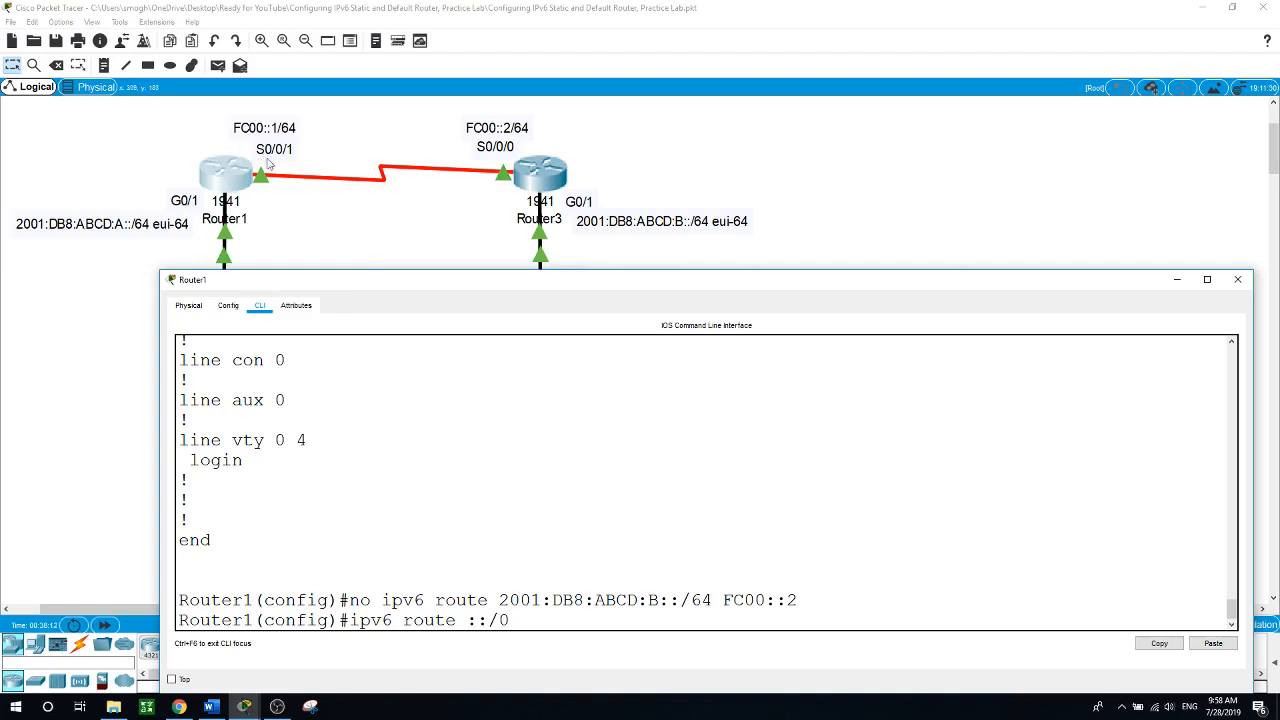
type("s0/0/1")
key("Return")
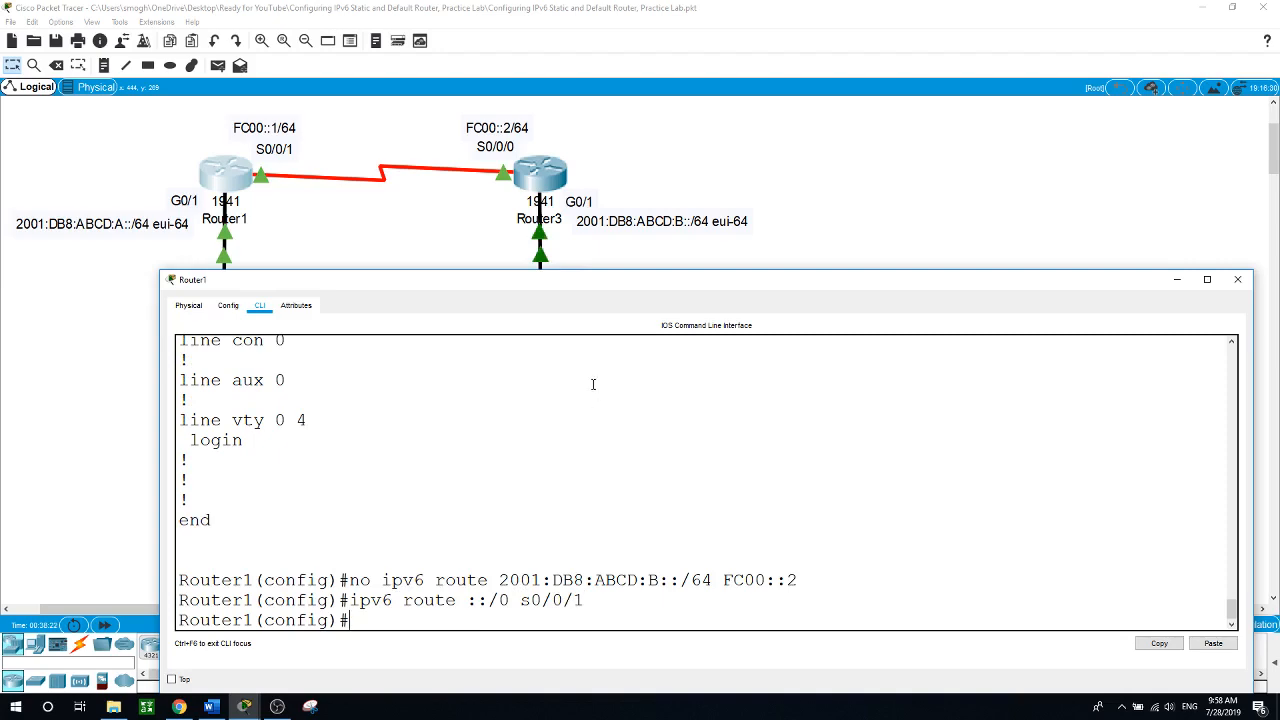
Step: Display Router3's running configuration with do show run and copy its IPv6 static route line for 2001:DB8:ABCD:A::/64
left_click(560, 174)
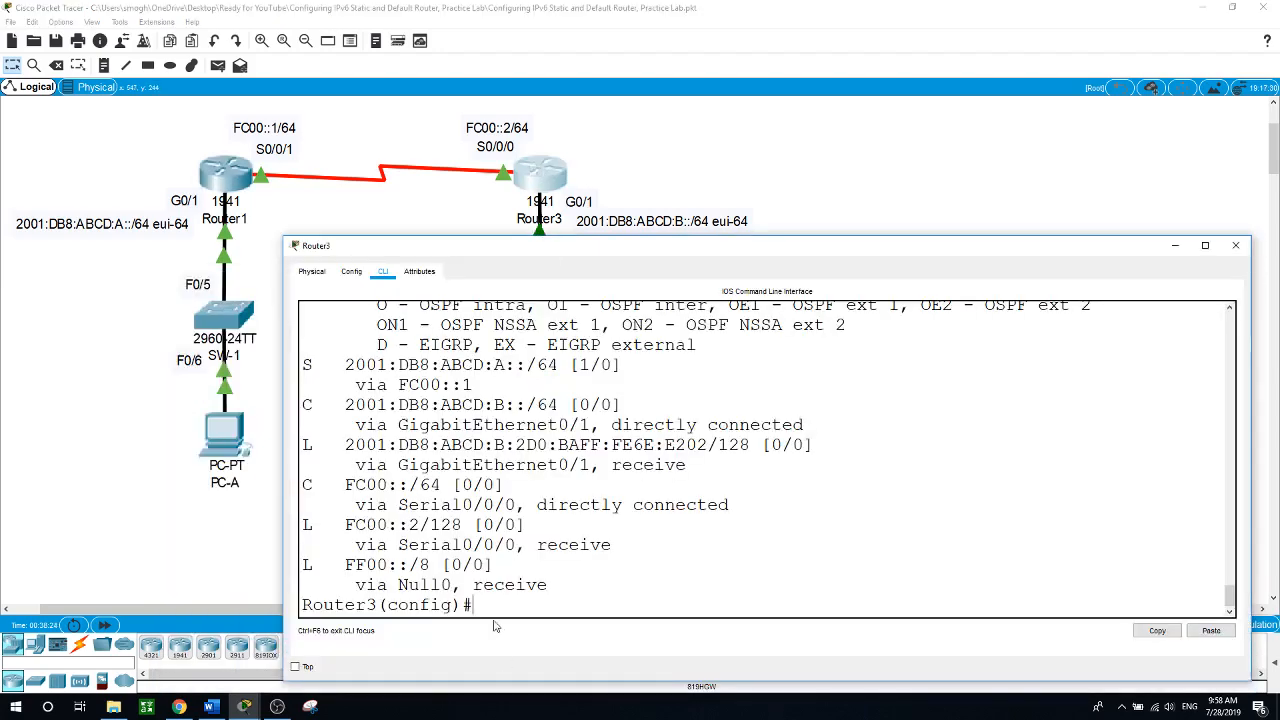
type("do show run")
key("Return")
key("space")
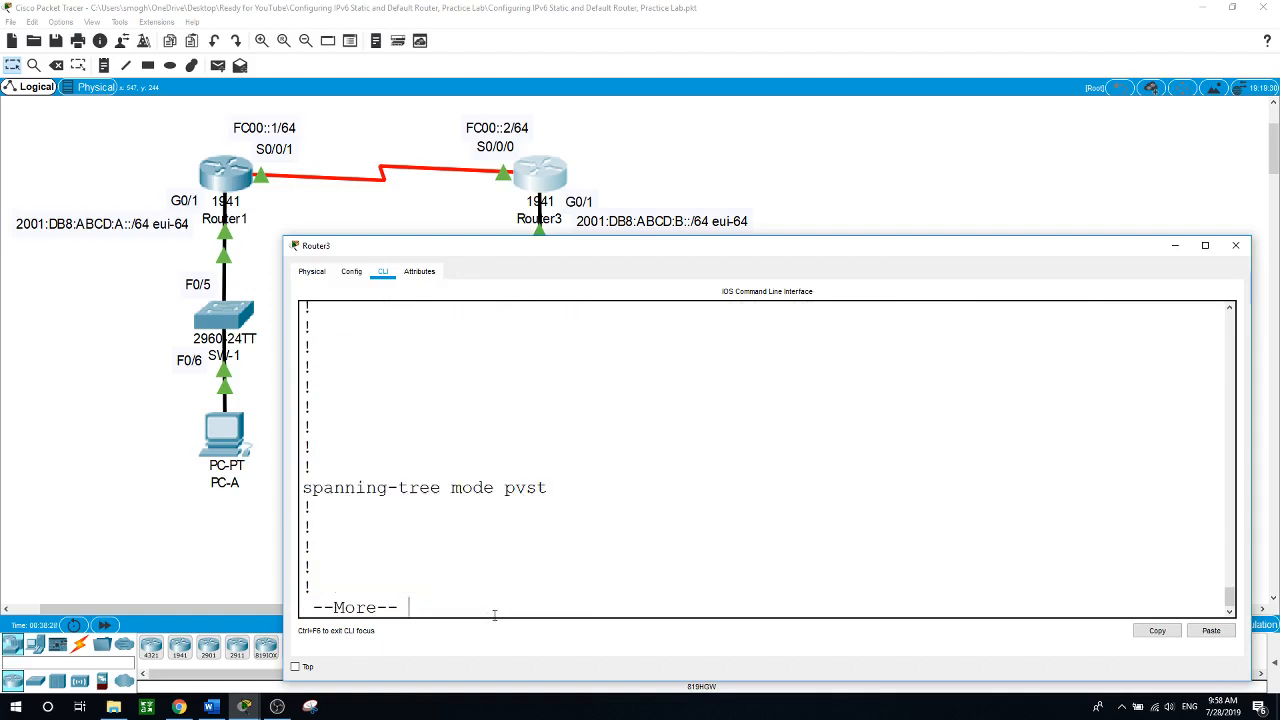
key("space")
key("space")
key("space")
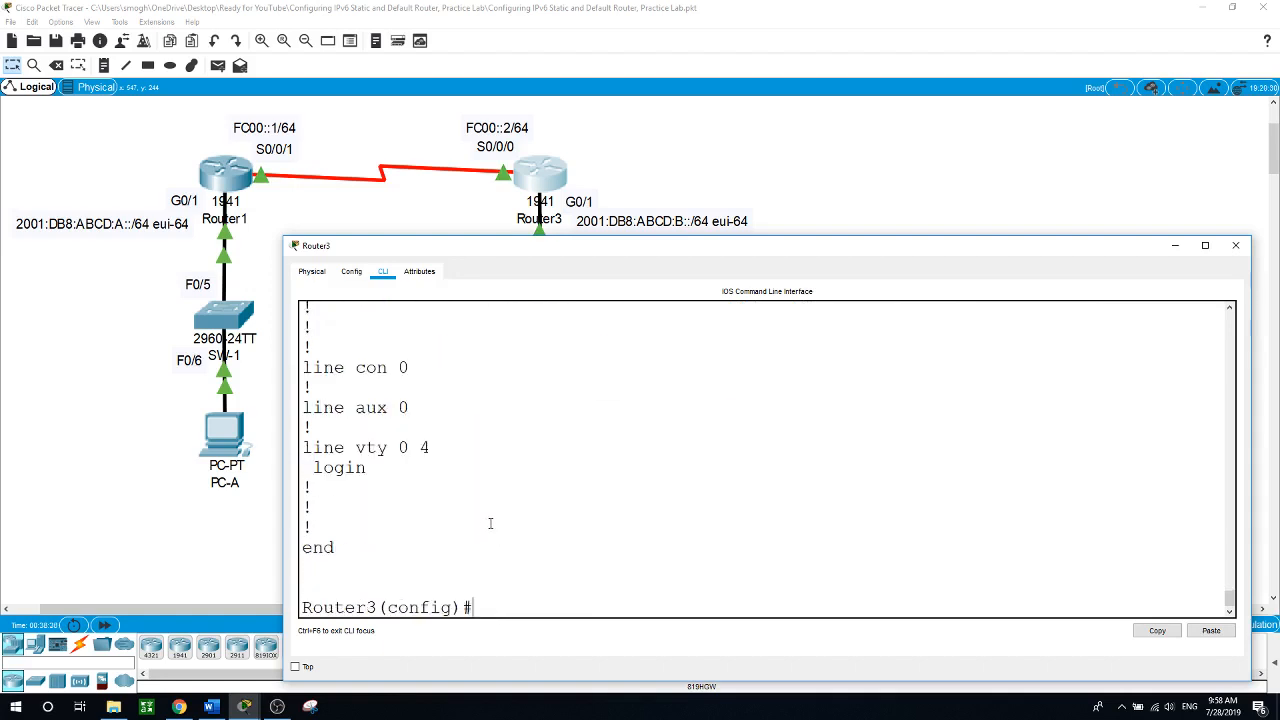
scroll(486, 524, "up", 5)
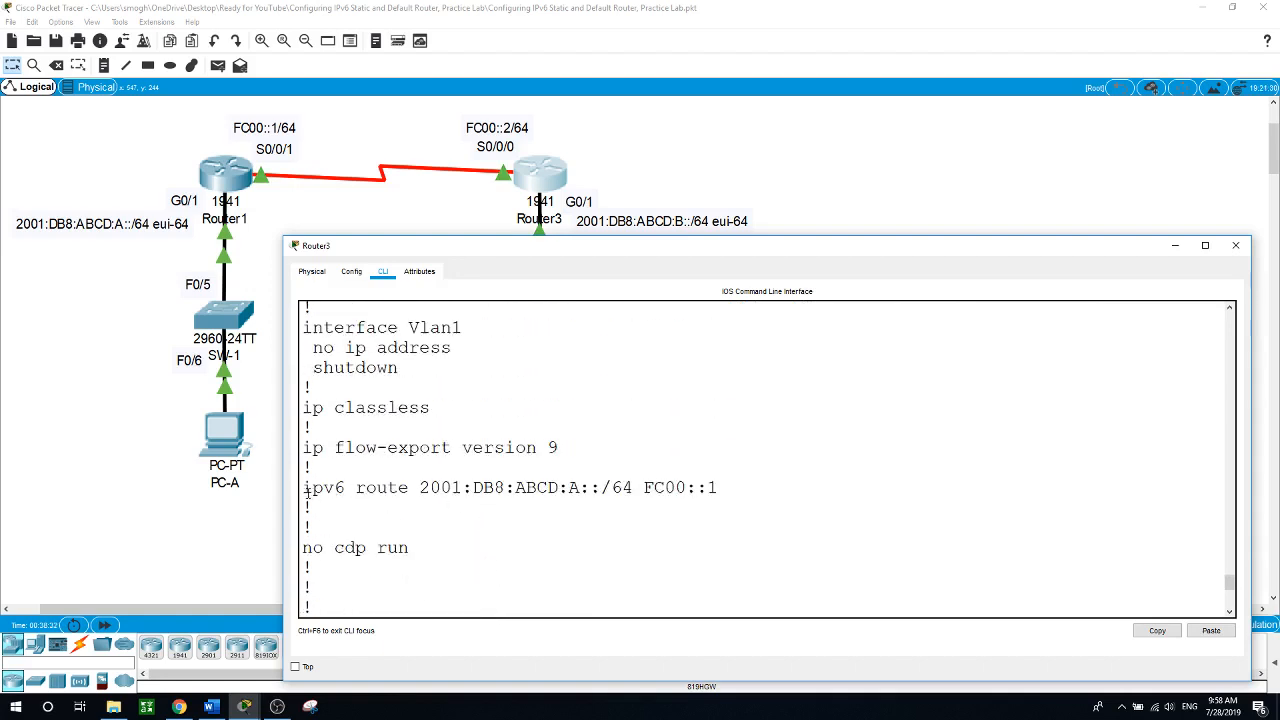
left_click_drag(303, 488, 718, 488)
right_click(716, 490)
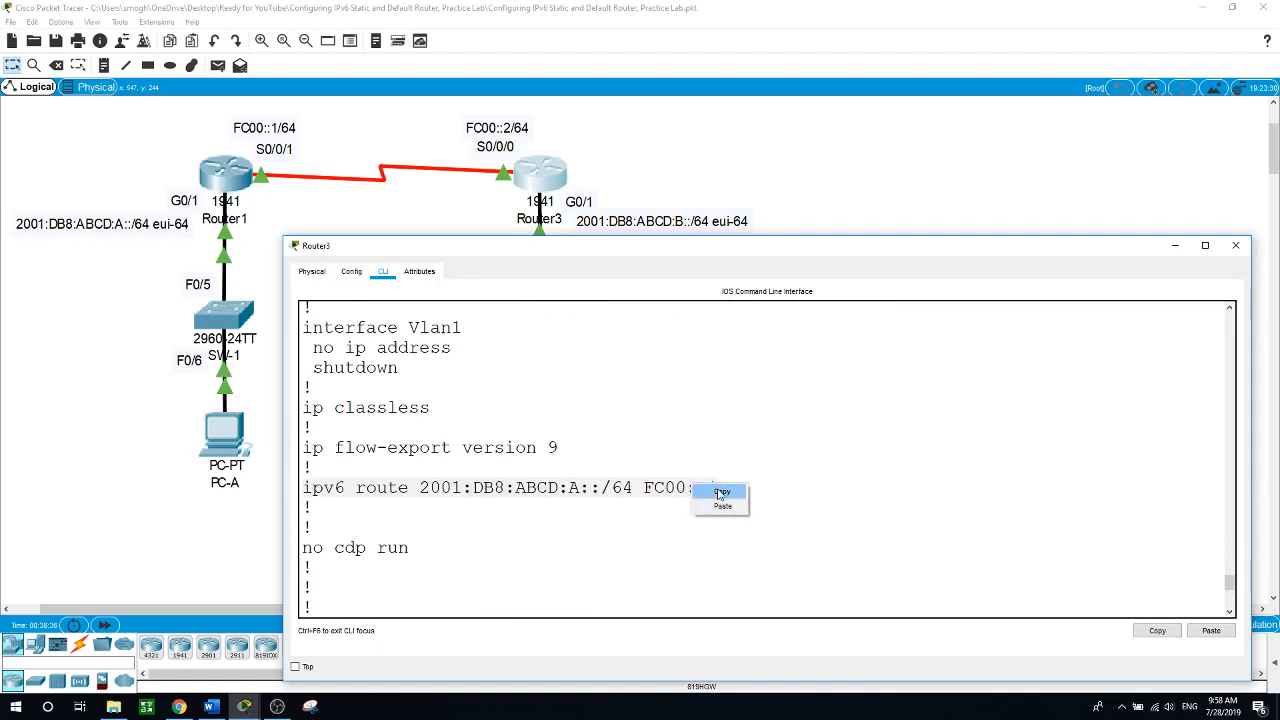
left_click(740, 489)
Step: Remove Router3's static route with no ipv6 route 2001:DB8:ABCD:A::/64 FC00::1, reusing the copied line
scroll(667, 566, "down", 5)
scroll(665, 567, "down", 1)
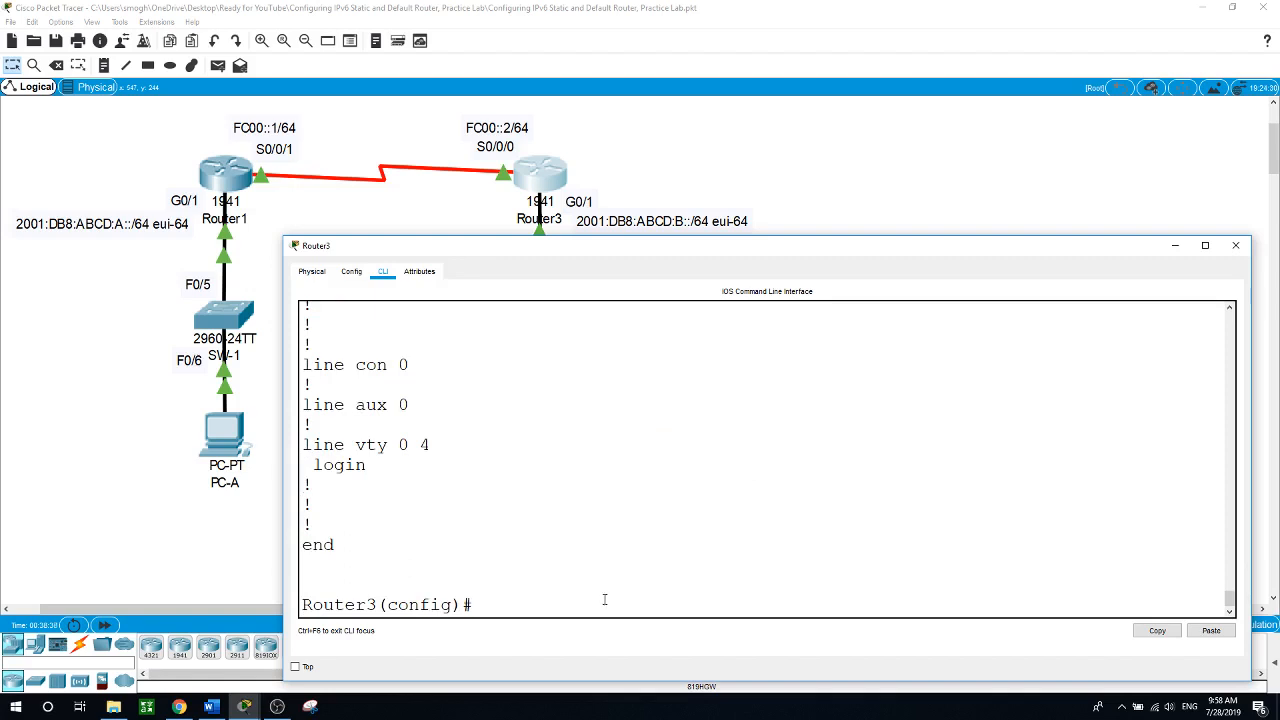
type("no")
right_click(600, 473)
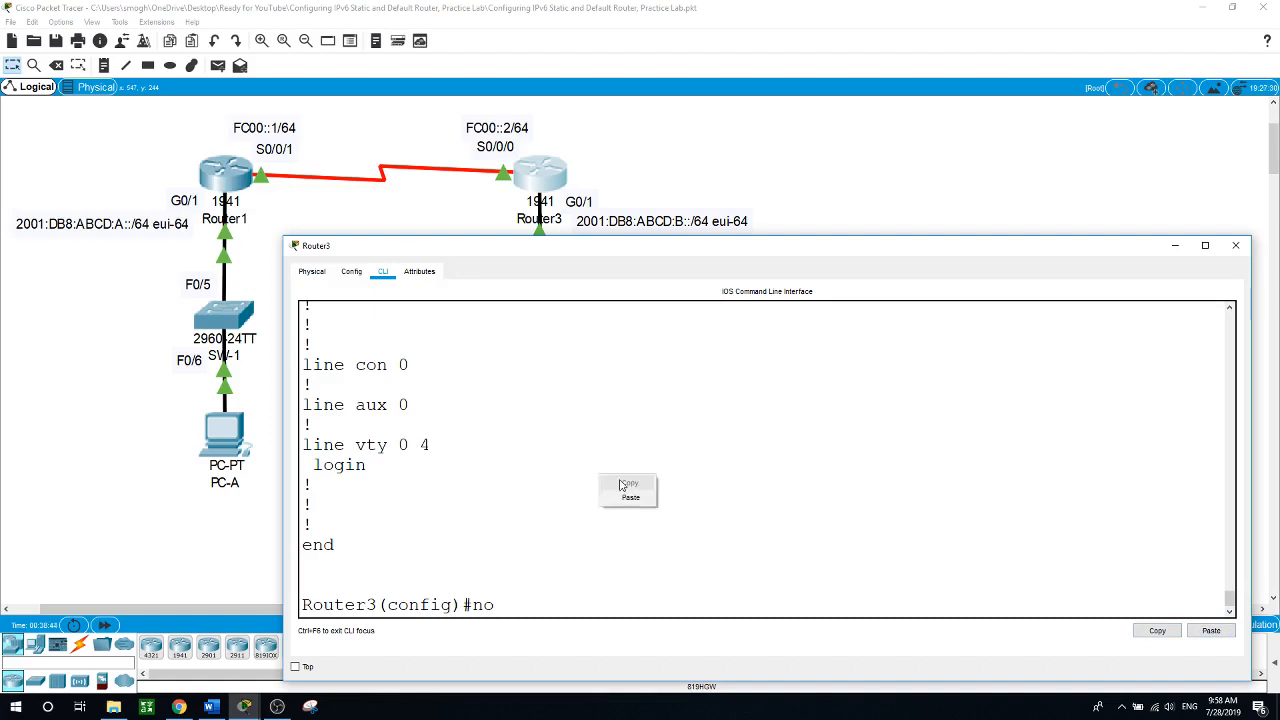
left_click(625, 497)
key("Return")
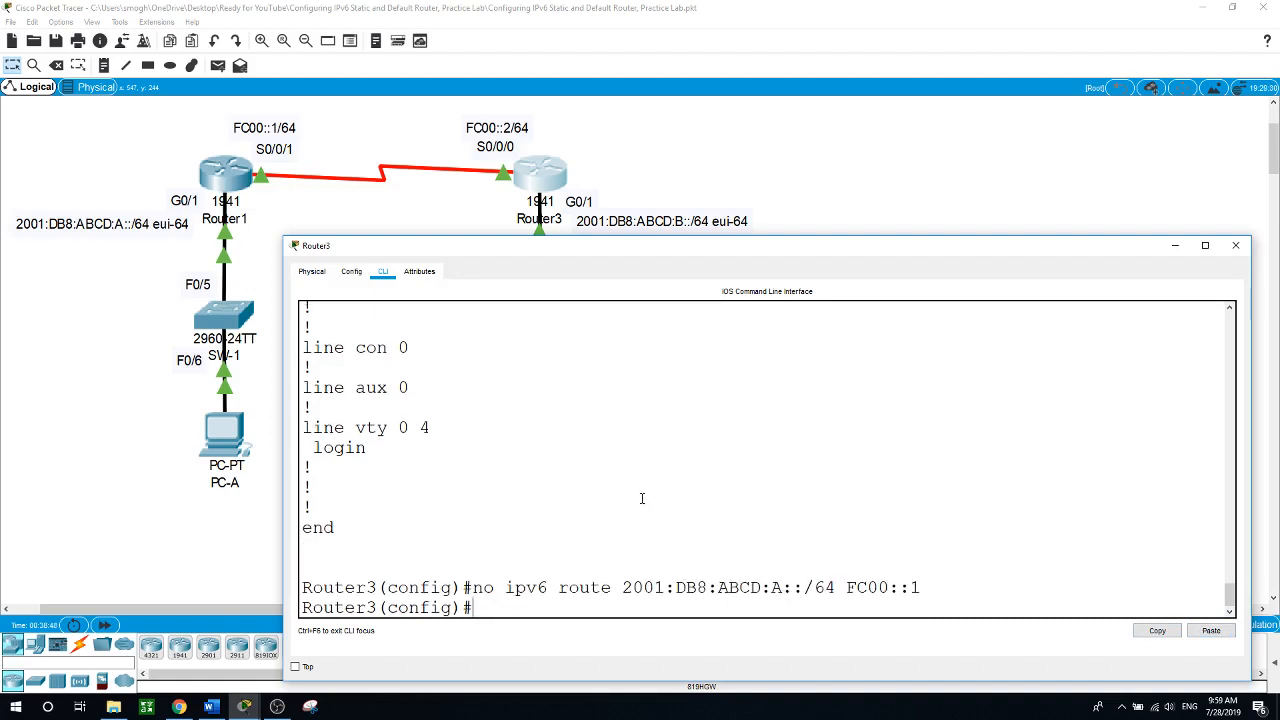
Step: Add an IPv6 default route ::/0 on Router3 through exit interface s0/0/0
type("ipv")
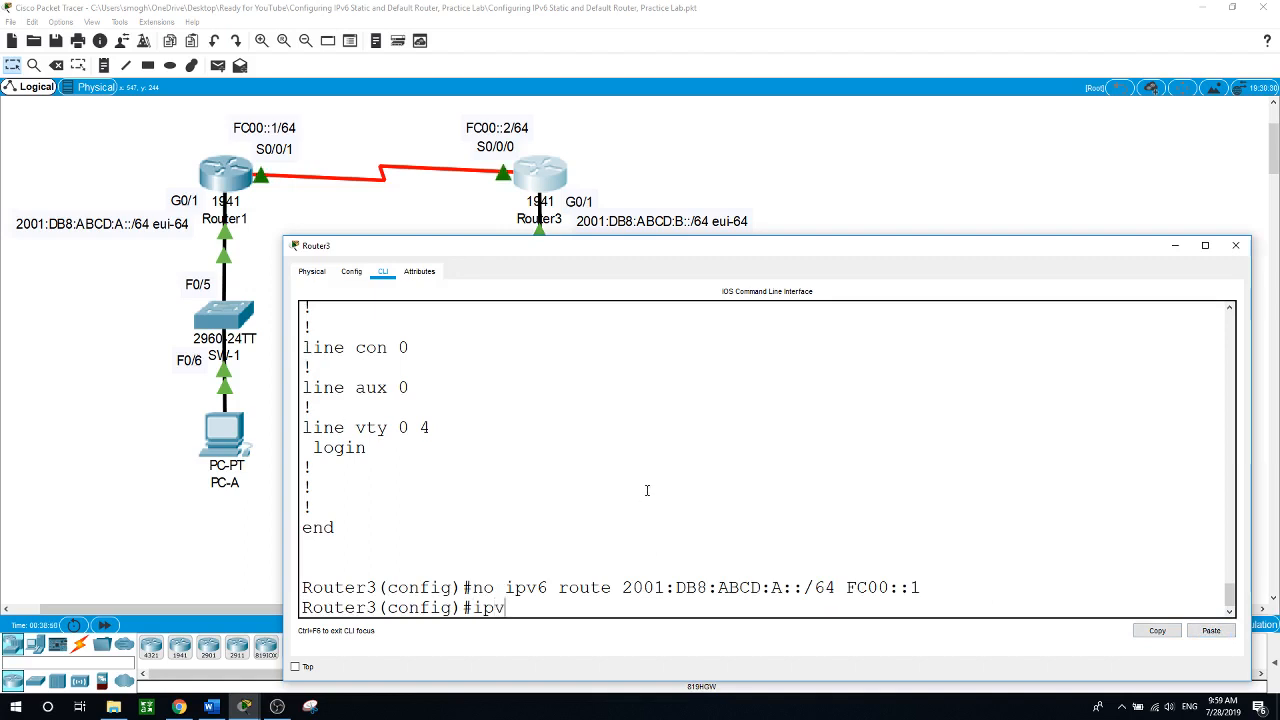
type("6 route ::")
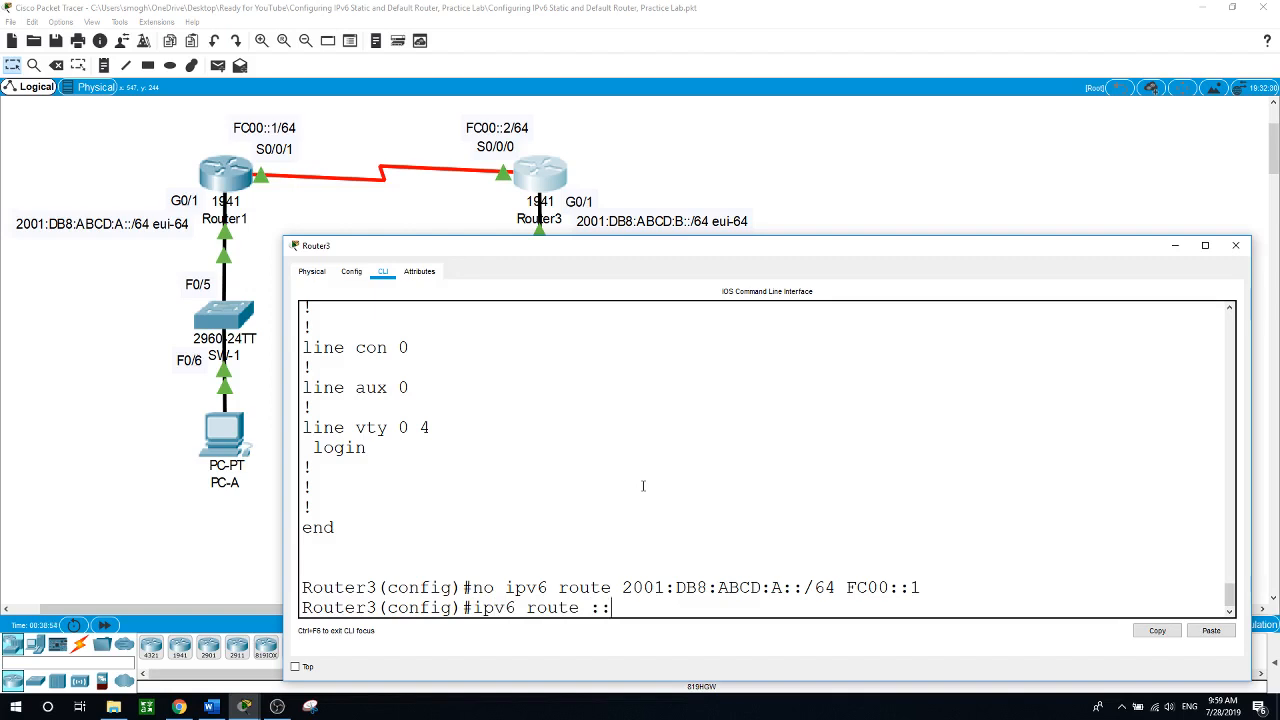
type("/0 s0/0/0")
key("Return")
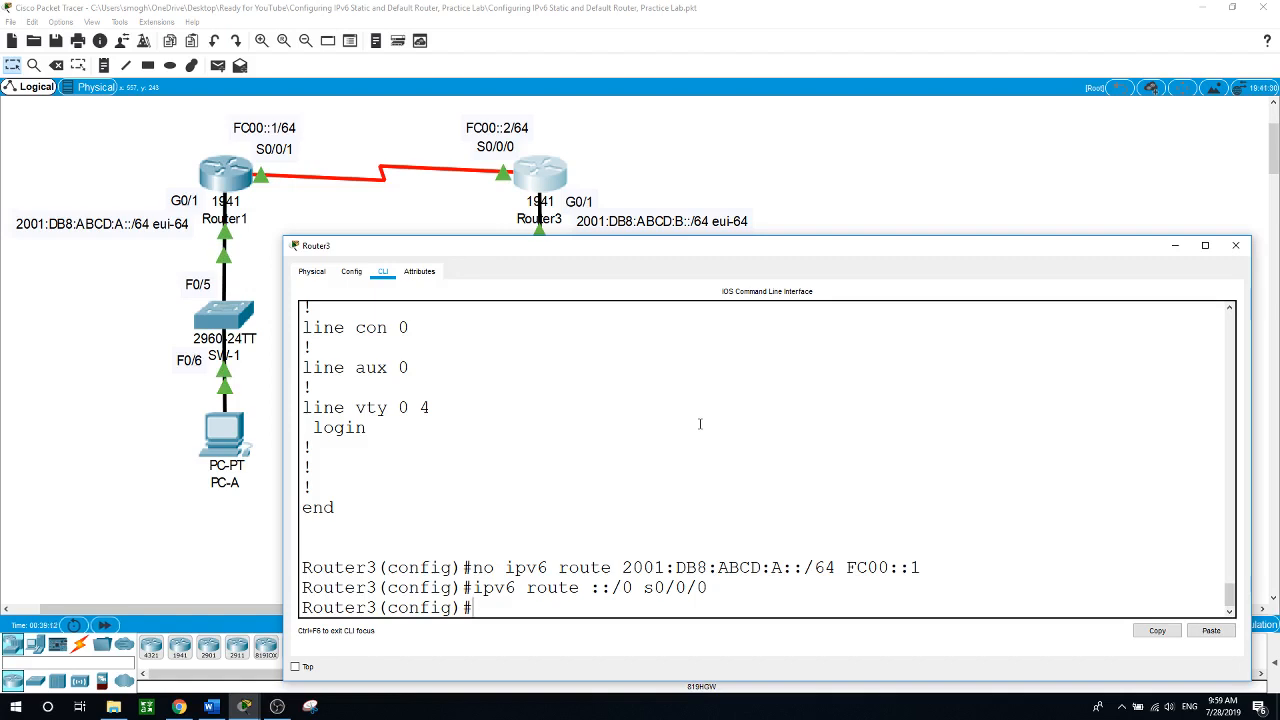
left_click(690, 168)
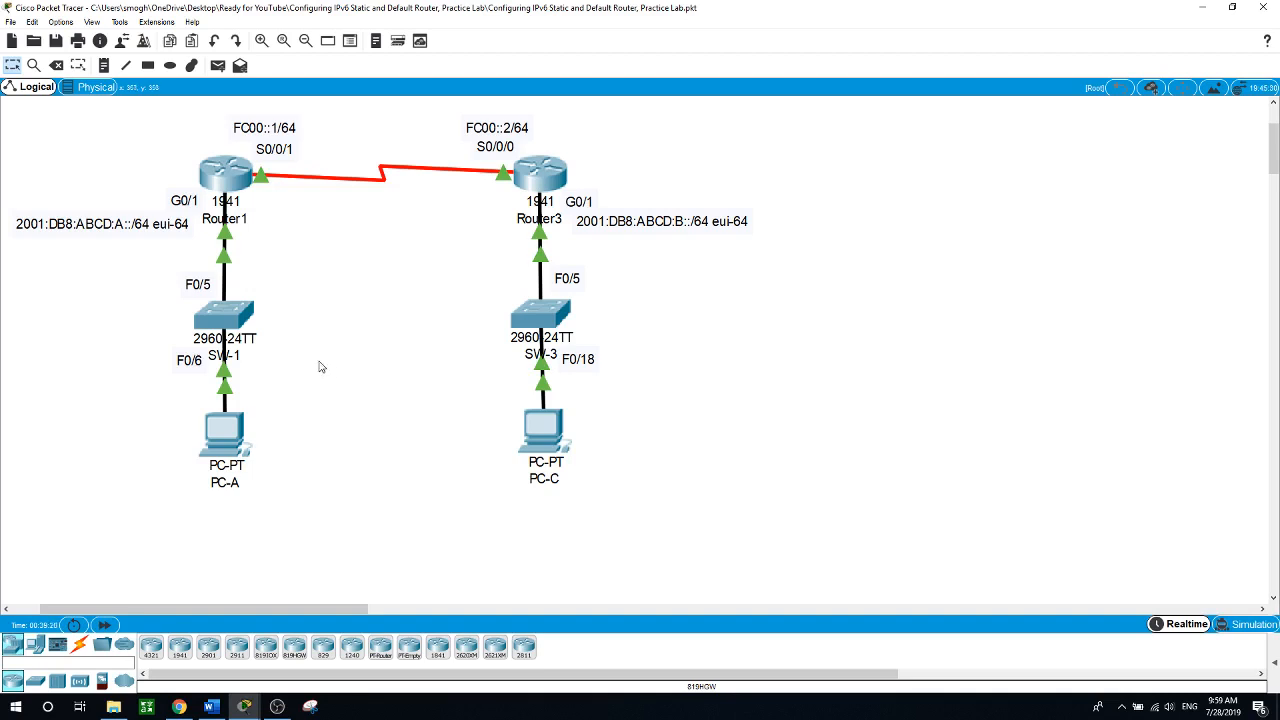
Step: Run do show ipv6 route on Router1 and examine the static default route entry in its routing table
left_click(220, 188)
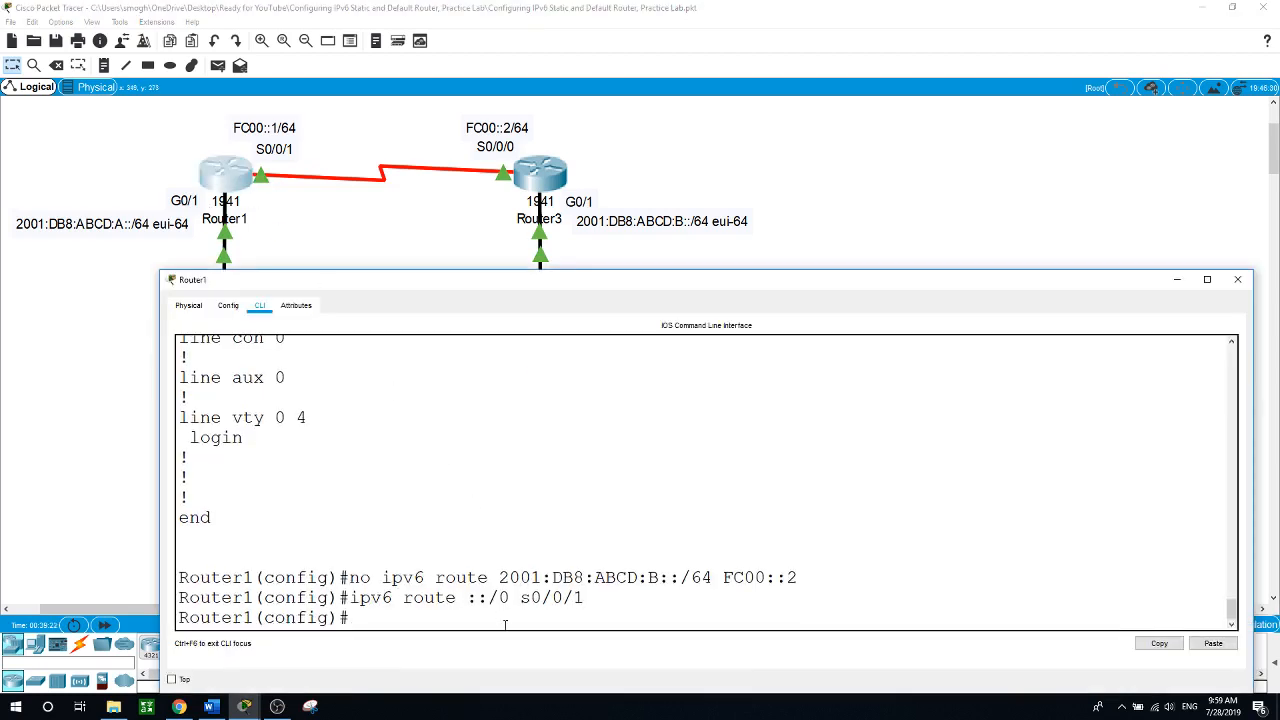
type("do show ip6r")
key("BackSpace")
key("BackSpace")
type("v6 route")
key("Return")
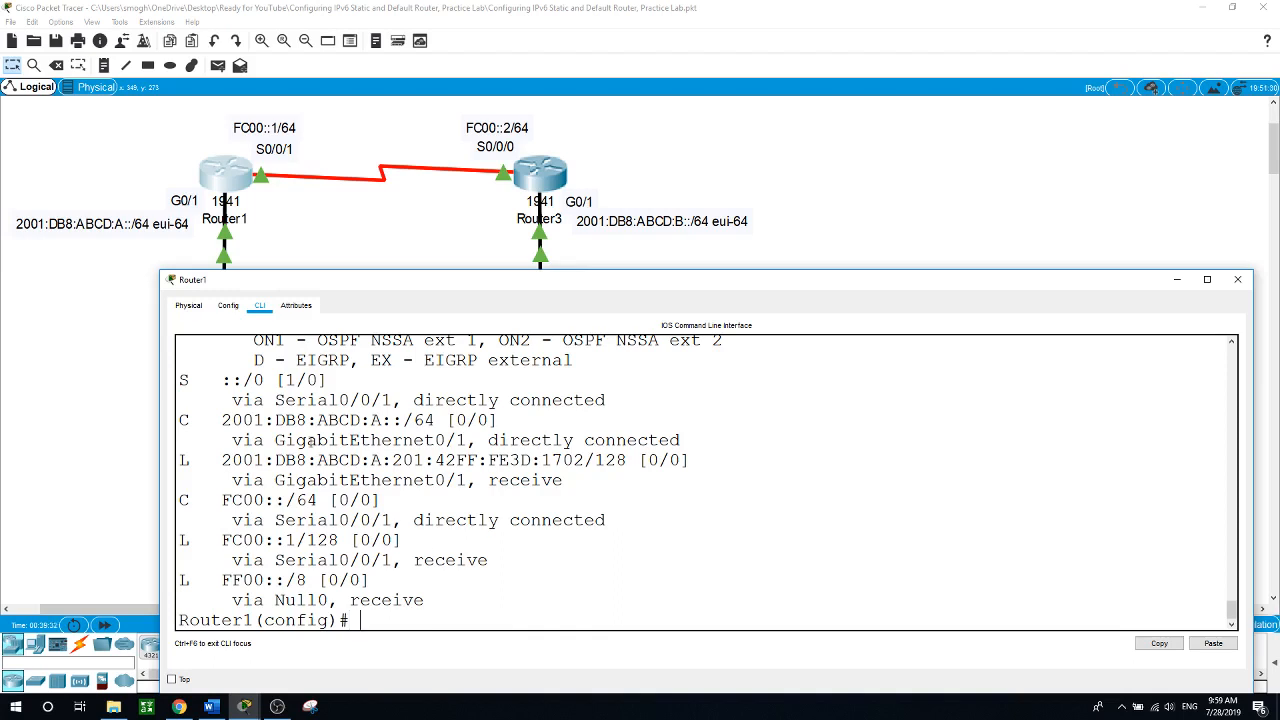
left_click_drag(528, 270, 478, 160)
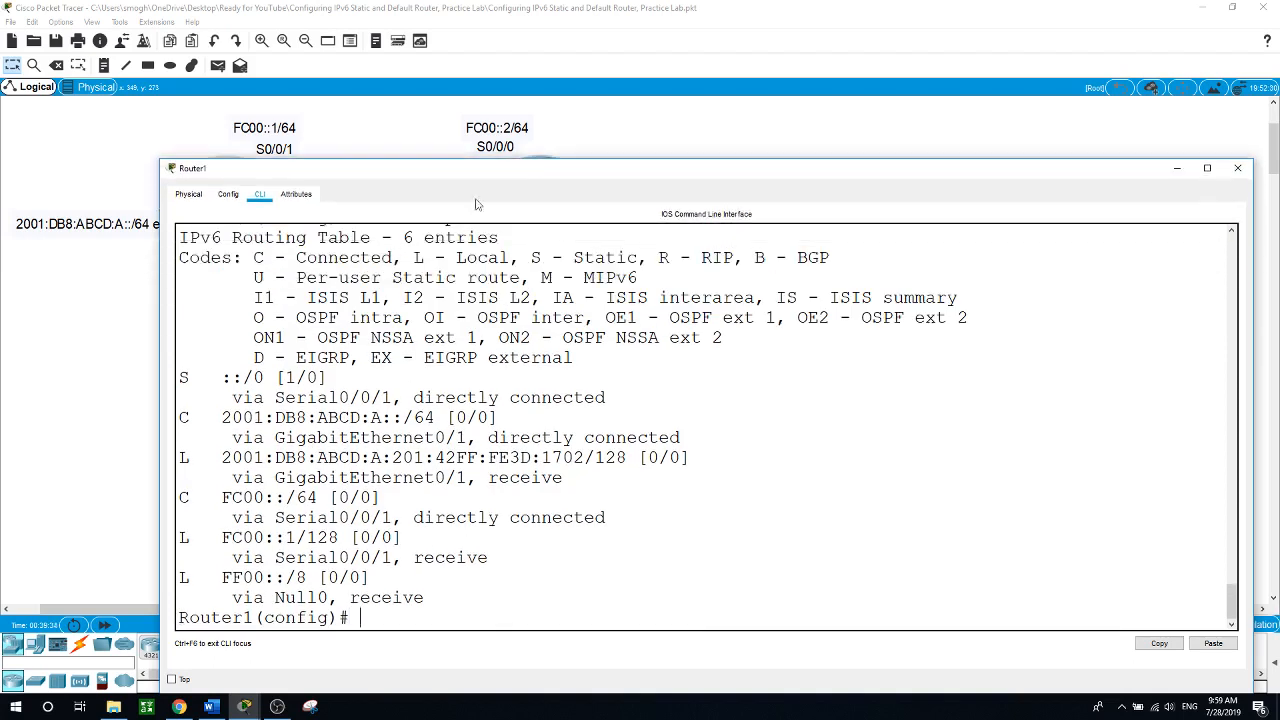
left_click_drag(181, 378, 320, 377)
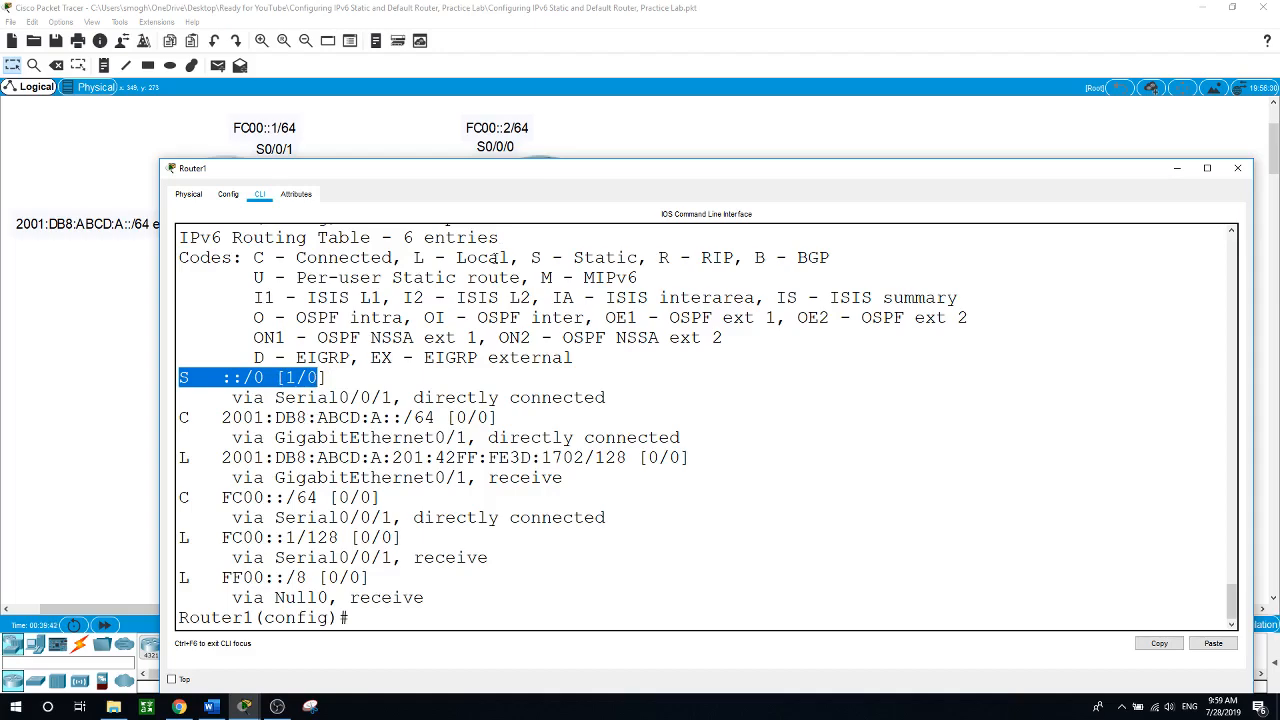
left_click_drag(591, 175, 509, 258)
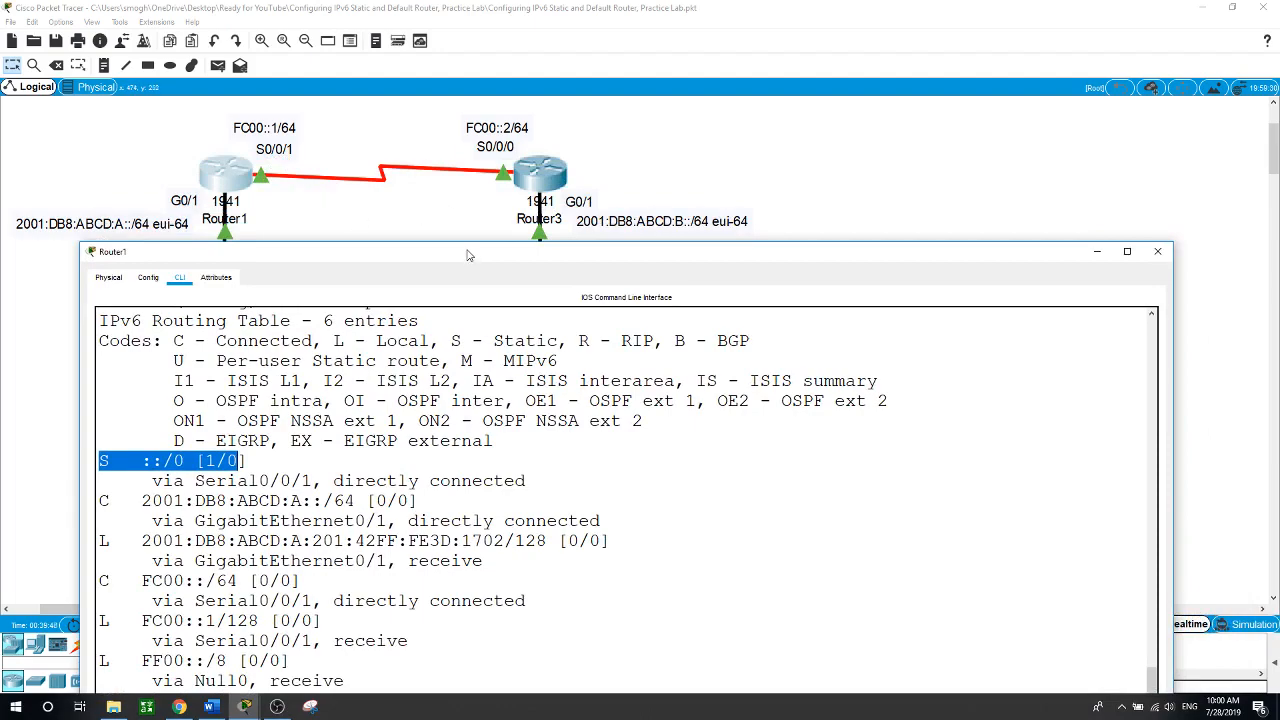
left_click_drag(466, 255, 519, 171)
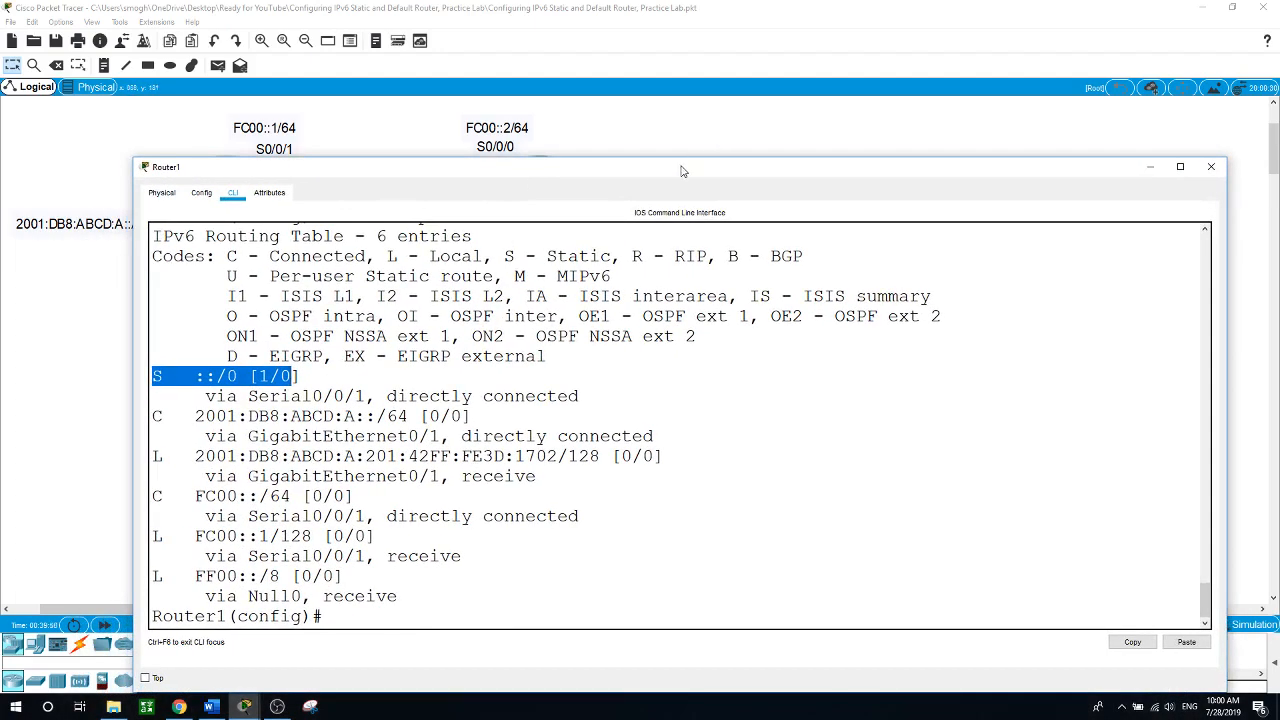
left_click(686, 152)
Step: Run do show ipv6 route on Router3 and check the ::/0 default route entry
left_click(543, 166)
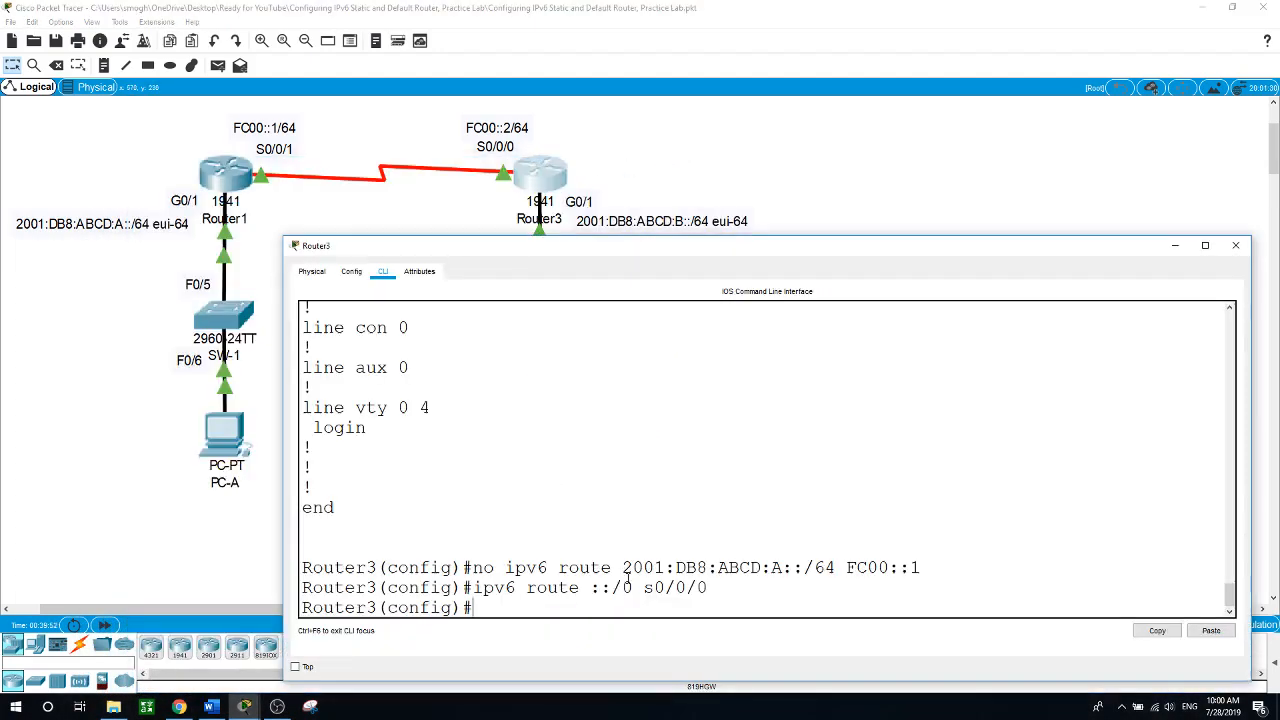
type("d")
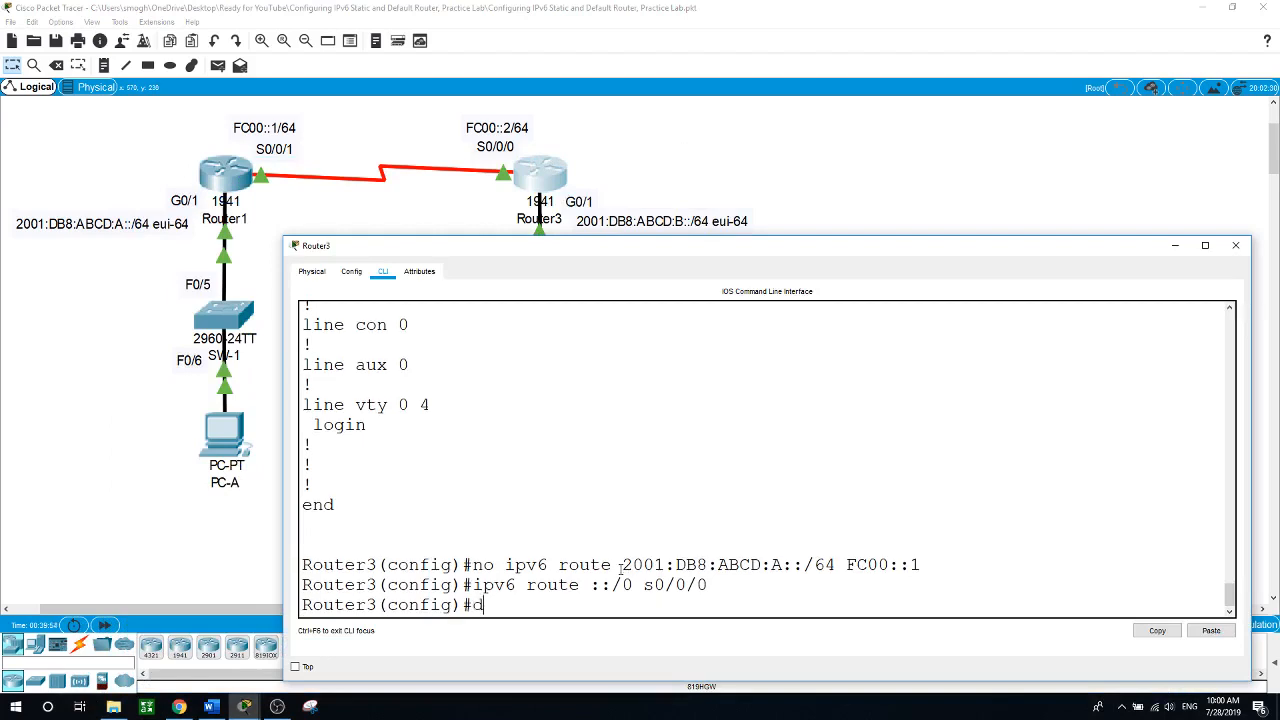
type("o show ipv6 route")
key("Return")
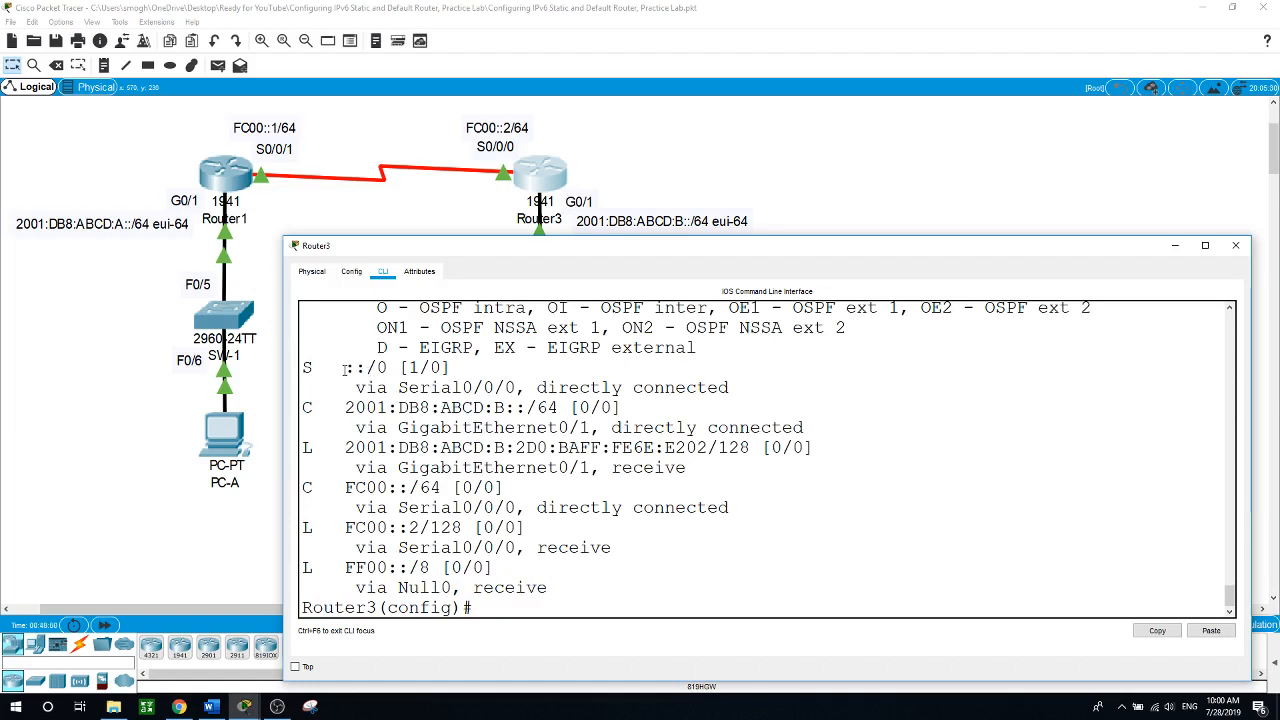
left_click_drag(345, 368, 452, 369)
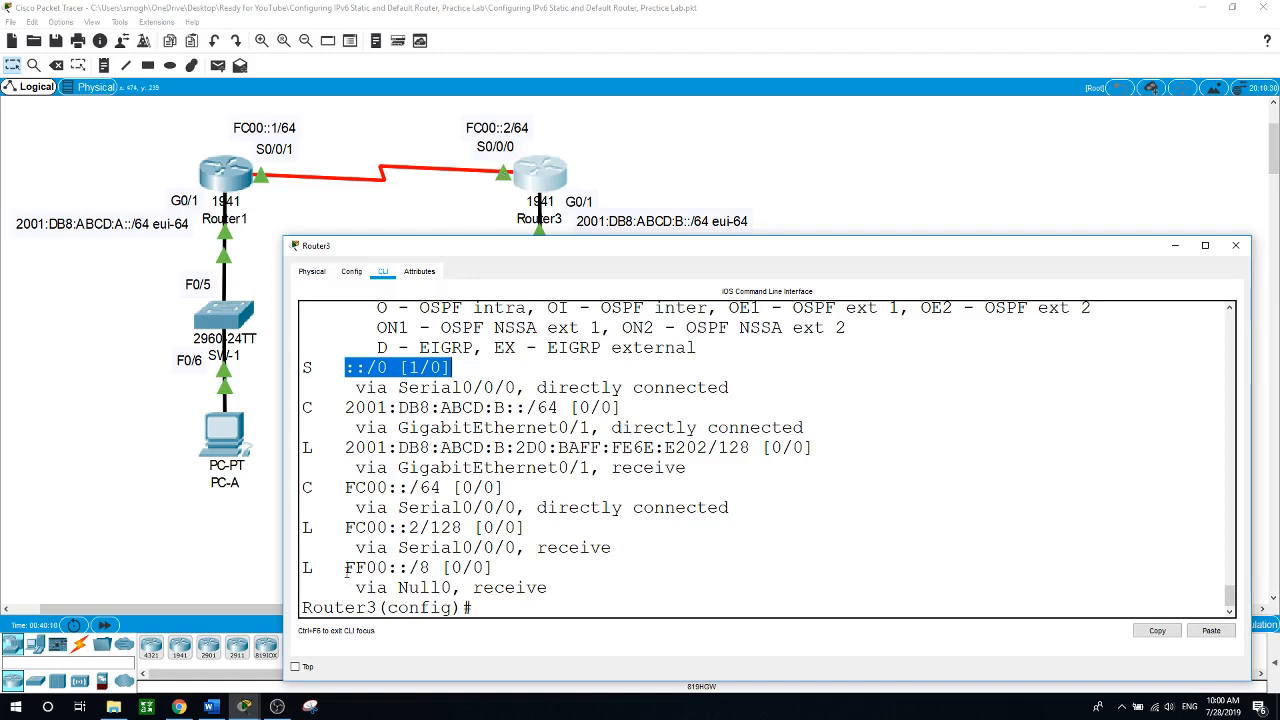
Step: Repeat the ping from PC-A to PC-C at 2001:DB8:ABCD:B:201:64FF:FEC5:35C1 to test the default routes
left_click(258, 543)
left_click(232, 442)
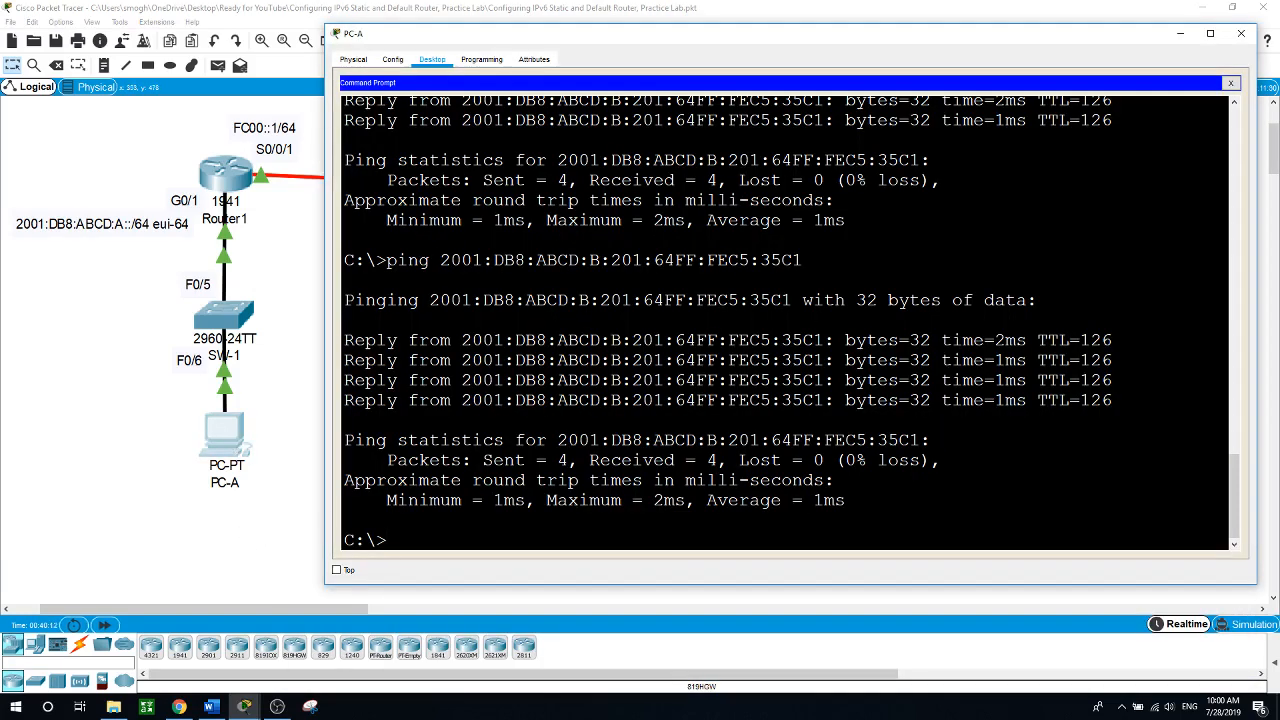
key("Up")
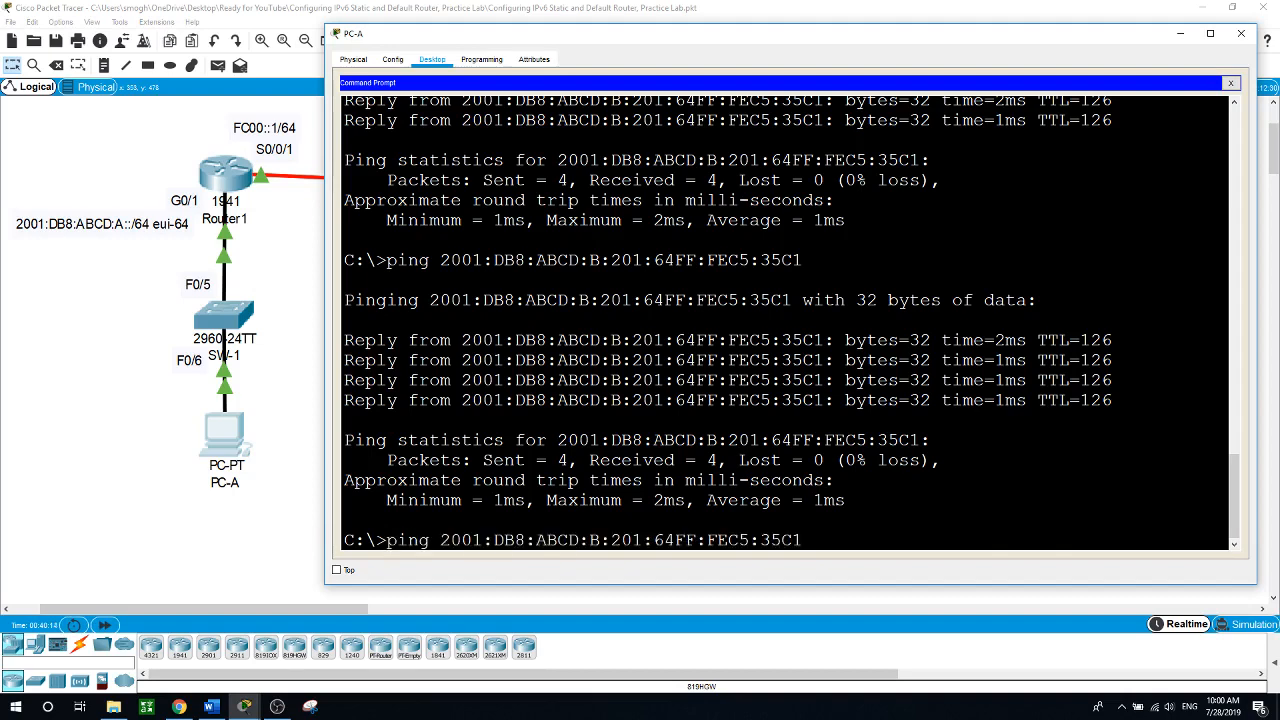
key("Return")
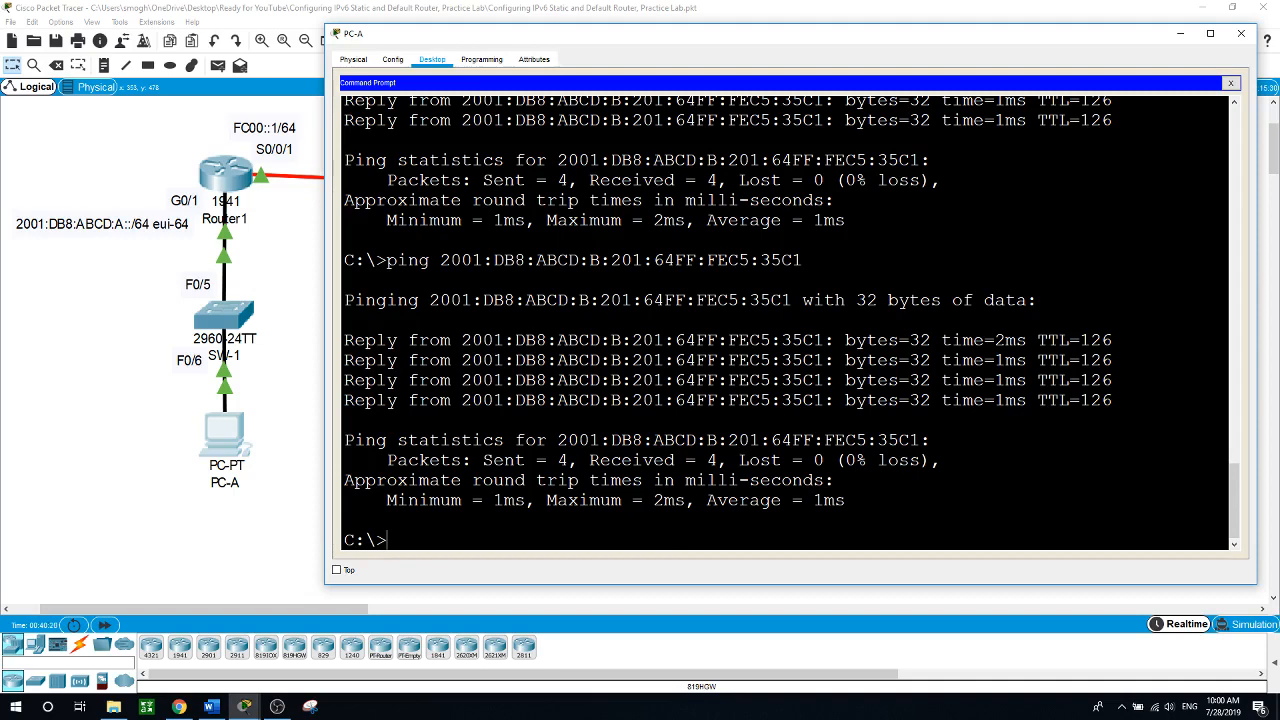
left_click(261, 545)
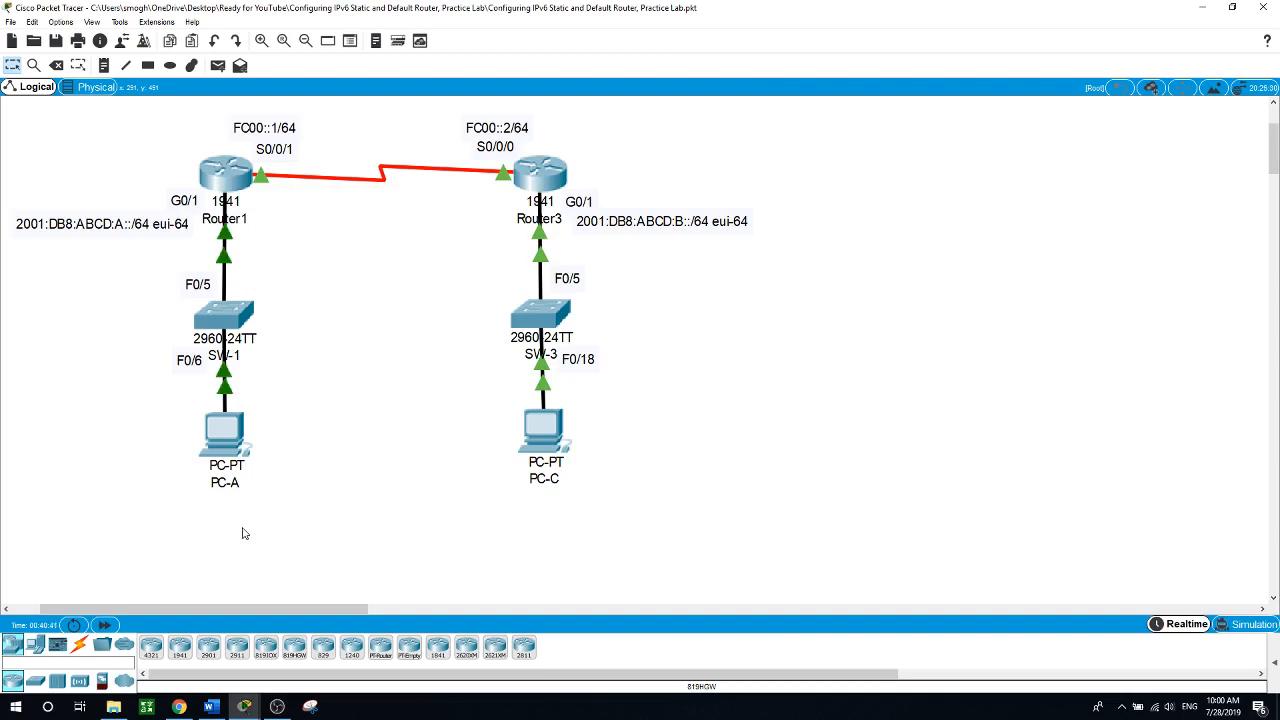
left_click(273, 709)
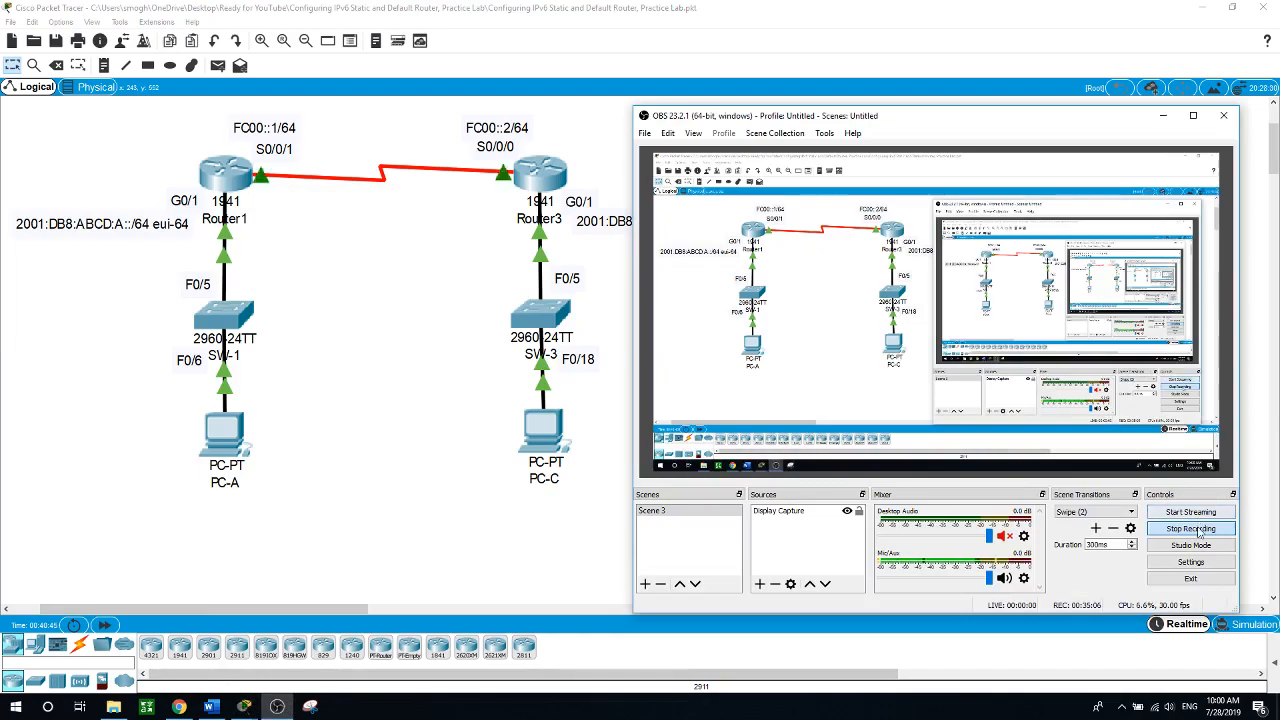